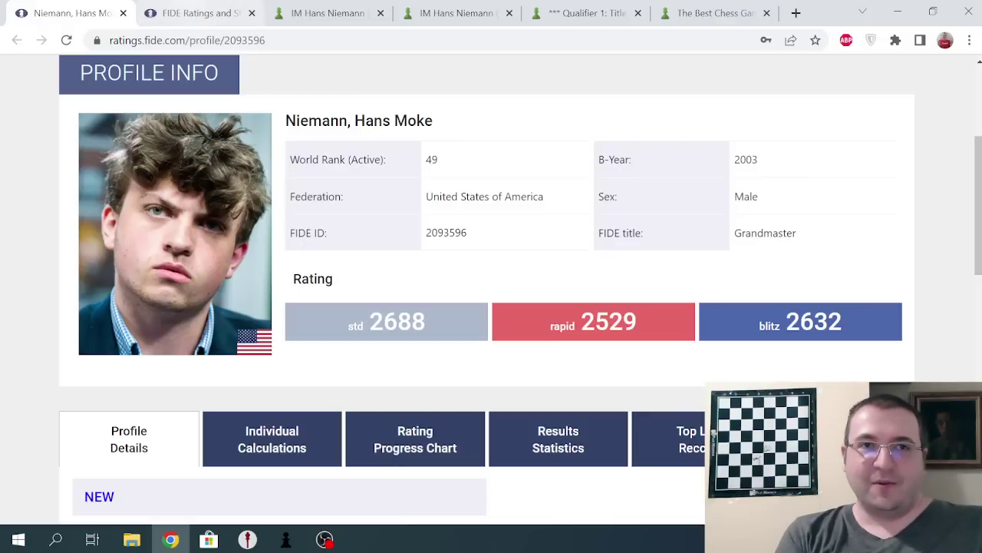
Show the FIDE top 100 players list and highlight the rank numbers 92 and 87 of two young players
key(ctrl+Tab)
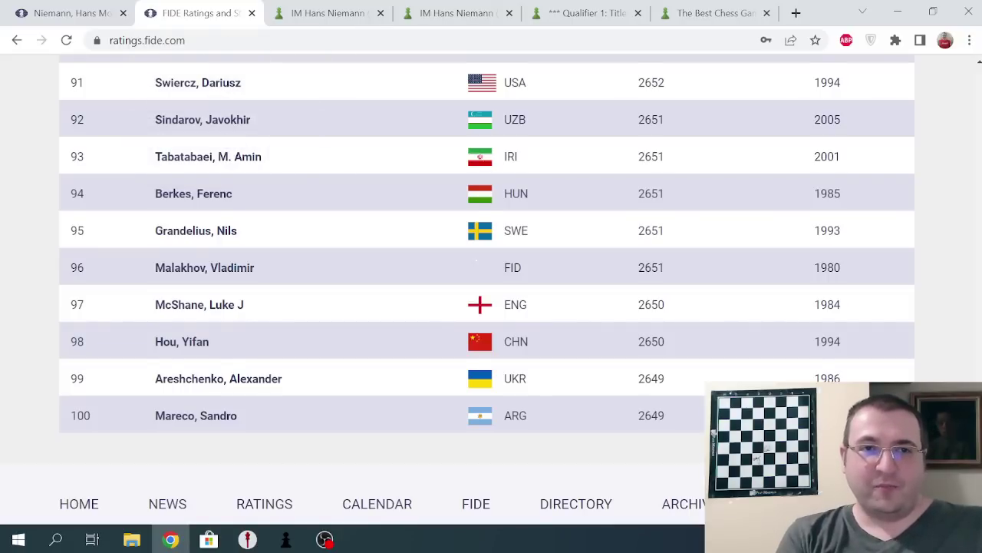
scroll(487, 284, up, 1)
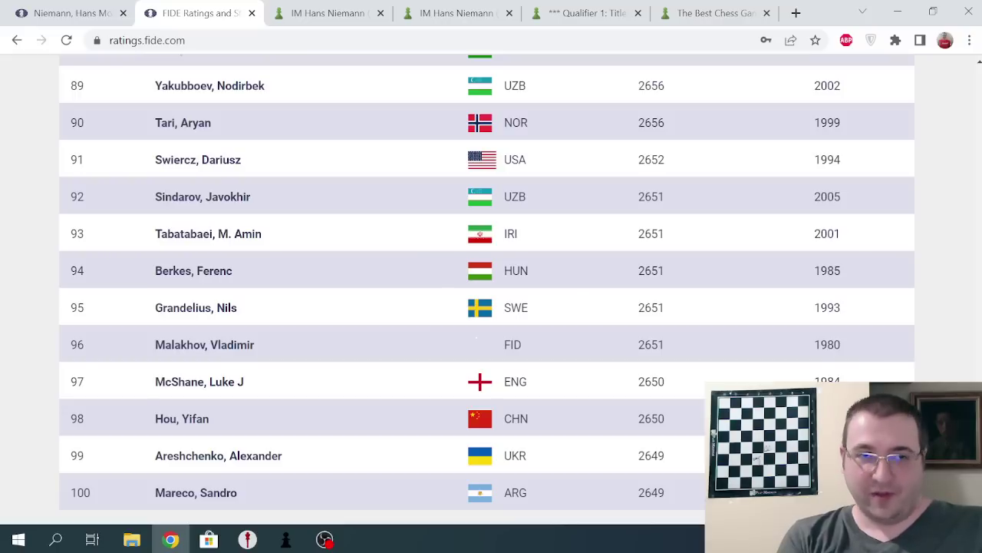
double_click(77, 196)
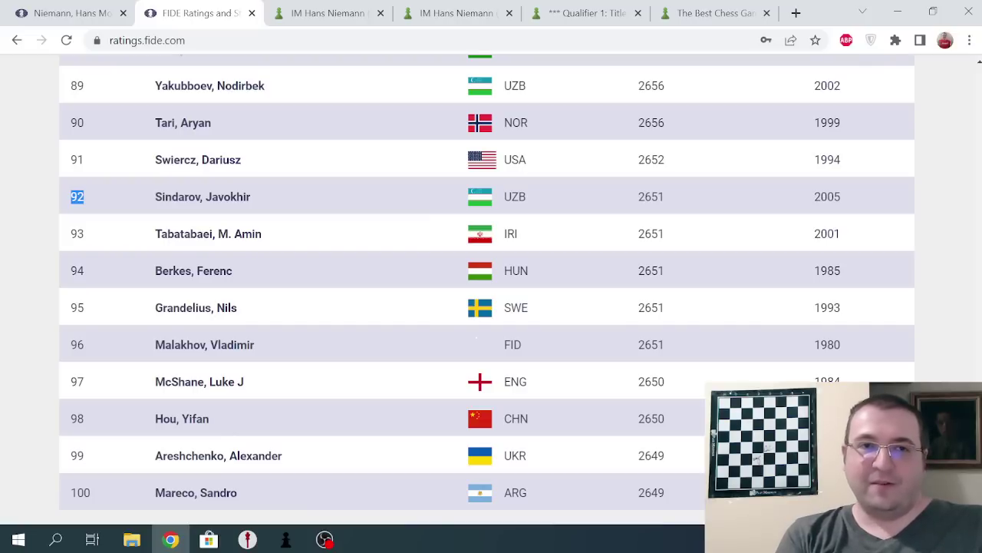
scroll(487, 289, up, 1)
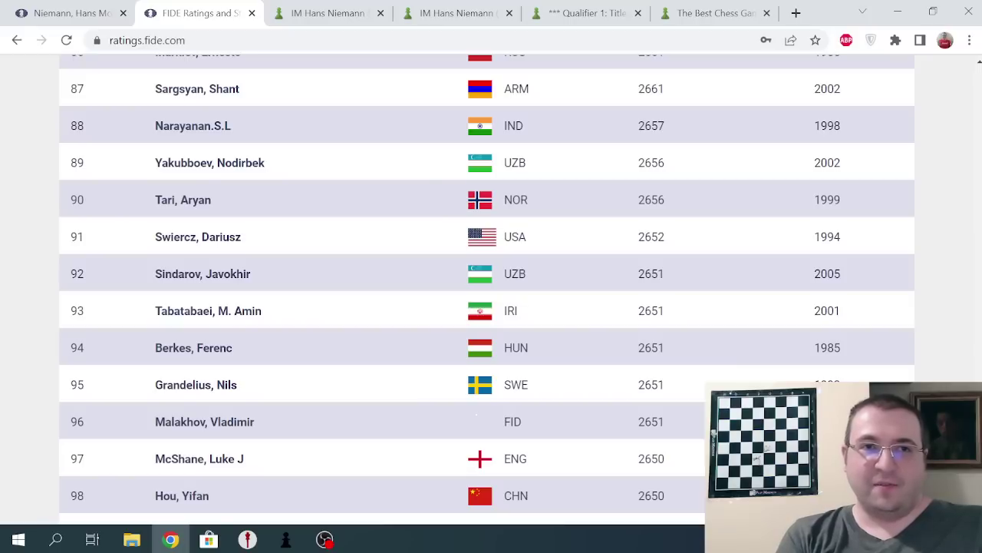
scroll(486, 289, up, 1)
double_click(76, 166)
scroll(487, 289, up, 1)
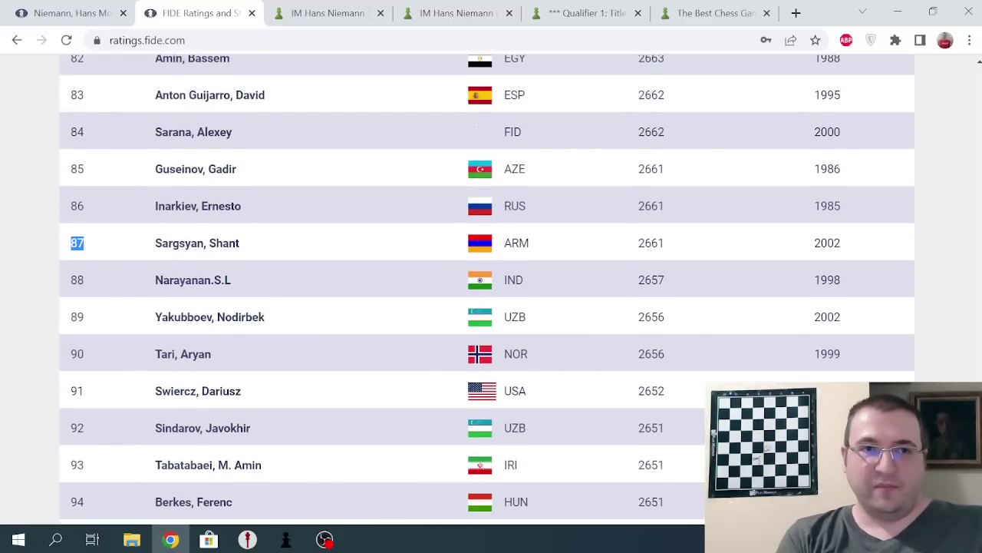
Review the players ranked 86 up to 53 and highlight rank number 59 in the top 100 list
scroll(477, 376, up, 3)
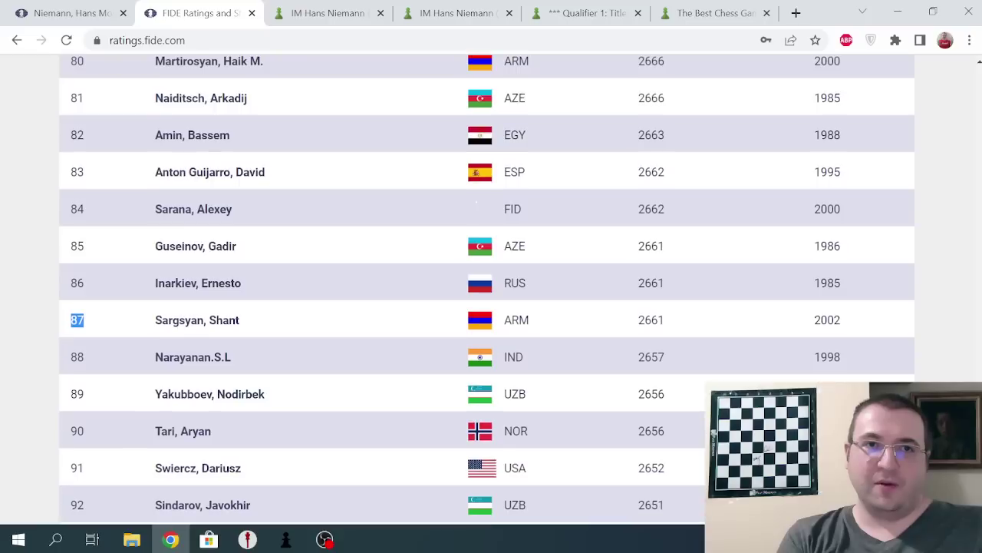
scroll(477, 376, up, 1)
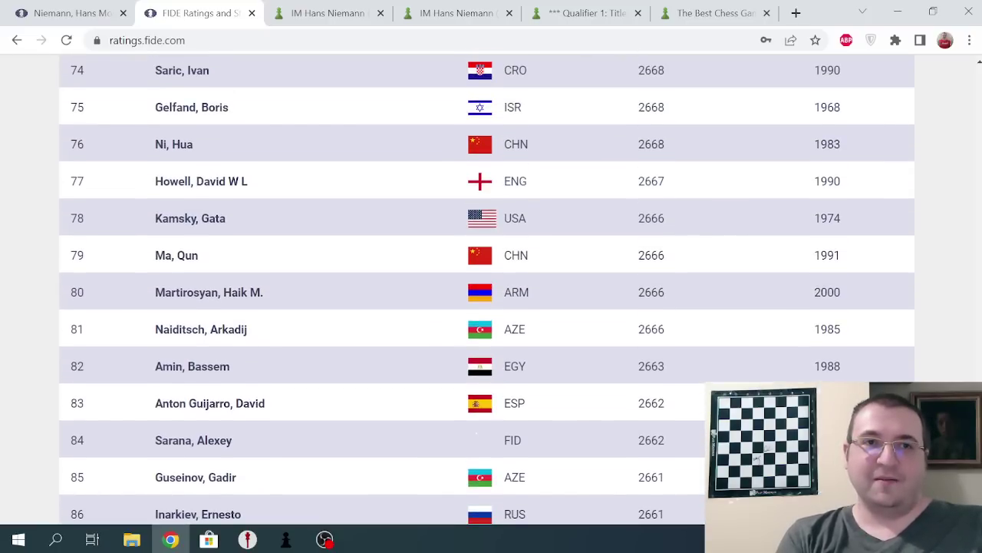
scroll(477, 376, up, 1)
scroll(477, 376, up, 1)
scroll(477, 376, up, 2)
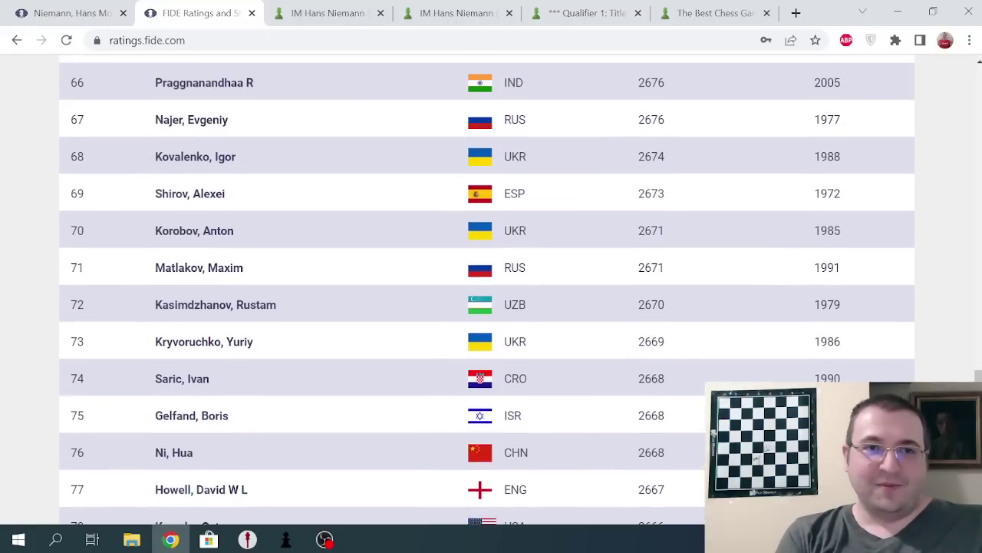
scroll(478, 376, up, 1)
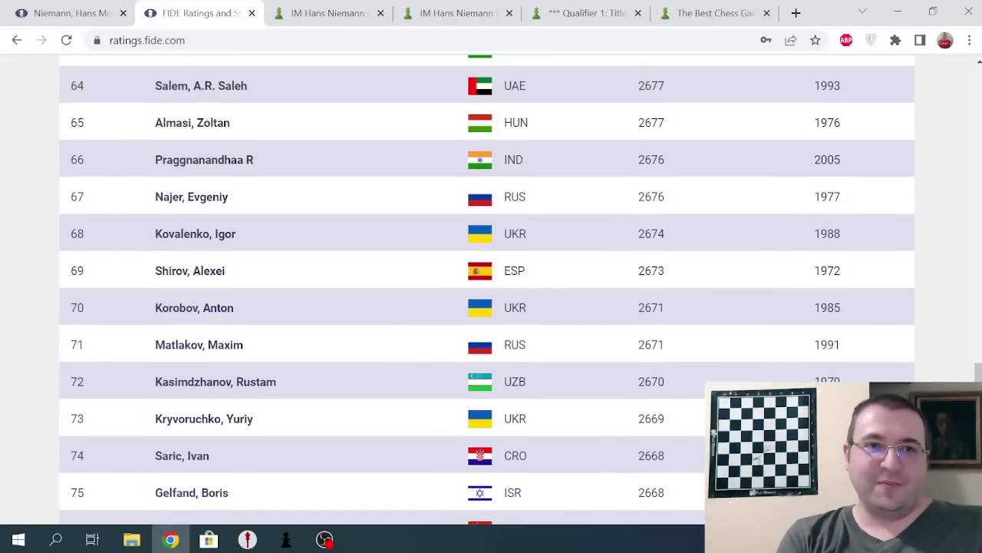
scroll(478, 376, up, 1)
scroll(477, 376, up, 1)
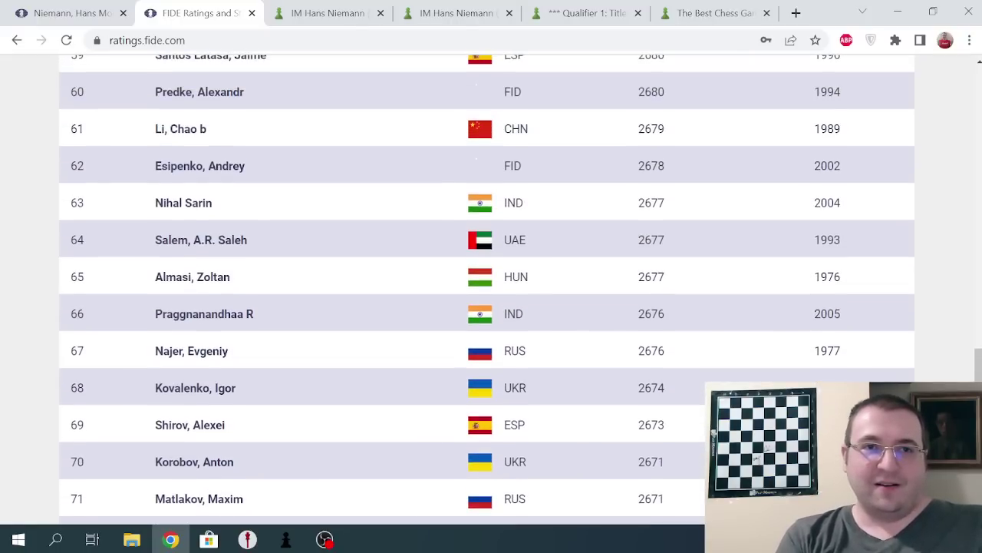
scroll(478, 376, up, 3)
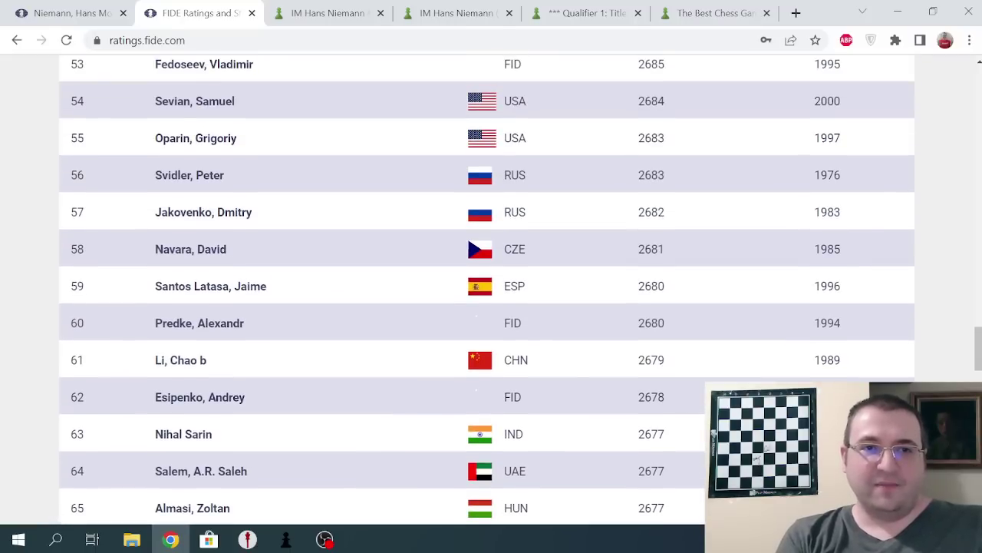
double_click(77, 285)
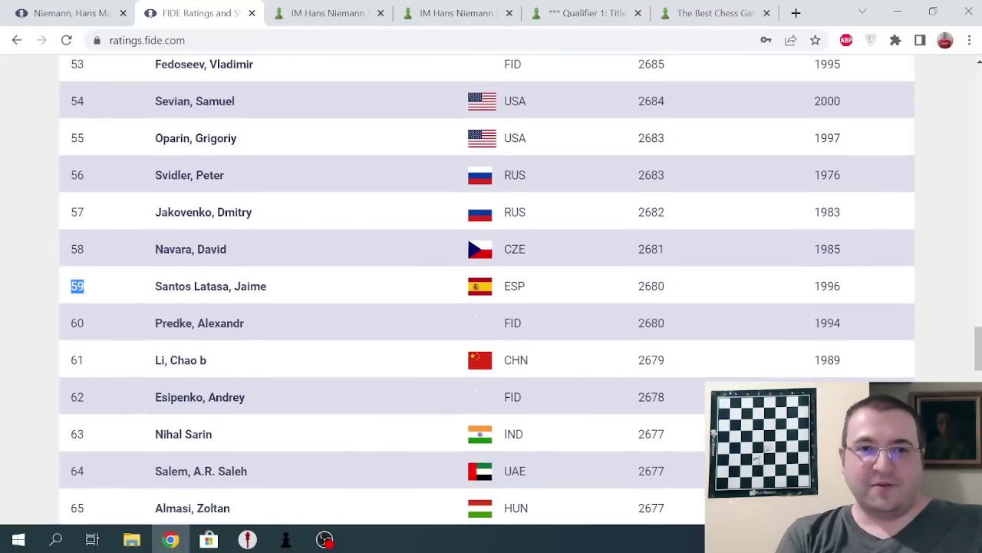
Find Hans Moke Niemann in the top 100 list and highlight his rank number
scroll(487, 292, up, 1)
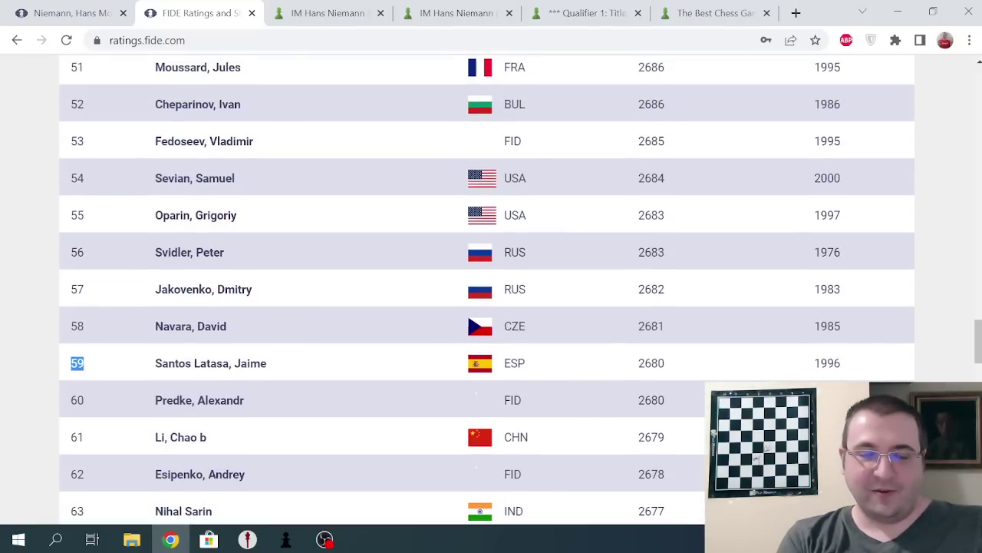
scroll(487, 292, up, 1)
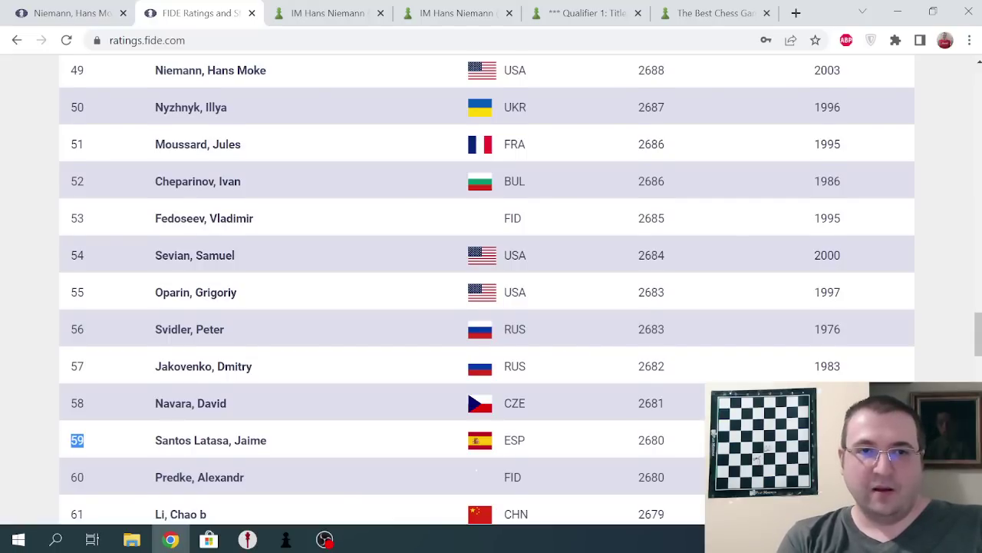
scroll(486, 291, up, 2)
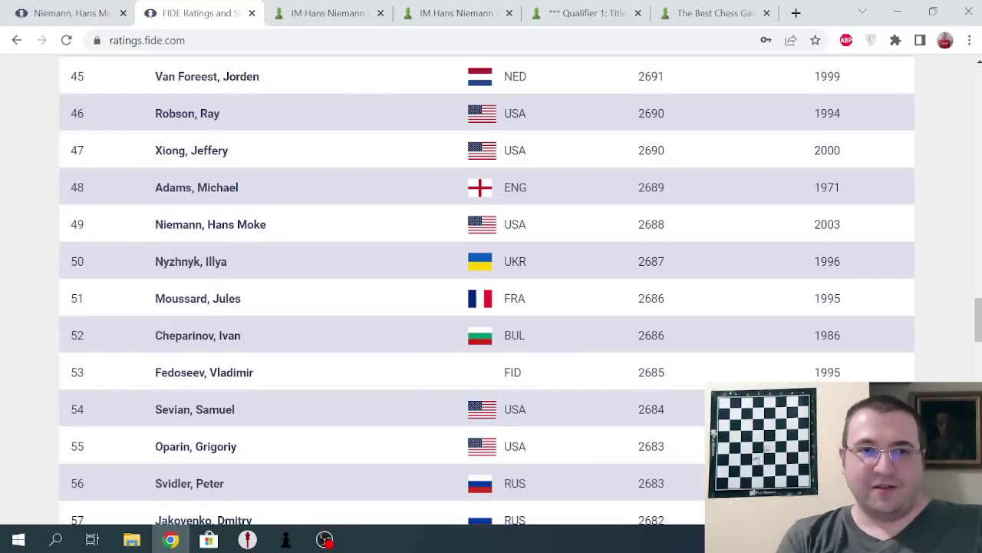
double_click(77, 225)
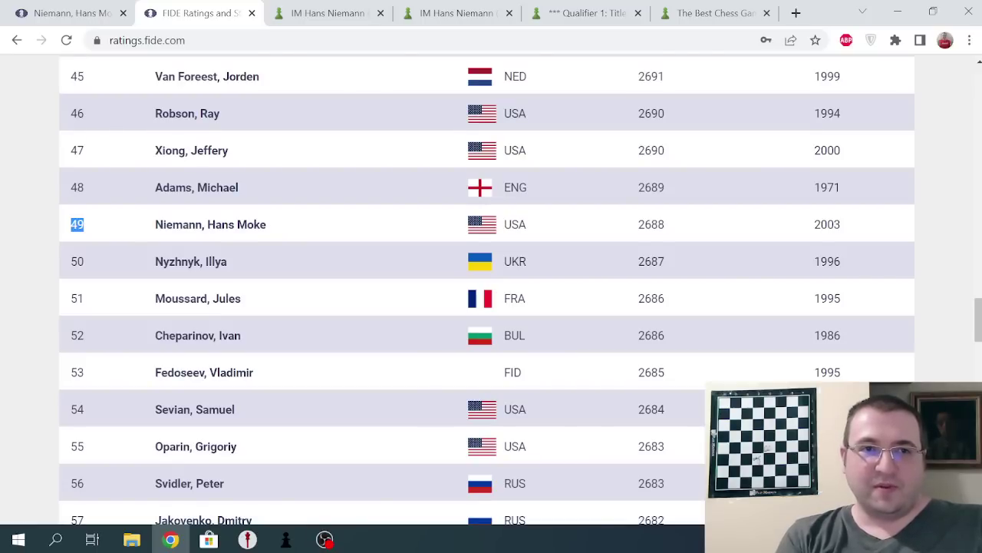
Review the players ranked above 49 and highlight rank number 27 in the list
scroll(486, 292, up, 2)
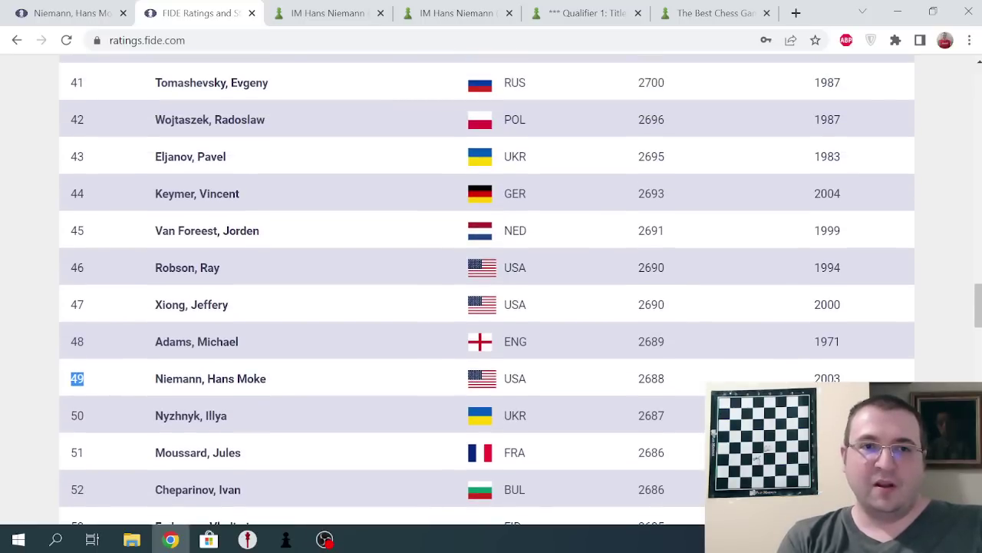
scroll(487, 291, up, 4)
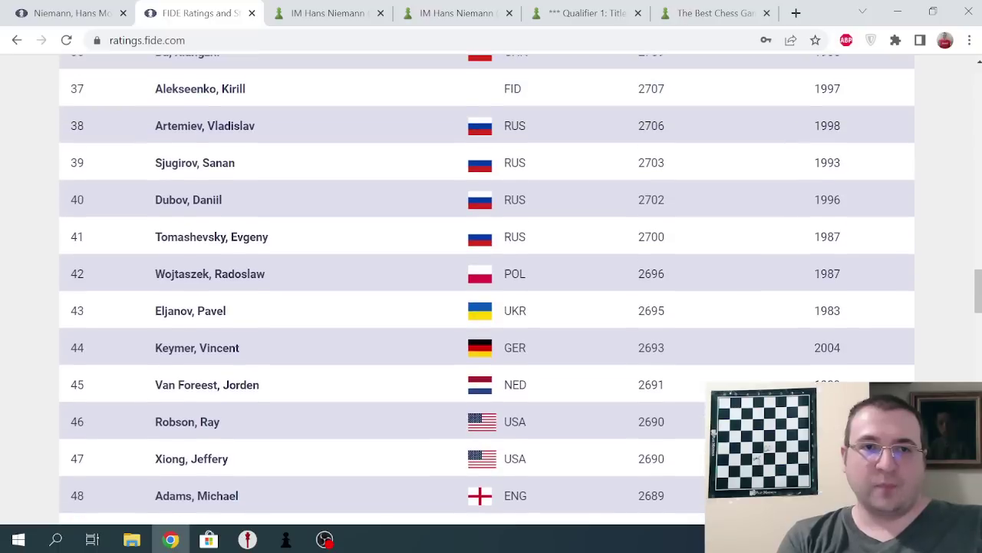
scroll(486, 290, up, 2)
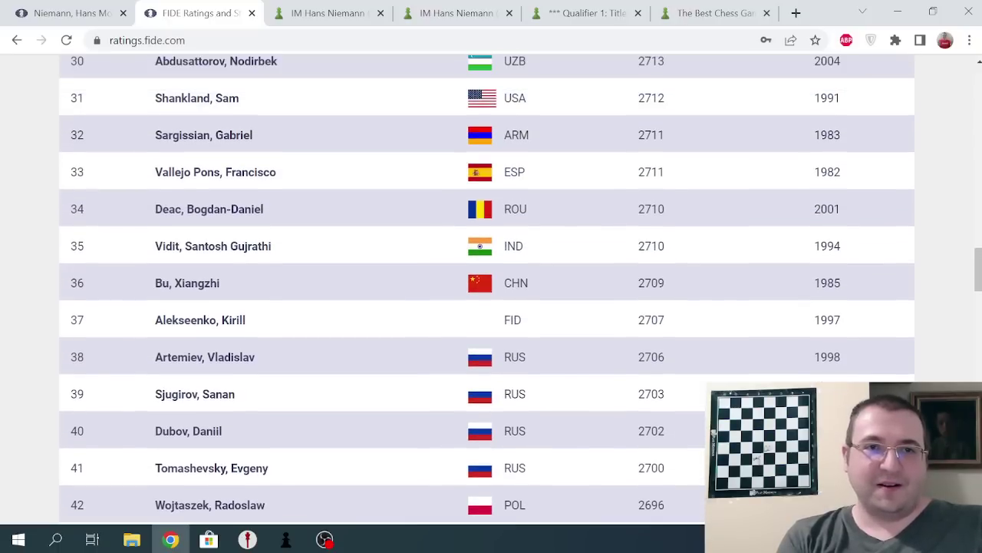
scroll(487, 289, up, 3)
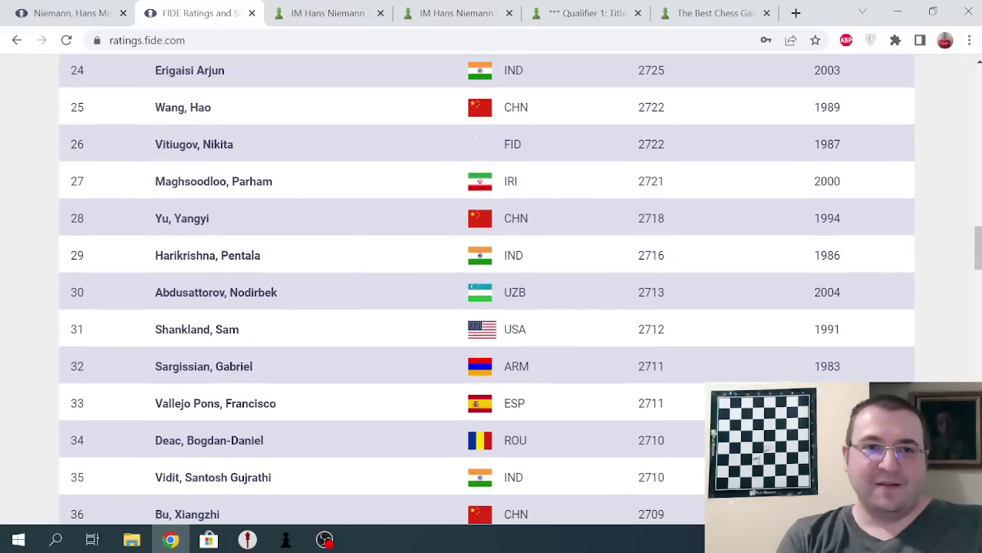
scroll(487, 289, up, 1)
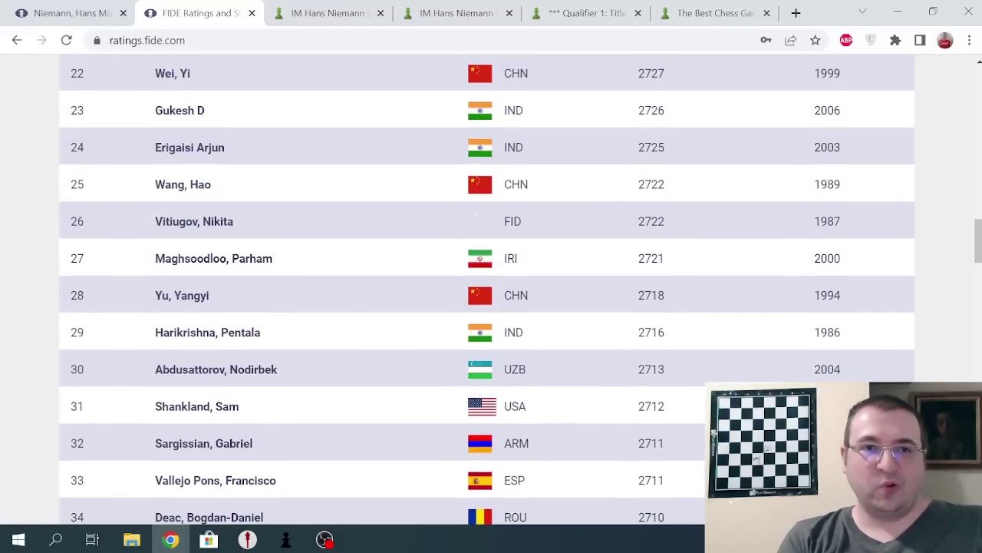
double_click(77, 257)
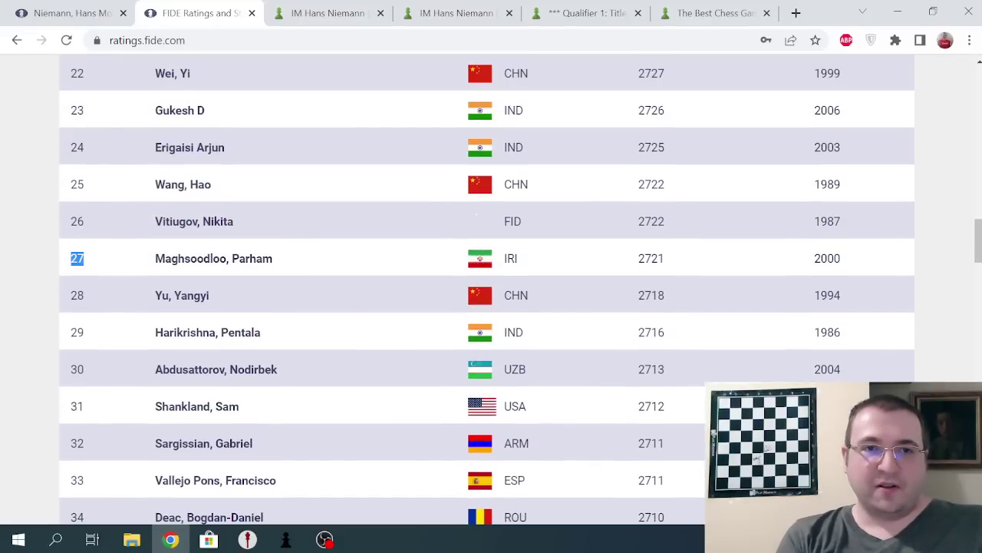
Review the highest-ranked players of the September 2022 list and highlight rank number 4
scroll(487, 289, up, 2)
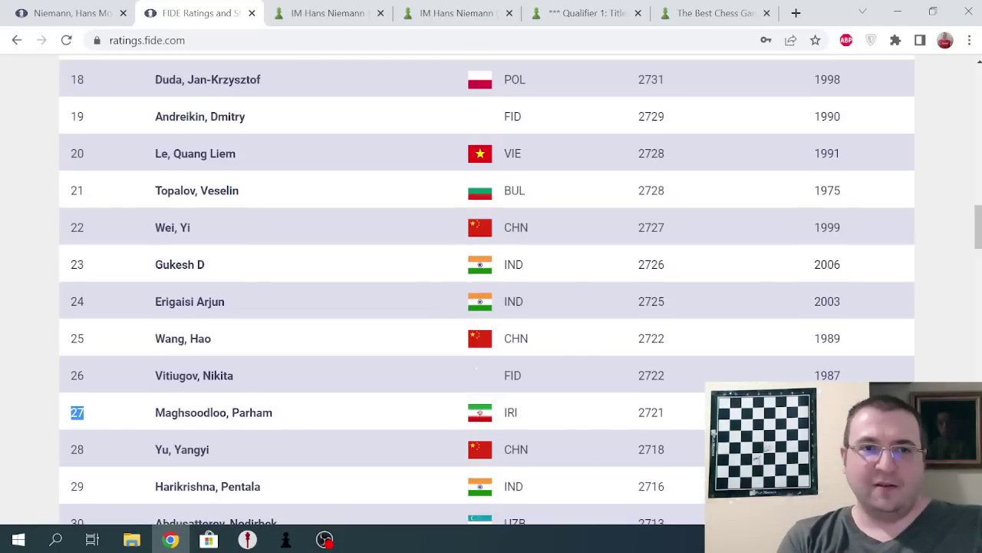
scroll(487, 289, up, 4)
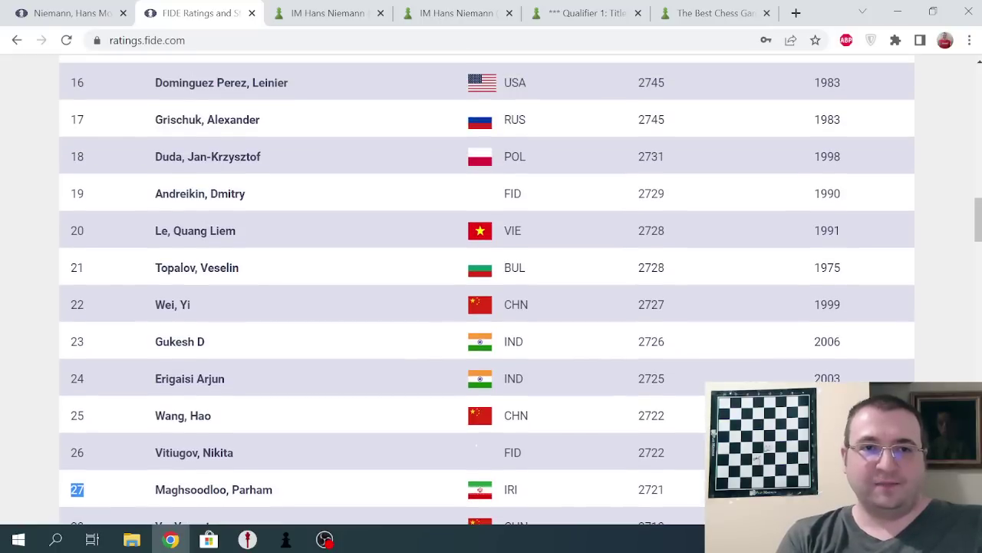
scroll(487, 289, up, 2)
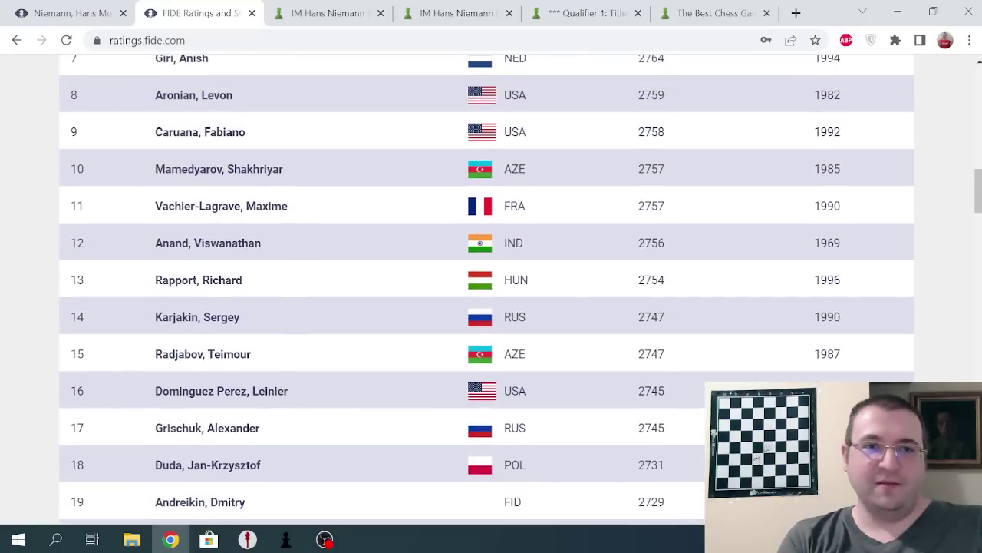
scroll(486, 289, up, 3)
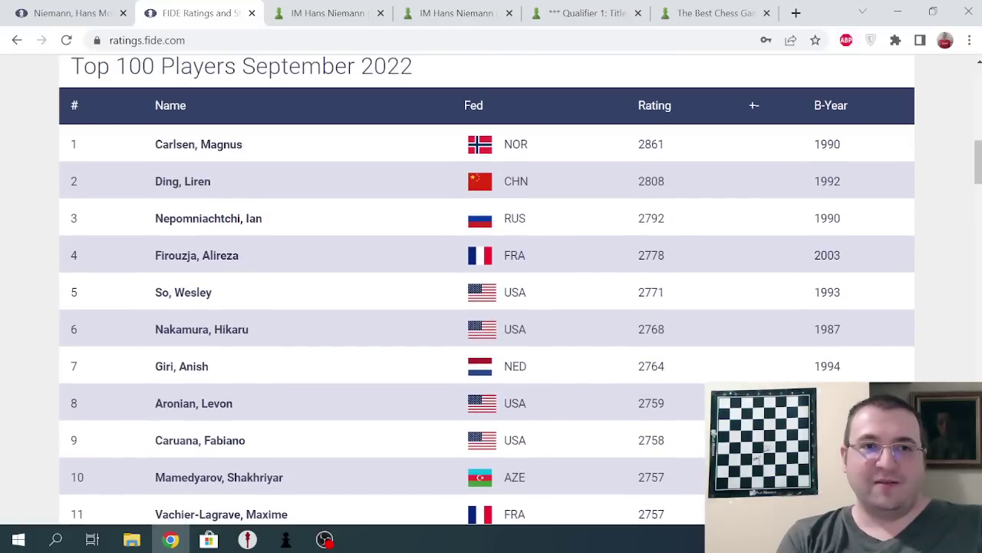
double_click(73, 254)
scroll(478, 376, down, 1)
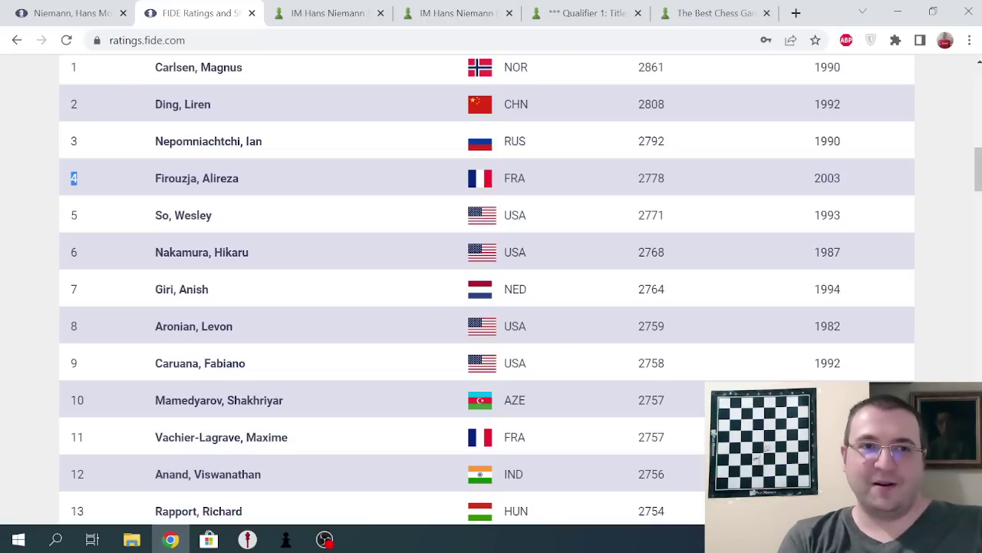
scroll(478, 376, up, 1)
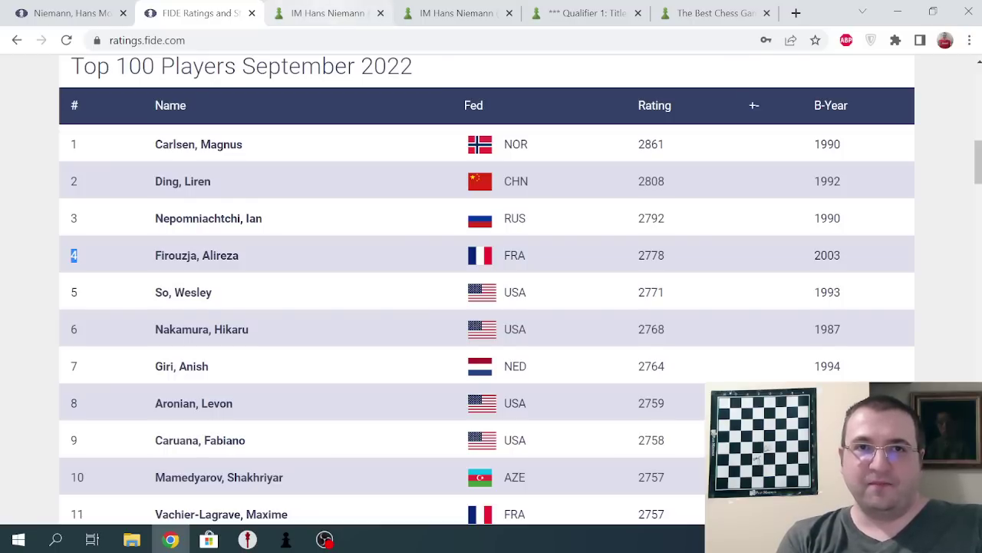
Compare Niemann's two closed Chess.com profiles, HansCoolNiemann and IMHansNiemann, ending on the HansCoolNiemann profile
click(327, 13)
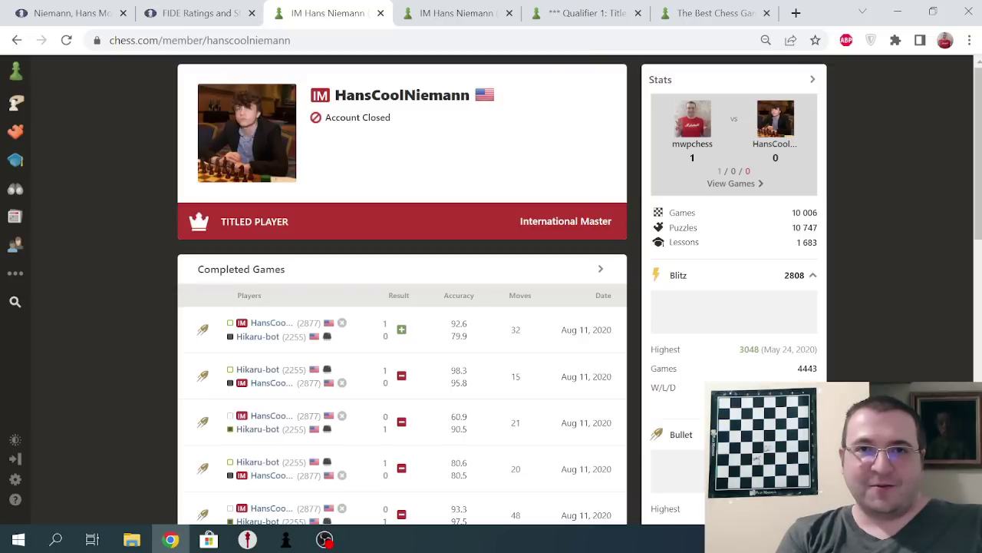
key(ctrl+Tab)
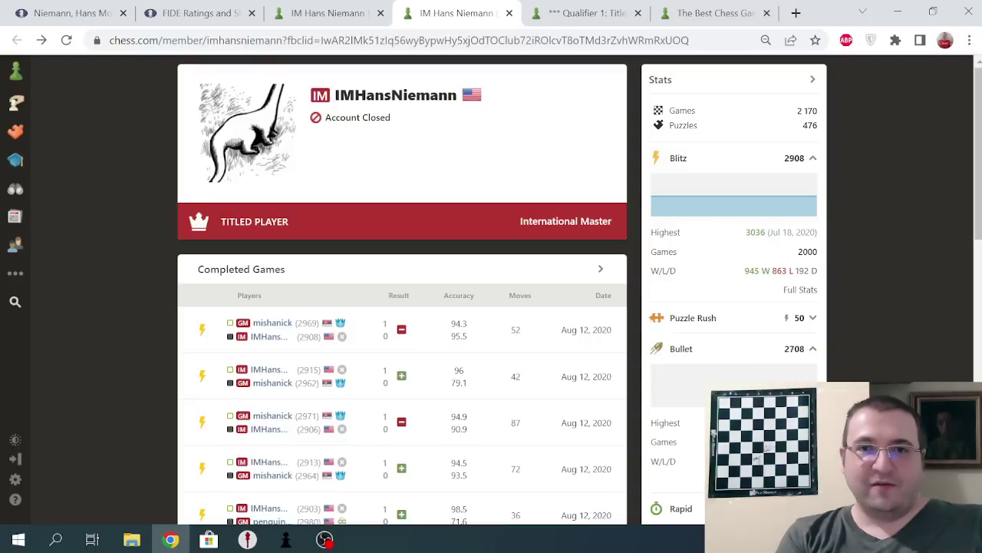
key(ctrl+shift+Tab)
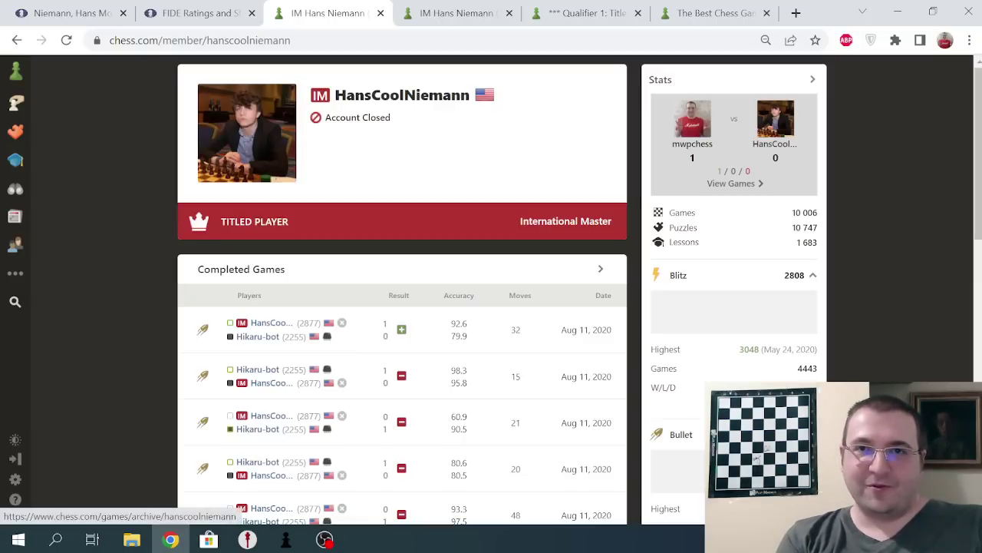
Find the HansCoolNiemann entry in the Titled Tuesday 3|2 Blitz qualifier results, and return to Niemann's FIDE profile
click(583, 13)
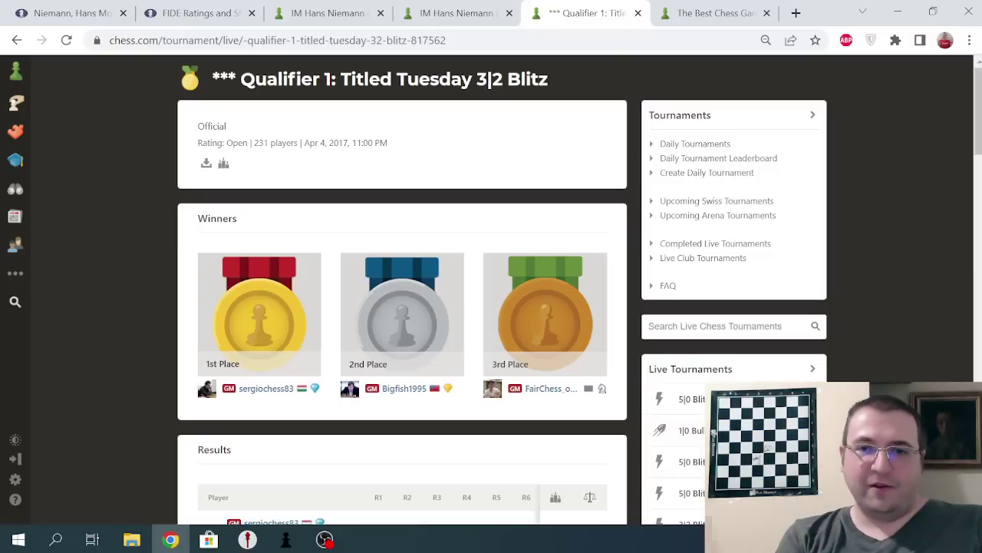
scroll(492, 292, down, 8)
scroll(402, 292, down, 2)
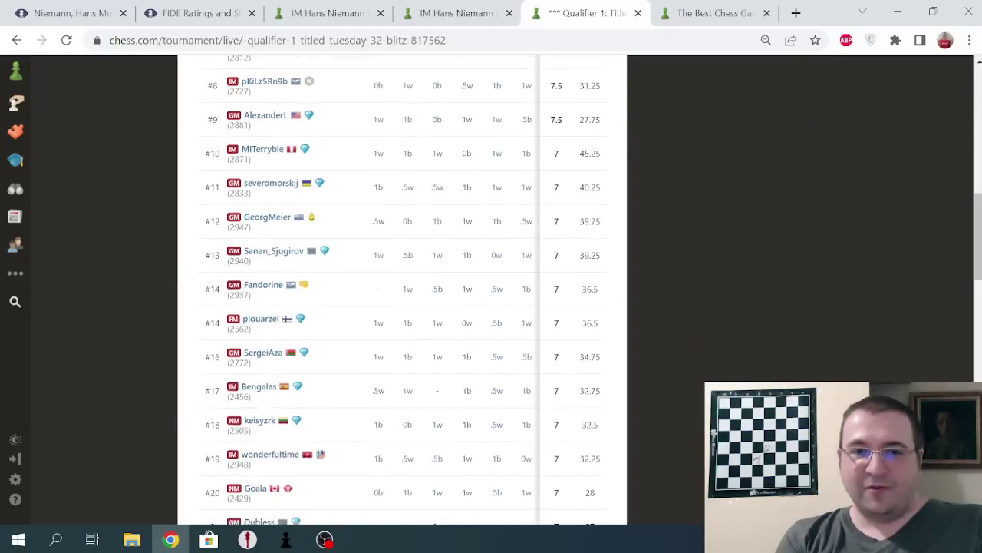
scroll(402, 291, down, 1)
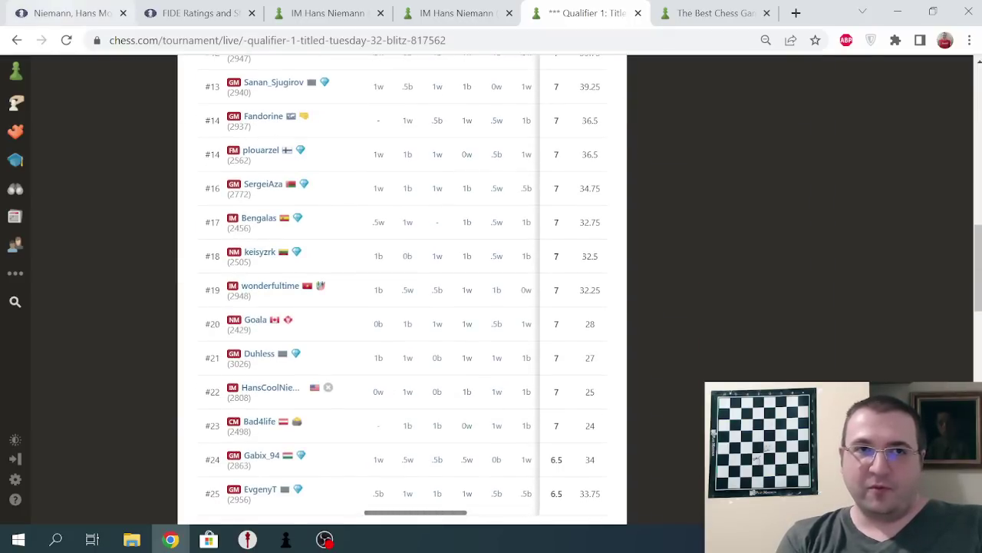
click(73, 13)
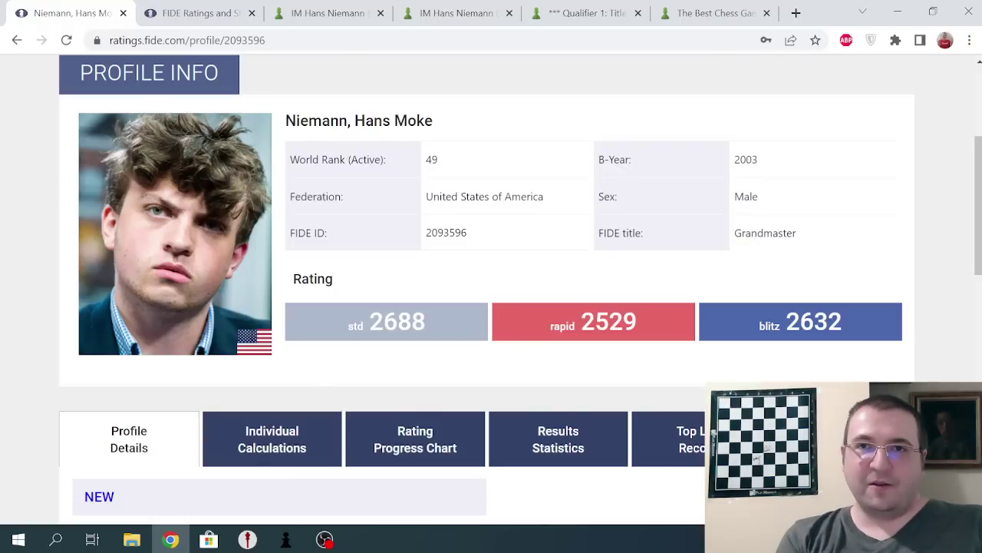
Review the Titled Tuesday 3|2 Blitz qualifier standings around HansCoolNiemann's entry and at the head of the table
click(587, 13)
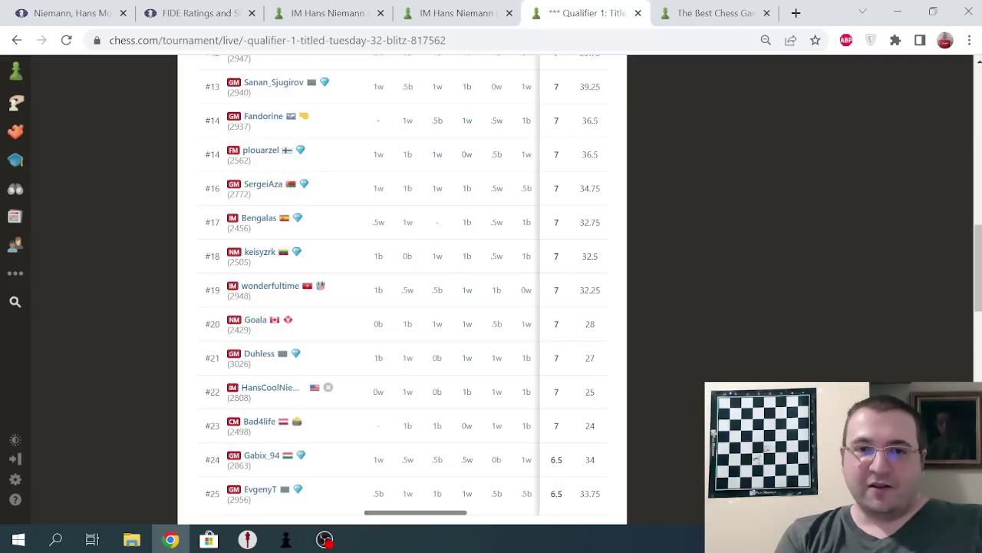
scroll(402, 291, down, 1)
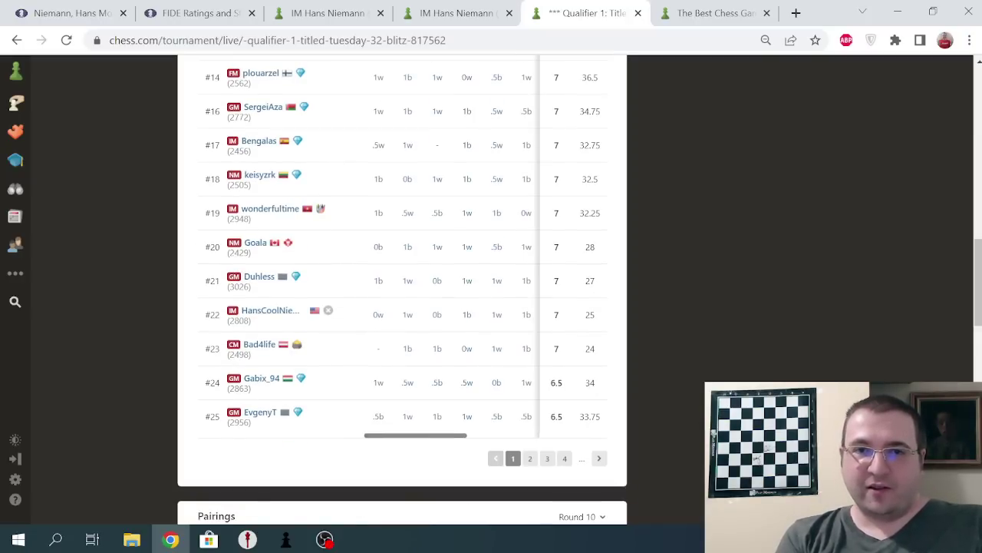
scroll(402, 291, up, 6)
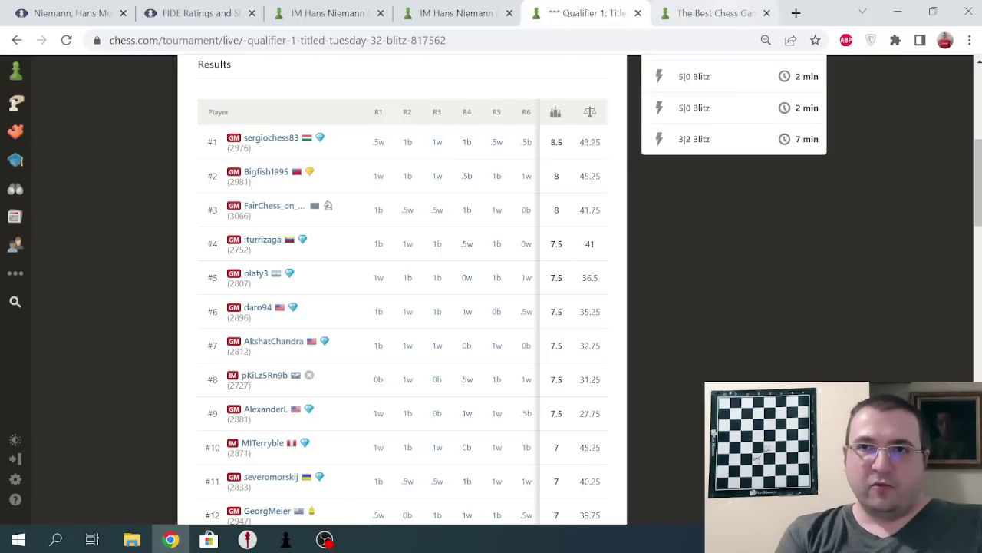
Open the HansCoolNiemann game archive and look through its April 2017 tournament games
click(714, 13)
scroll(402, 401, up, 2)
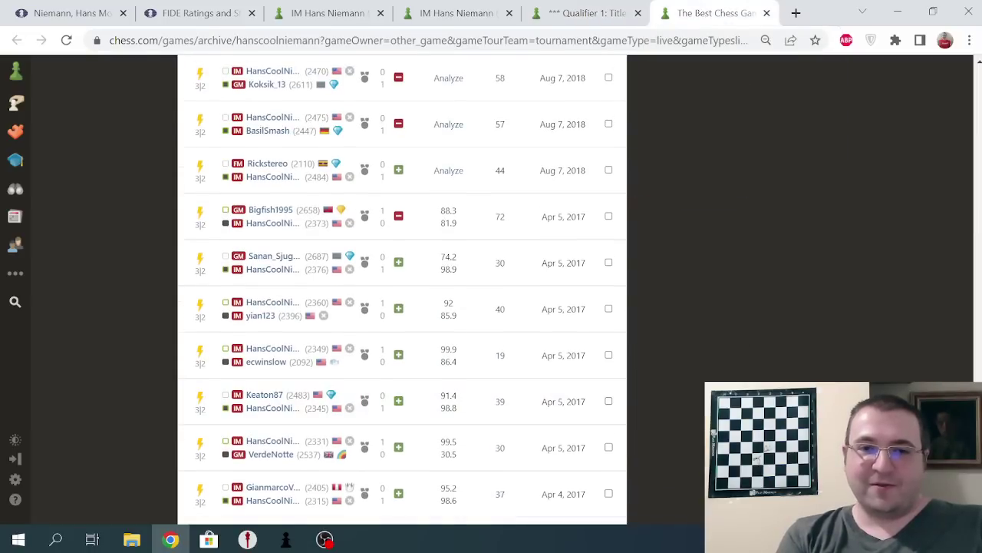
scroll(402, 401, down, 1)
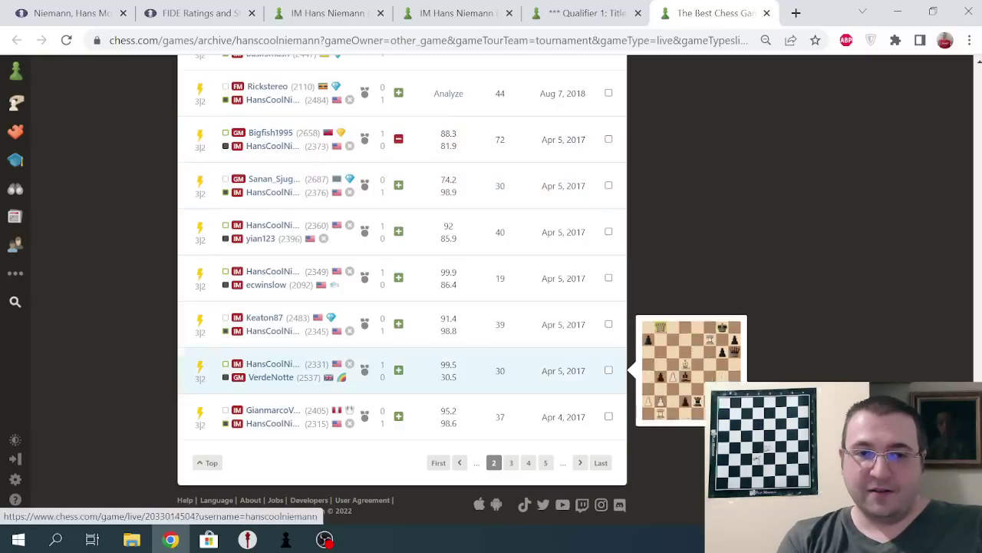
Open the Apr 4, 2017 archive game, check the time spent per move from 1. d4 to the end, and close the game
middle_click(499, 417)
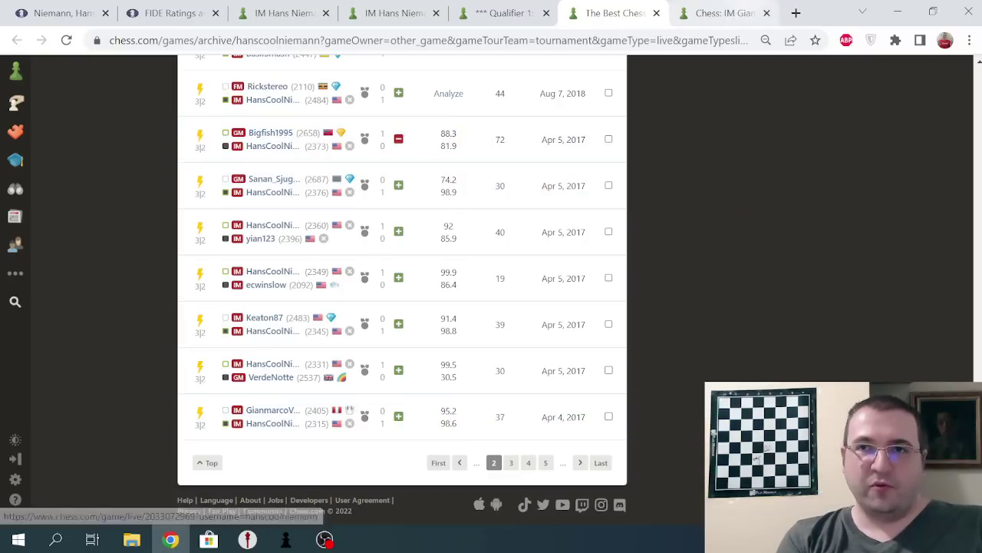
click(725, 13)
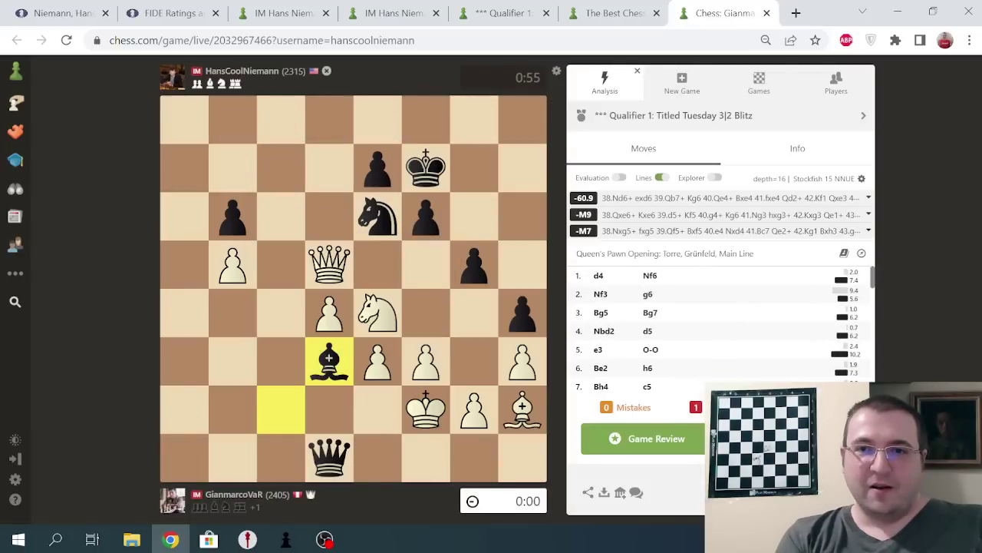
click(599, 275)
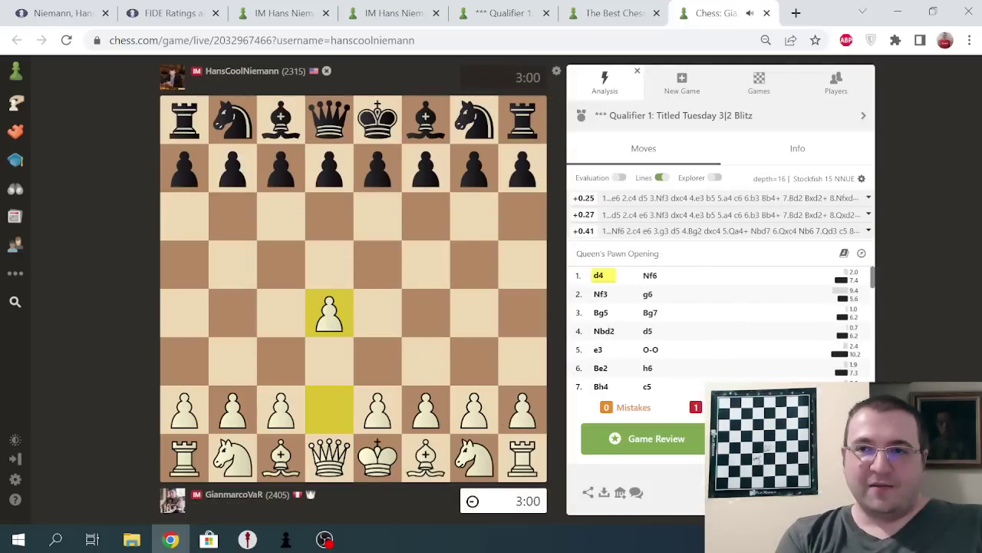
scroll(721, 330, down, 3)
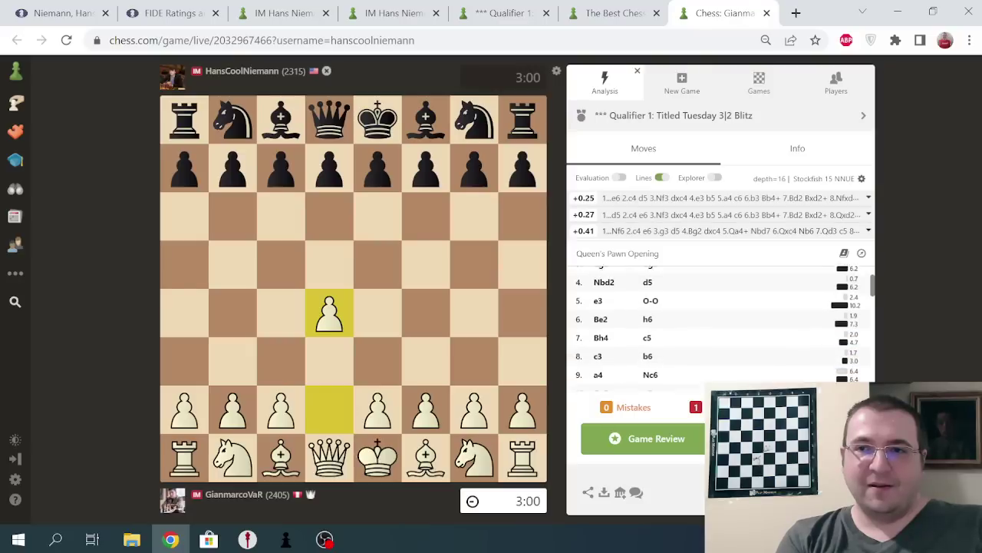
scroll(719, 328, down, 4)
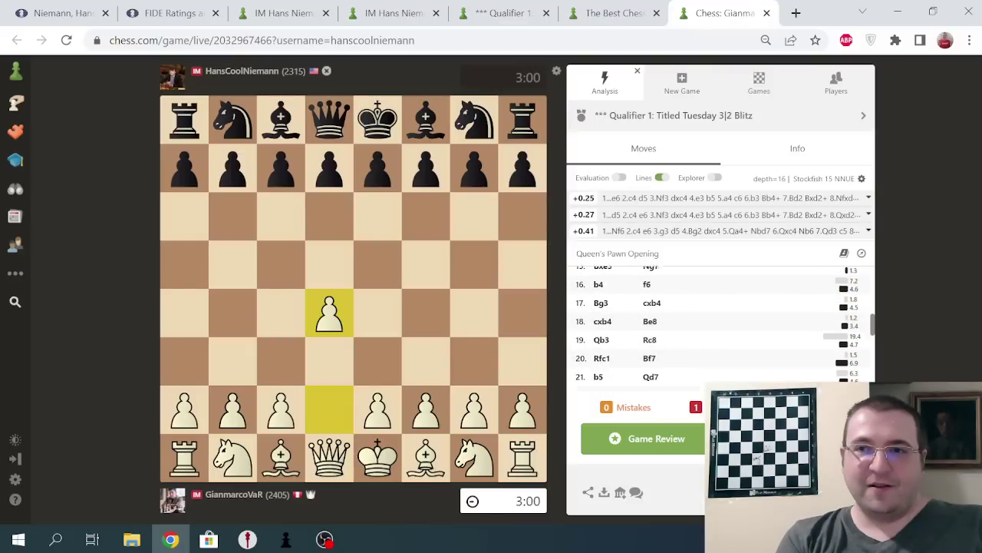
scroll(719, 329, down, 5)
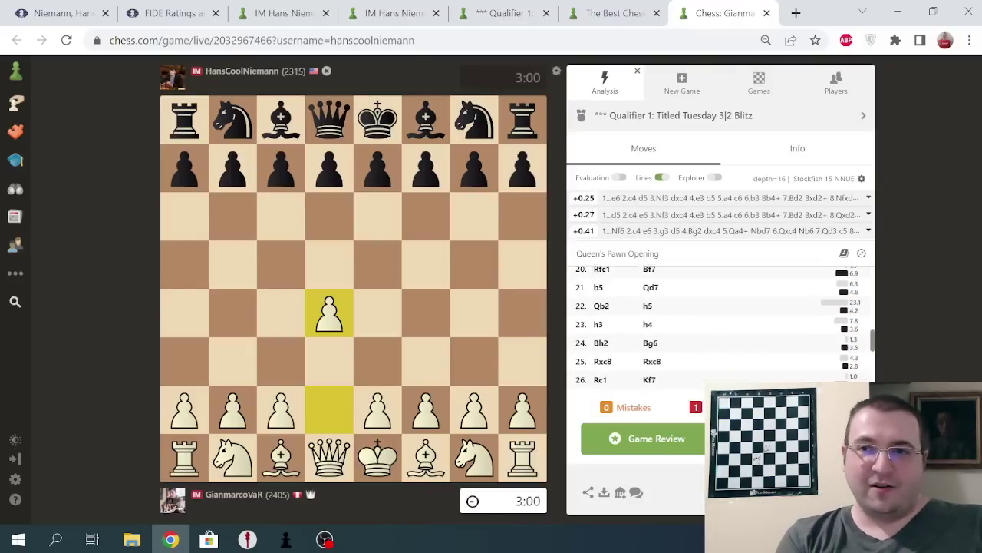
scroll(719, 328, down, 2)
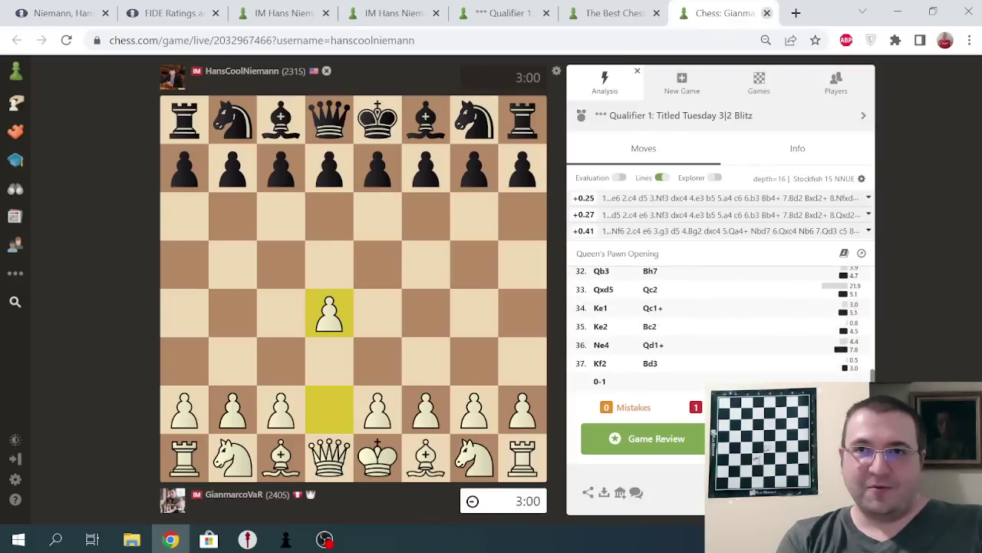
click(766, 13)
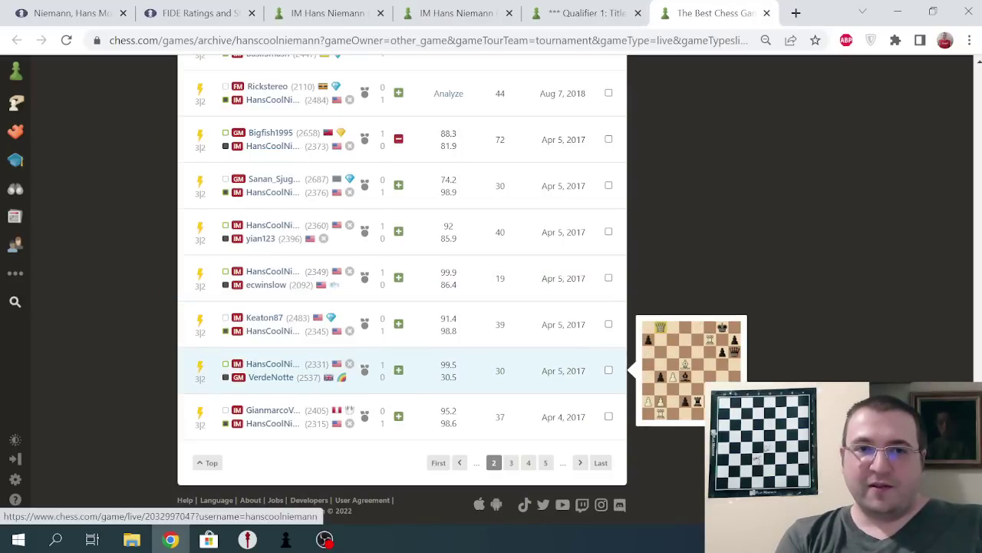
Open the HansCoolNiemann game against VerdeNotte, check the move times through to the final move, and close the game
middle_click(500, 370)
click(726, 13)
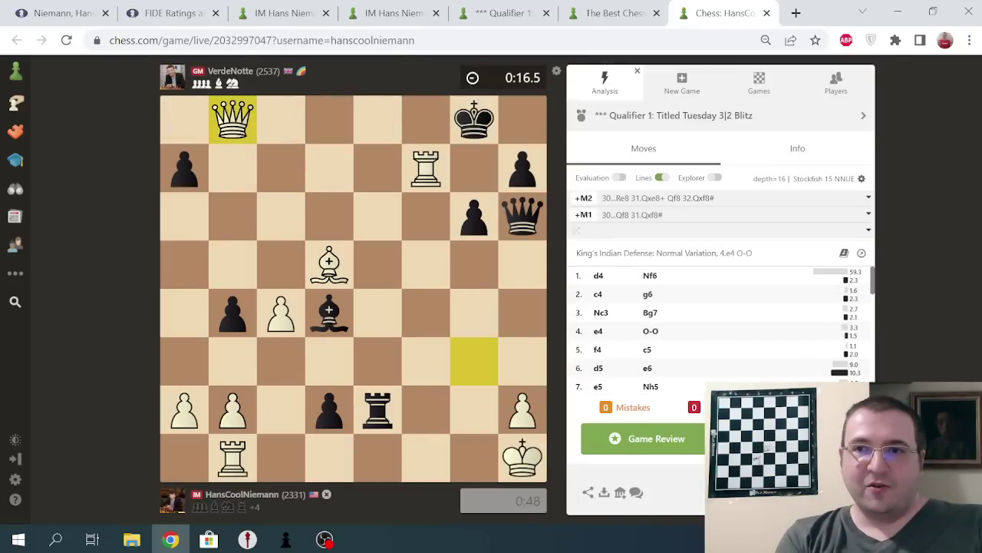
scroll(721, 327, down, 1)
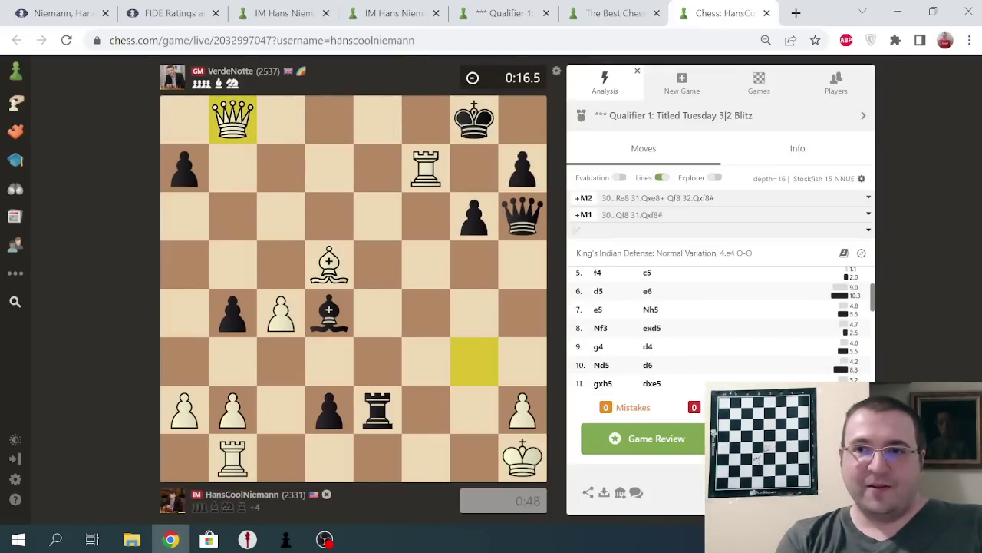
scroll(722, 326, down, 1)
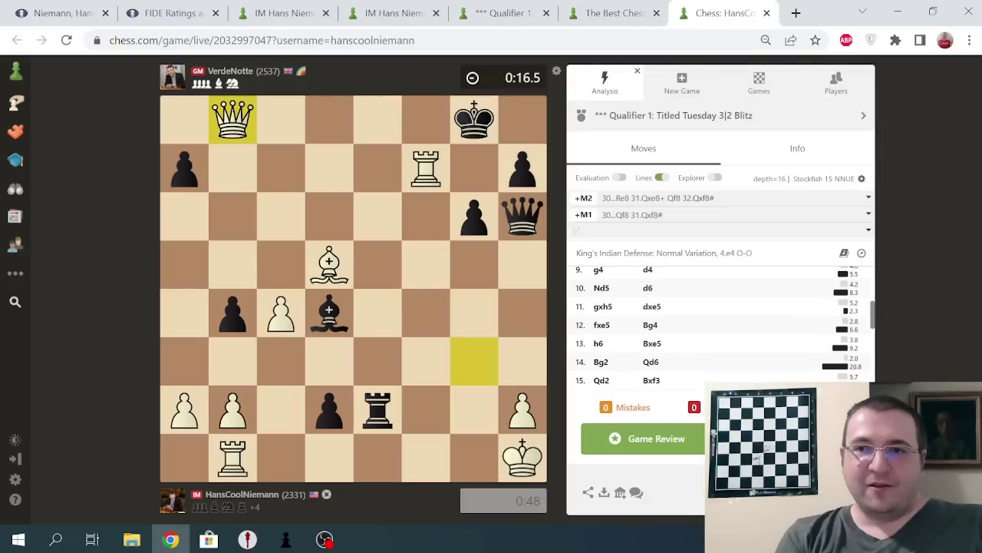
scroll(722, 326, down, 1)
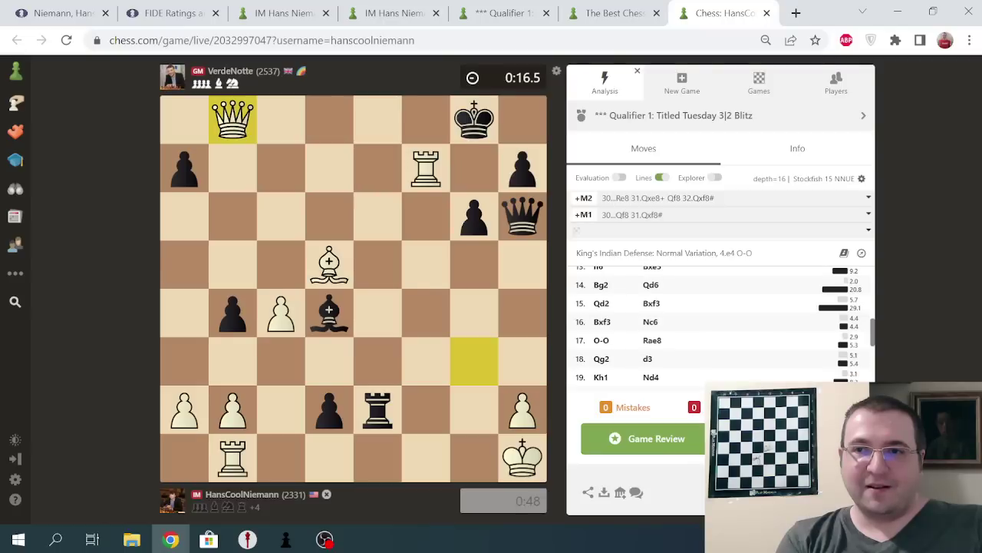
scroll(721, 326, down, 3)
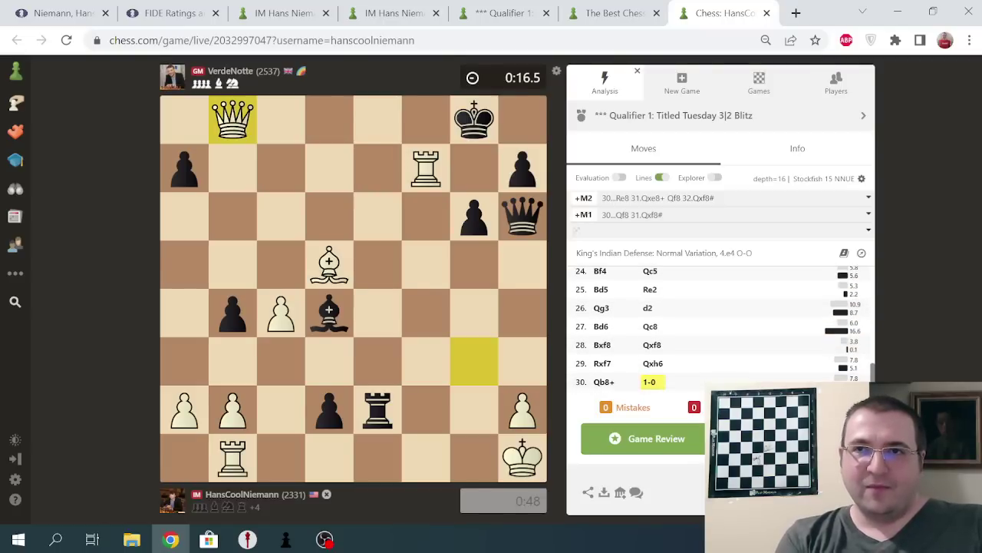
click(766, 13)
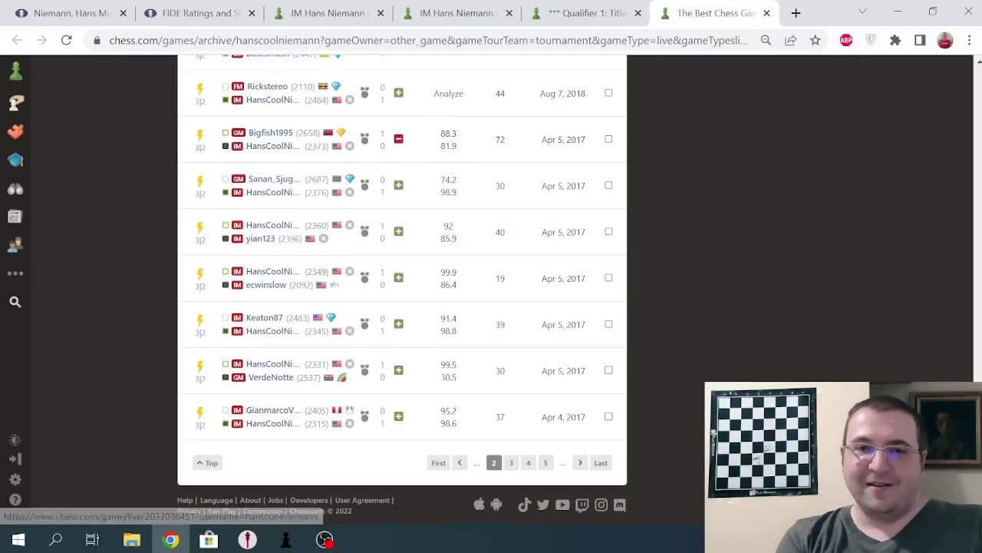
scroll(402, 288, up, 1)
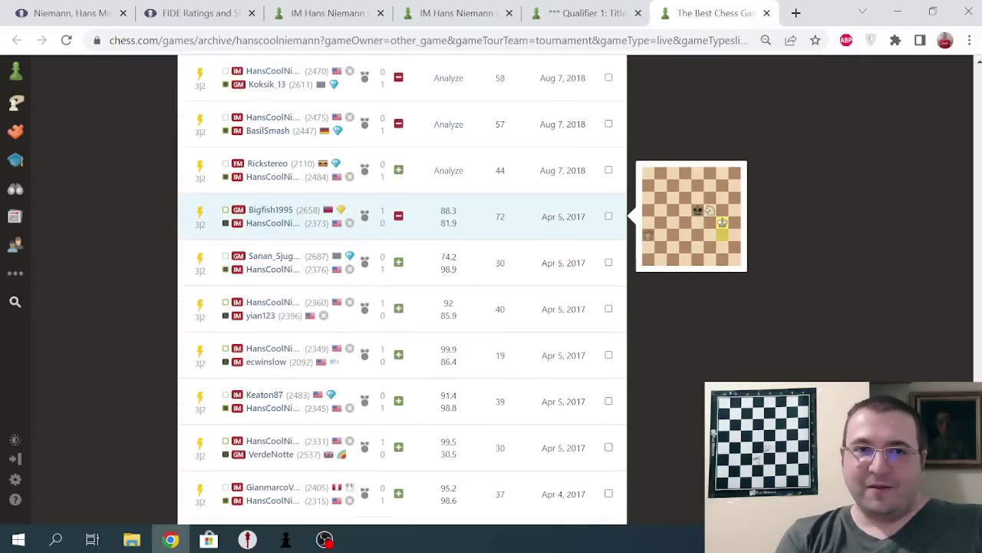
scroll(402, 281, up, 1)
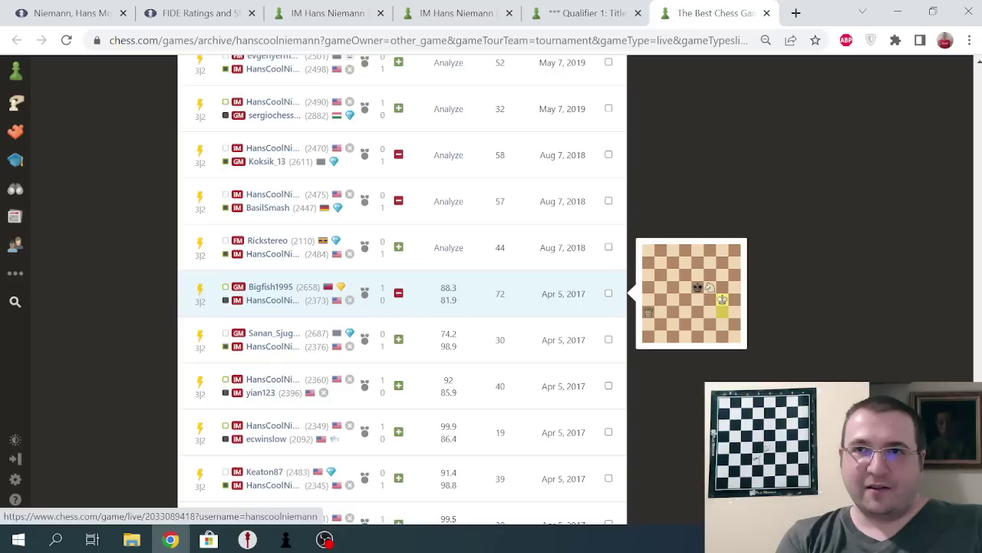
click(402, 288)
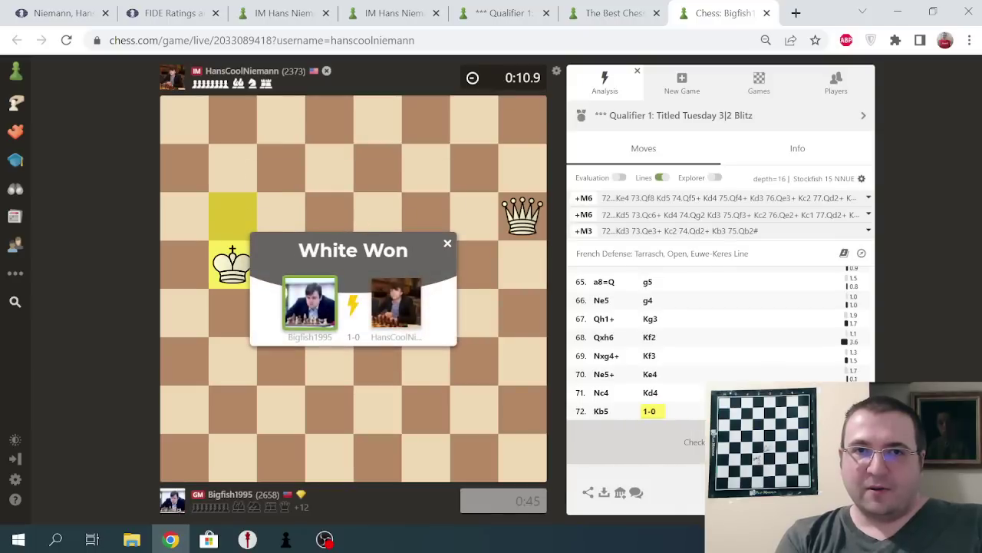
scroll(717, 327, up, 4)
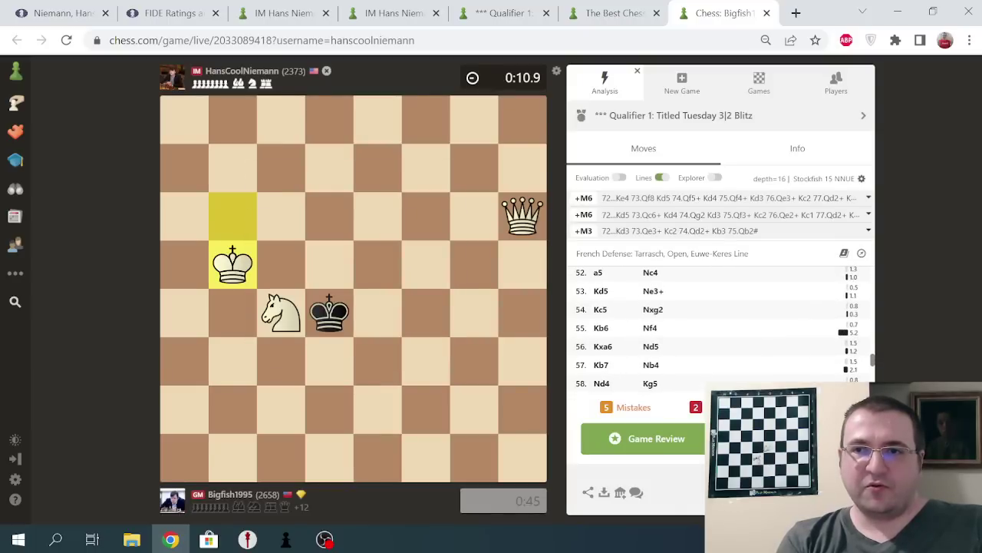
scroll(717, 326, up, 3)
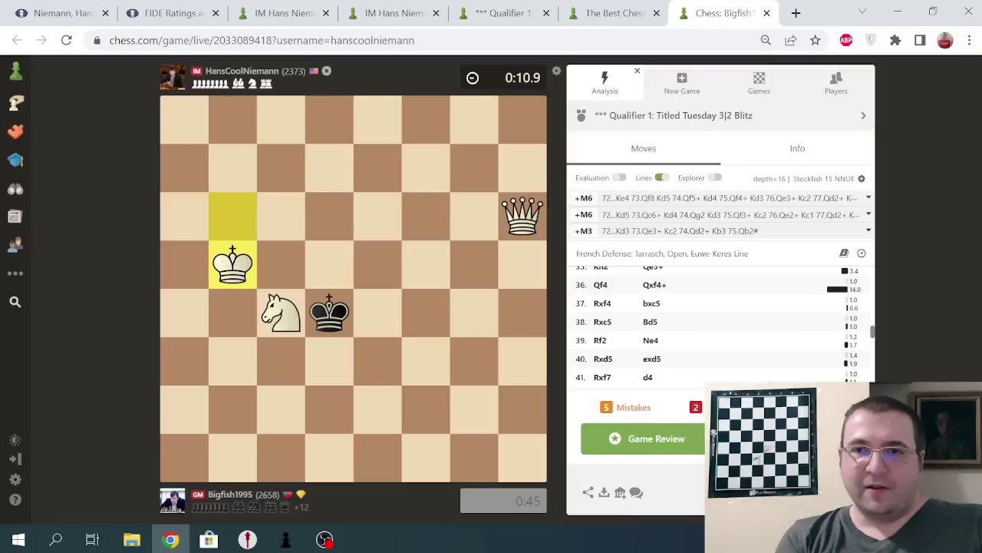
click(653, 266)
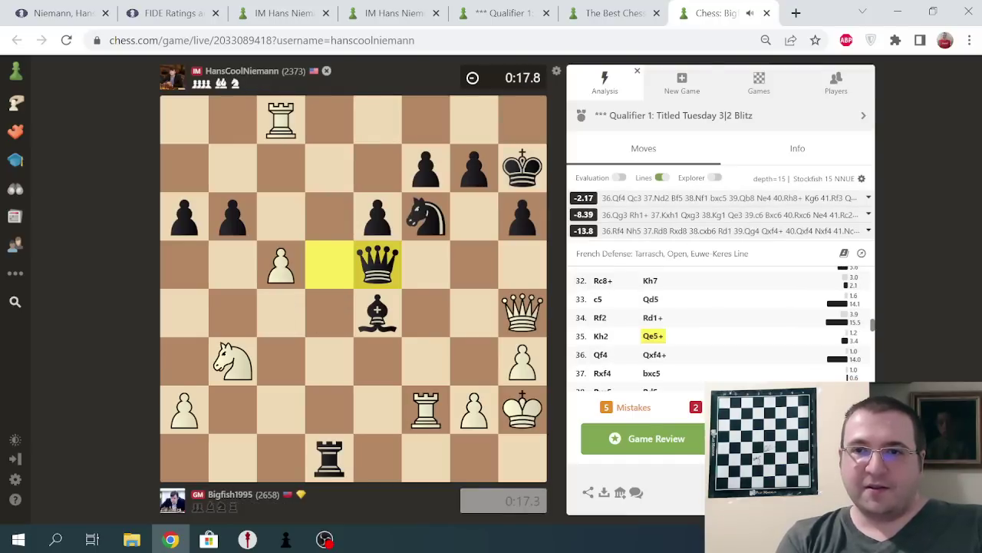
key(Right)
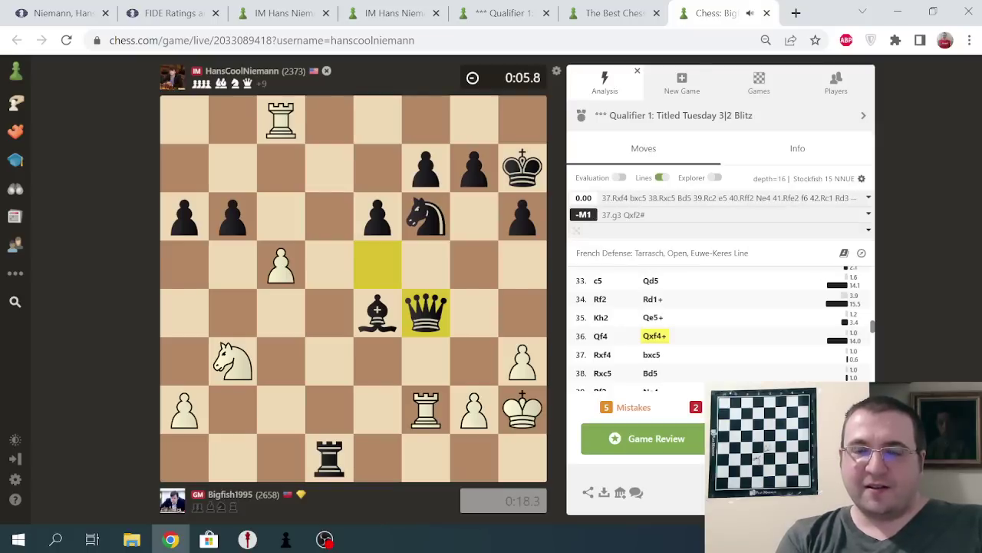
scroll(721, 330, down, 4)
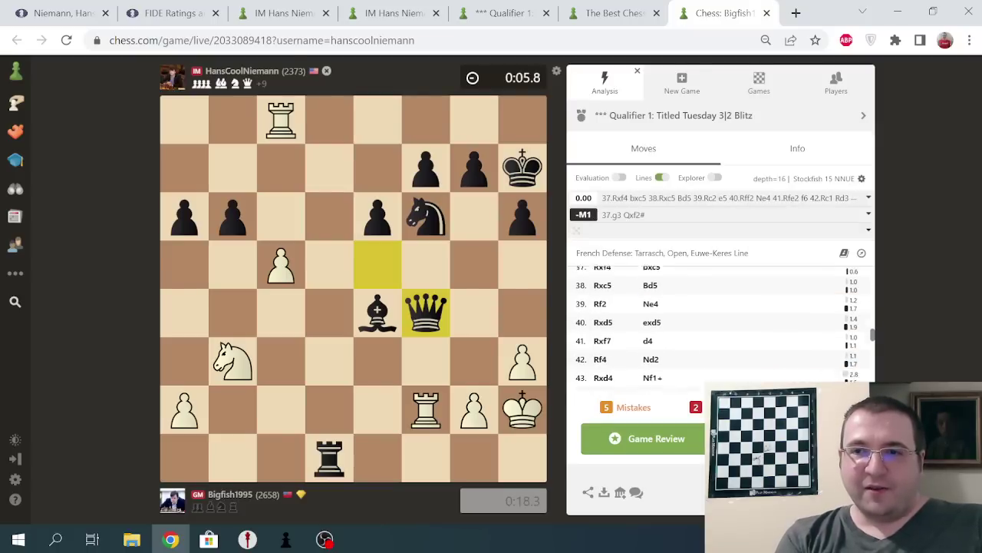
scroll(722, 322, up, 5)
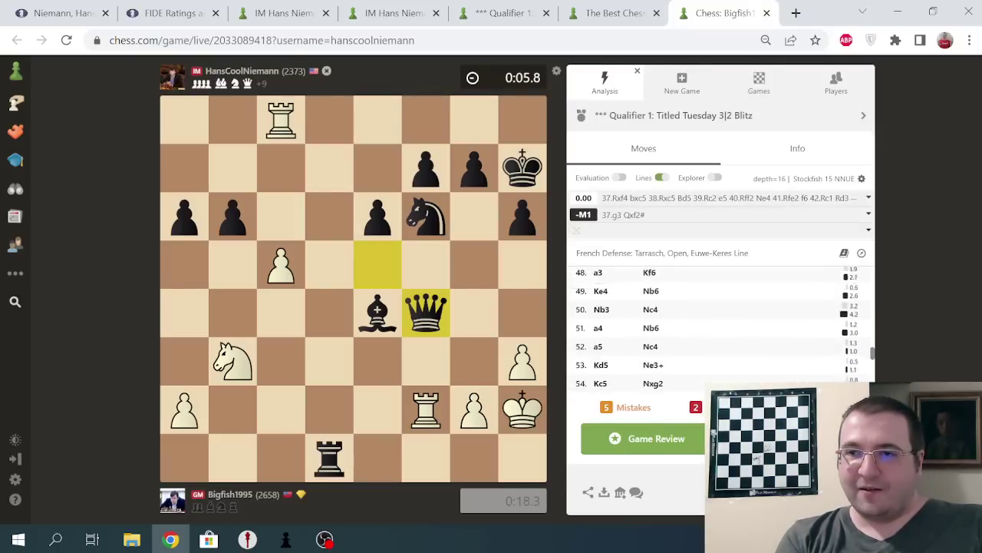
scroll(721, 322, up, 6)
scroll(722, 322, up, 2)
scroll(721, 322, up, 2)
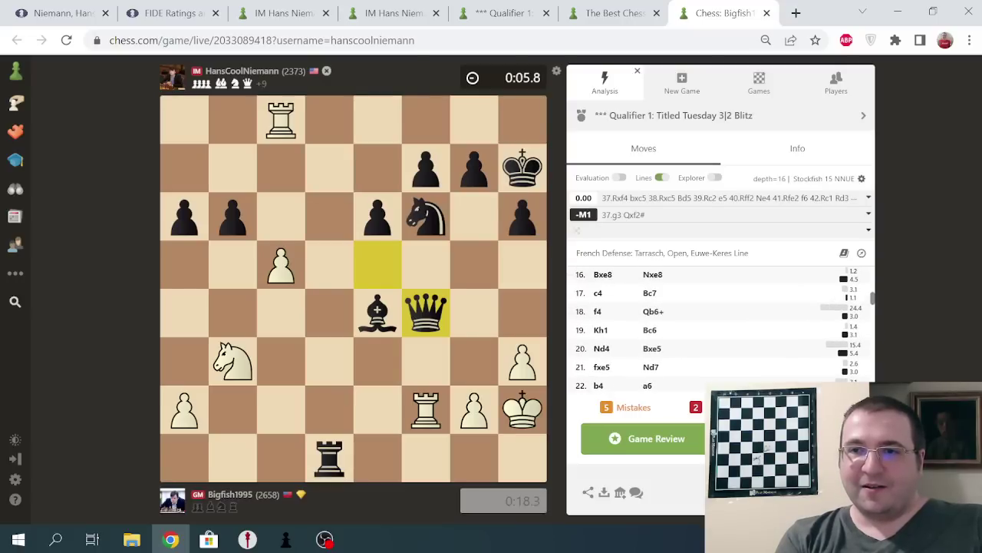
scroll(721, 323, up, 6)
scroll(721, 323, down, 4)
scroll(721, 322, down, 4)
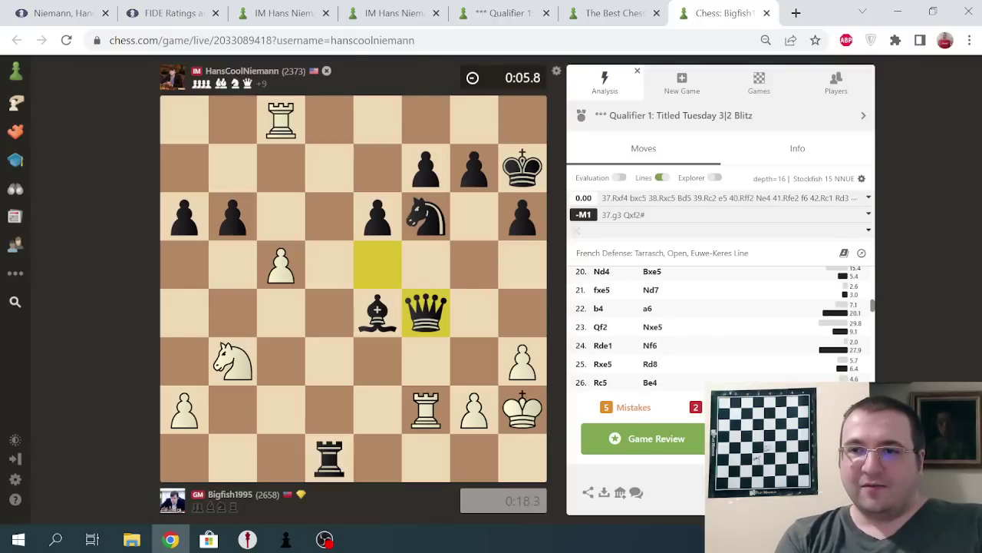
scroll(721, 322, up, 10)
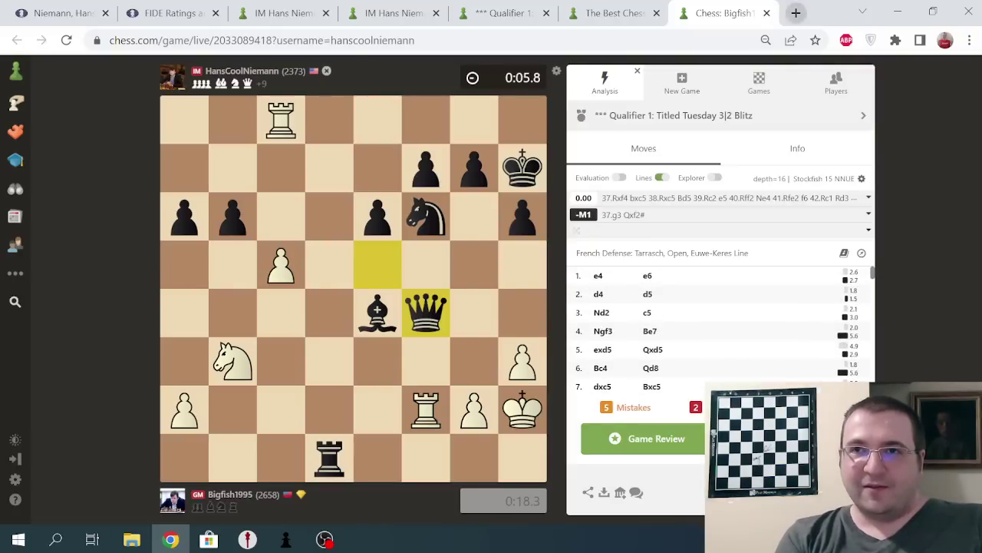
click(766, 13)
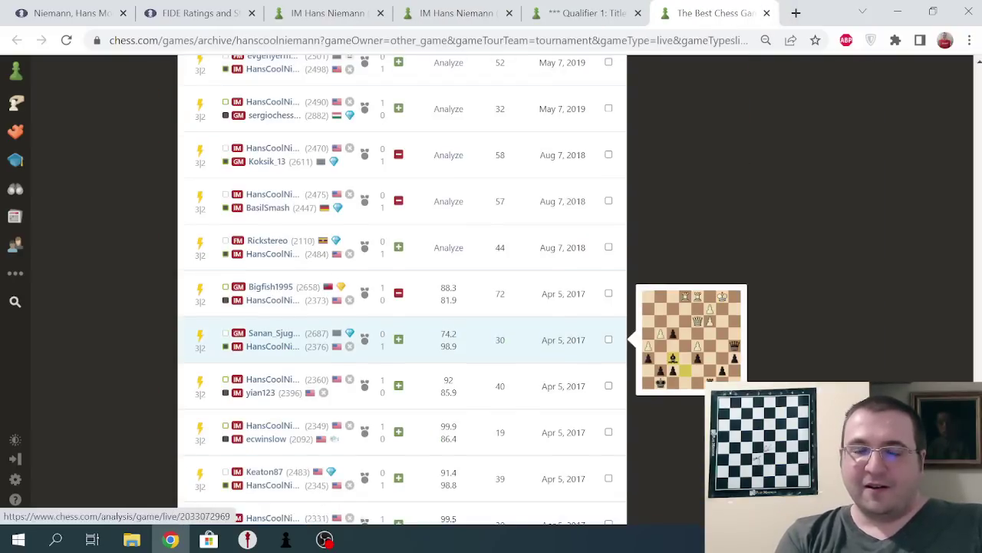
Switch from the archive to the chess analysis Results window for HansCoolNiemann and highlight the number of undecided positions
scroll(402, 307, down, 2)
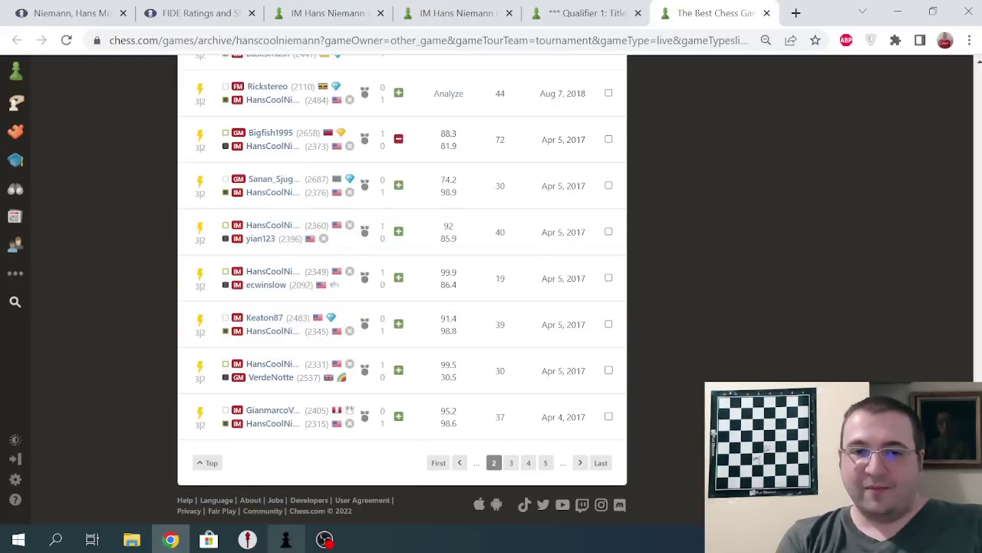
click(286, 540)
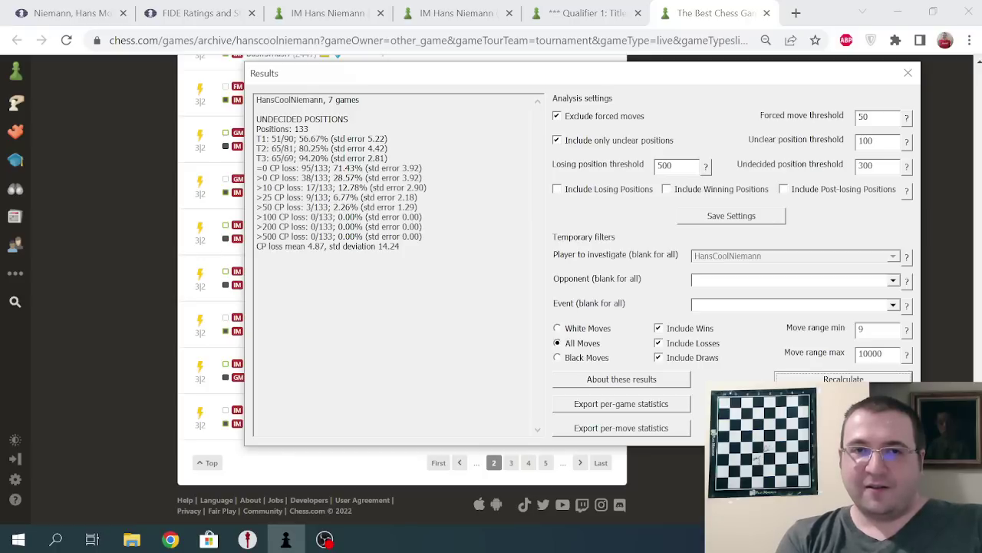
double_click(301, 129)
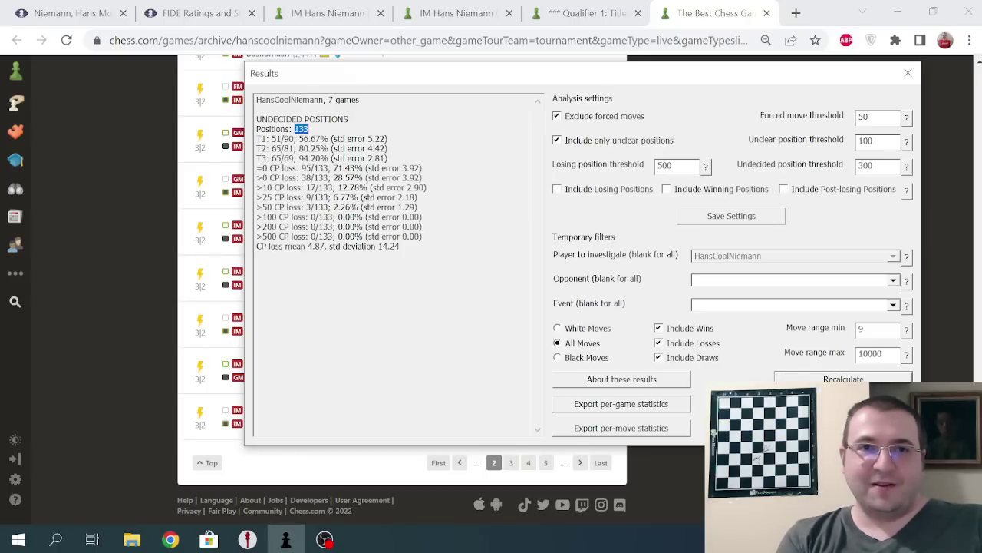
Highlight the =0 CP loss percentage, the >100 CP loss line and the CP loss mean in HansCoolNiemann's results
drag(334, 167, 362, 168)
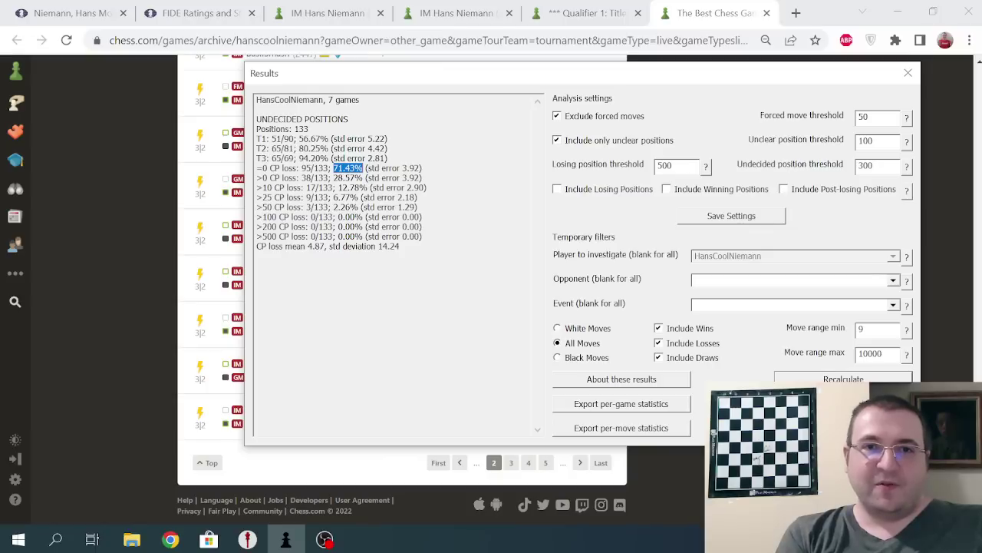
drag(257, 217, 422, 216)
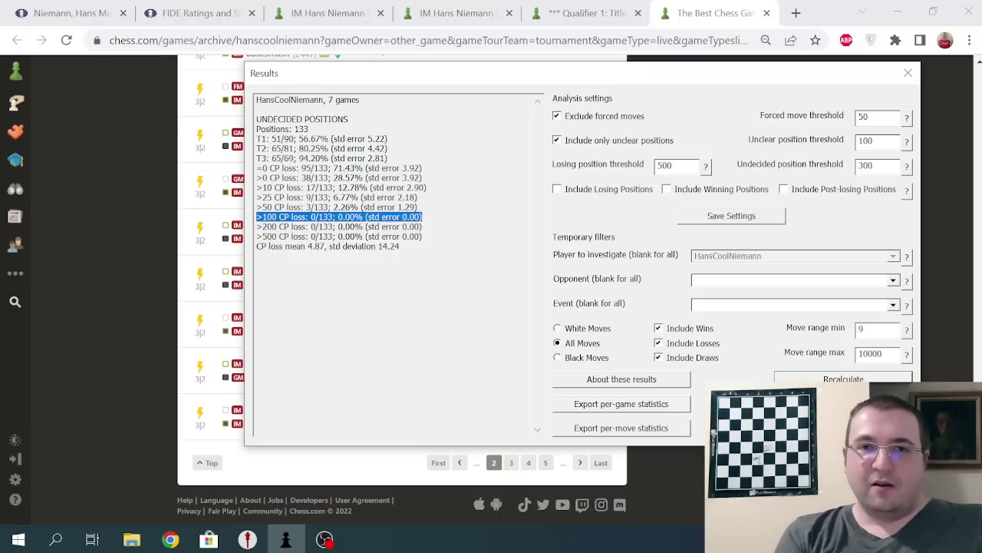
click(315, 246)
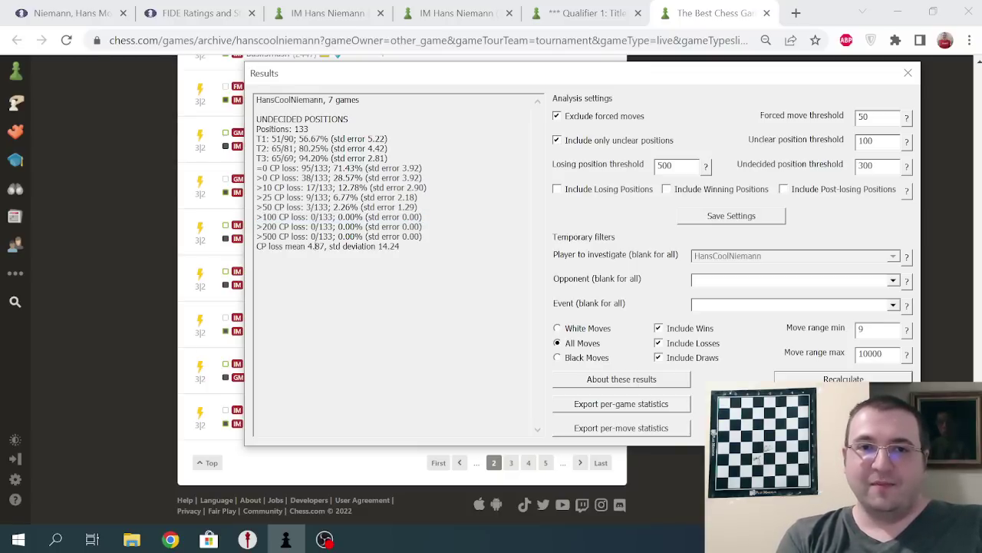
drag(305, 247, 325, 246)
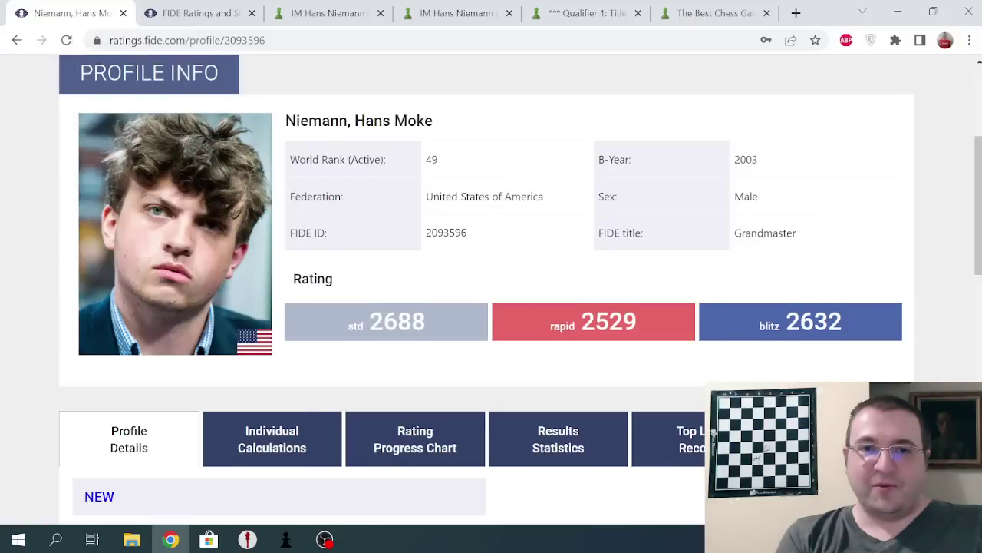
Switch to Niemann's FIDE profile and examine the individual calculations and the full rating progress chart
scroll(272, 285, down, 2)
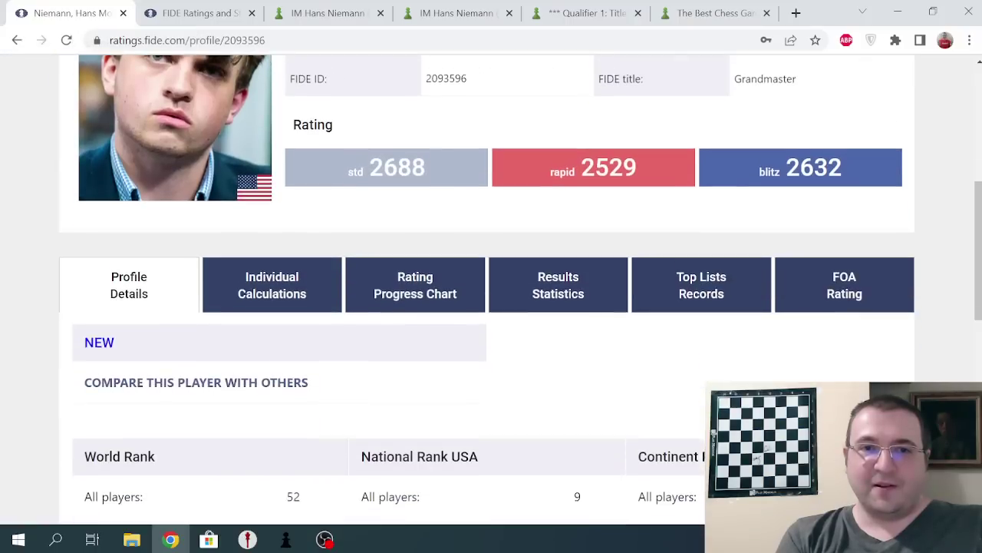
click(272, 284)
scroll(271, 285, down, 3)
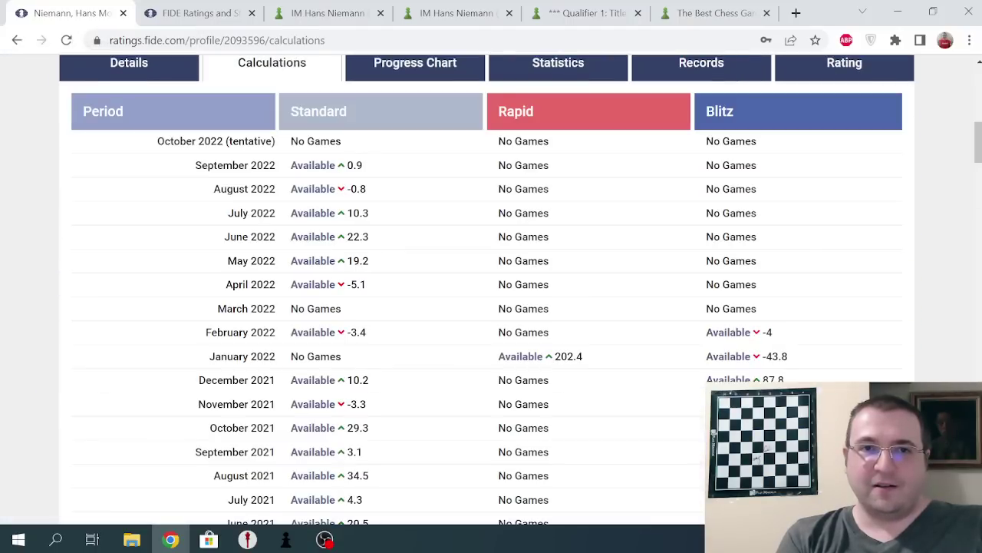
scroll(415, 208, up, 2)
click(414, 208)
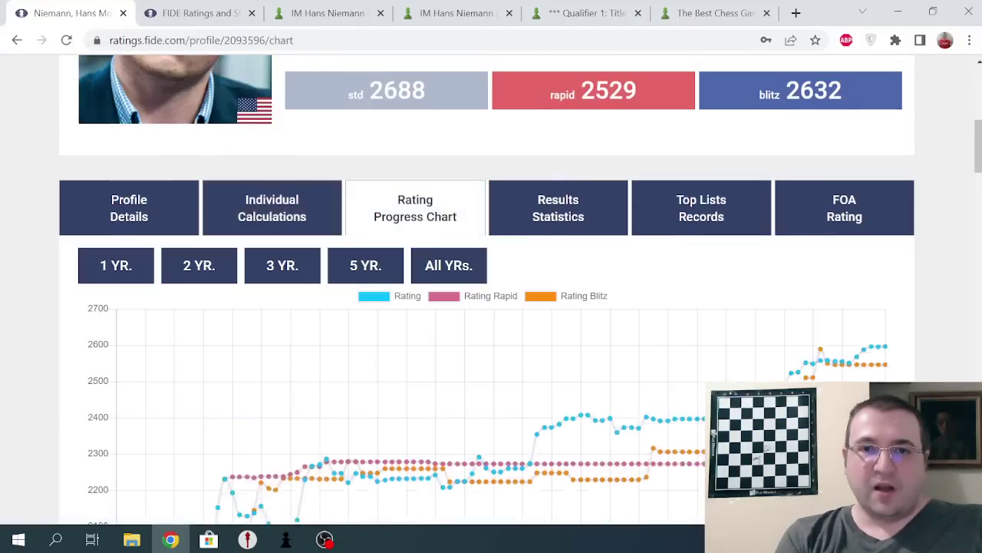
scroll(415, 208, down, 2)
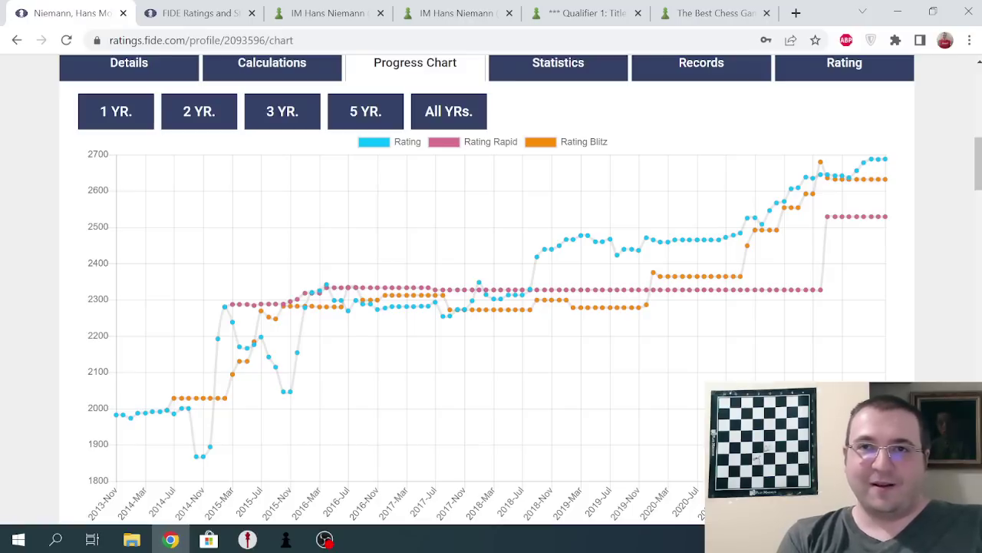
Switch to the ChessBase list of seven Niemann games, open GianmarcoVaR – HansCoolNiemann, and skim its annotated notation to the end
click(718, 13)
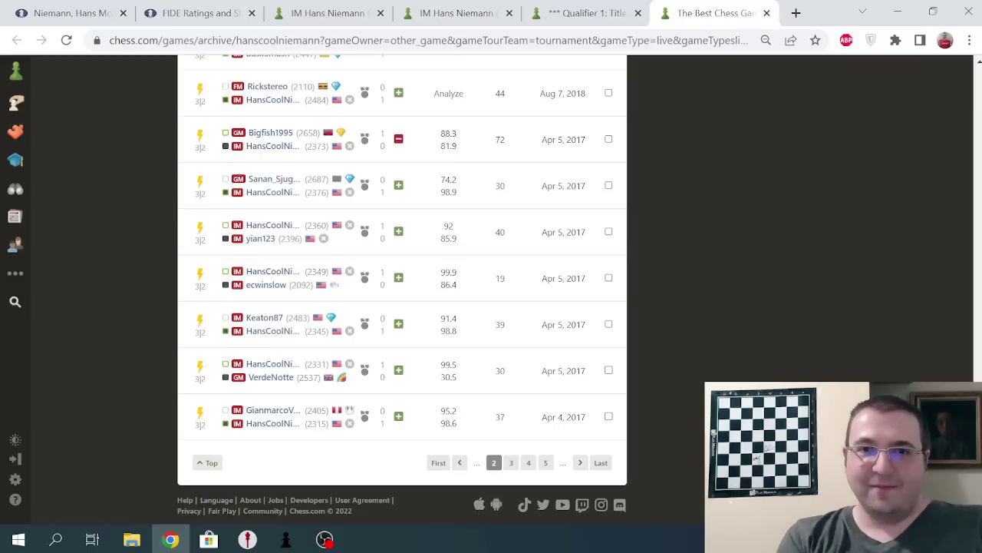
mouse_move(247, 540)
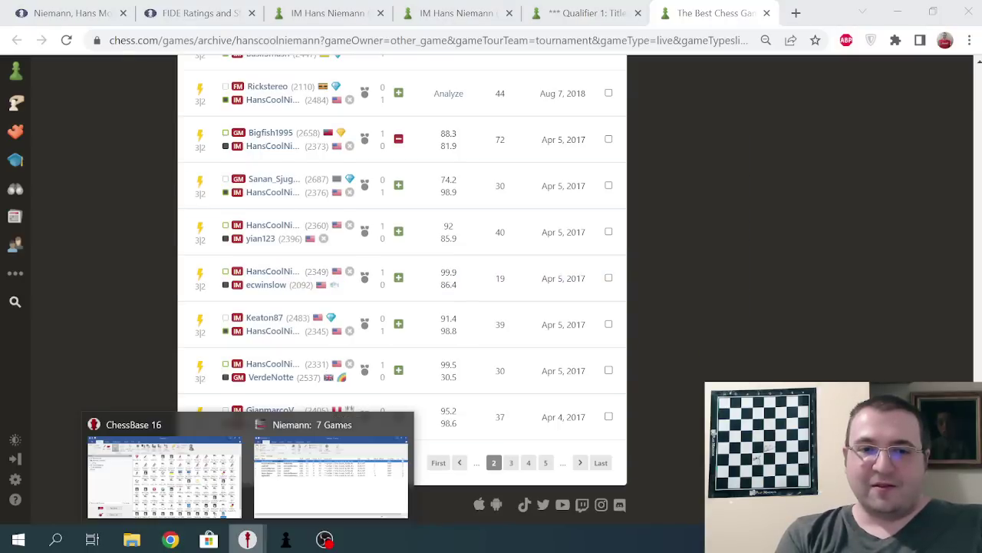
click(330, 468)
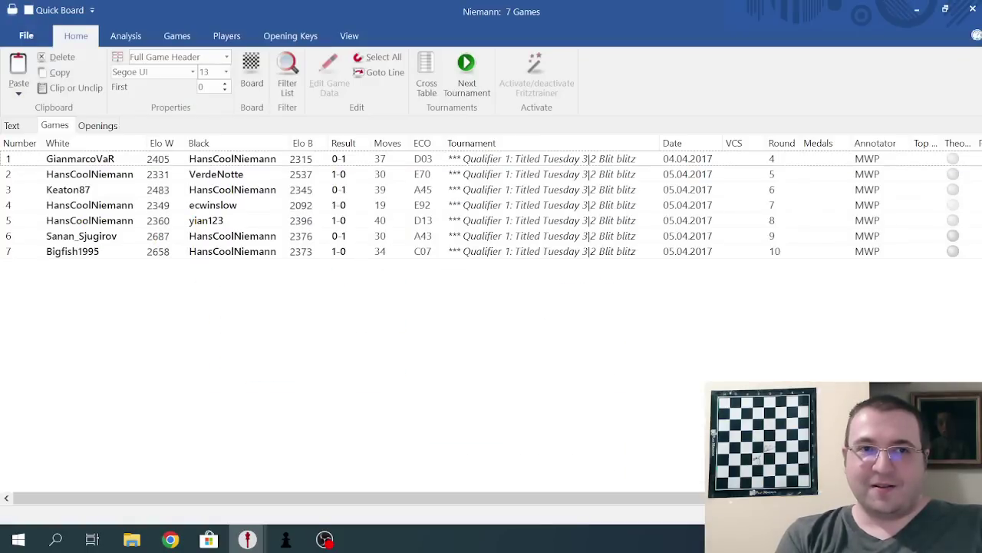
click(80, 159)
key(Return)
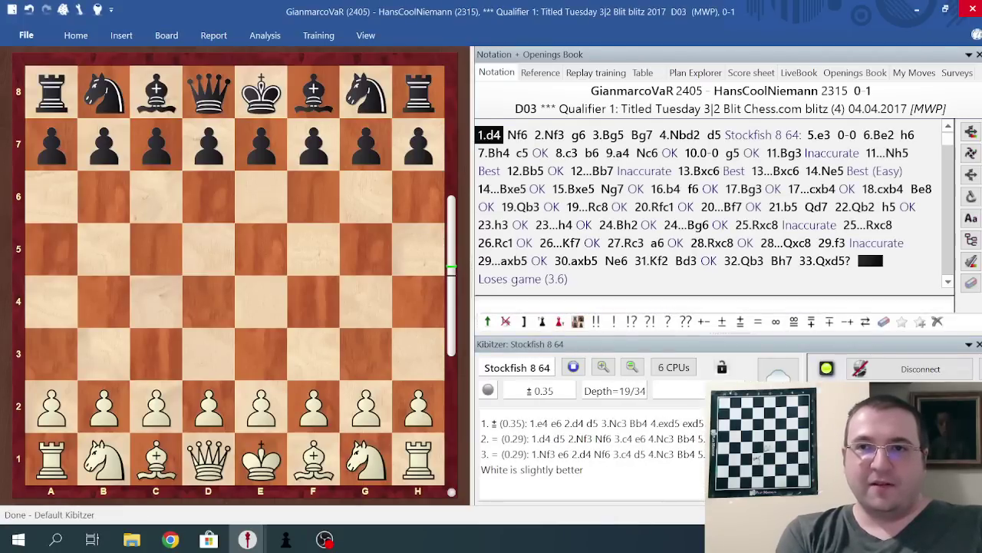
scroll(714, 207, down, 3)
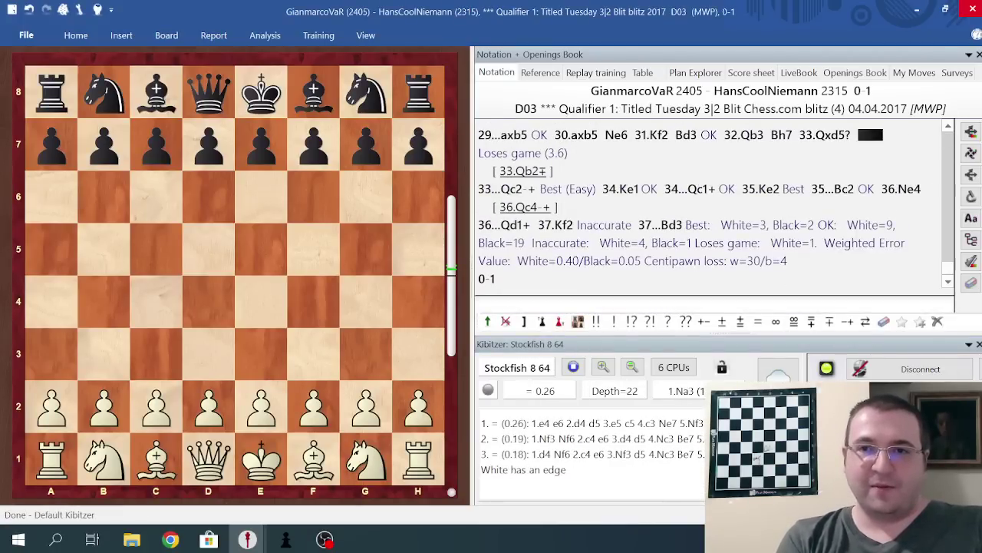
scroll(713, 207, up, 3)
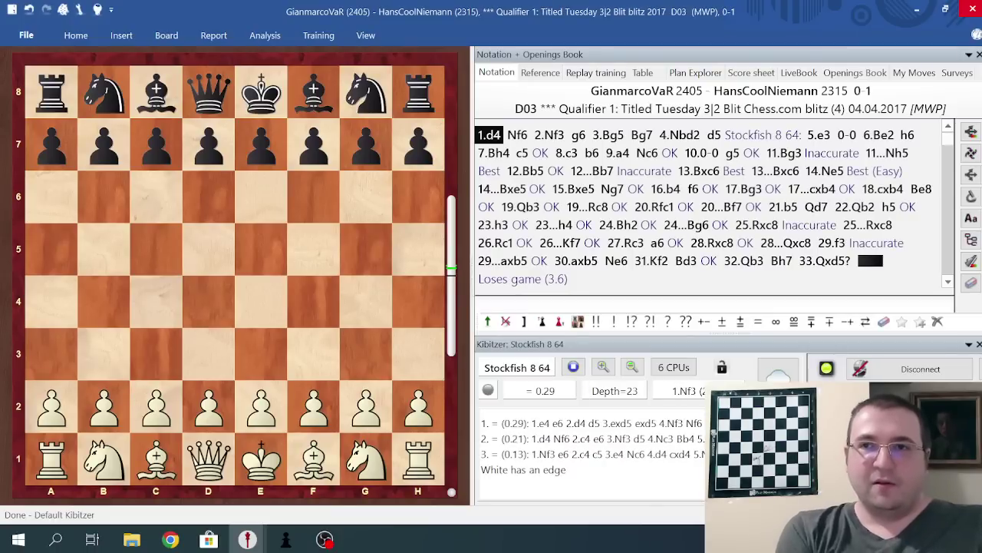
key(Right)
key(Right)
key(Right)
key(Right)
key(Right)
key(Right)
key(Right)
key(Right)
key(Right)
key(Right)
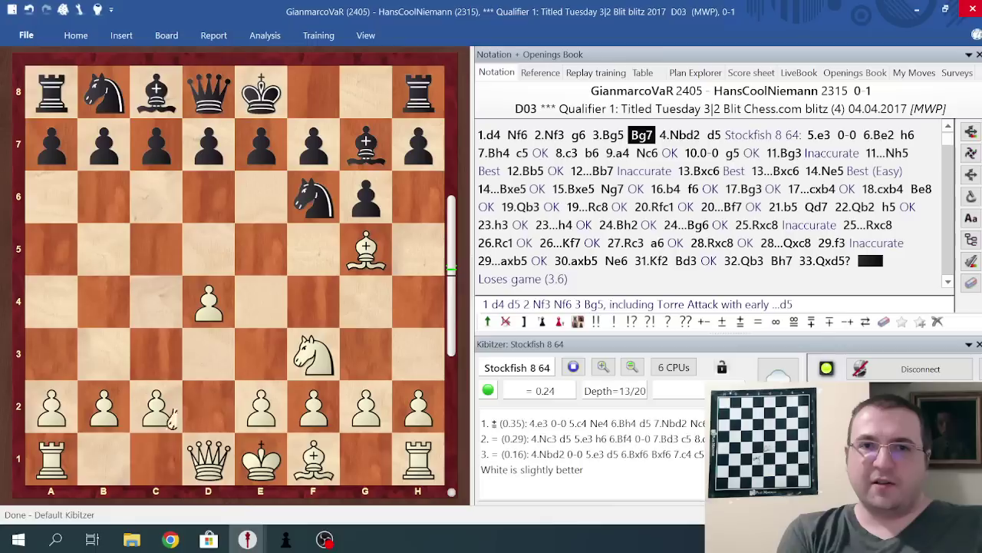
key(Right)
key(Right)
key(Right)
key(Right)
key(Right)
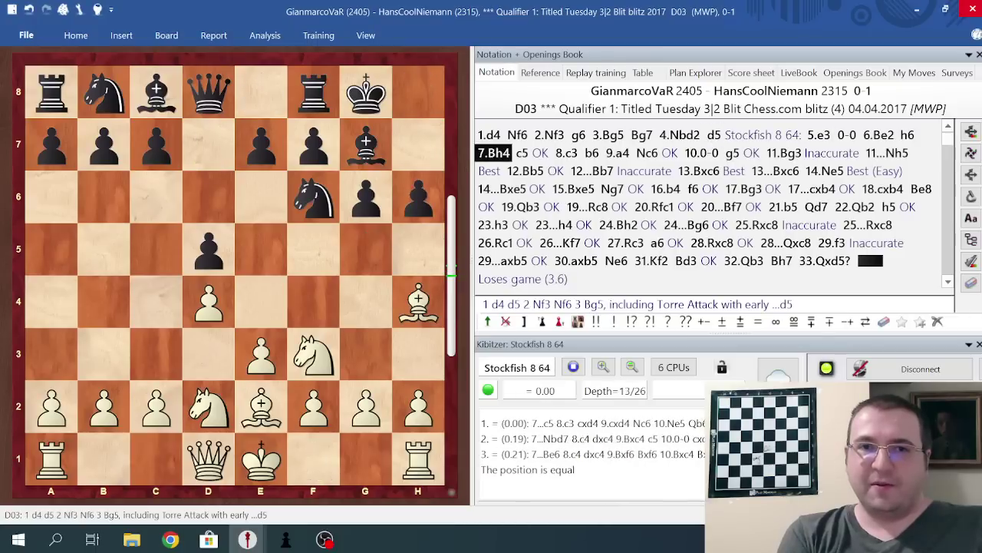
key(Right)
key(Right)
key(Right)
key(Right)
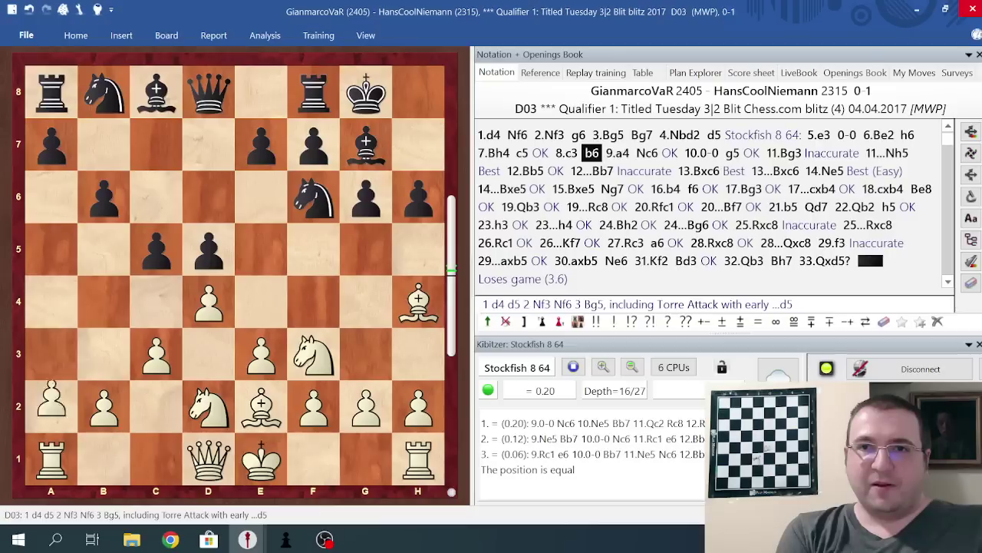
key(Right)
key(Right)
key(Right)
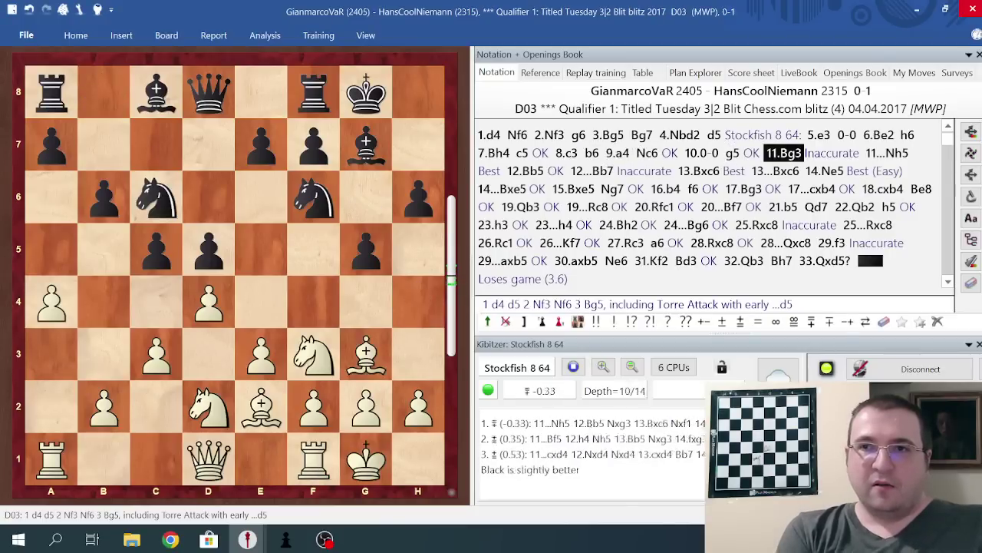
Go back a move to compare 11.Bg3, then follow the engine evaluations through 12.Bb5 and 12...Bb7 to 14.Ne5
key(Left)
key(Right)
key(Right)
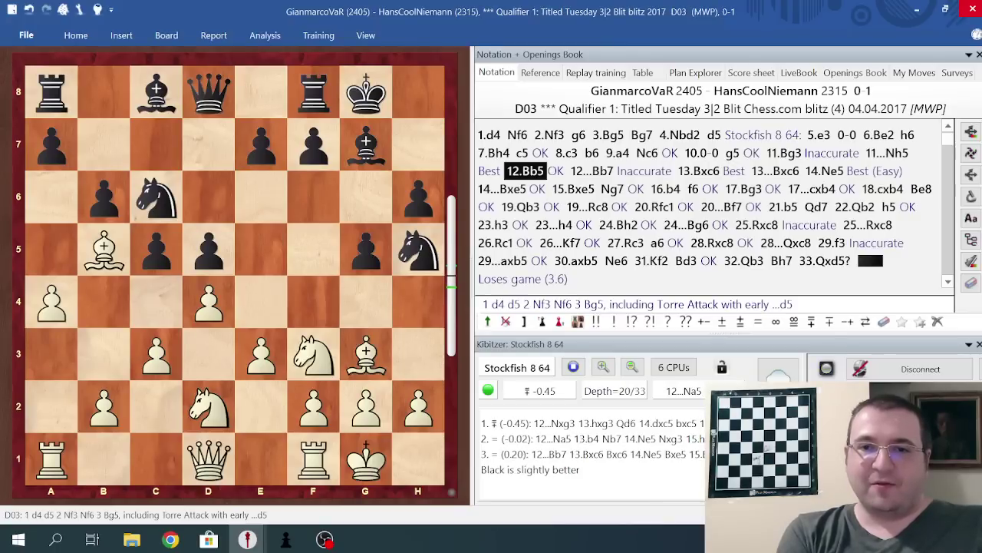
key(Right)
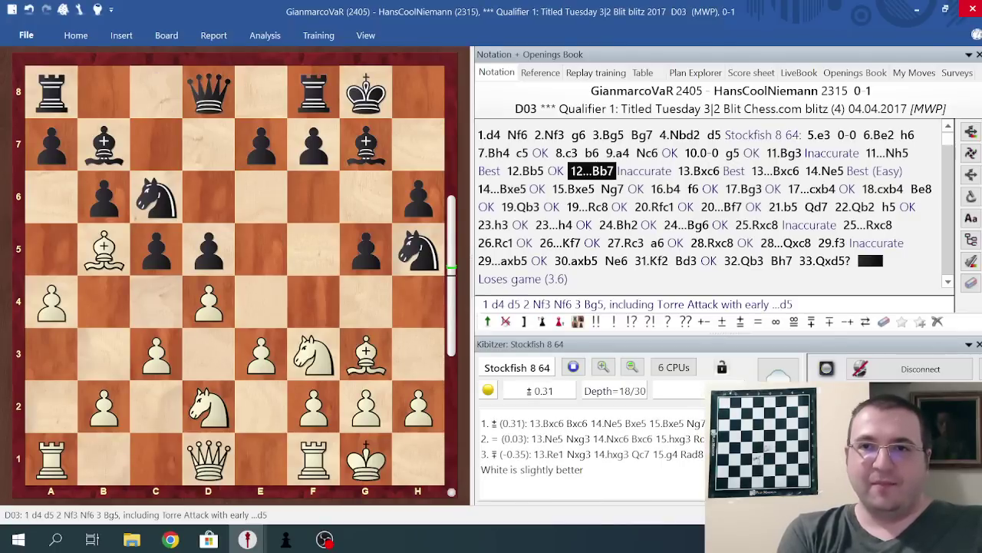
key(Right)
key(Right)
key(Right)
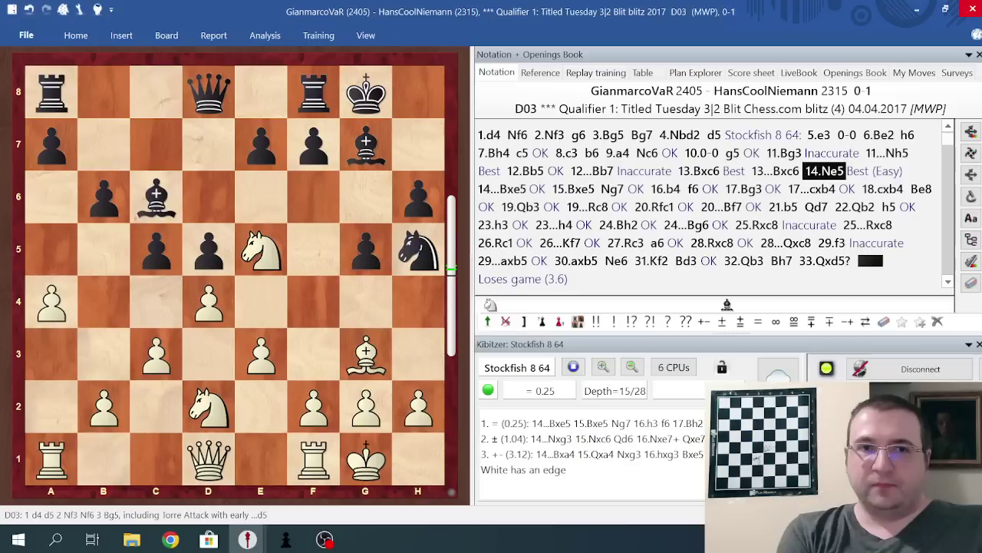
Advance through the moves to 18...Be8, then return to 18.cxb4 to check the engine's candidate replies
key(Right)
key(Right)
key(Right)
key(Right)
key(Right)
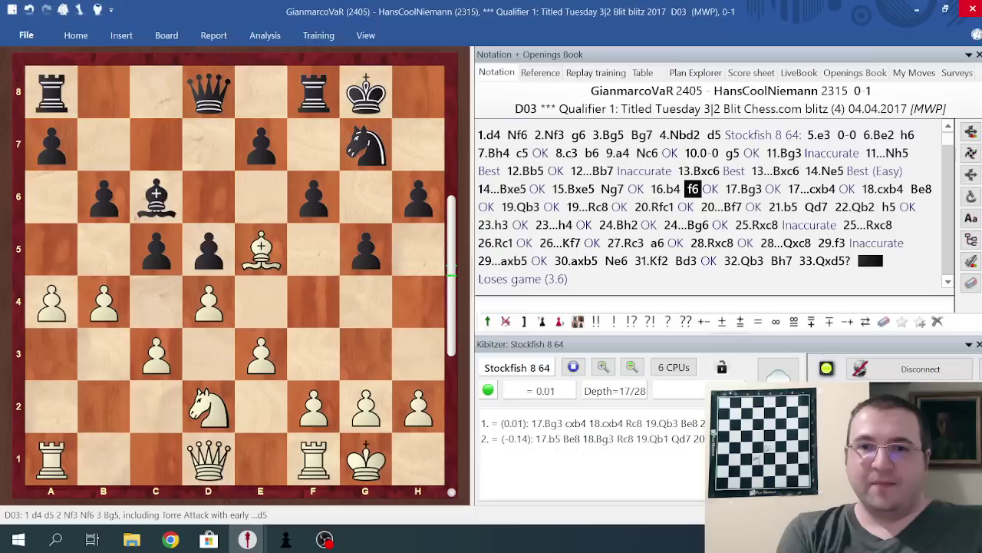
key(Right)
key(Right)
key(Right)
key(Right)
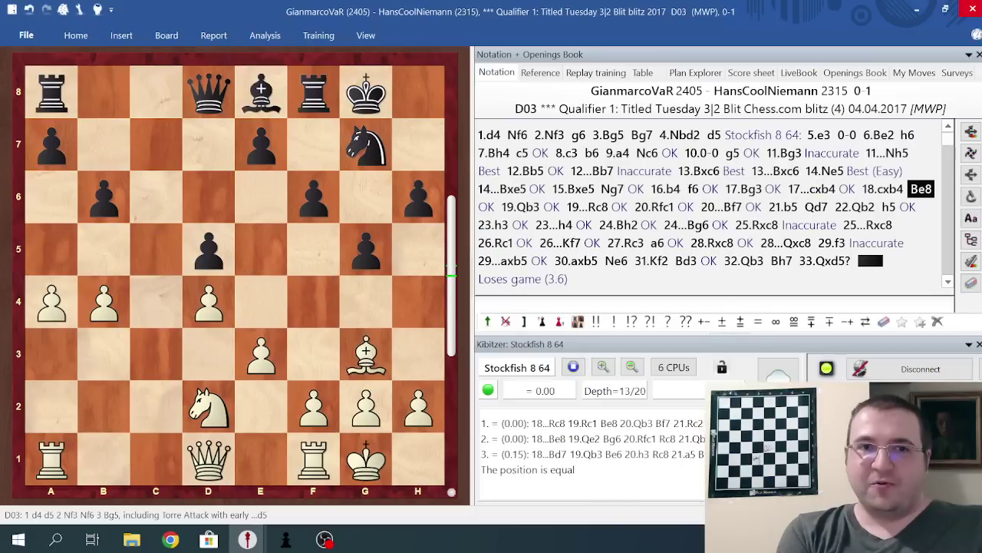
key(Left)
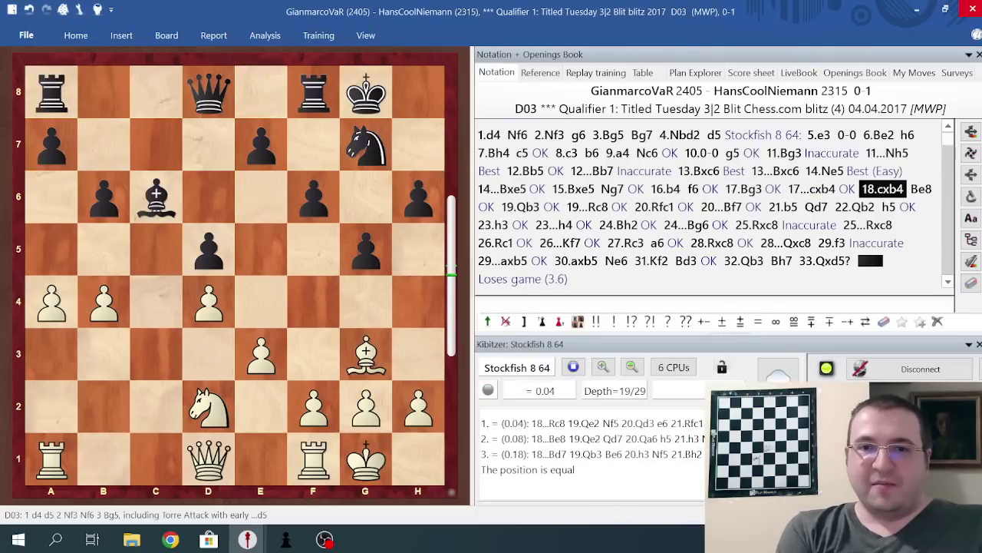
Follow the game from 18...Be8 through 20...Bf7 to 22.Qb2 against the Stockfish lines
key(Right)
key(Right)
key(Right)
key(Right)
key(Right)
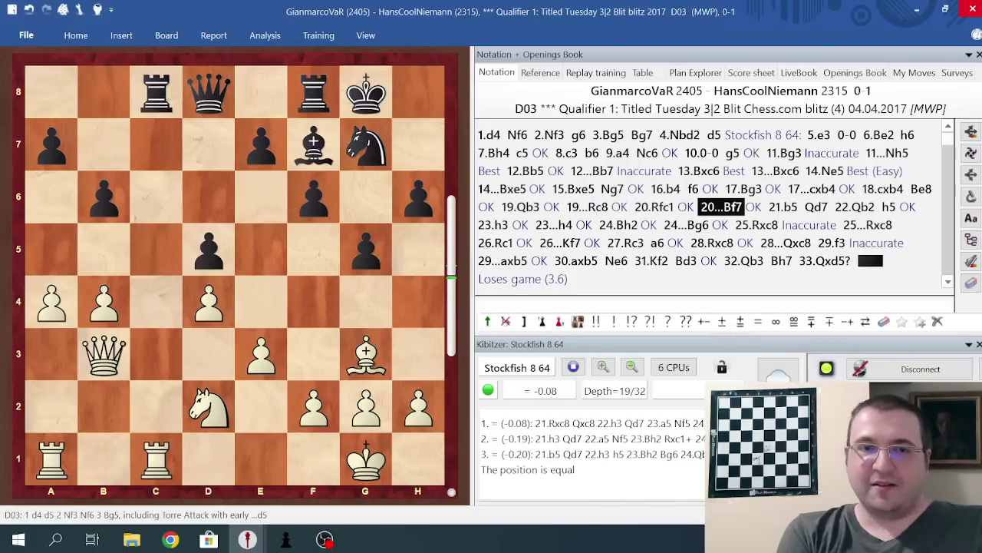
key(Right)
key(Right)
key(Right)
key(Right)
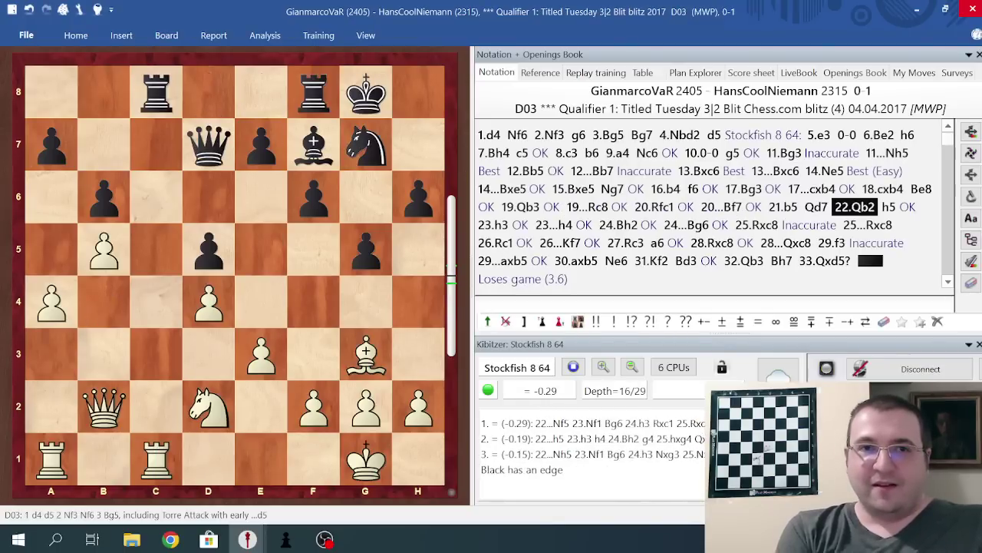
Check the engine's choices from 22...h5 through 24.Bh2 and 24...Bg6 to 26.Rc1
key(Right)
key(Right)
key(Right)
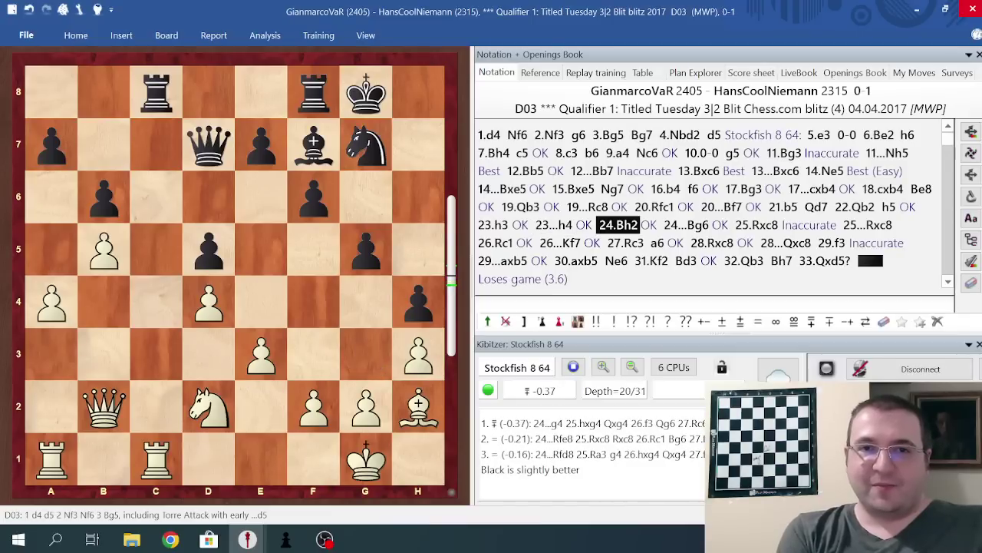
key(Right)
key(Right)
key(Right)
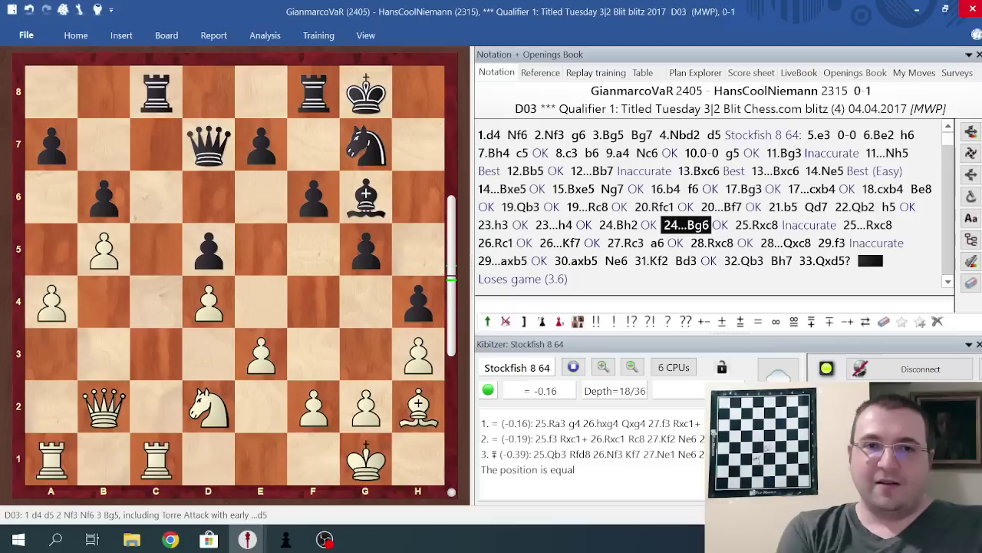
key(Right)
key(Right)
key(Right)
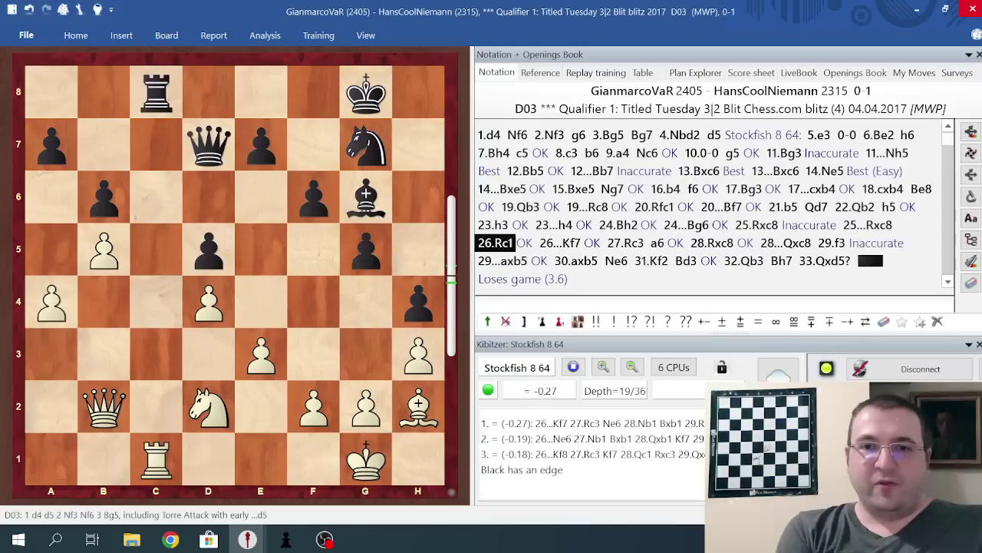
Continue from 26...Kf7 through 27...a6 and 29.f3 to 29...axb5, comparing each move with the engine's suggestions
key(Right)
key(Right)
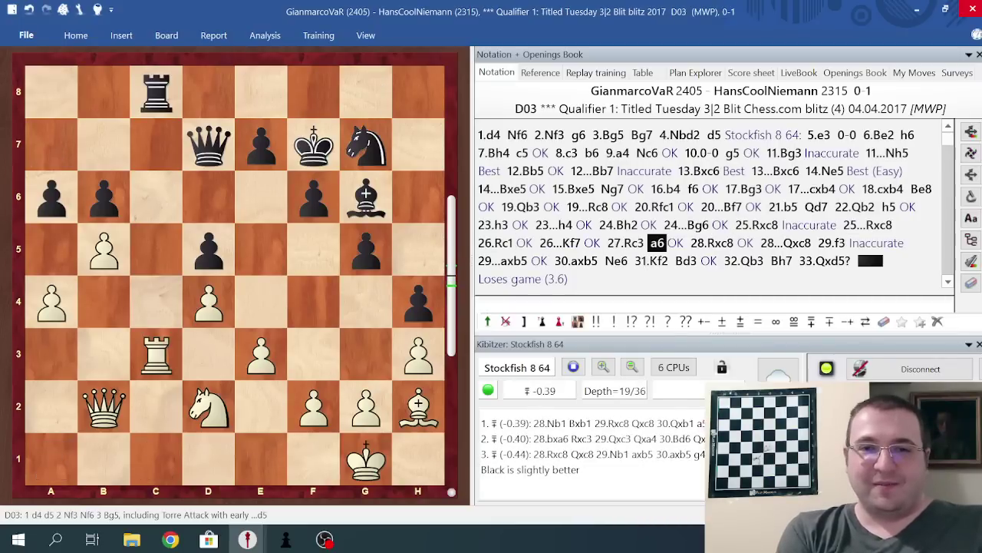
key(Right)
key(Right)
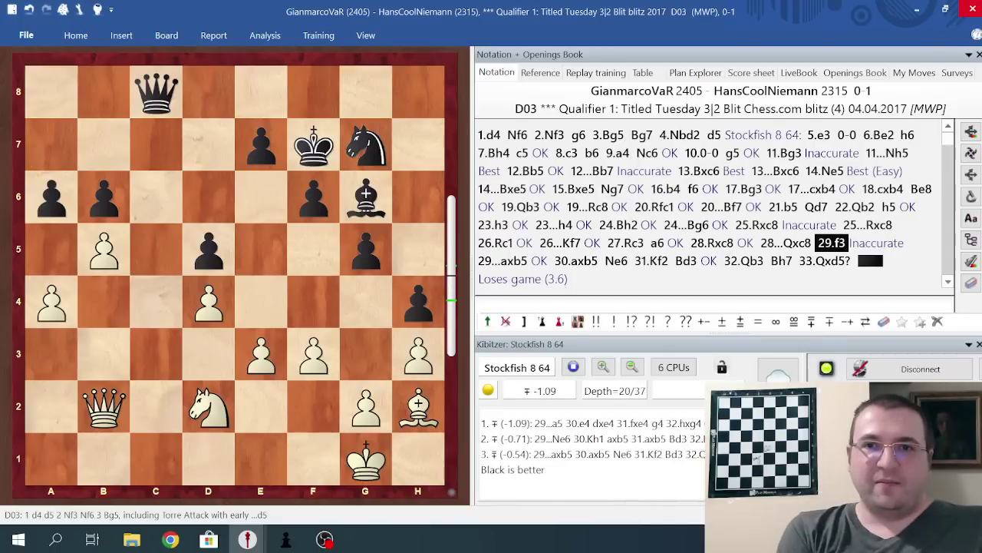
key(Right)
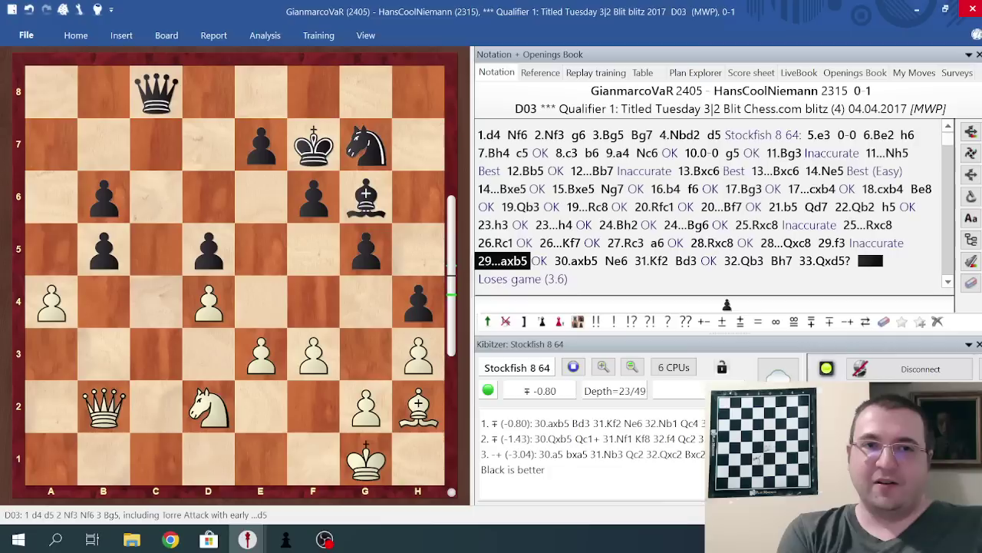
Show 30.axb5, review the moves back to 28...Qxc8, and advance again through 30...Ne6 to 31.Kf2
drag(52, 303, 104, 249)
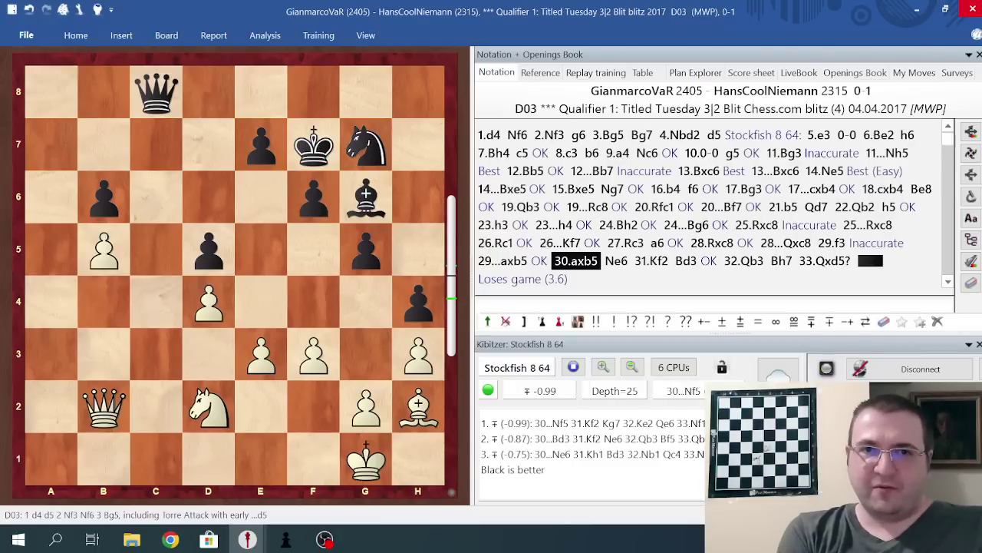
key(Left)
key(Left)
key(Left)
key(Right)
key(Right)
key(Right)
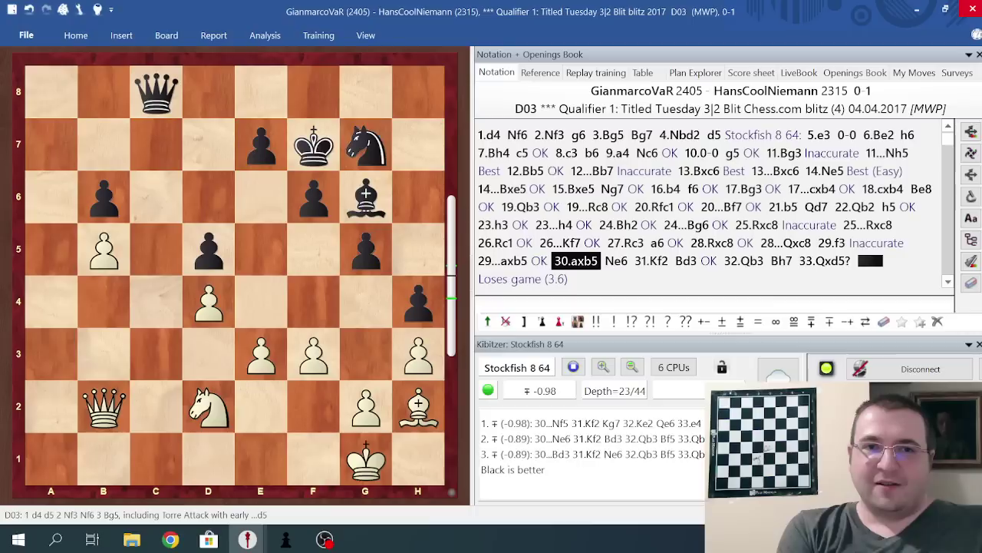
key(Right)
key(Right)
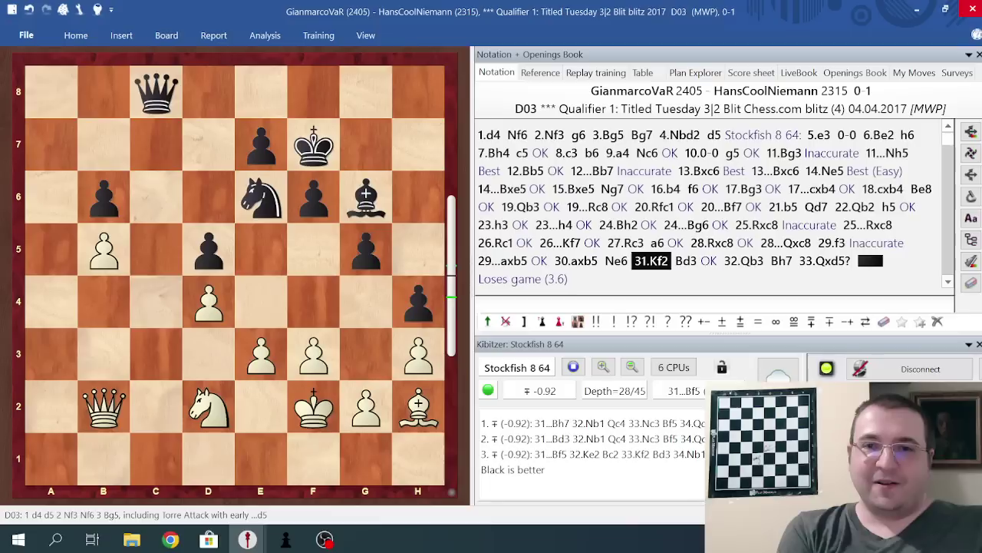
Advance from 31...Bd3 through 32...Bh7, choose the game move 33.Qxd5, and compare Black's reply 33...Qc2 with the Stockfish lines
key(Right)
key(Right)
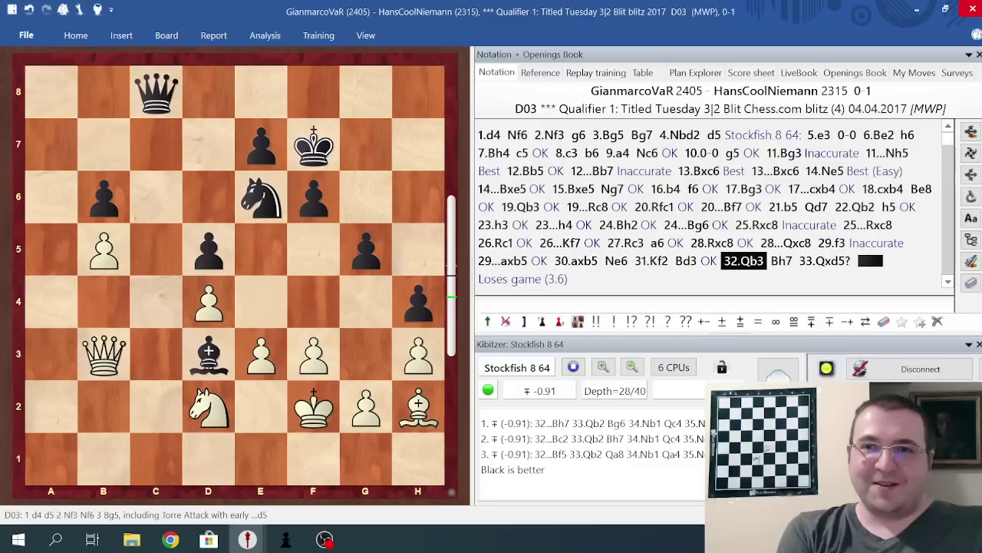
key(Right)
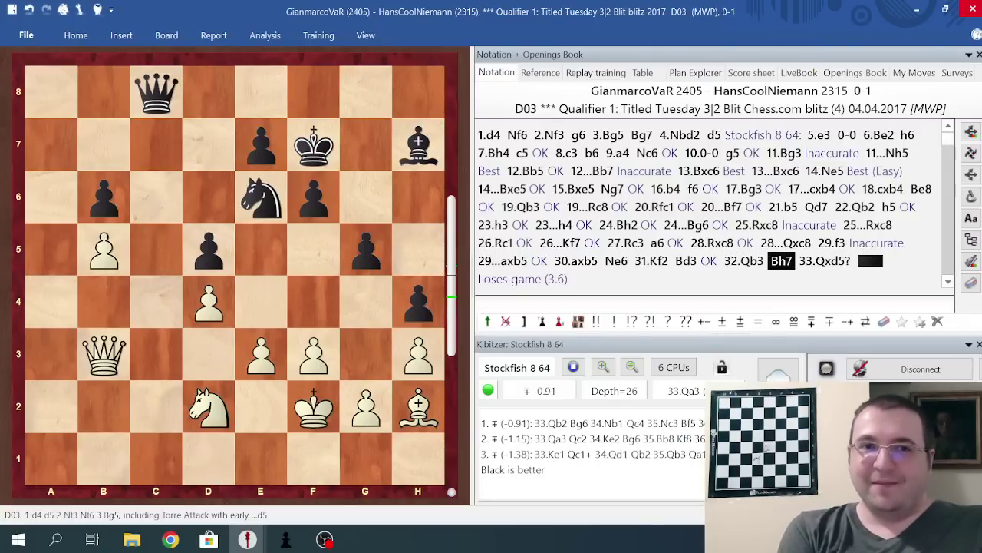
key(Right)
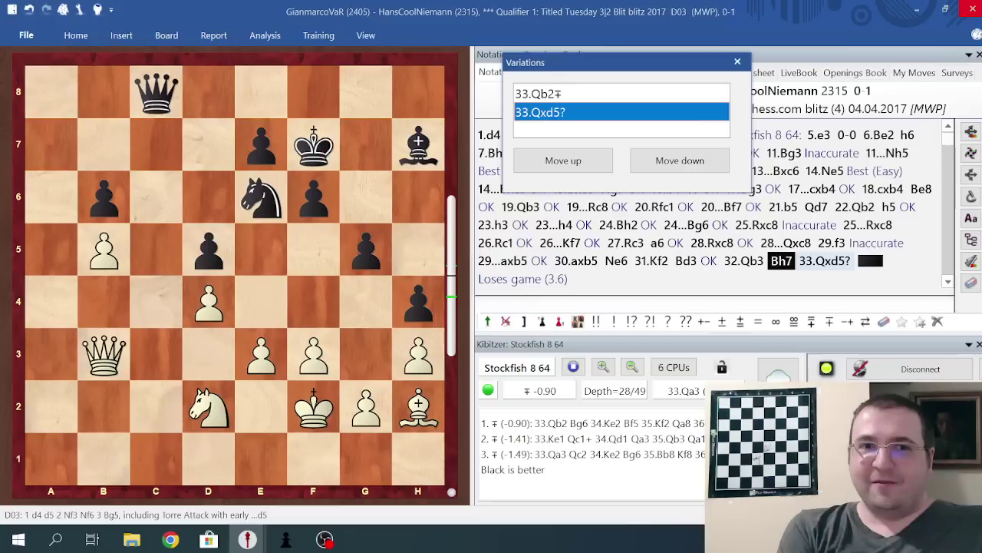
key(Return)
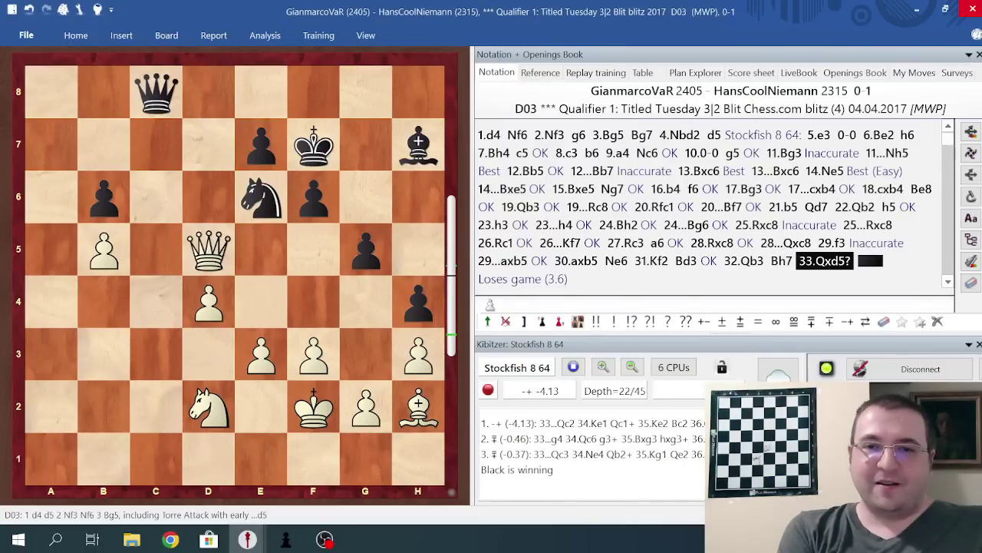
key(Right)
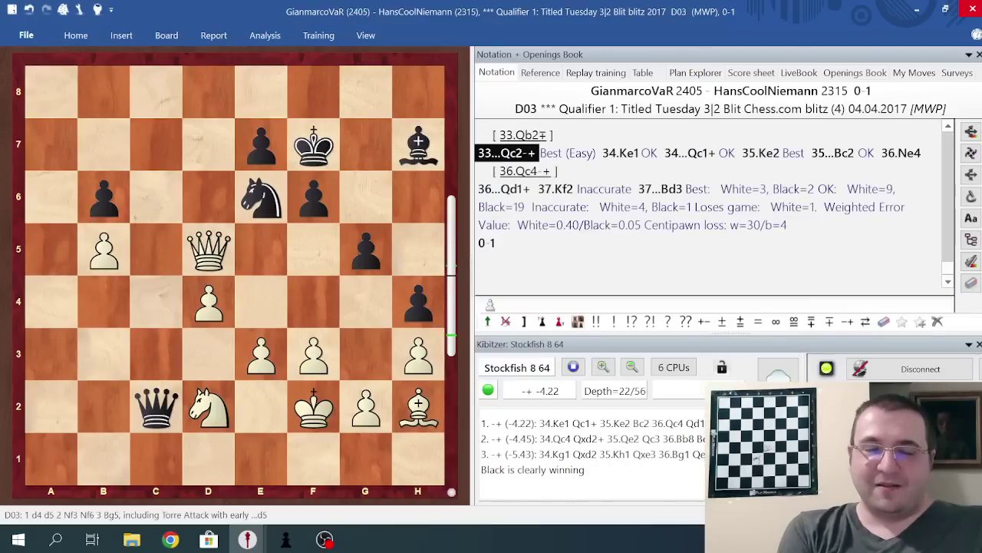
Follow the game's finish from 34.Ke1 through 35...Bc2, the played 36.Ne4 and 37.Kf2 to 37...Bd3, checking Stockfish's choices
key(Right)
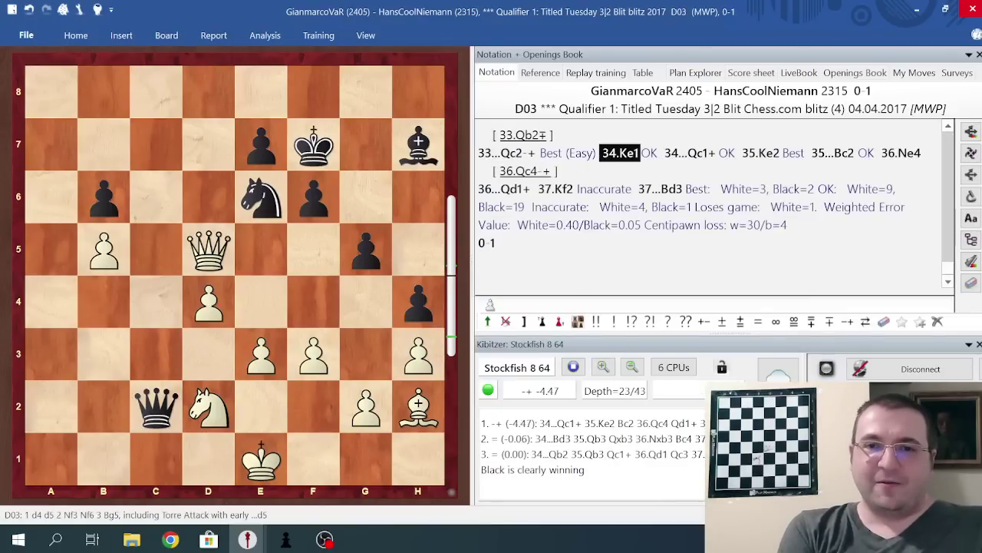
key(Right)
key(Right)
key(Right)
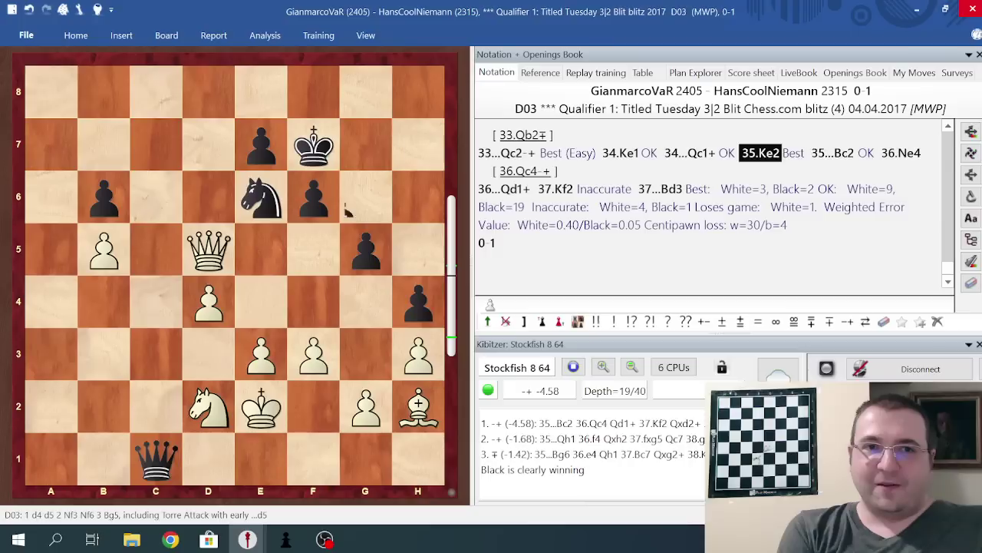
key(Right)
key(Return)
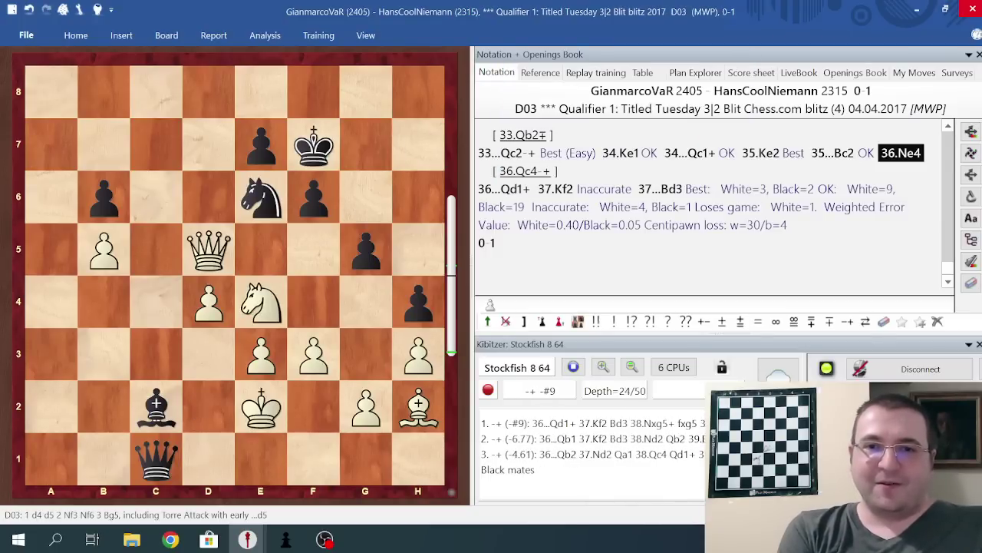
key(Right)
key(Right)
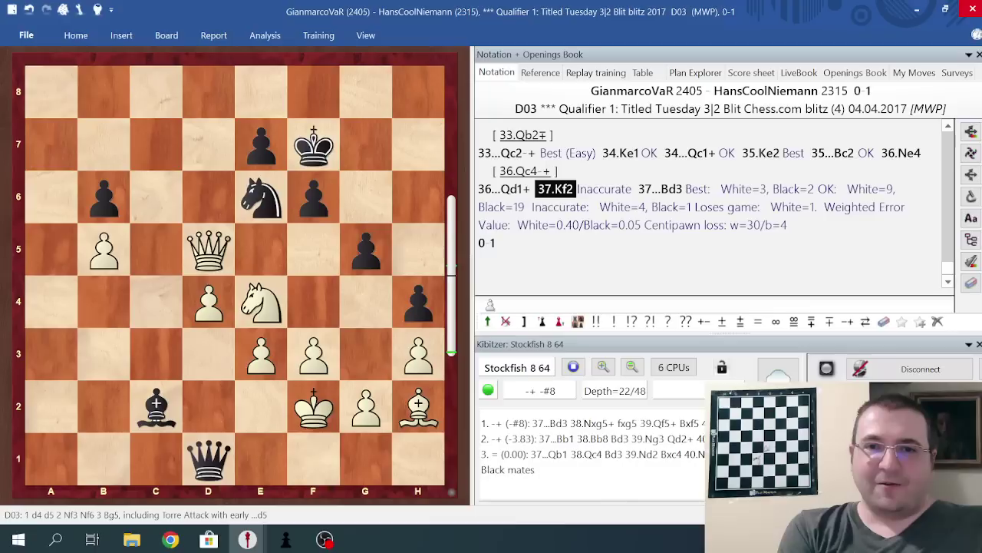
key(Right)
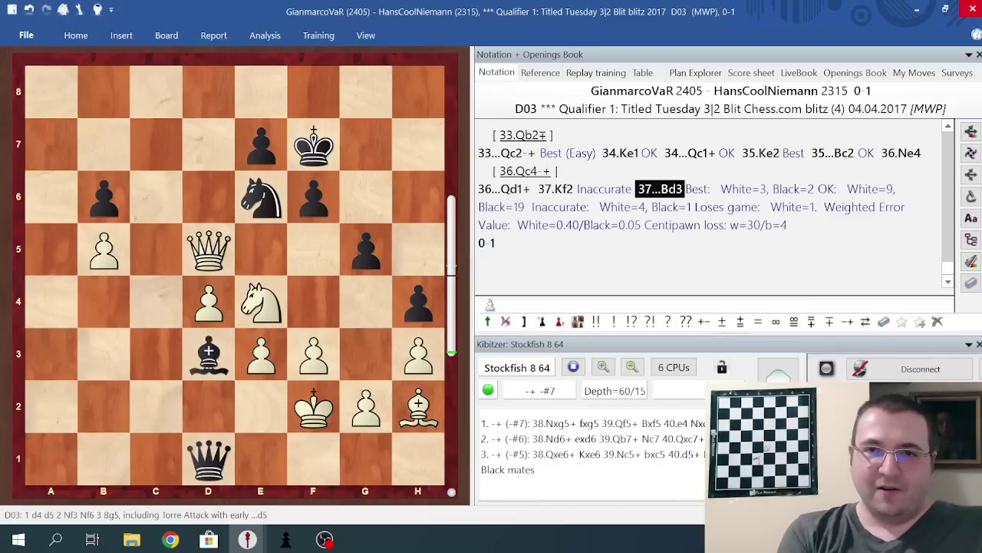
Turn off the Stockfish kibitzer, close this game, and open the round 5 game HansCoolNiemann–VerdeNotte from the Niemann database
key(alt+F2)
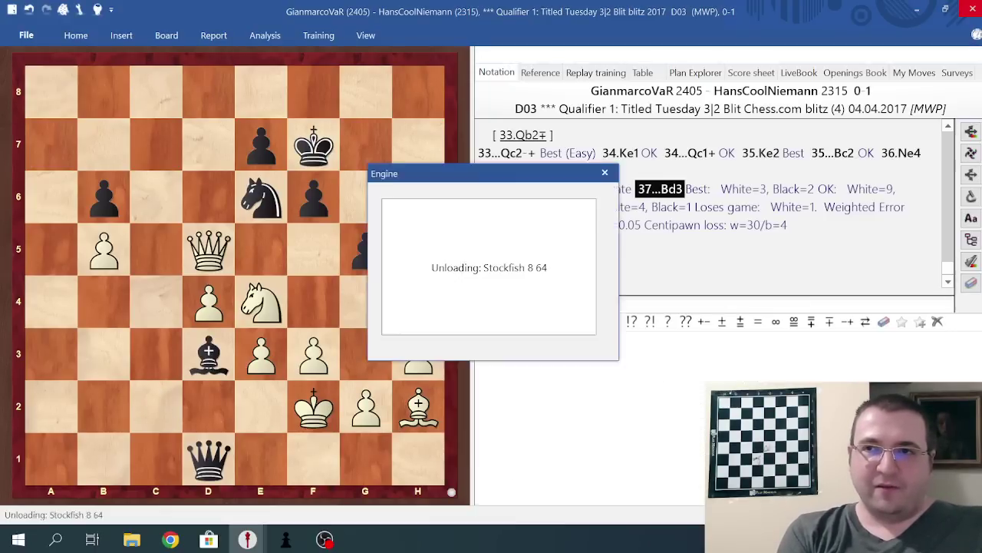
key(Escape)
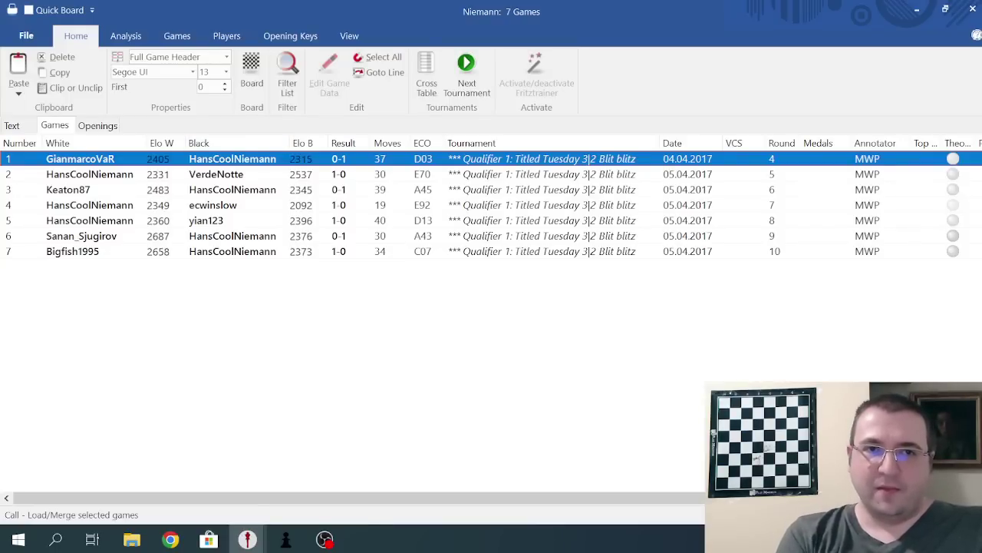
click(89, 174)
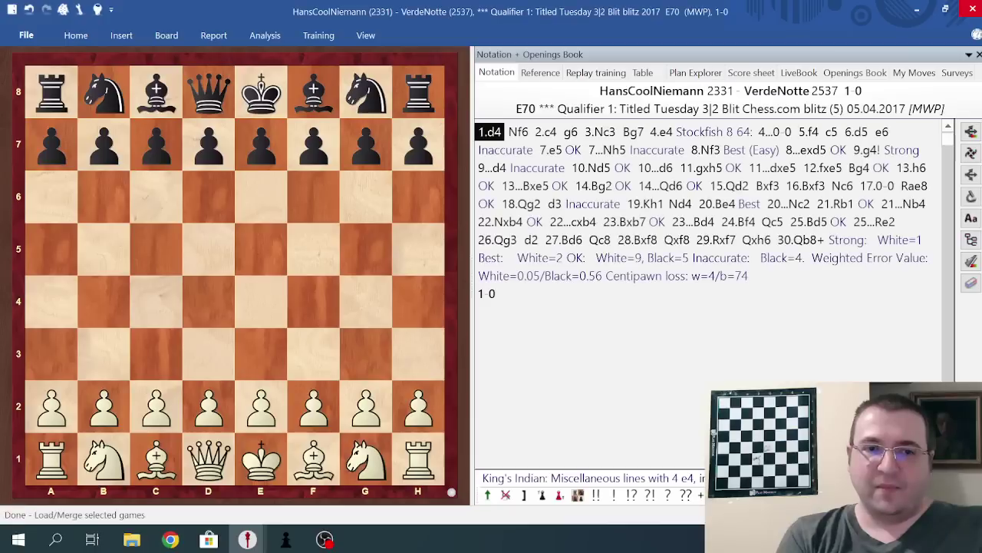
click(170, 539)
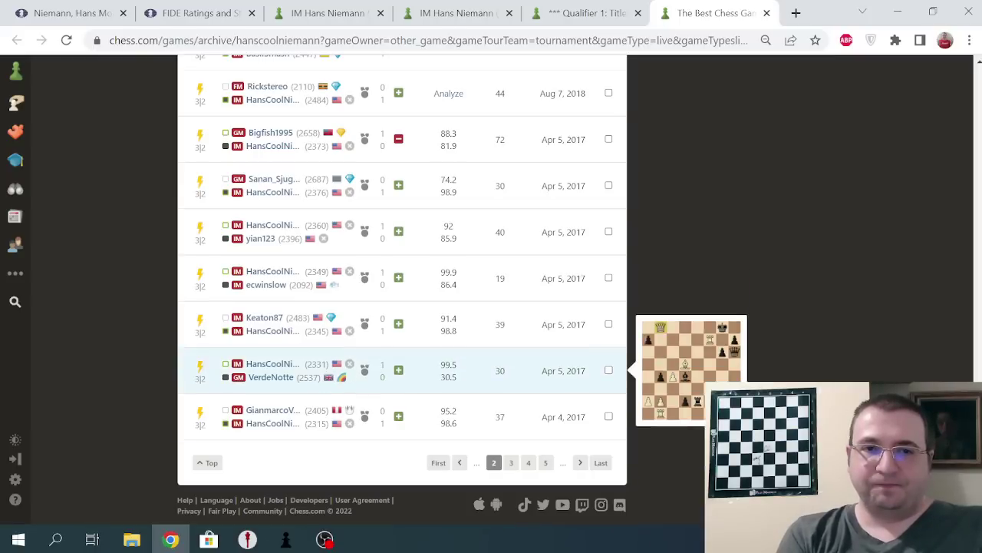
mouse_move(271, 377)
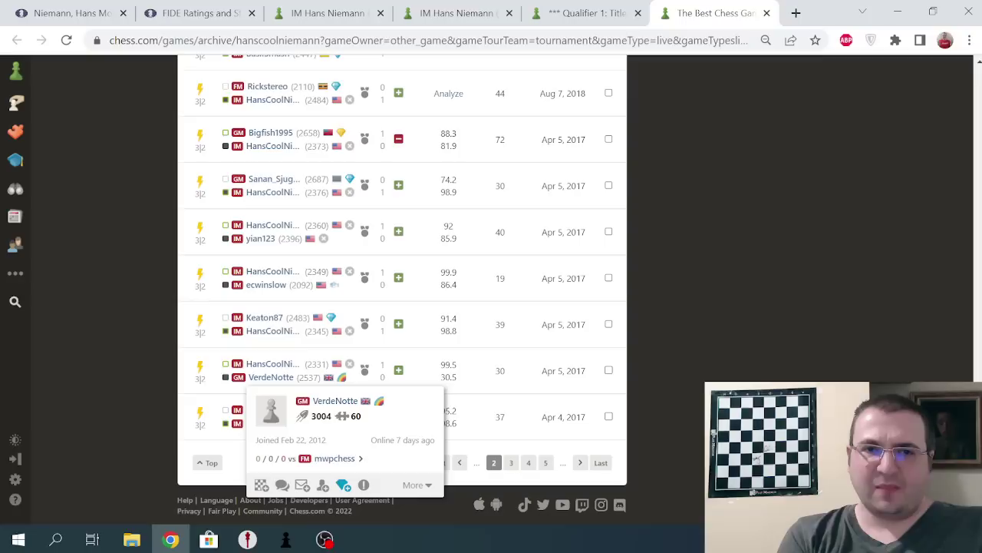
ctrl+click(271, 376)
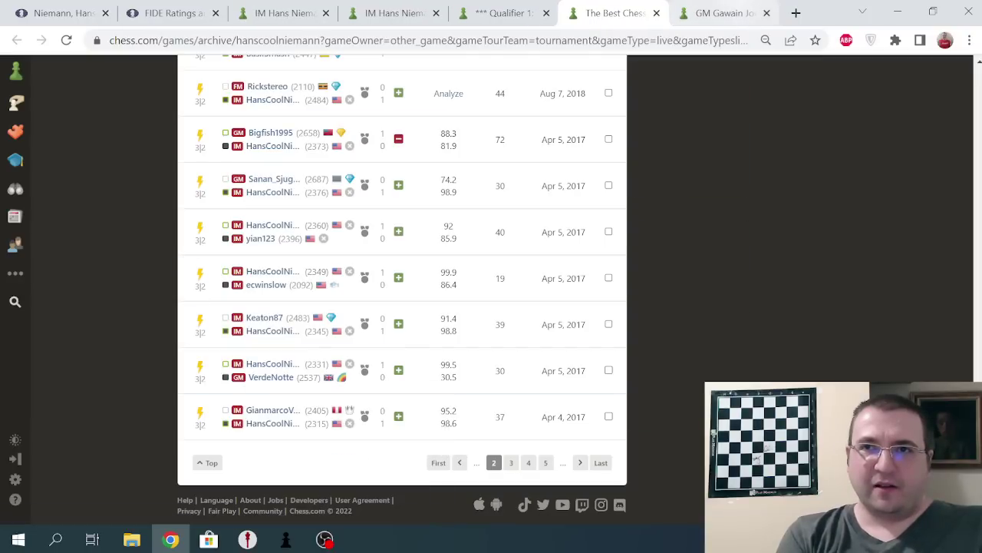
click(729, 13)
click(766, 13)
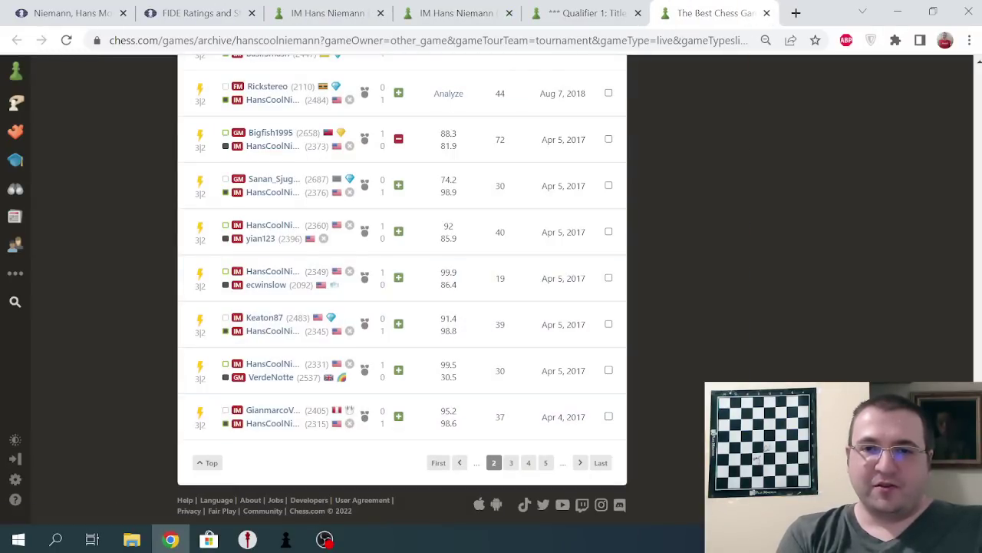
Return to ChessBase, start the Stockfish 8 64 kibitzer on the VerdeNotte game, and play through the opening to 3...Bg7
key(alt+Tab)
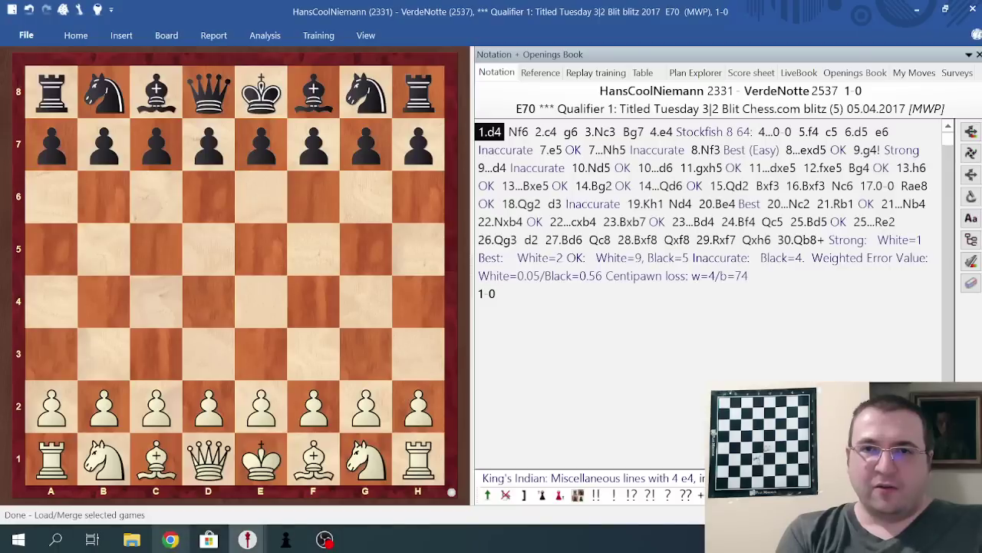
key(alt+F2)
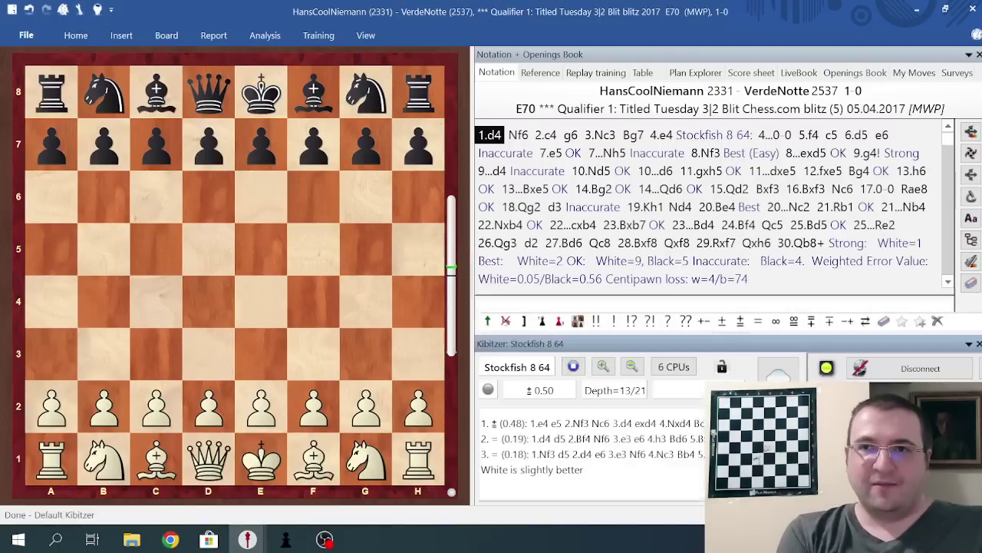
key(Right)
key(Right)
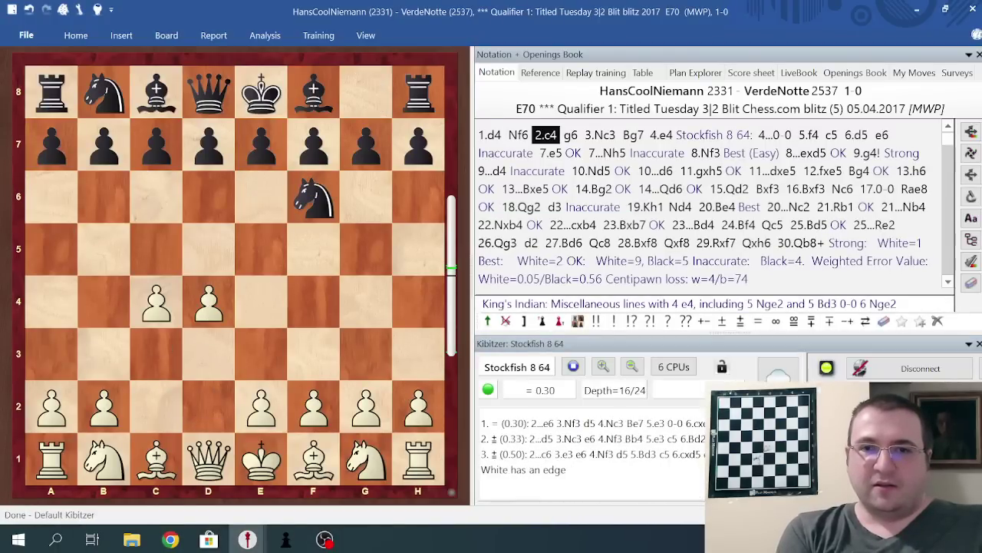
key(Right)
key(Right)
key(Right)
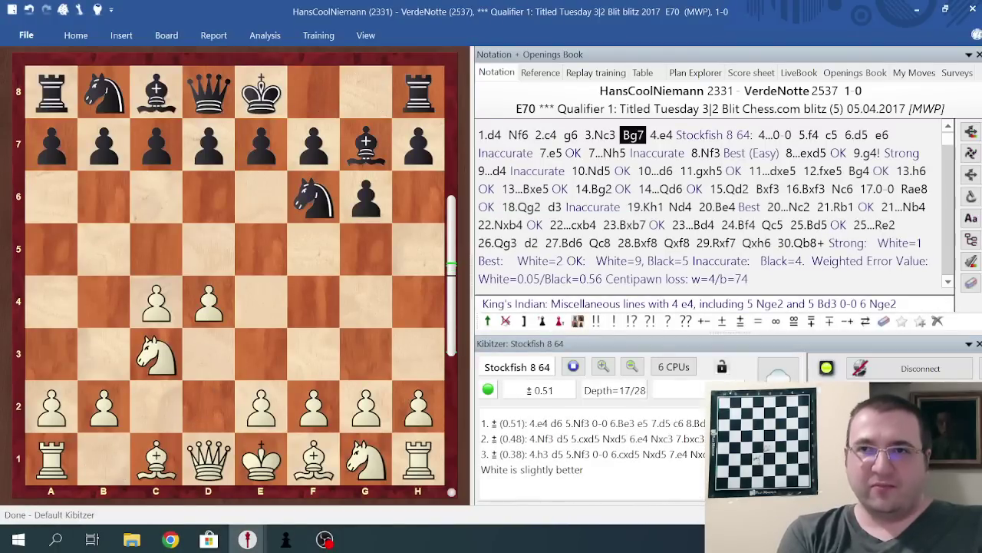
Continue the opening from 4.e4 through 5.f4 and 6.d5 to 6...e6 with the engine evaluation running
key(Right)
key(Right)
key(Right)
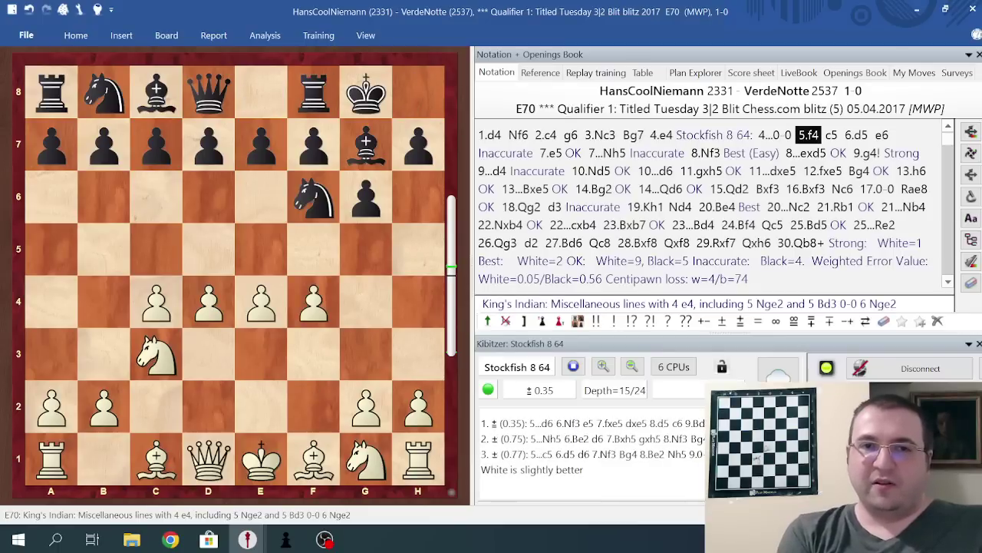
key(Right)
key(Right)
key(Right)
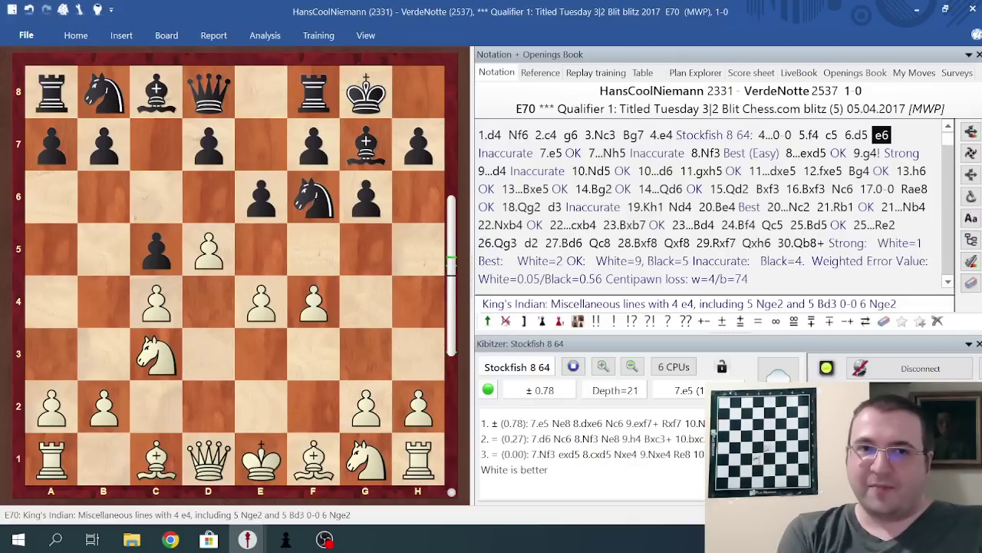
Compare the moves from 7.e5 and 8.Nf3 through 9.g4 to 9...d4 with Stockfish's top lines
key(Right)
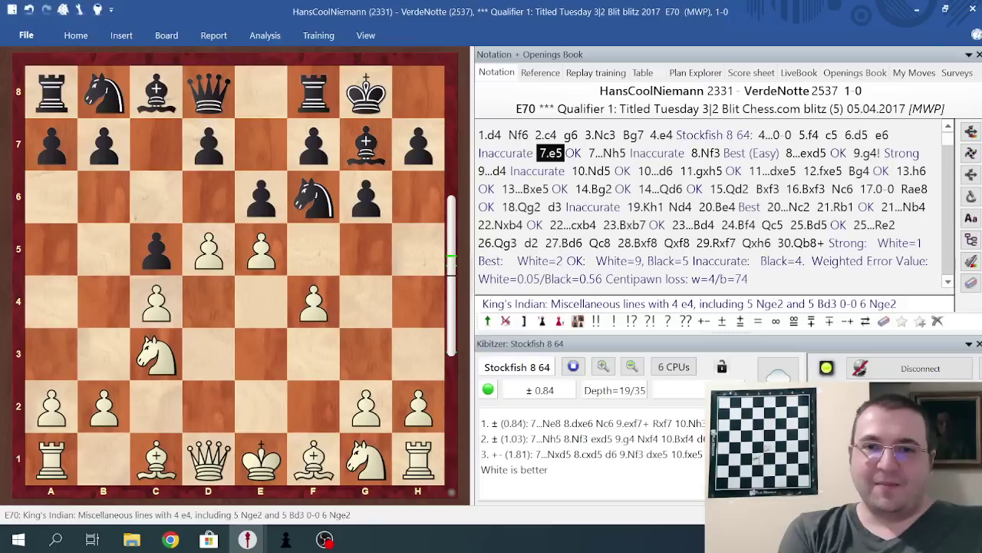
key(Right)
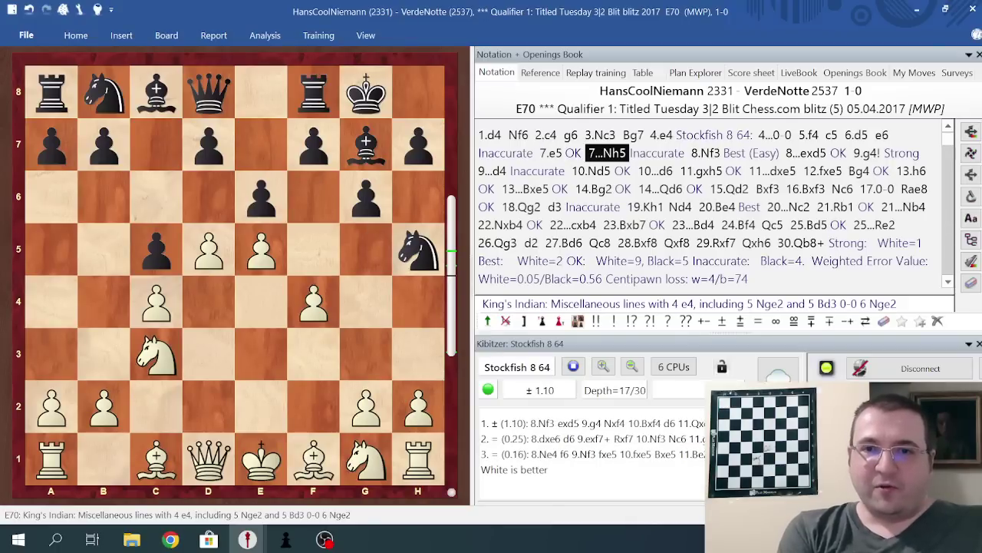
key(Right)
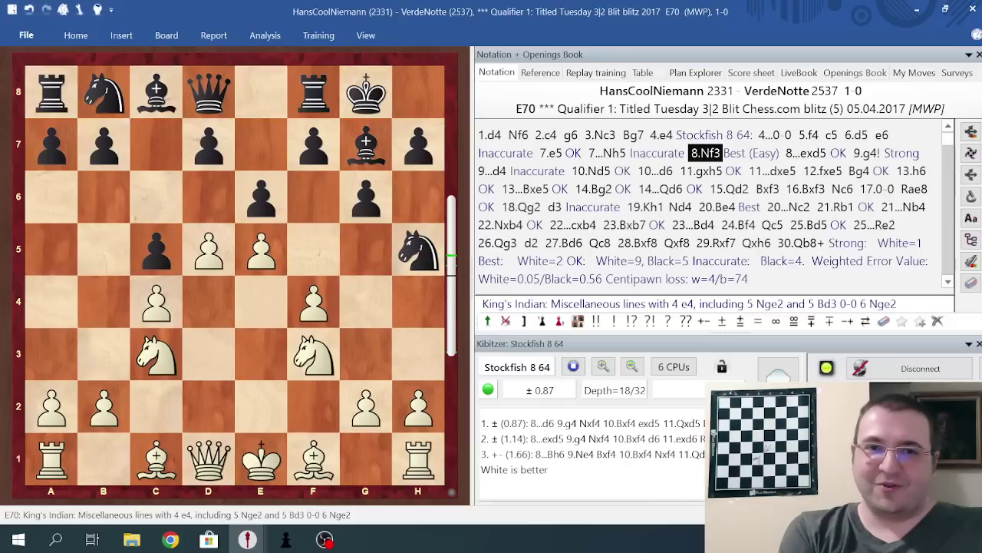
key(Right)
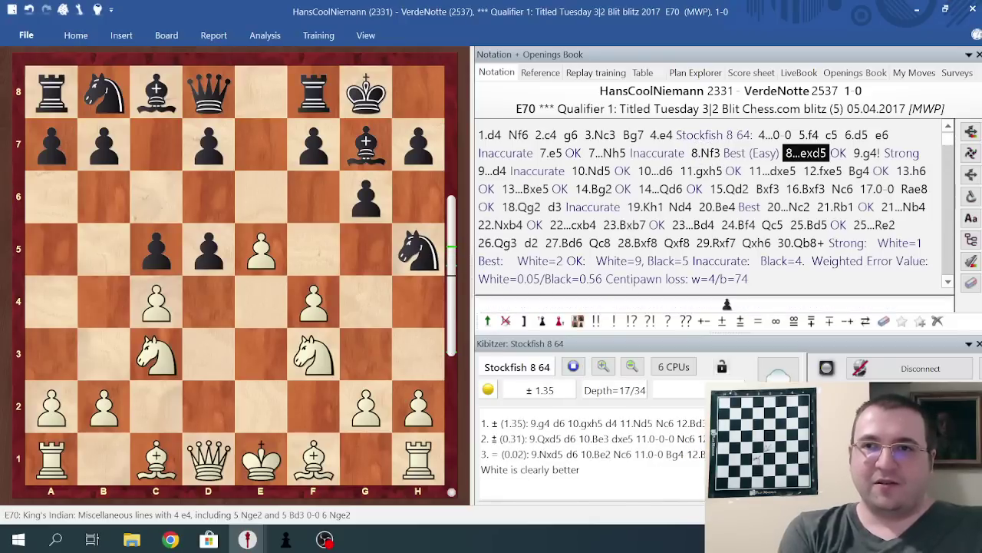
key(Right)
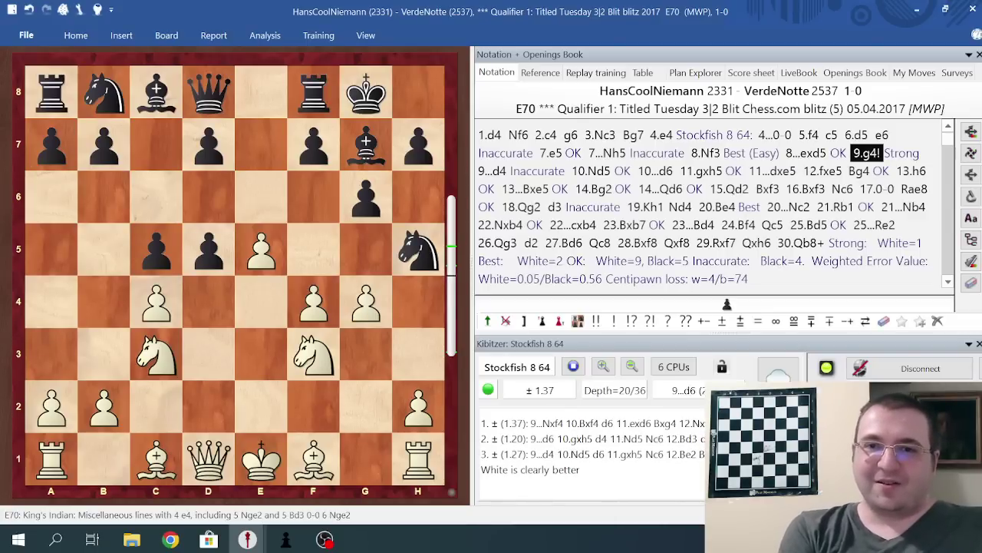
key(Right)
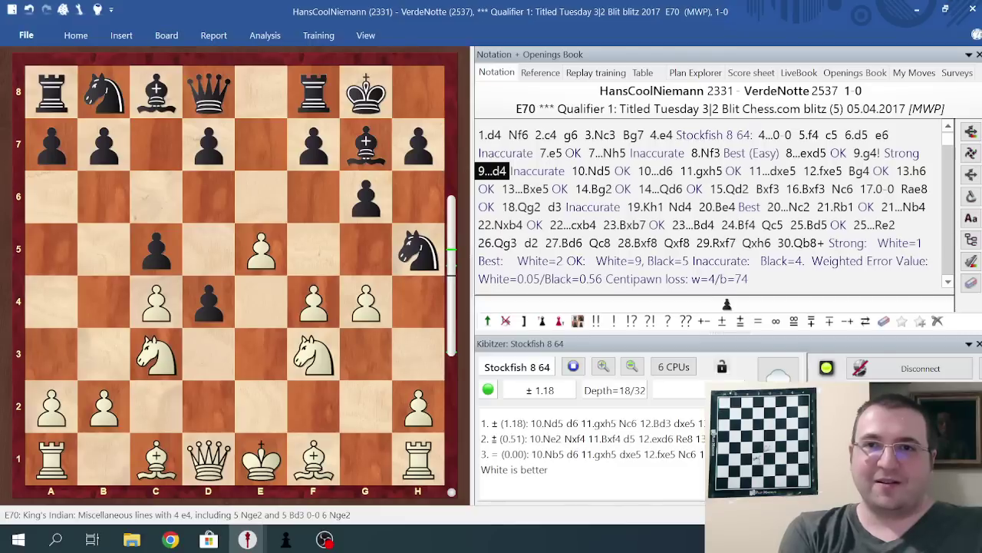
Check the sequence from 10.Nd5 through 11.gxh5 and 12.fxe5 to 12...Bg4 against the engine's suggestions
key(Right)
key(Right)
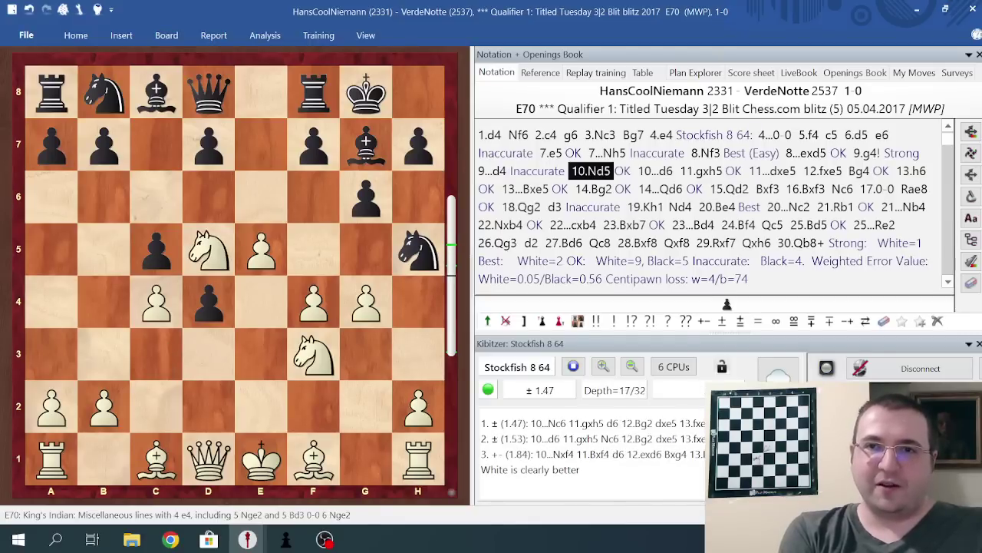
key(Right)
key(Right)
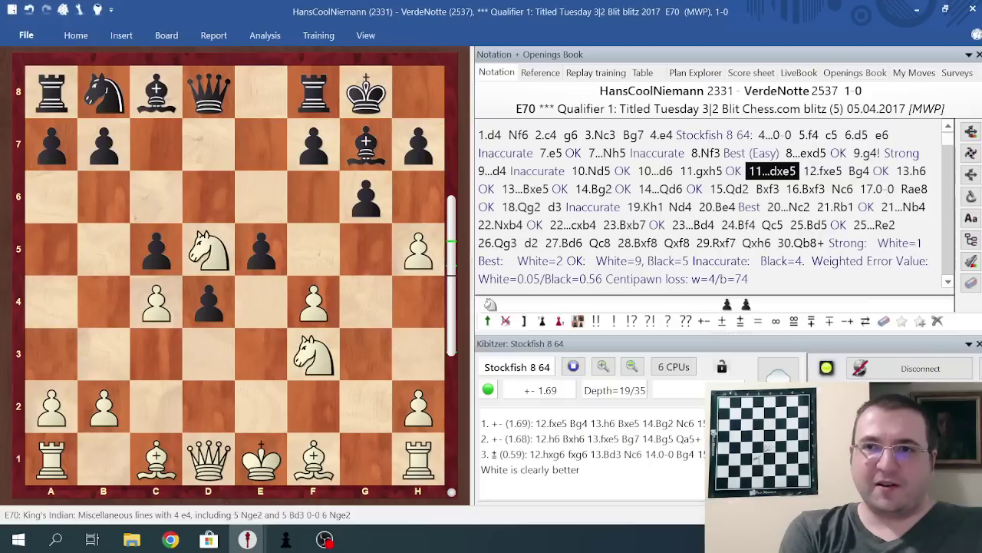
key(Right)
key(Right)
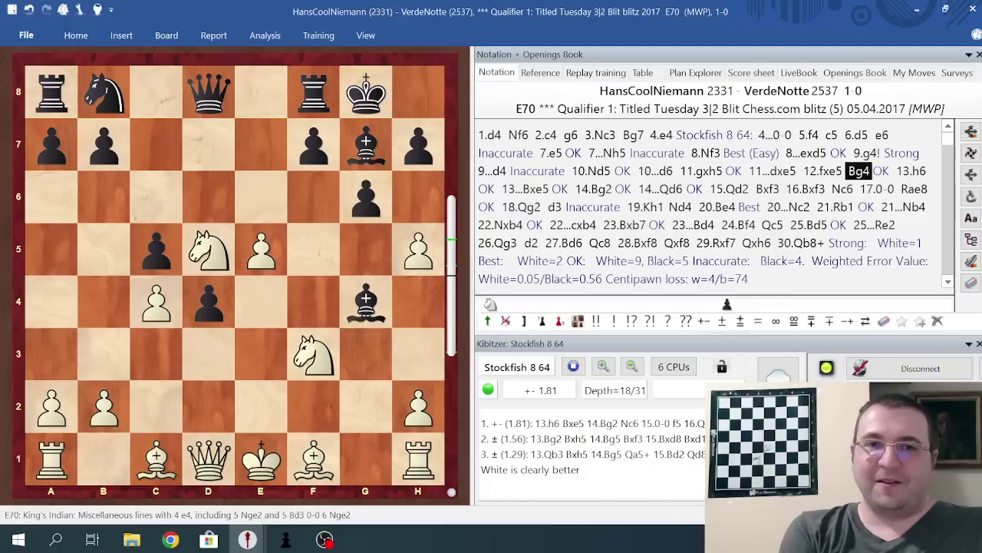
Show 13.h6 and 13...Bxe5, look ahead to 14.Bg2, and go back to 13...Bxe5 to examine the Stockfish alternatives
key(Right)
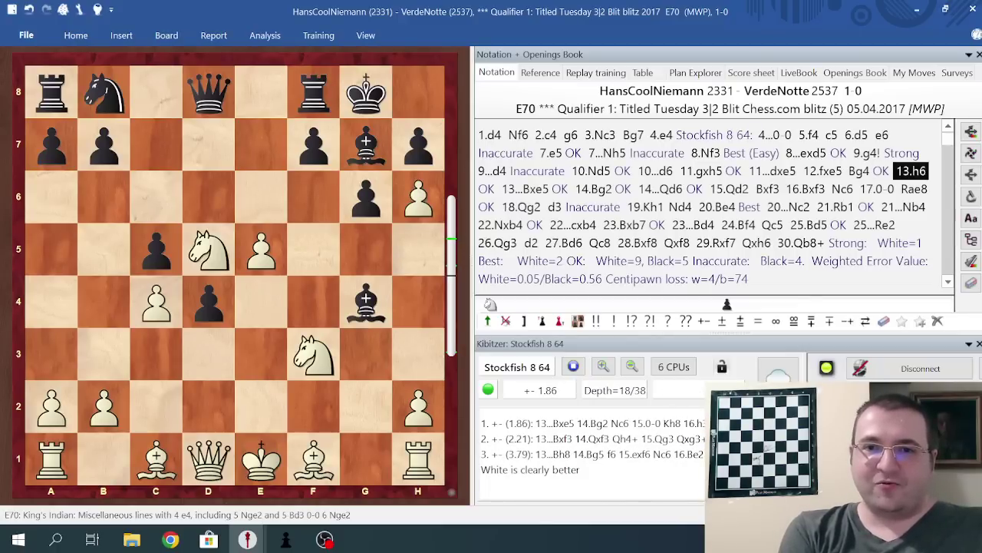
key(Right)
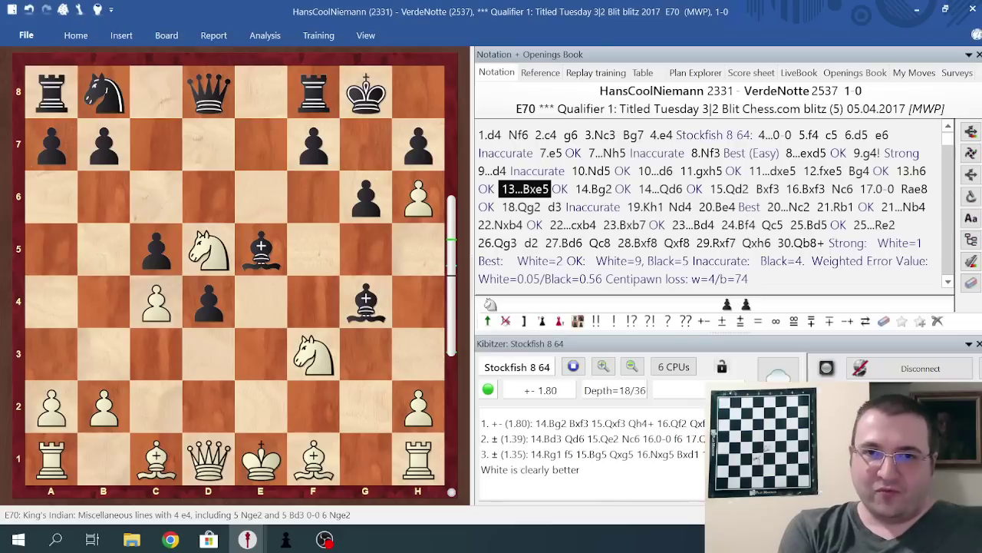
key(Right)
key(Left)
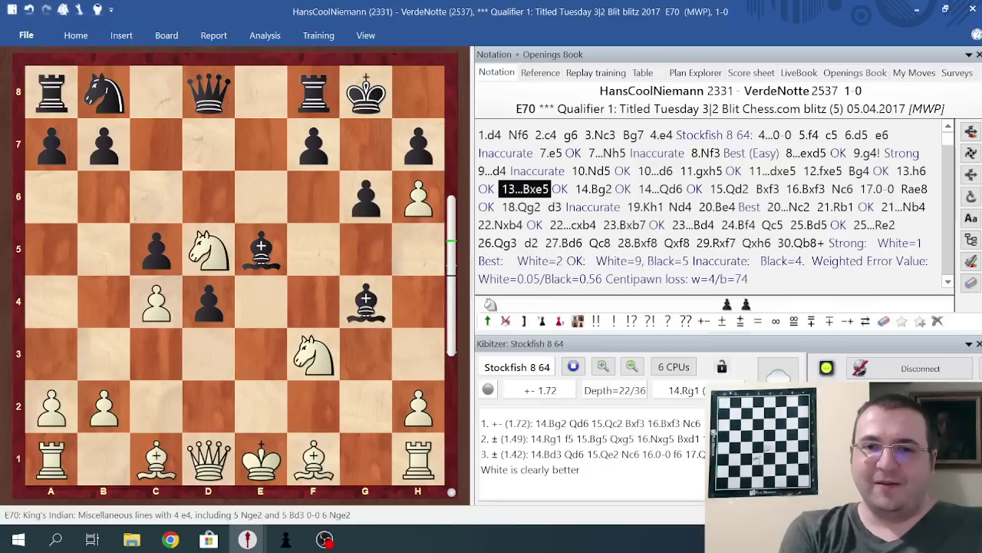
Compare the moves from 14.Bg2 and 14...Qd6 through 15.Qd2 to 16.Bxf3 with Stockfish's top lines
key(Right)
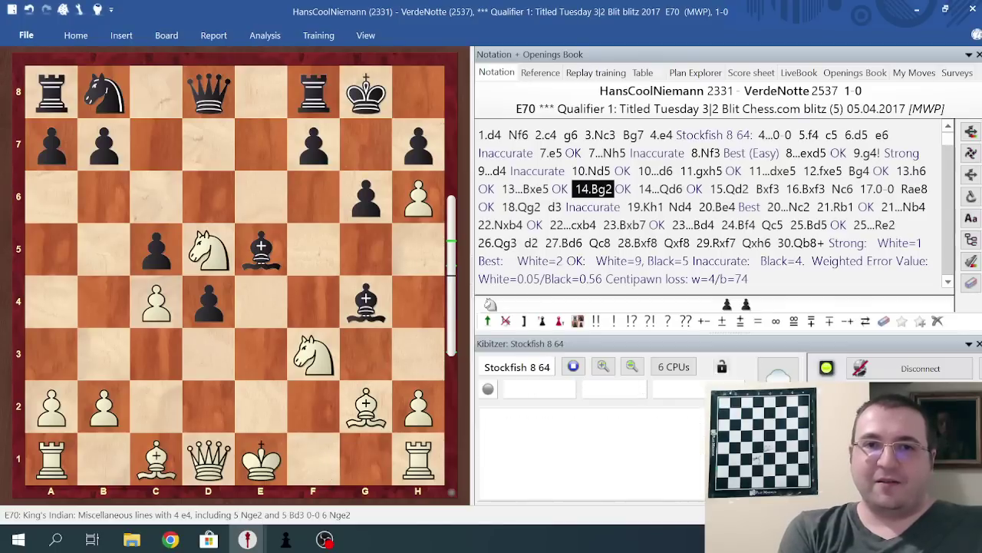
key(Right)
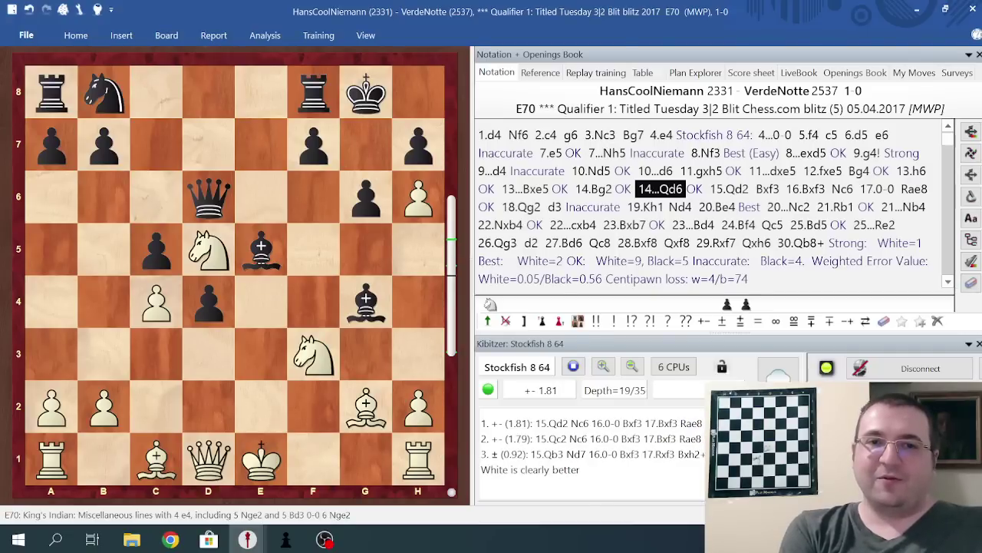
key(Right)
key(Left)
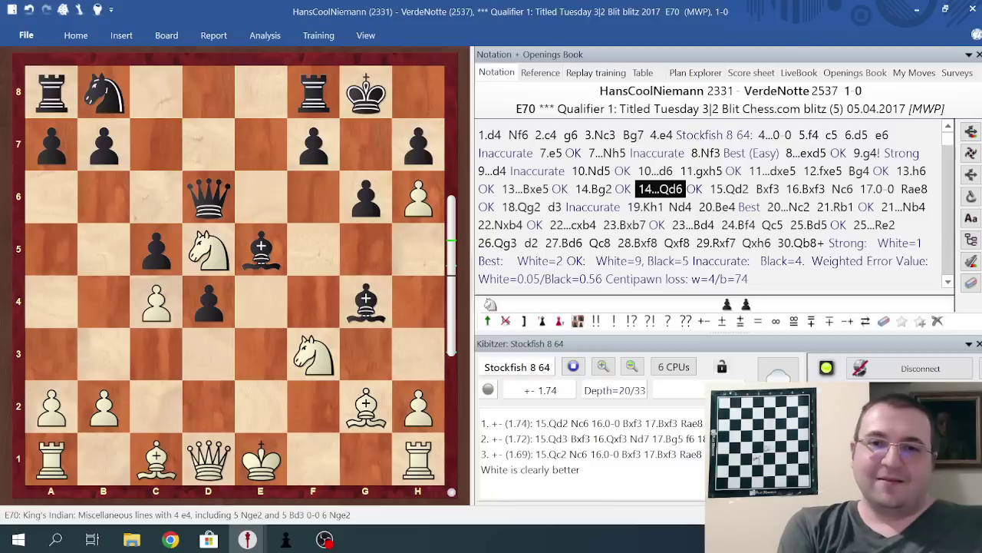
key(Right)
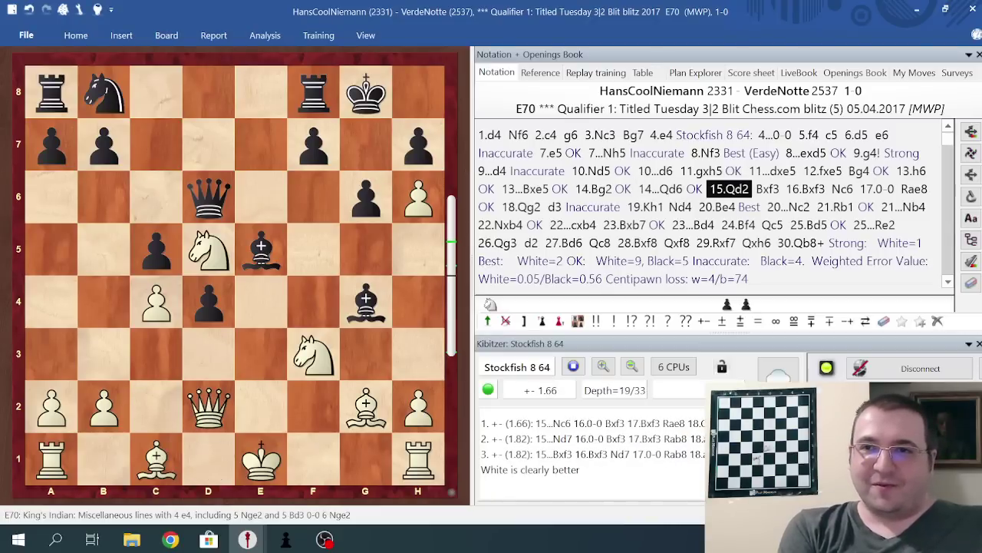
key(Right)
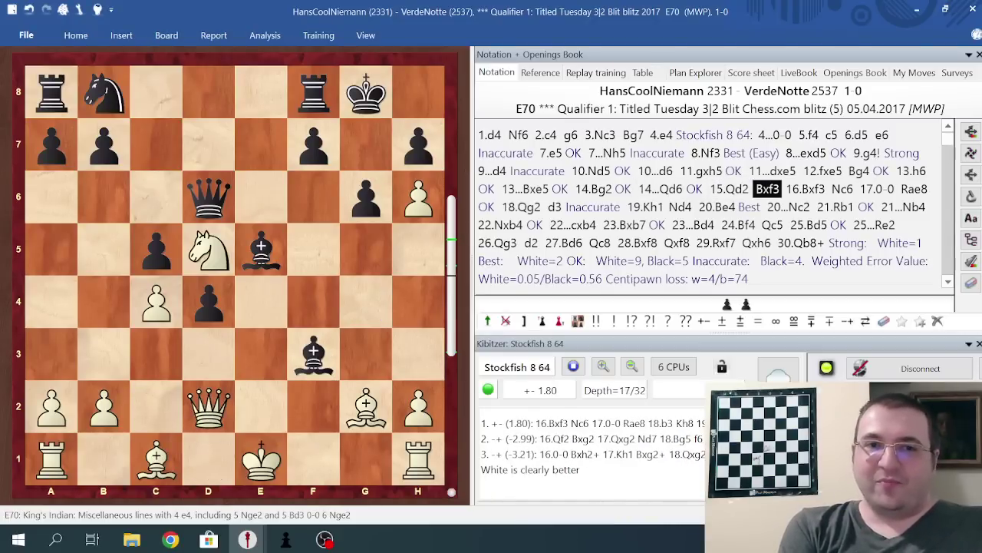
key(Right)
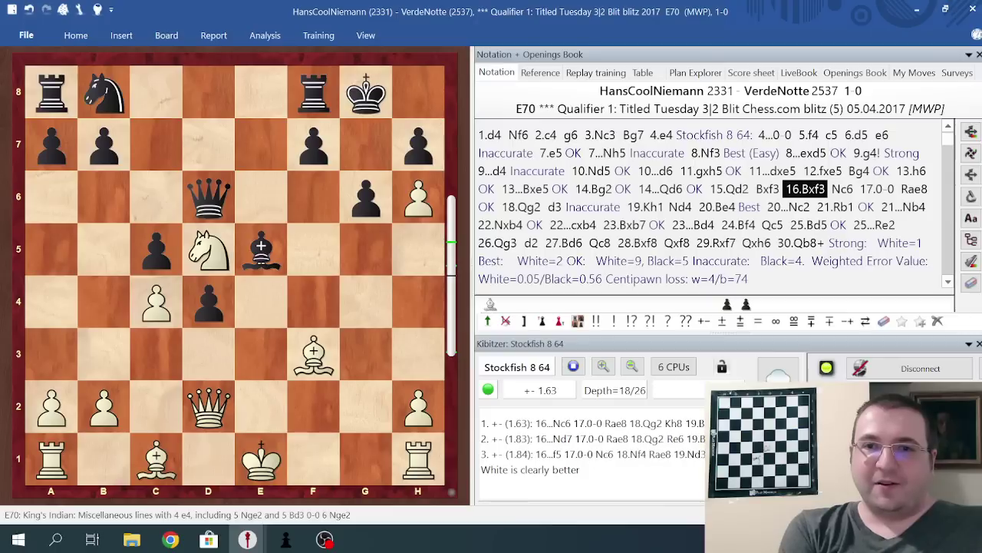
Follow the game from 16...Nc6 and 17.0-0 through 18.Qg2 and 19.Kh1 to 19...Nd4, checking each move against the engine
key(Right)
key(Right)
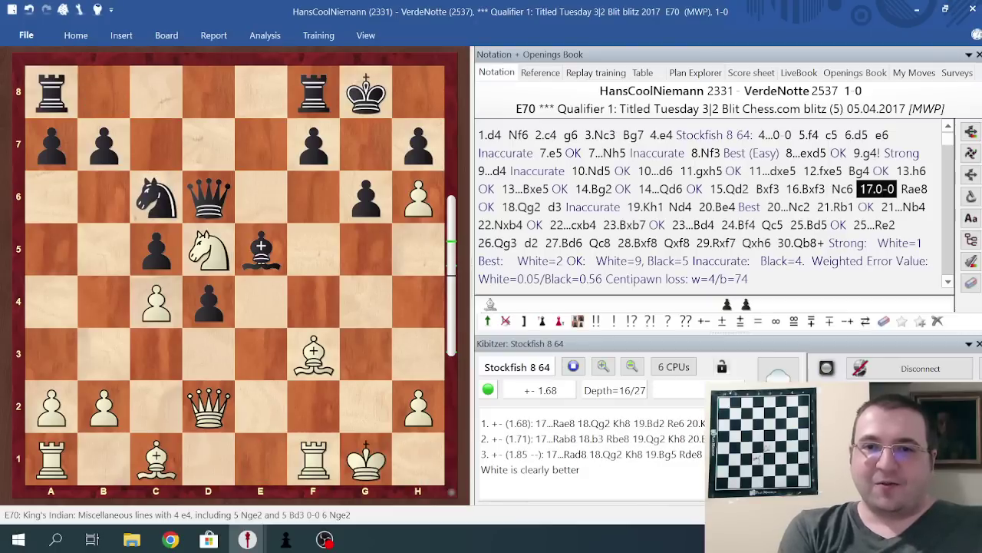
key(Right)
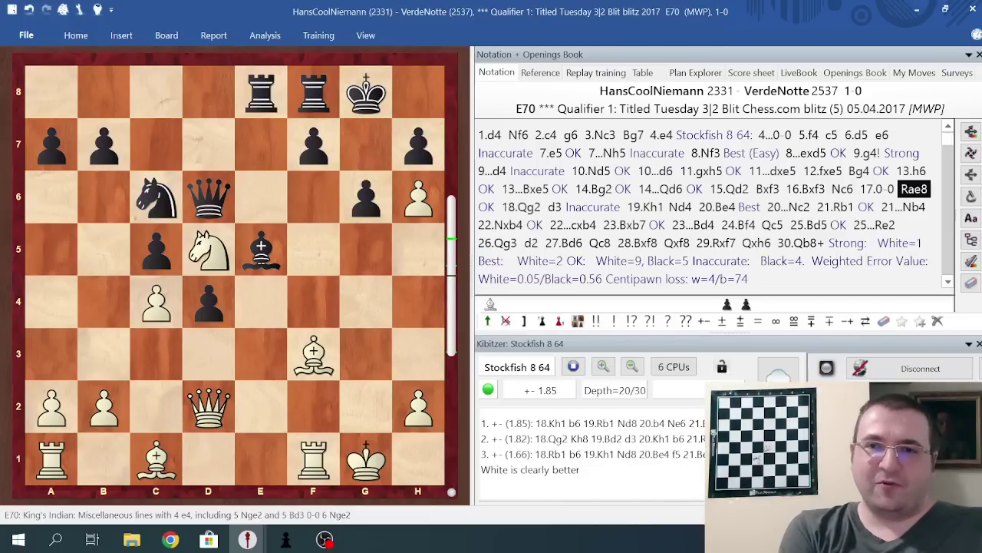
key(Right)
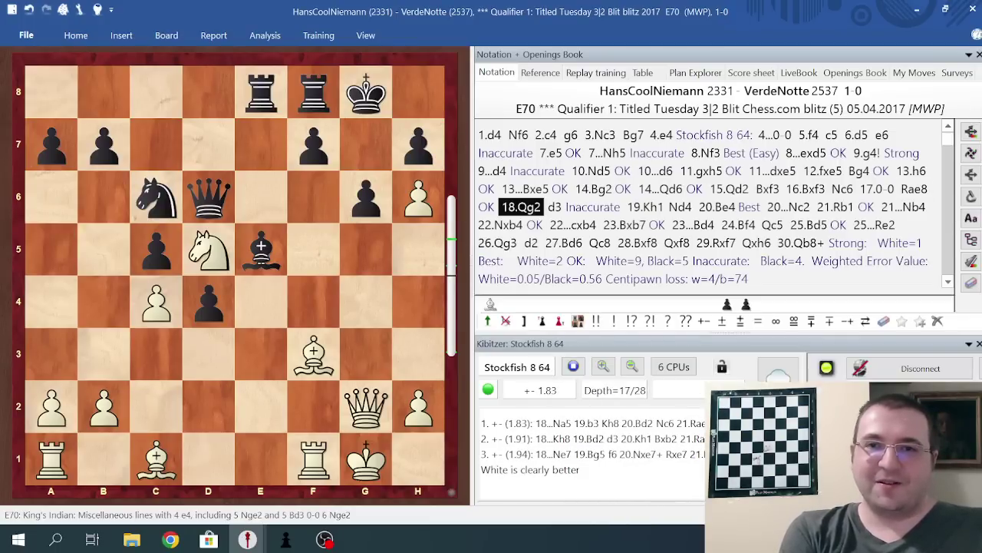
key(Right)
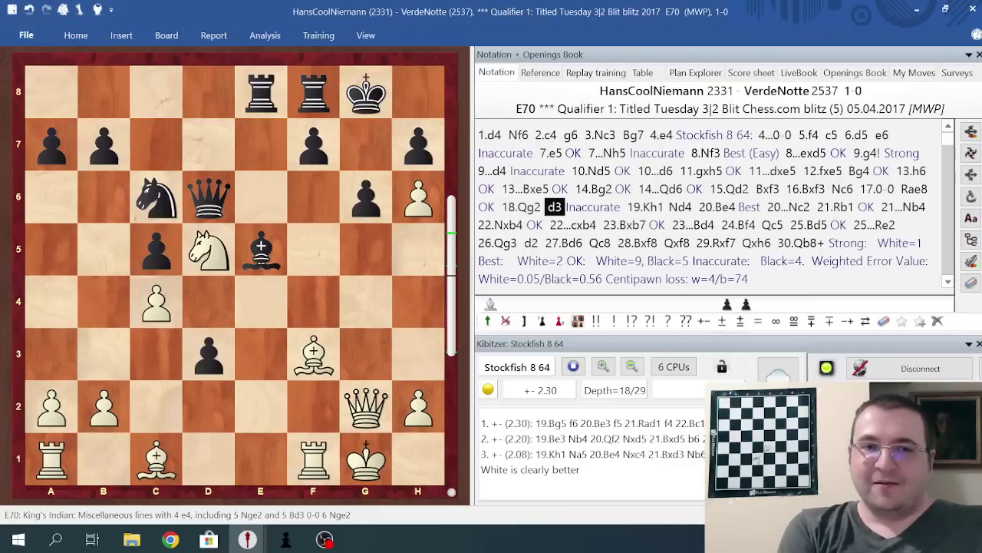
key(Right)
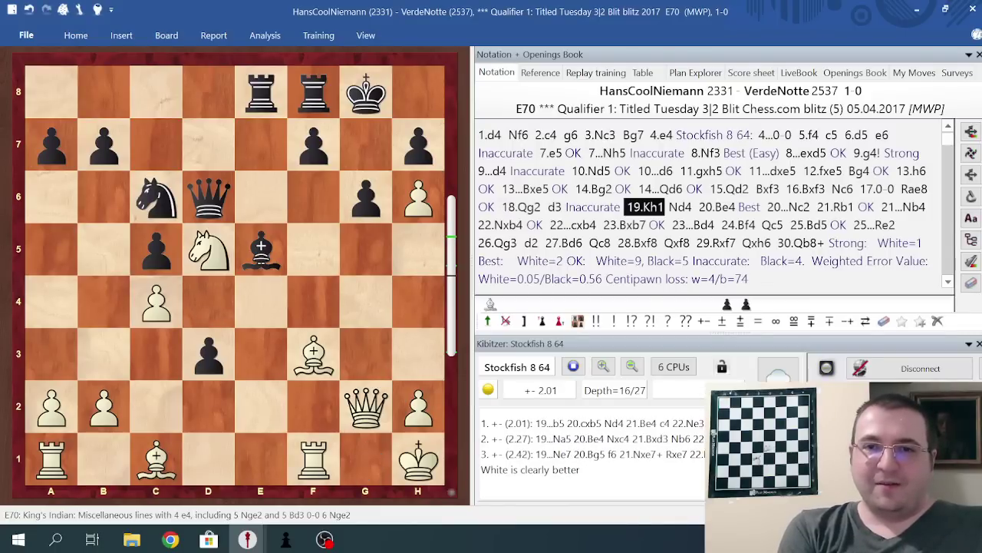
key(Right)
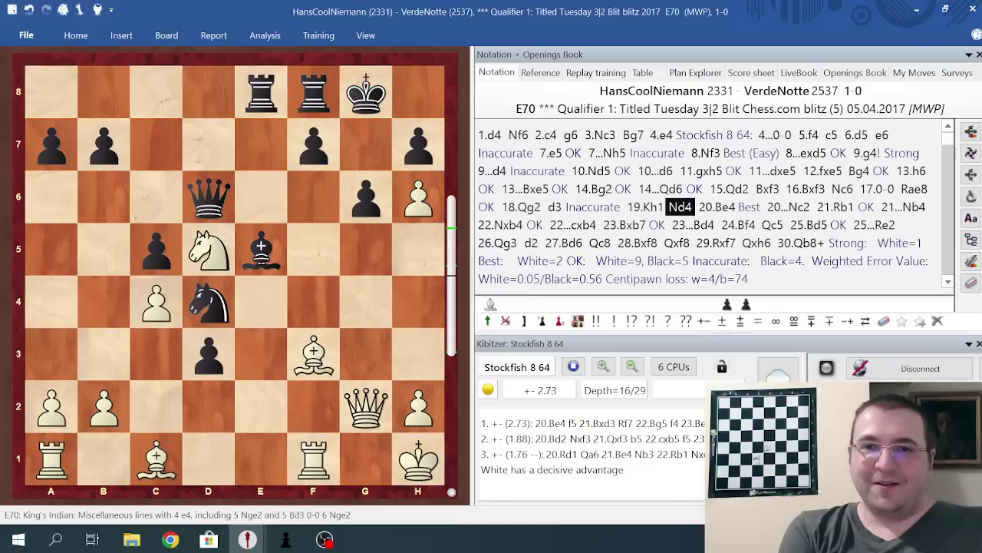
Look ahead to 20.Be4, return to 19...Nd4 to examine the engine's alternatives, and continue through 21.Rb1 to 22...cxb4
key(Right)
key(Left)
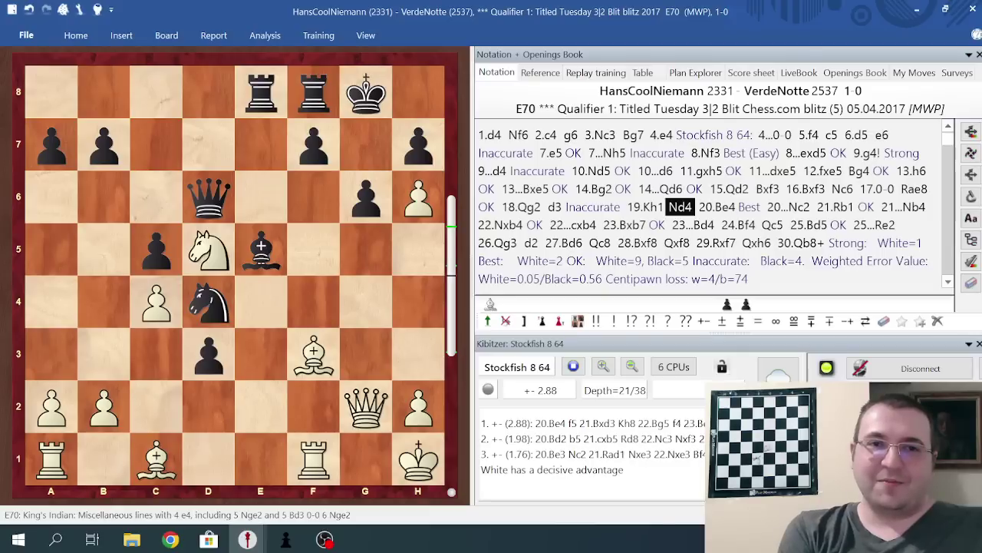
key(Right)
key(Right)
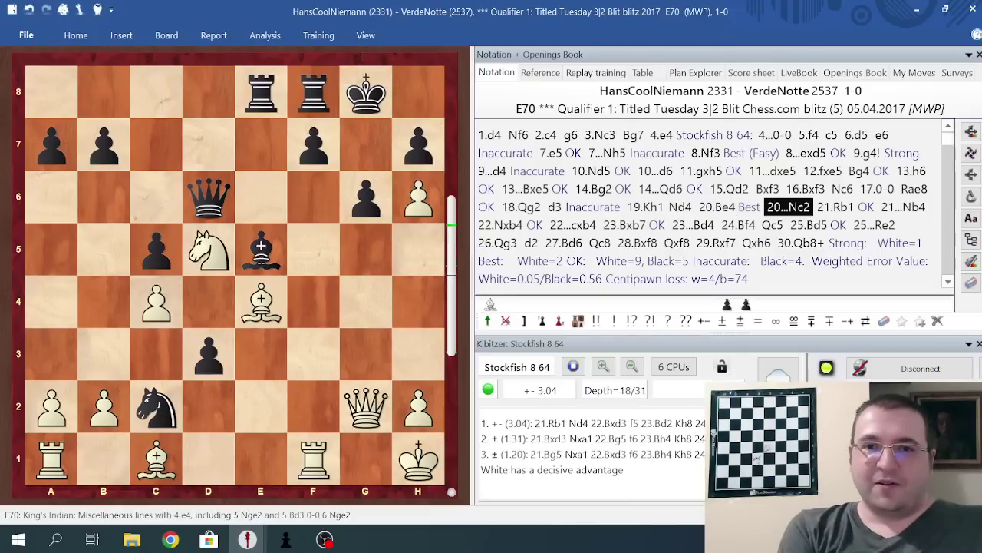
key(Right)
key(Right)
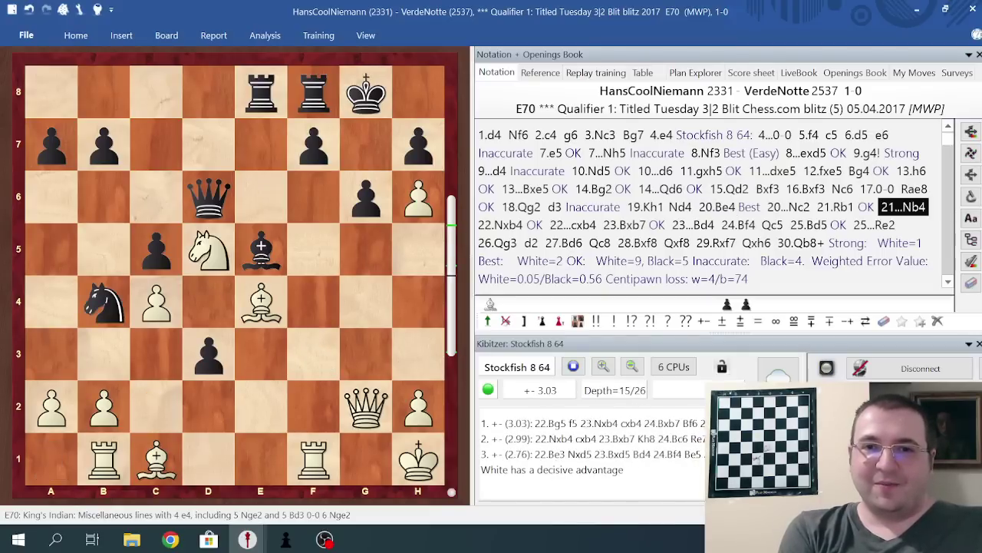
key(Right)
key(Right)
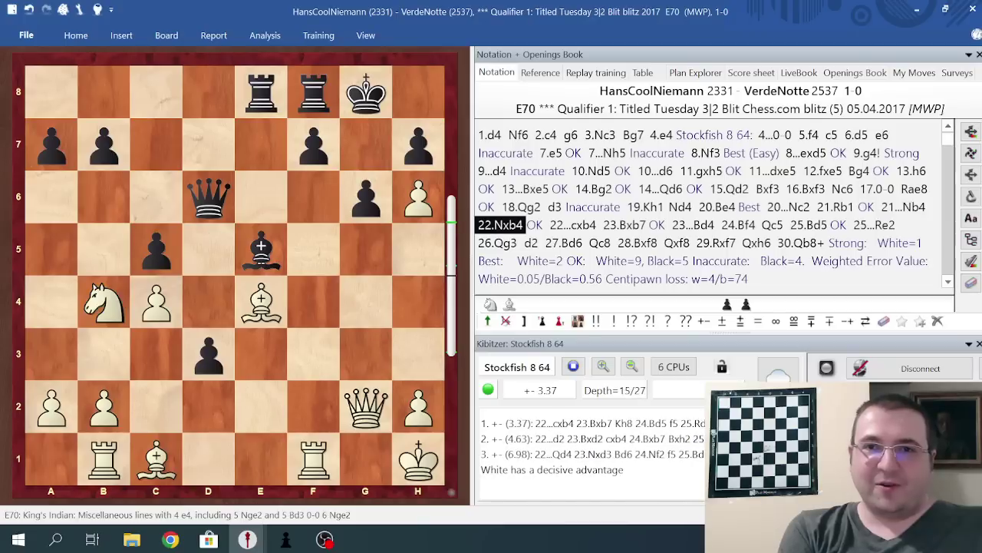
Check the sequence from 23.Bxb7 through 24.Bf4 and 25.Bd5 to 26.Qg3 against the Stockfish suggestions
key(Right)
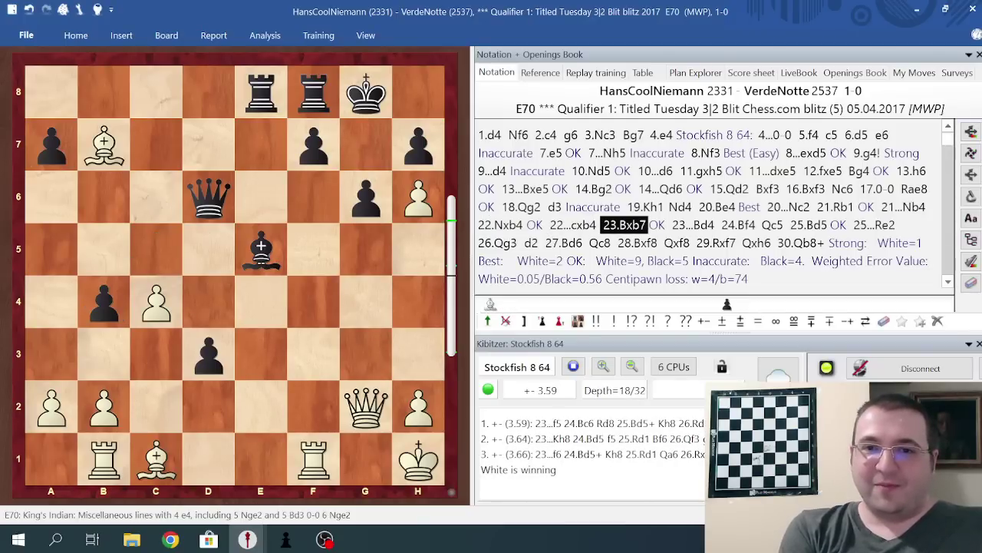
key(Right)
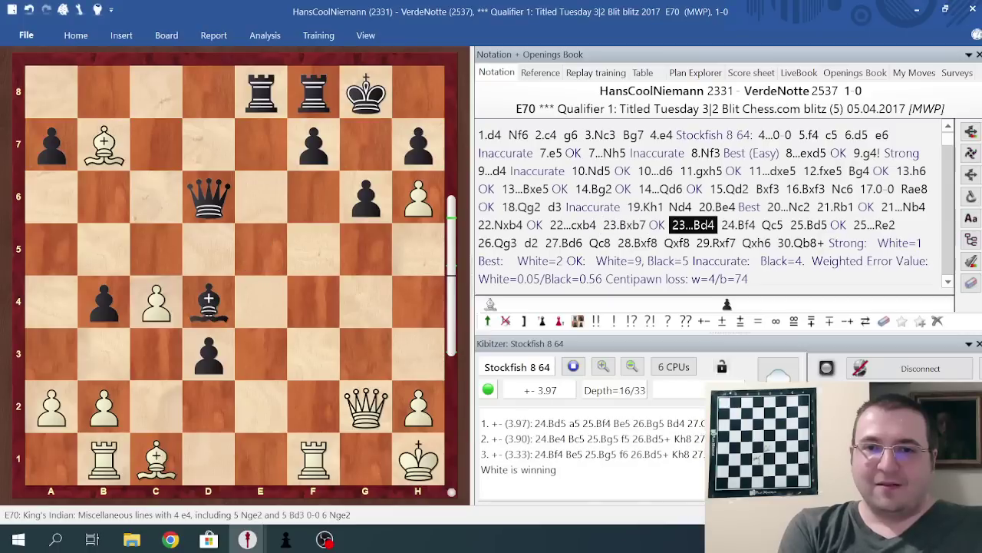
key(Right)
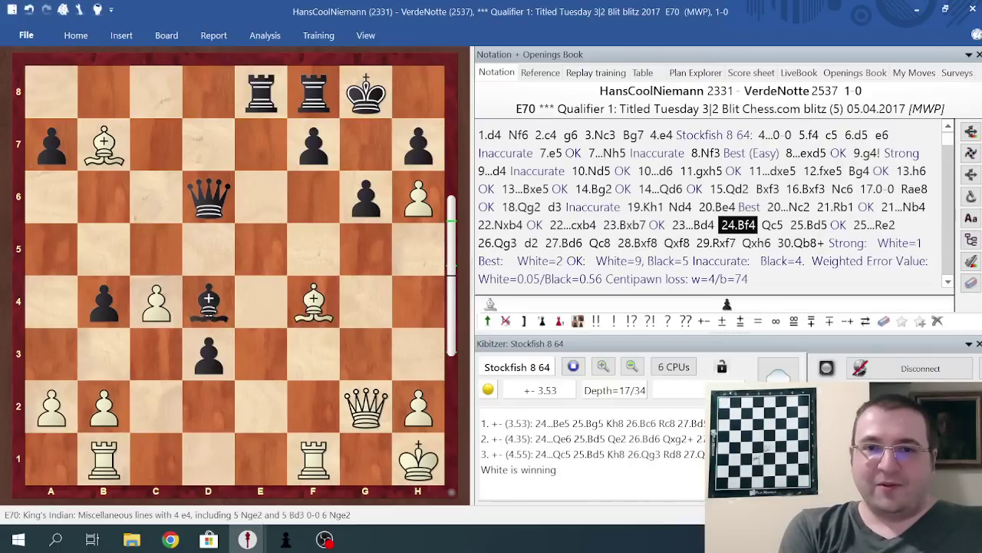
key(Right)
key(Right)
key(Right)
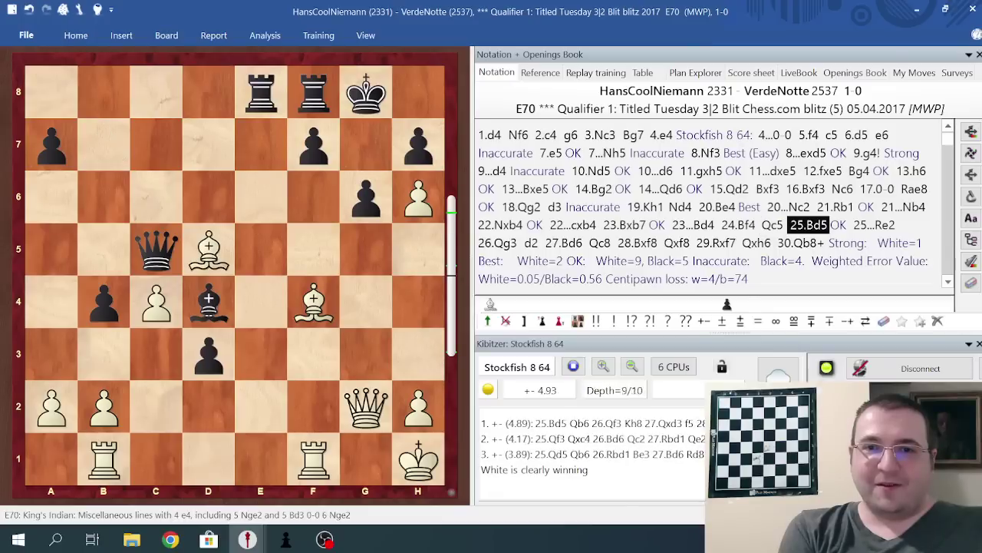
key(Right)
key(Right)
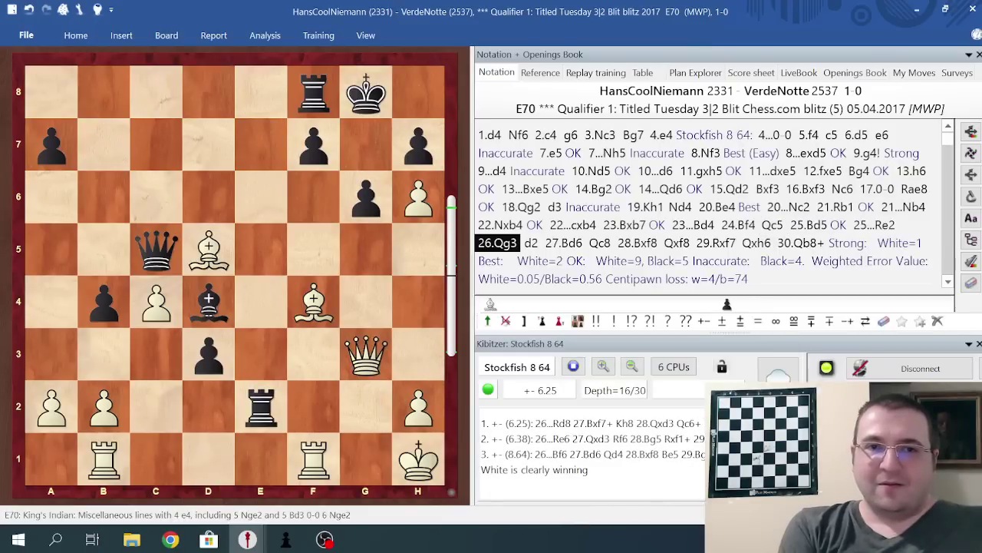
Play through the finish from 26...d2 and 27.Bd6 to the final move 30.Qb8+ with the engine evaluation running
key(Right)
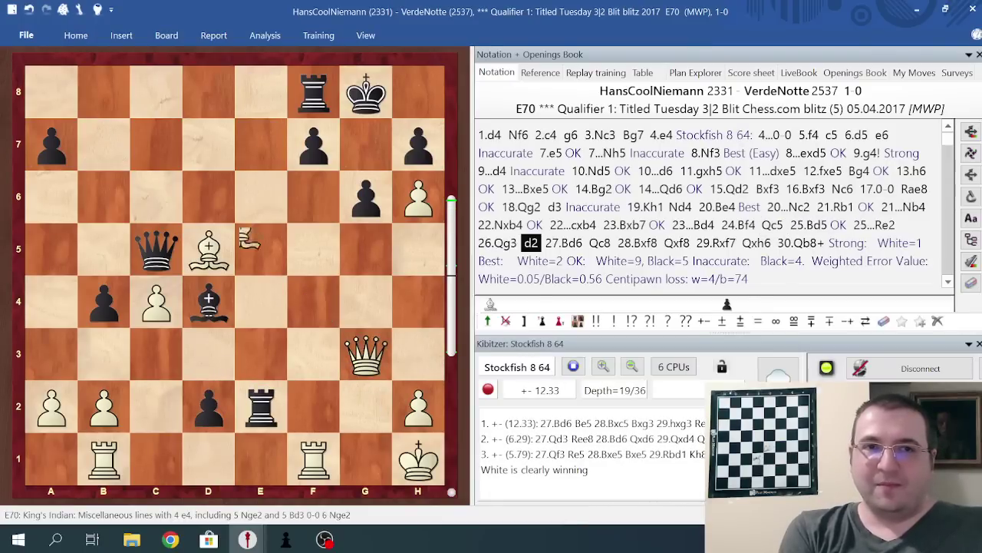
key(Right)
key(Right)
key(Right)
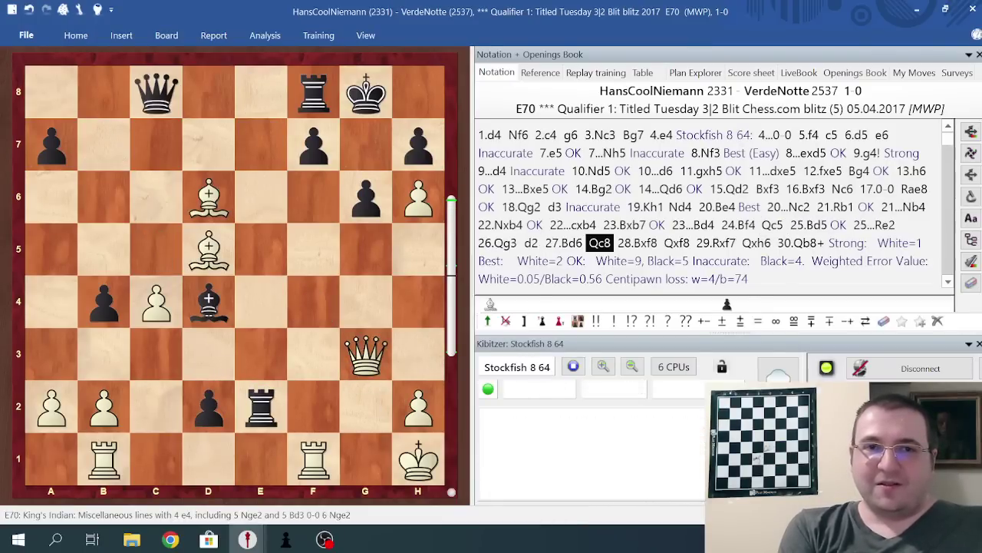
key(Right)
key(Right)
key(Right)
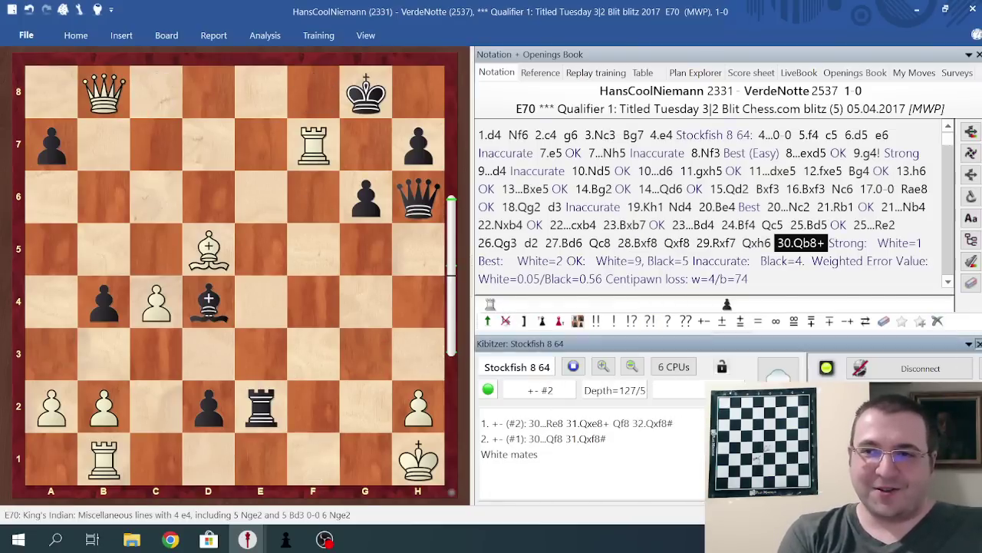
Open the round 6 game (A45) from the Niemann game list, viewed from Black's side with the Stockfish 8 kibitzer running
key(Escape)
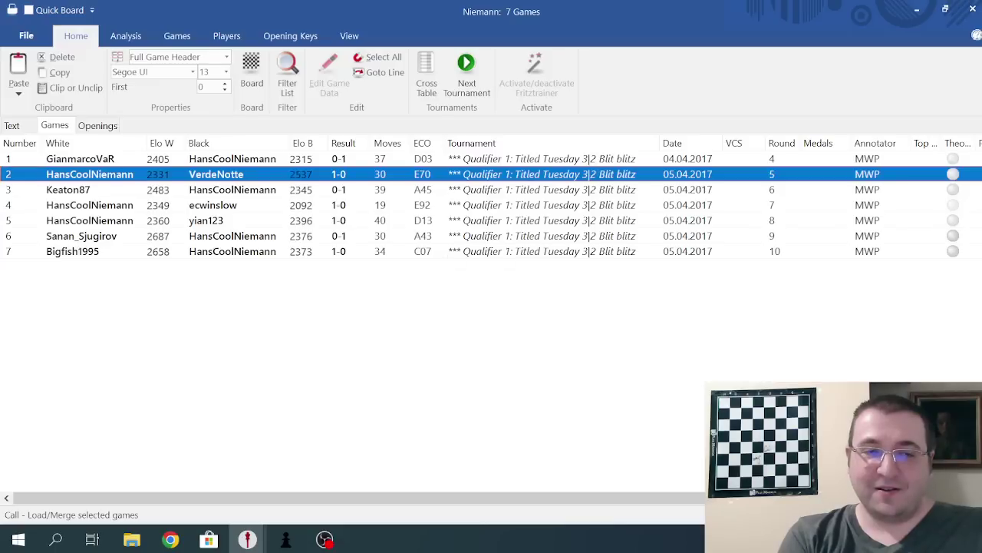
key(Down)
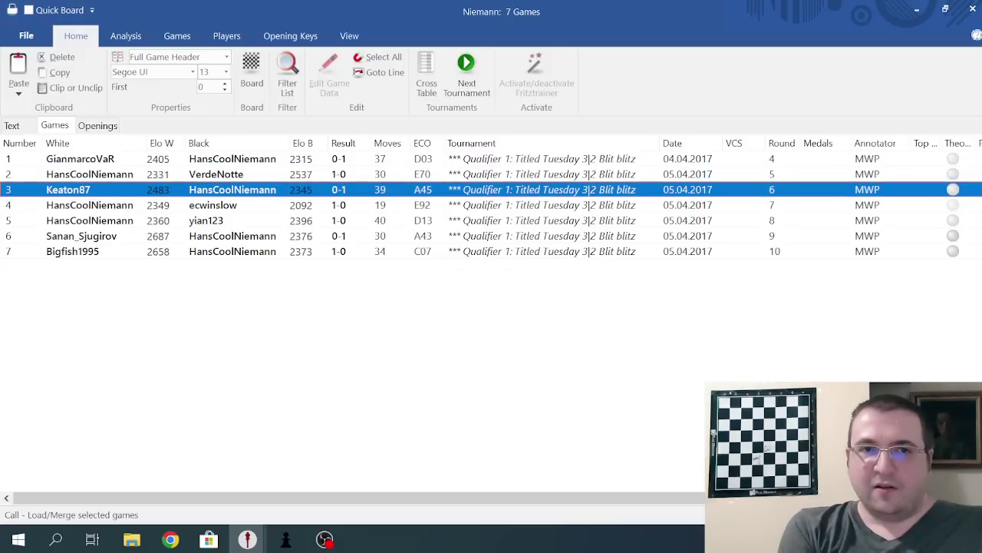
key(Return)
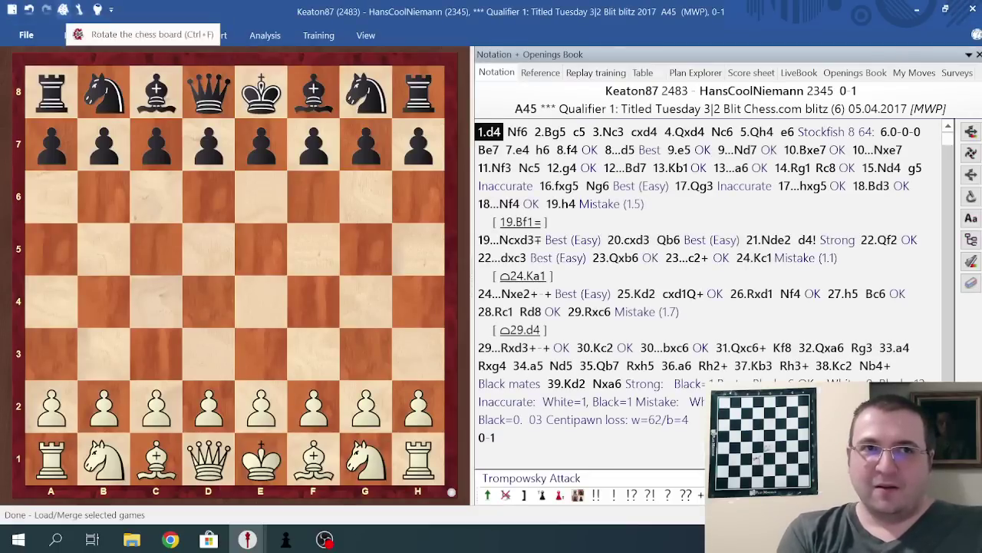
click(63, 9)
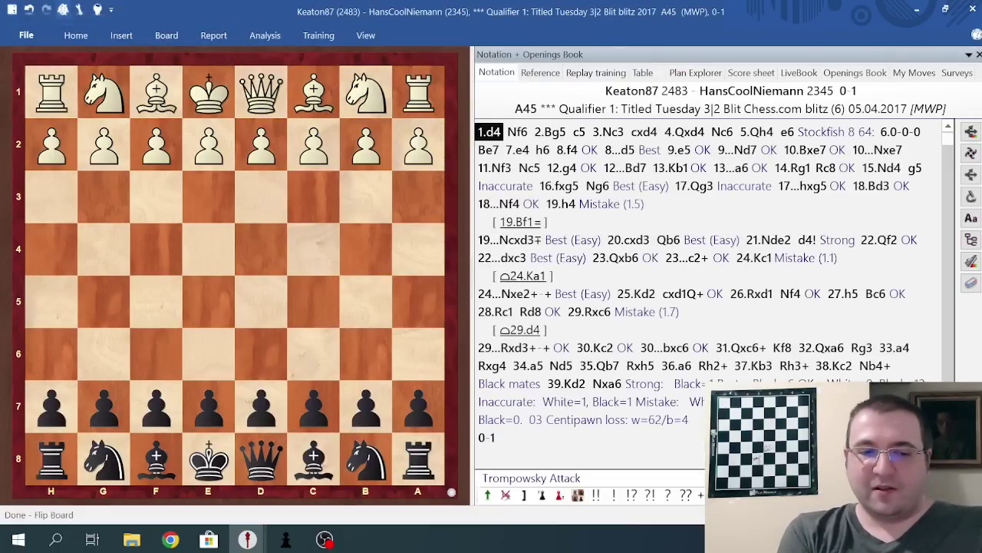
key(alt+F2)
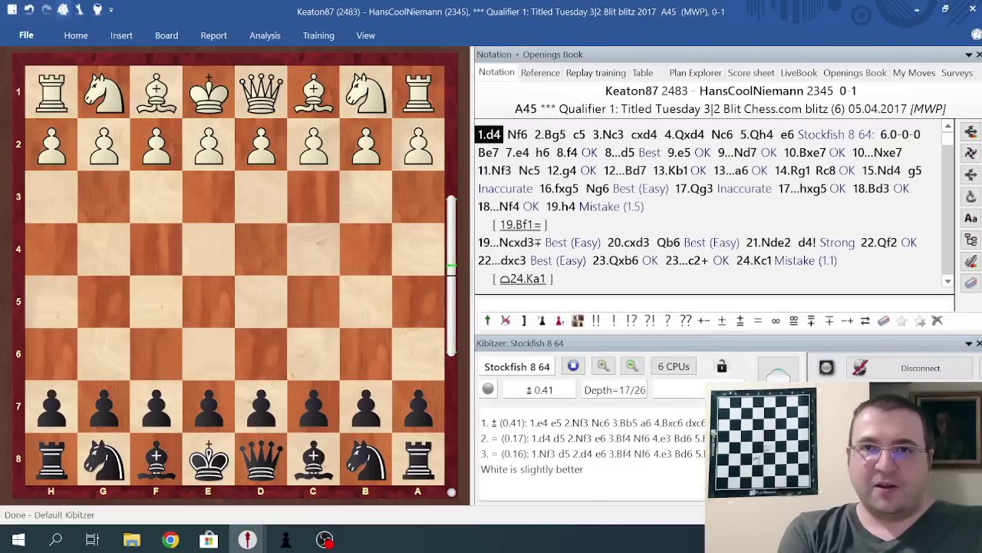
Step through the Trompowsky opening from 1.d4 and 2.Bg5 to 4...Nc6 with the engine evaluation running
key(Right)
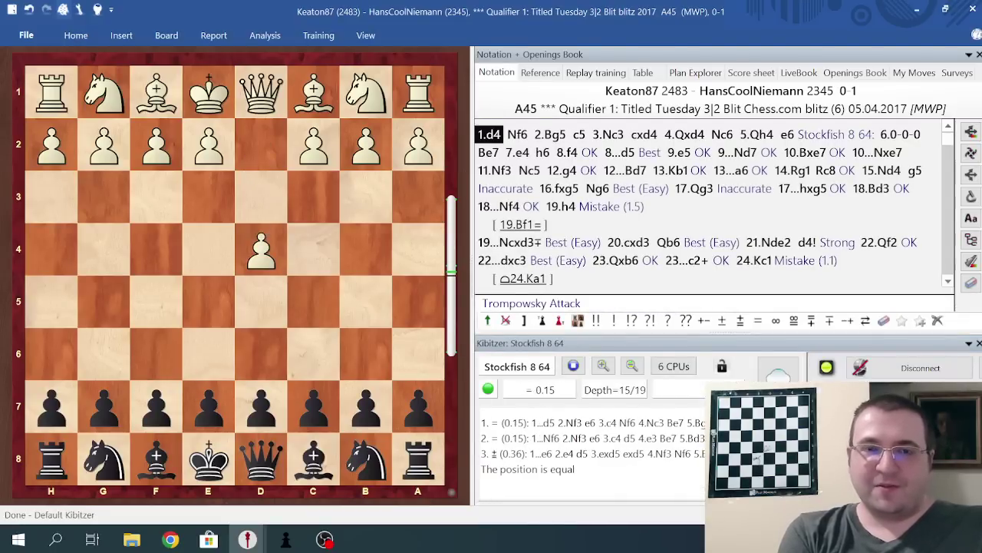
key(Right)
key(Right)
key(Right)
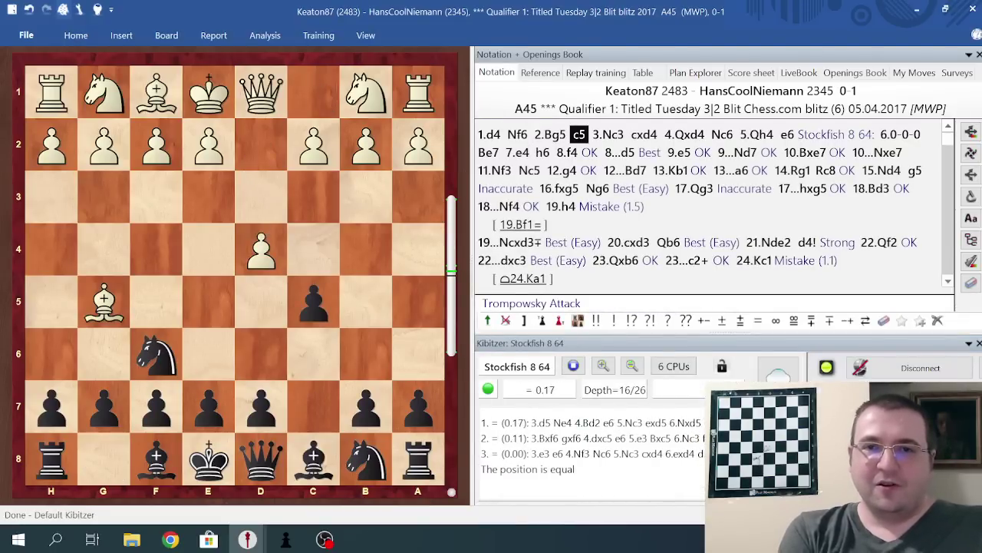
key(Right)
key(Right)
key(Right)
key(Right)
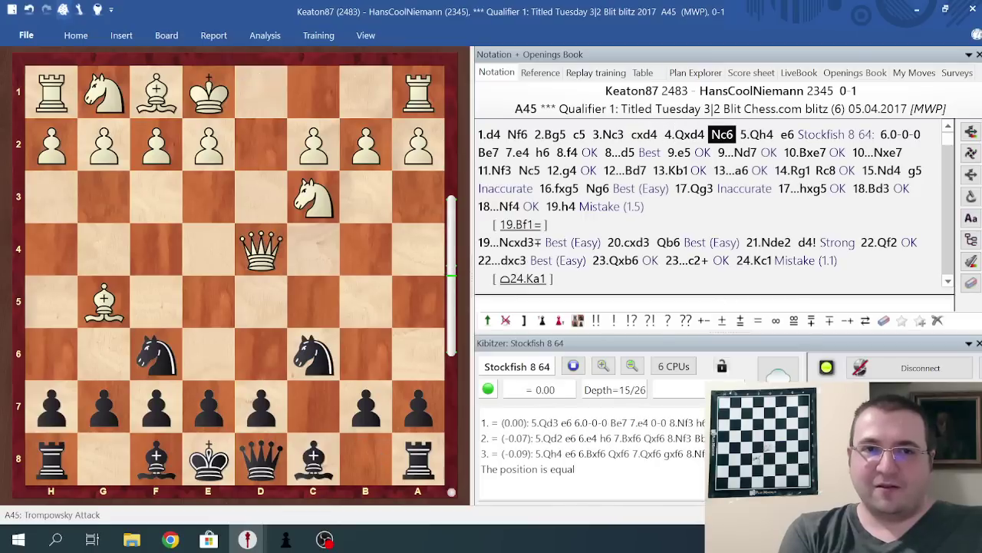
Compare the moves from 5.Qh4 and 5...e6 through 6.0-0-0 to 6...Be7 with Stockfish's top choices
key(Right)
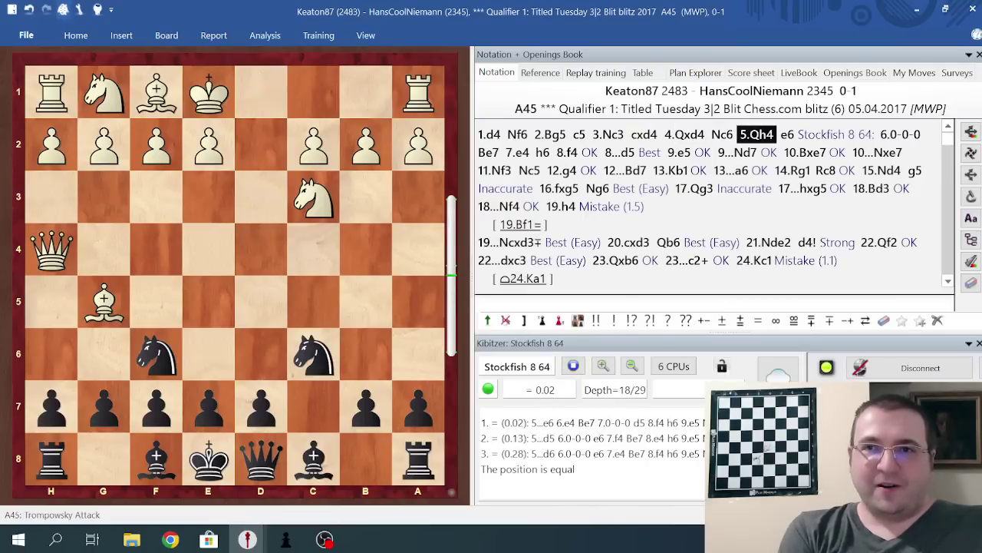
key(Right)
key(Right)
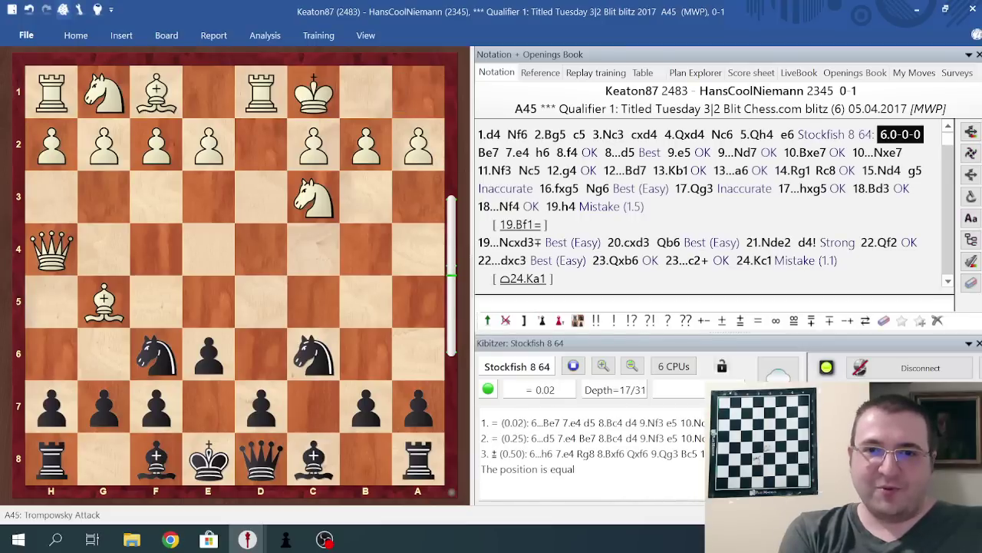
key(Right)
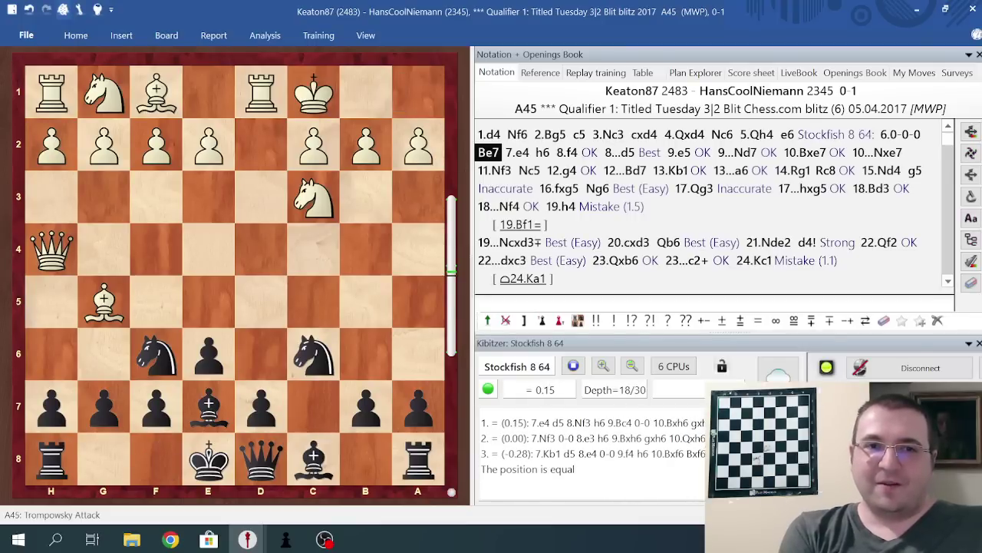
Step through the moves from 7.e4 and 8...d5 to 9...Nd7 with the Stockfish 8 evaluation running
key(Right)
key(Right)
key(Right)
key(Right)
key(Right)
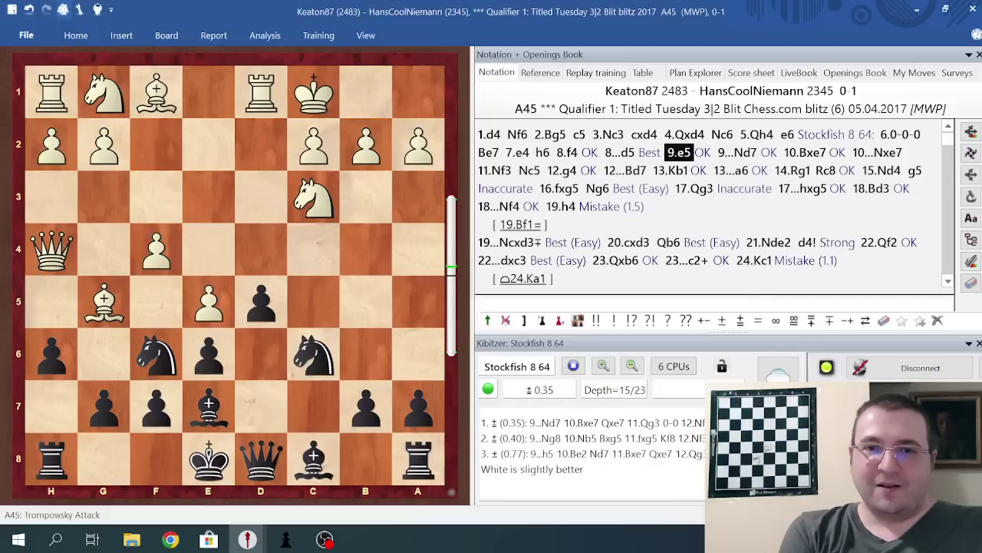
key(Right)
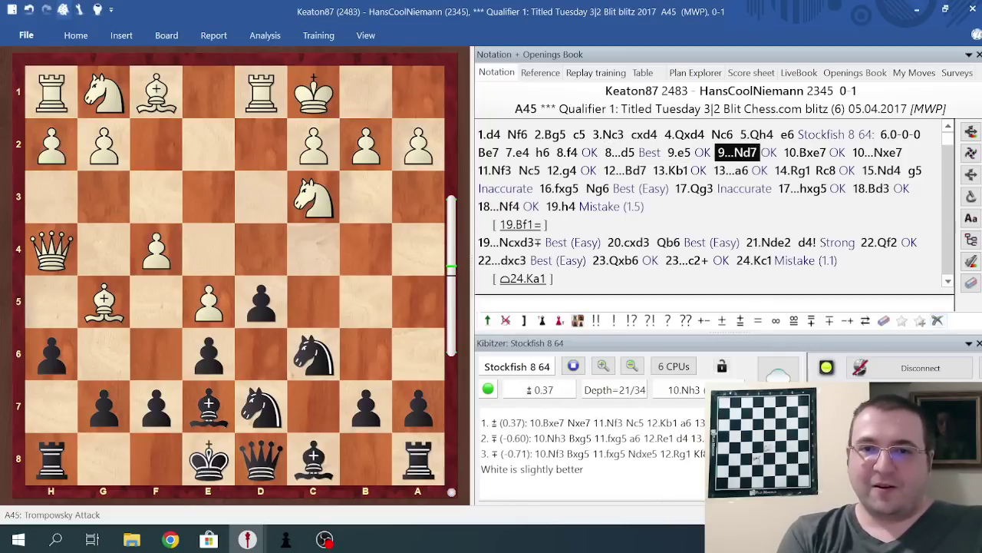
Evaluate the position after 9...Nd7 with a Stockfish 15 kibitzer, and switch back to the Stockfish 8 64 kibitzer
click(979, 343)
click(75, 35)
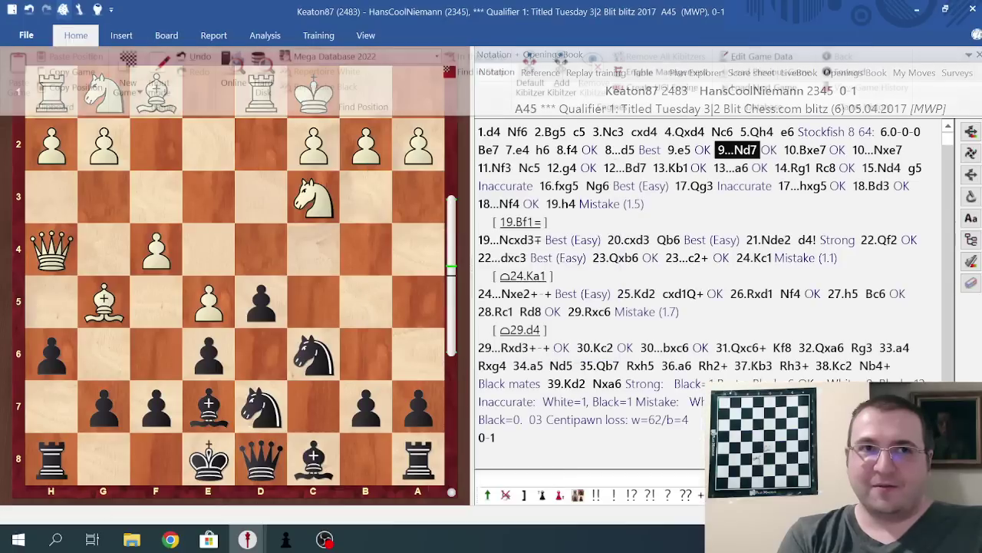
click(561, 77)
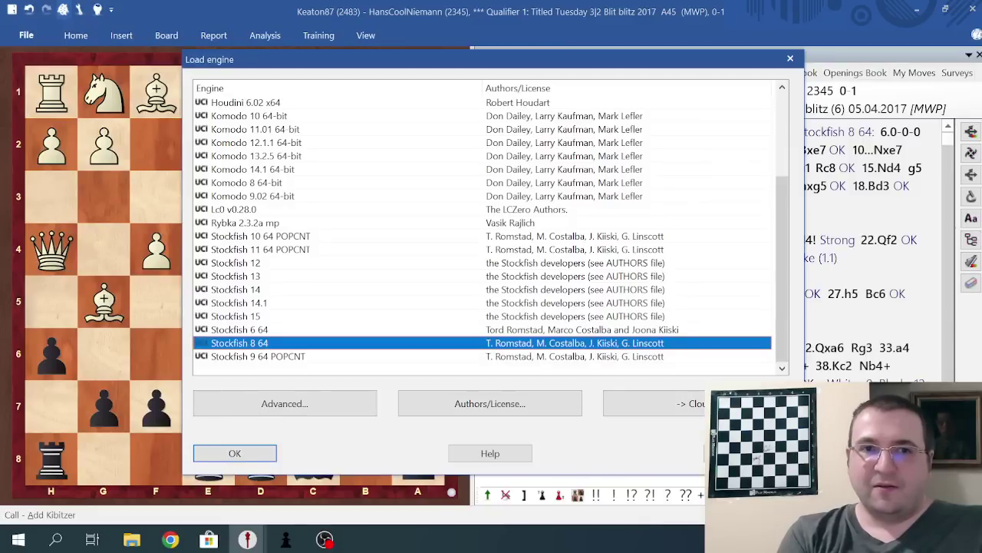
click(236, 316)
key(Return)
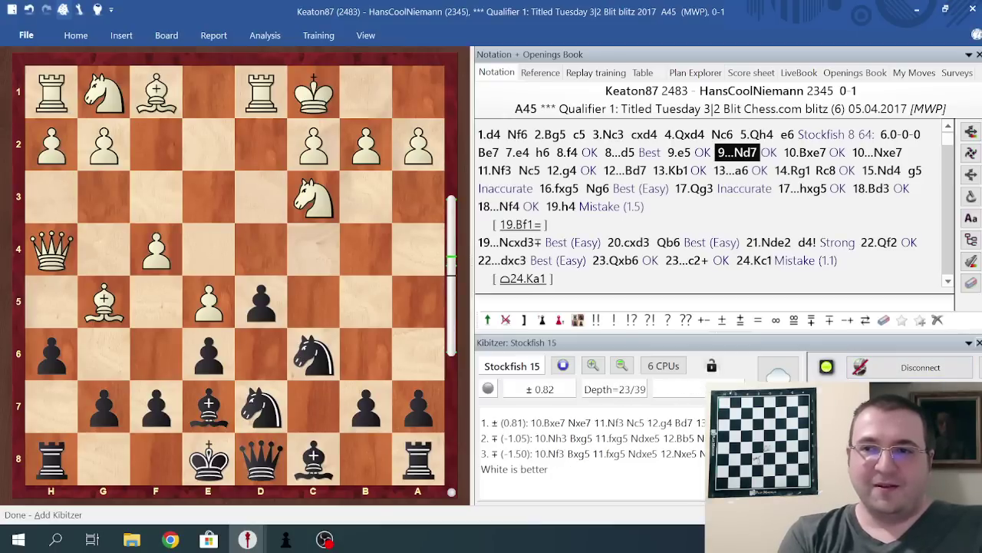
key(alt+F2)
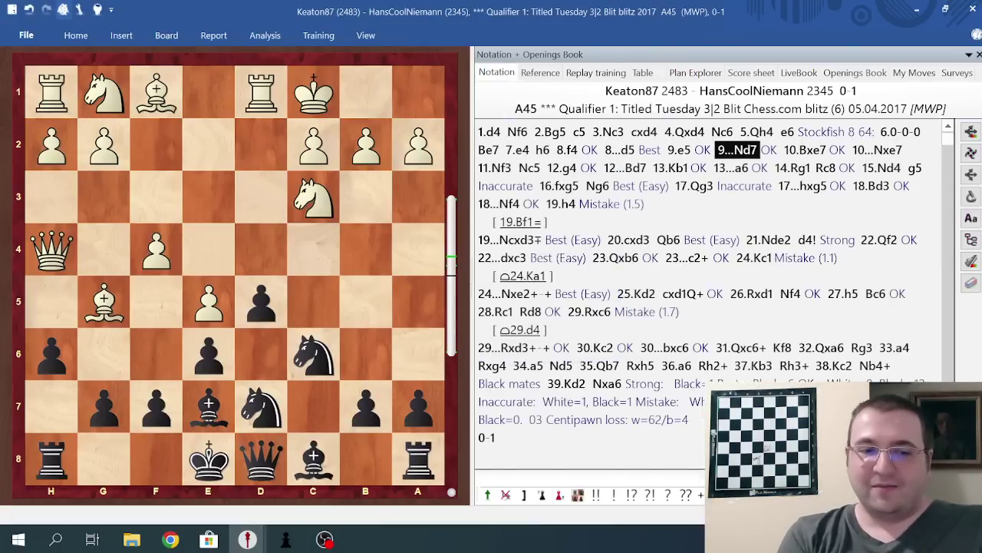
key(alt+F2)
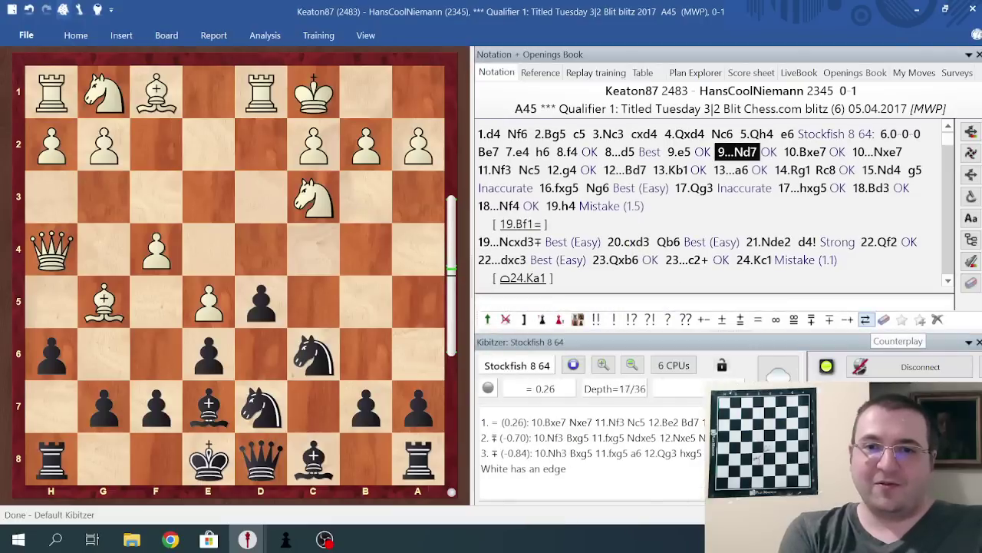
Compare the moves from 10.Bxe7 through 11...Nc5 to 12...Bd7 with Stockfish 8's top choices
key(Right)
key(Right)
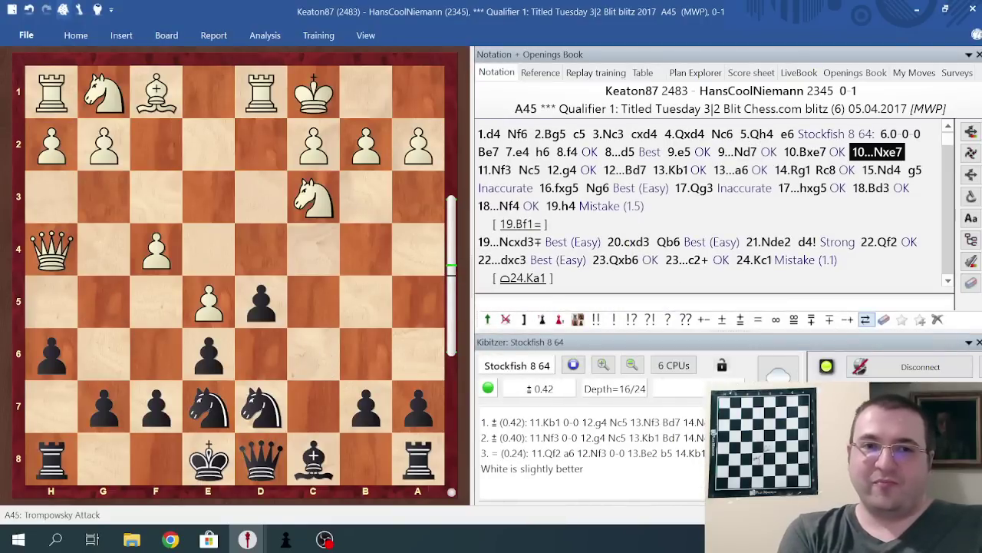
key(Right)
key(Right)
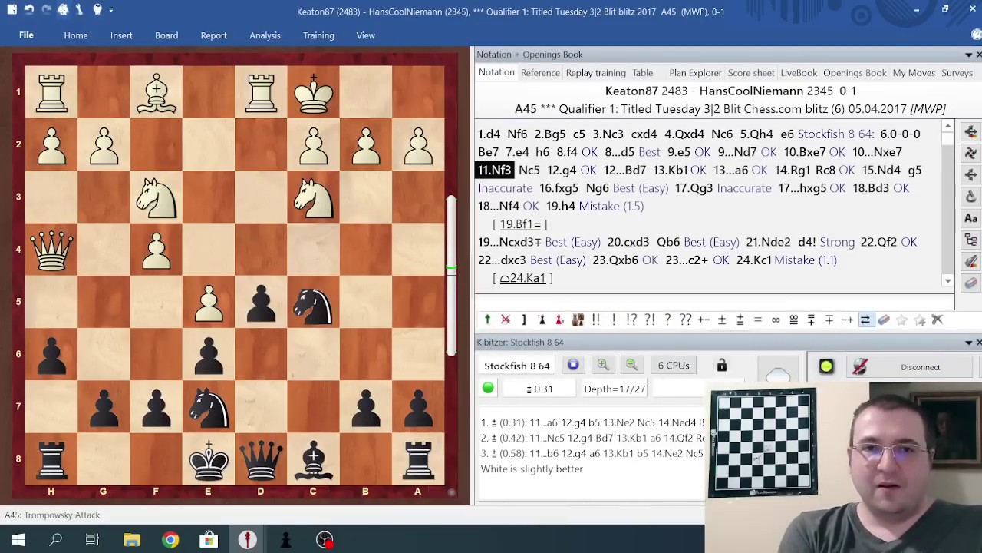
key(Right)
key(Right)
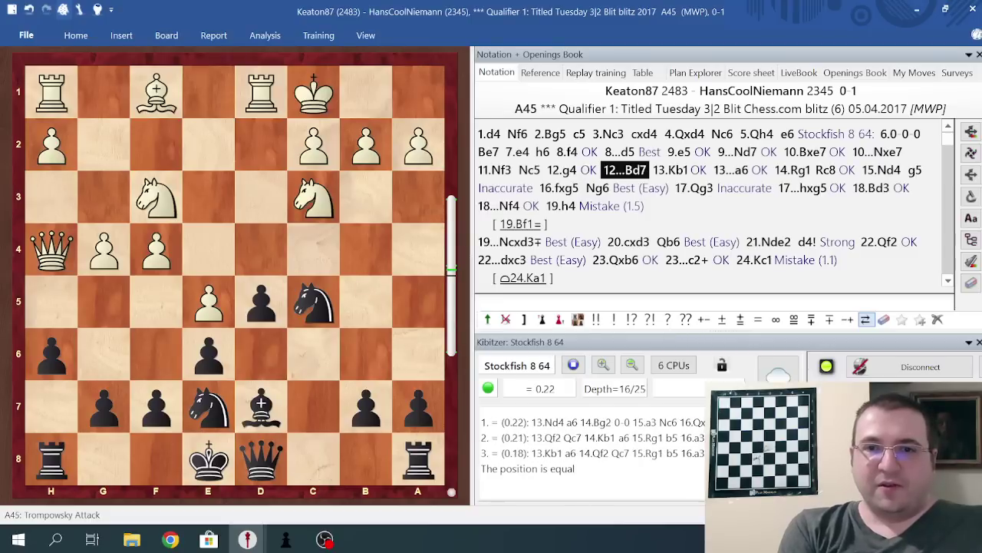
Check the moves from 13.Kb1 and 13...a6 through 15...g5 to 16...Ng6 against Stockfish 8's suggestions
key(Right)
key(Right)
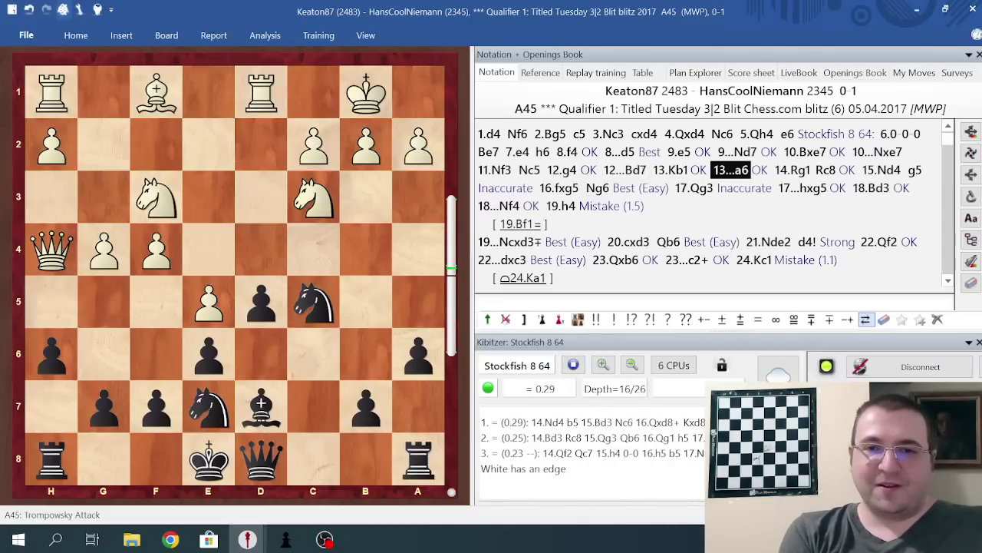
key(Right)
key(Right)
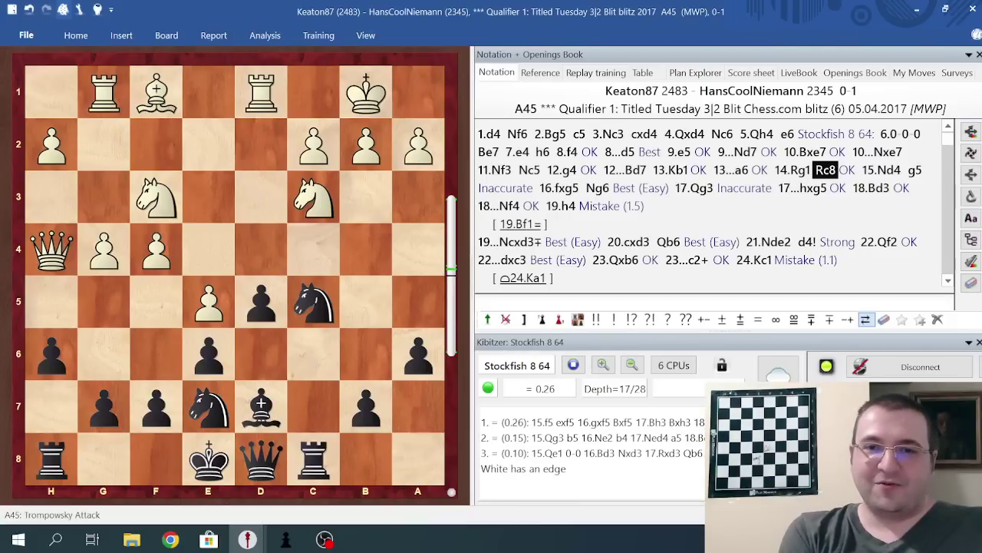
key(Right)
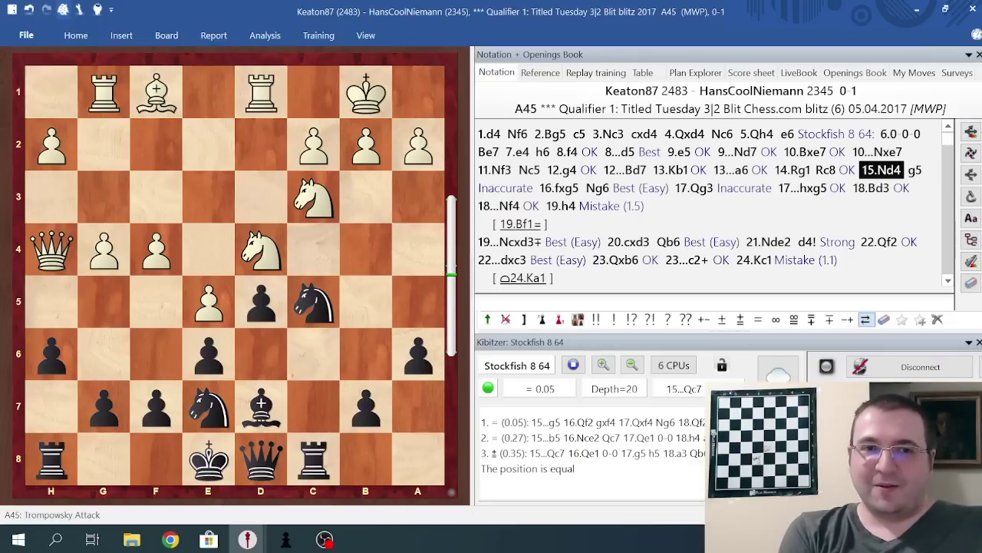
key(Right)
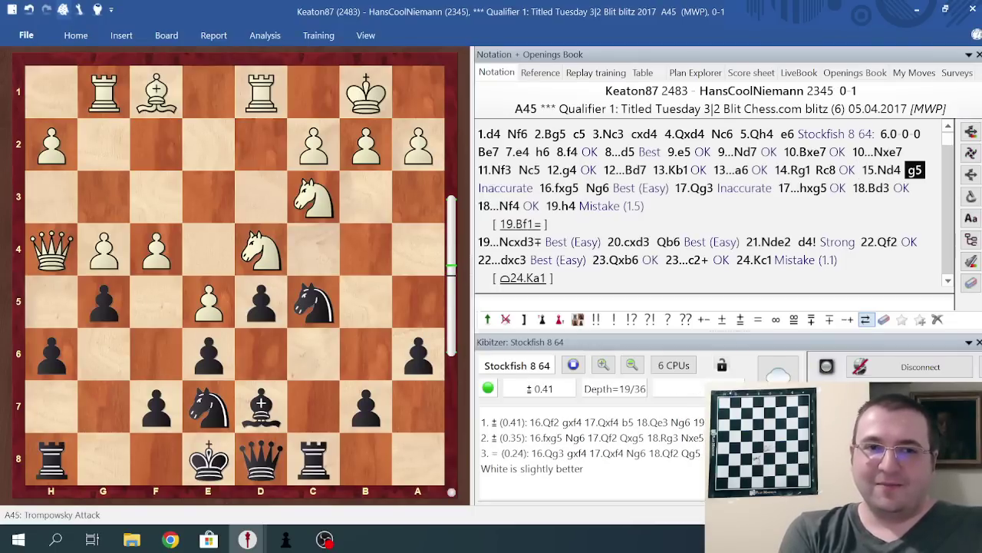
key(Right)
key(Right)
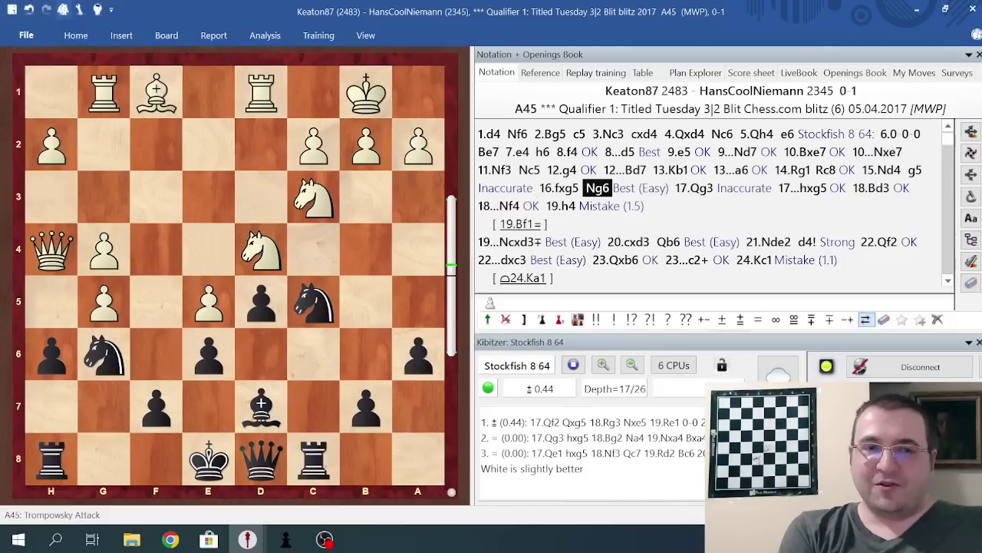
Return to the position after 14.Rg1 and replay the moves up to 16.fxg5 to recheck the engine's evaluation
key(Left)
key(Left)
key(Left)
key(Left)
key(Left)
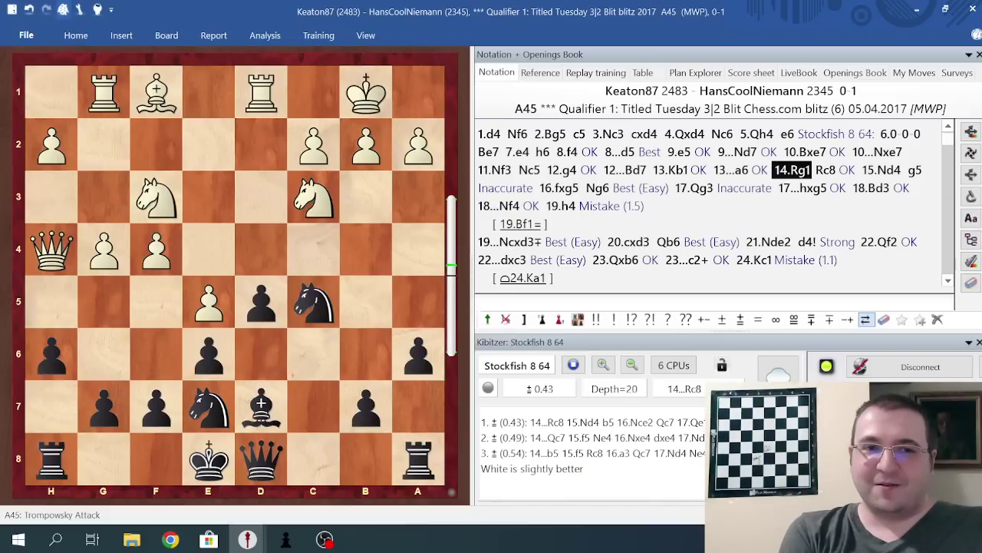
key(Right)
key(Right)
key(Right)
key(Right)
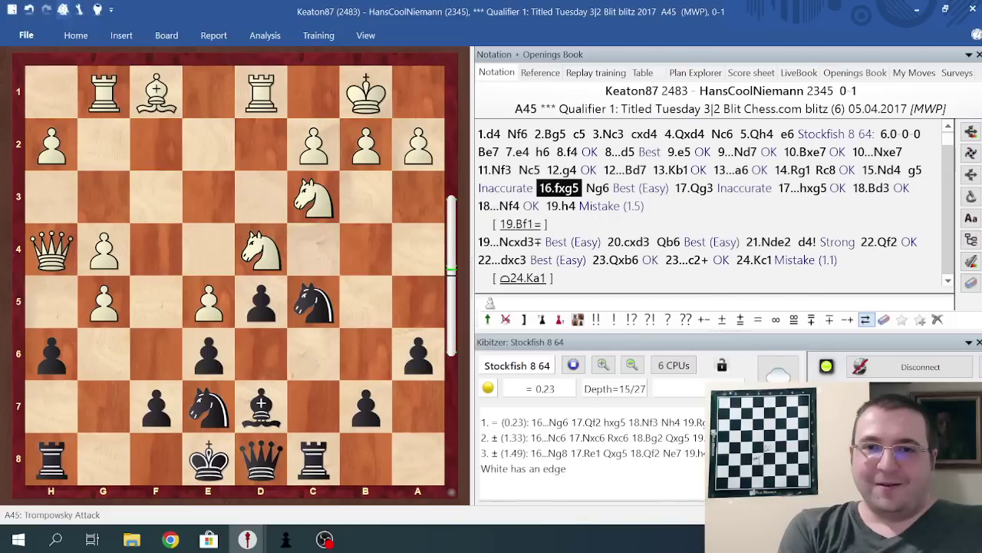
Compare the moves from 16...Ng6 and 17.Qg3 to 18...Nf4 with the engine's top lines
key(Right)
key(Right)
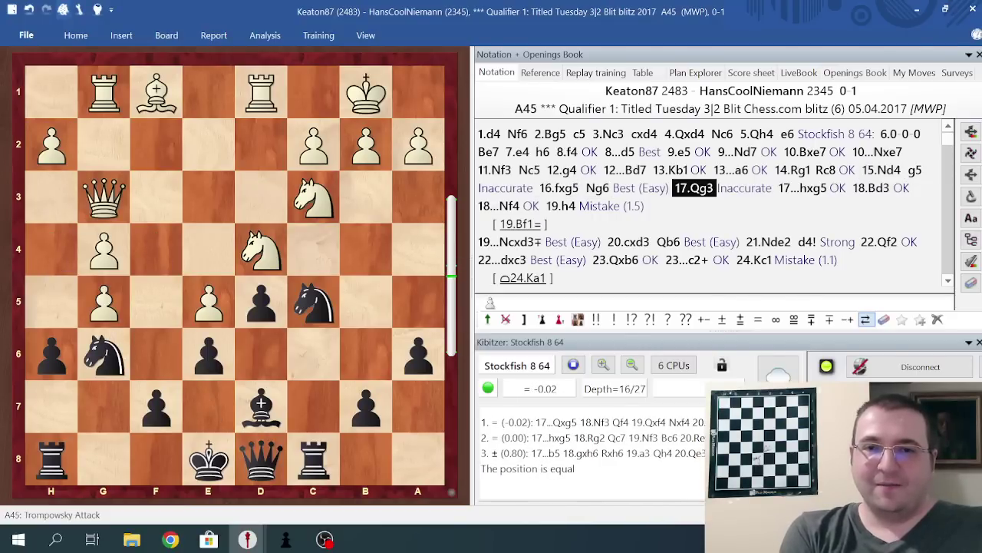
key(Right)
key(Right)
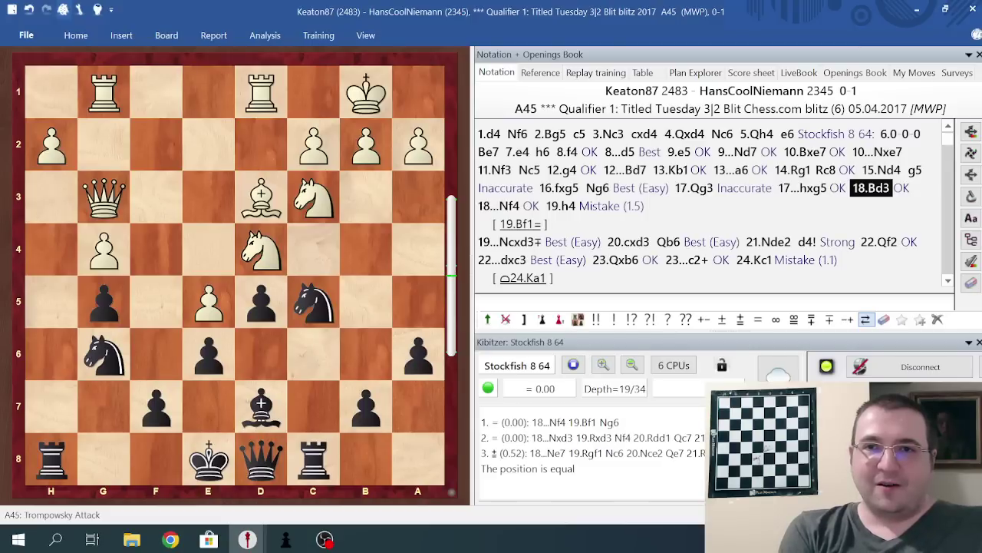
key(Right)
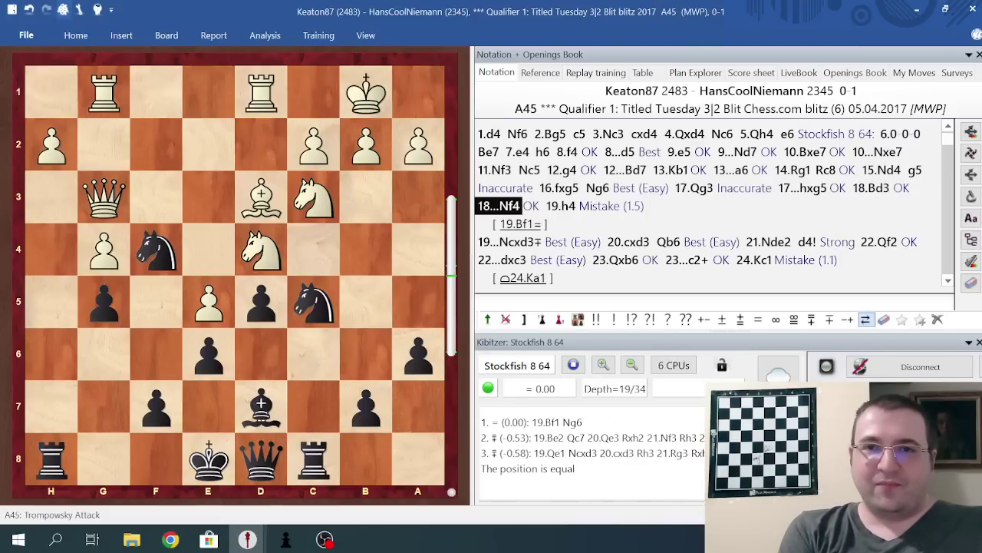
Examine White's mistake 19.h4 and the continuation 19...Ncxd3 20.cxd3 Qb6 with the engine evaluation running
key(Right)
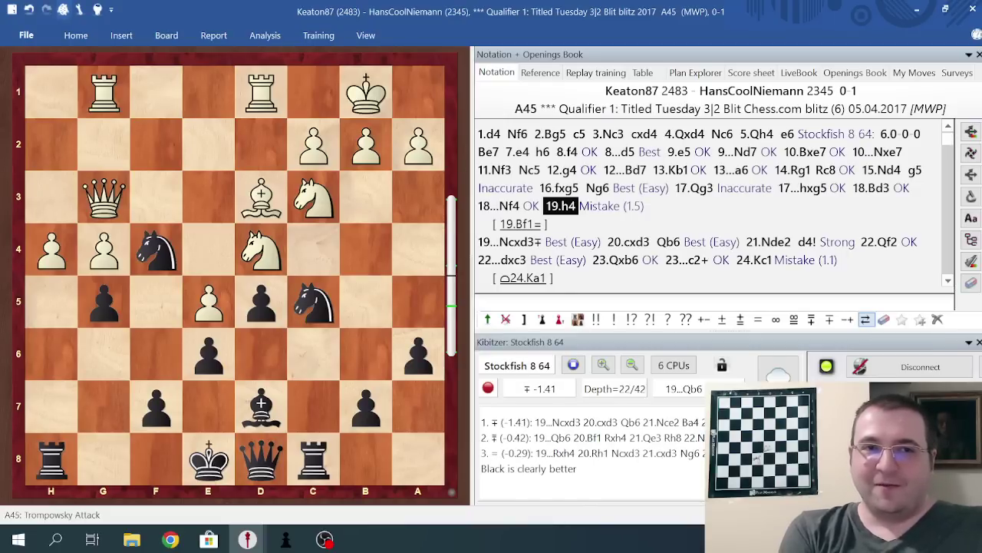
key(Right)
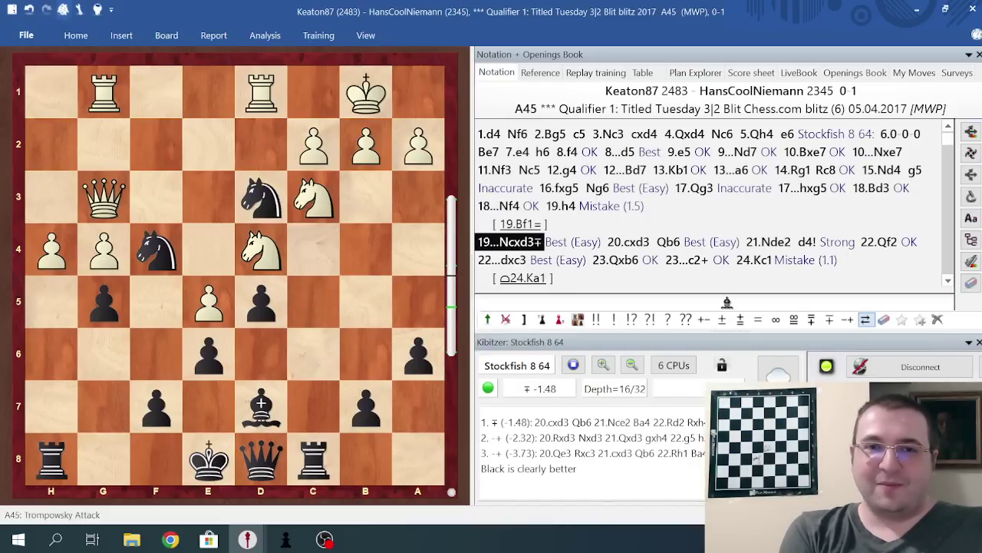
key(Right)
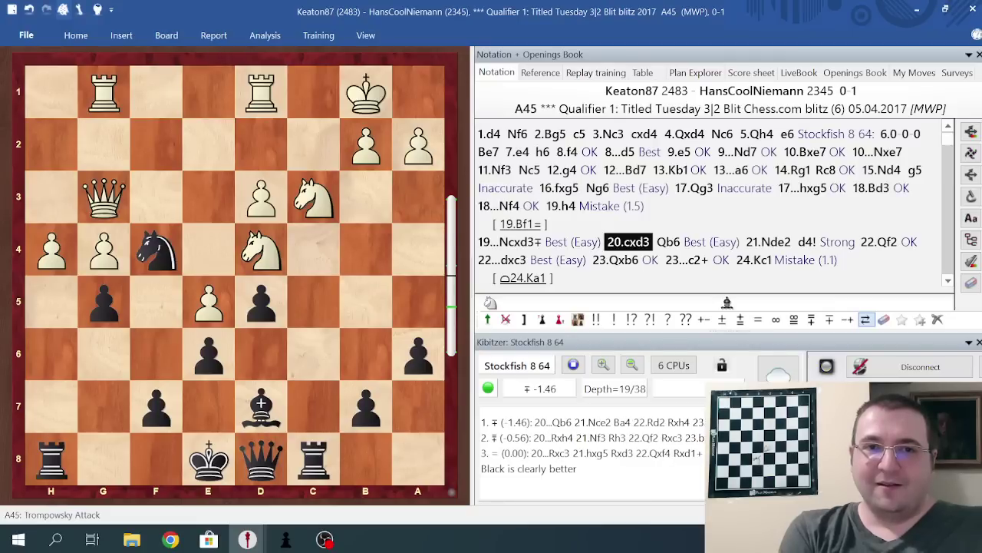
key(Right)
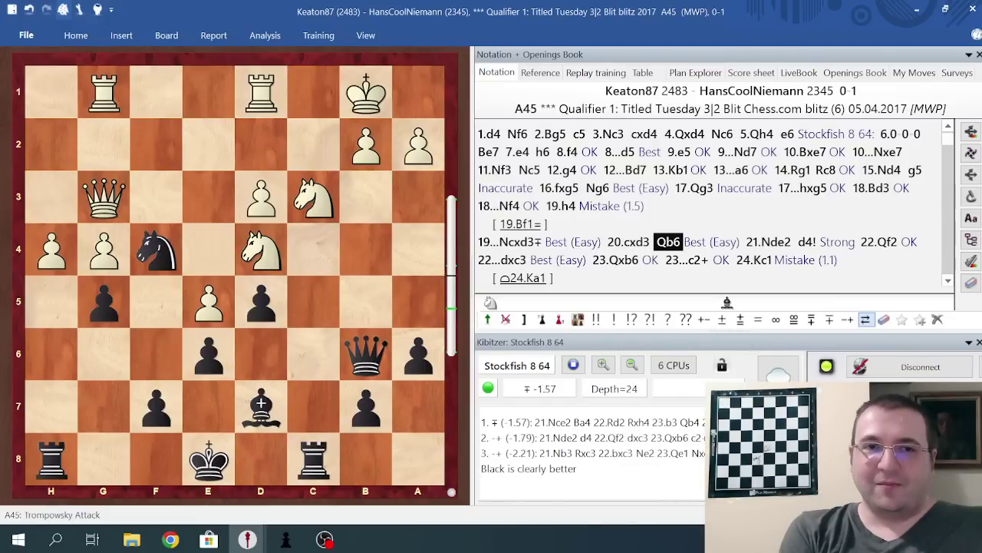
Compare the sequence from 21.Nde2 d4 through 22...dxc3 to 23...c2+ with Stockfish 8's best line
key(Right)
key(Right)
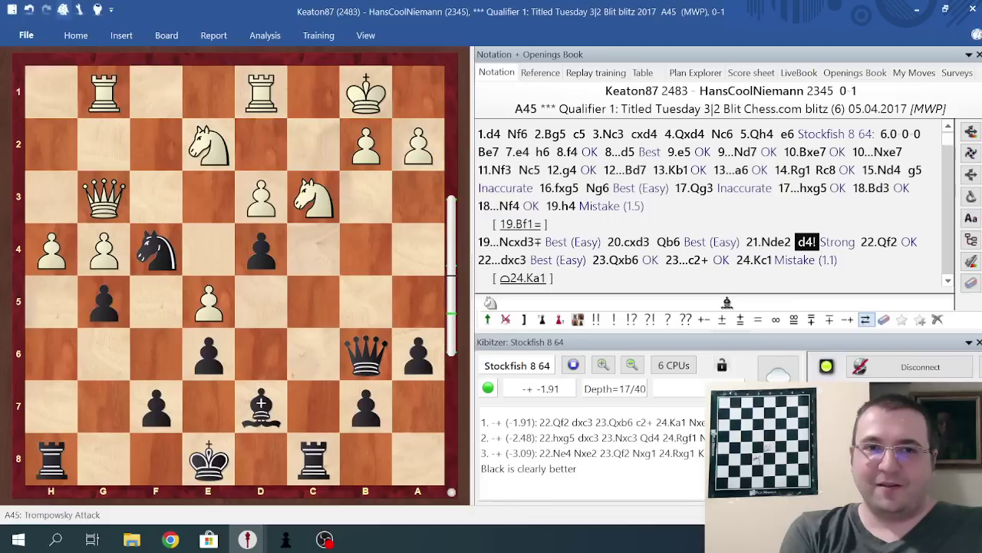
key(Right)
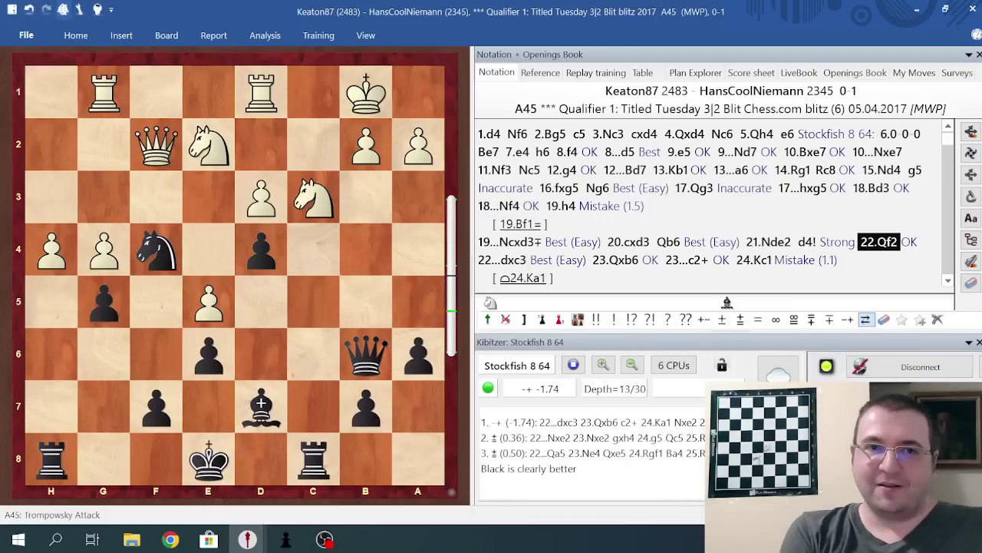
key(Right)
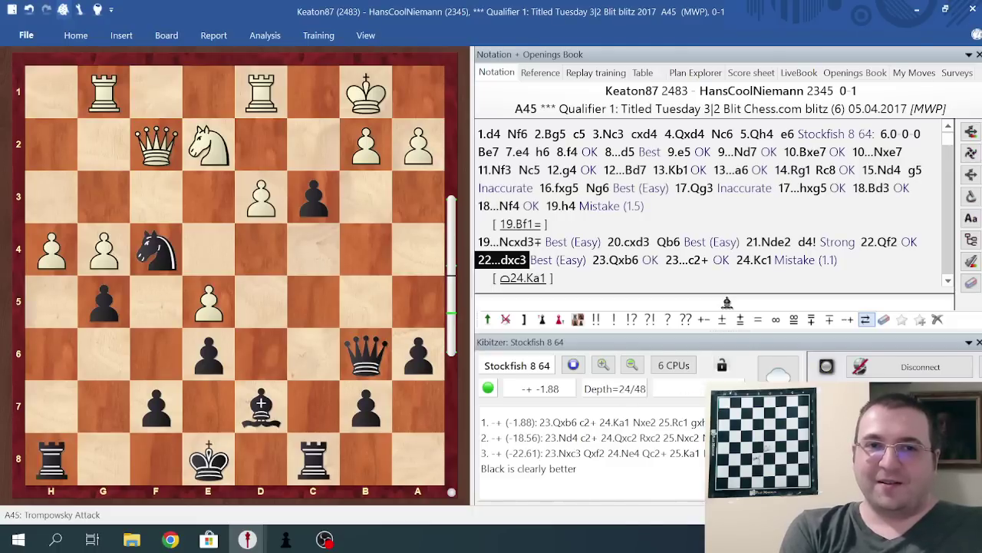
key(Right)
key(Right)
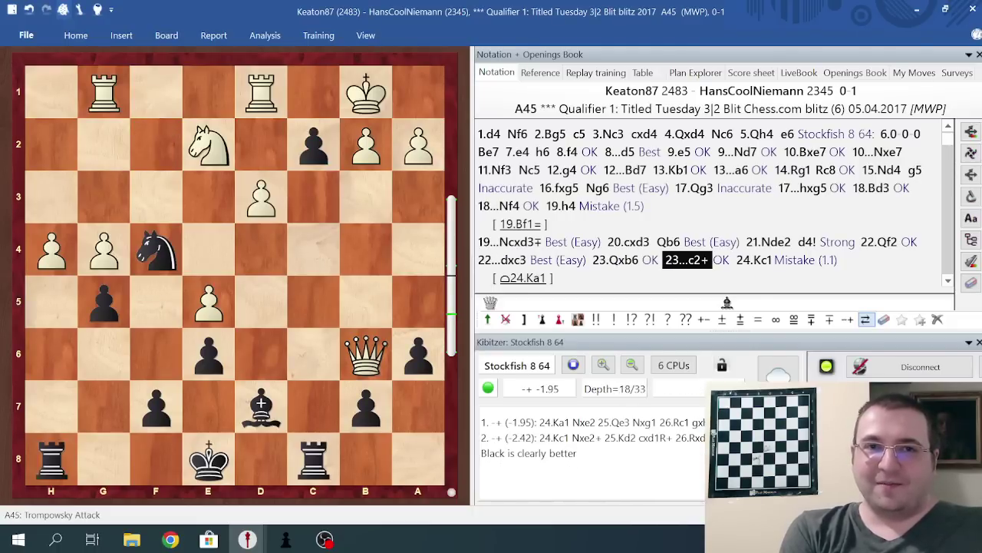
Follow the main line from 24.Kc1 through 24...Nxe2+ and 25...cxd1Q+ to 26...Nf4 with the engine running
key(Right)
key(Left)
key(Right)
key(Return)
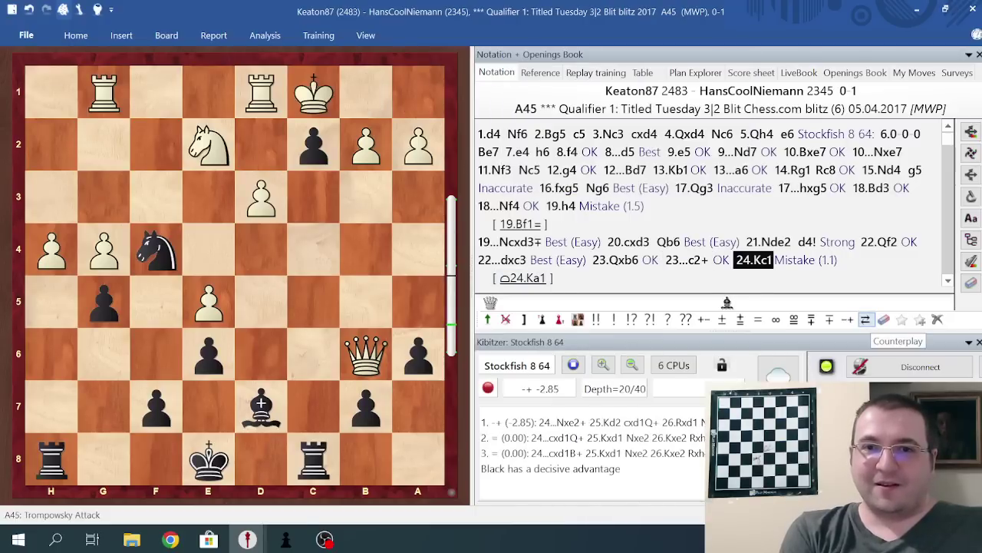
key(Right)
key(Right)
key(Right)
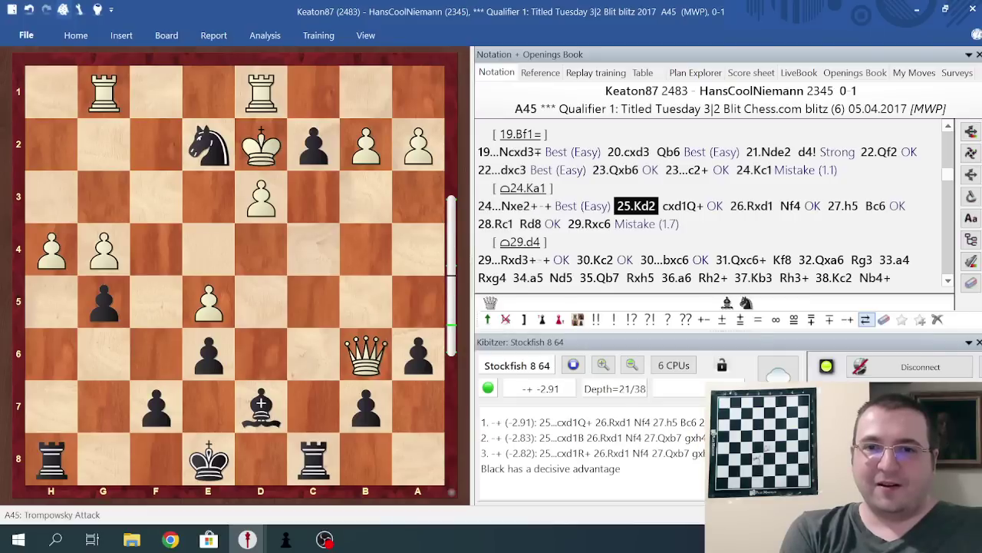
key(Right)
key(Right)
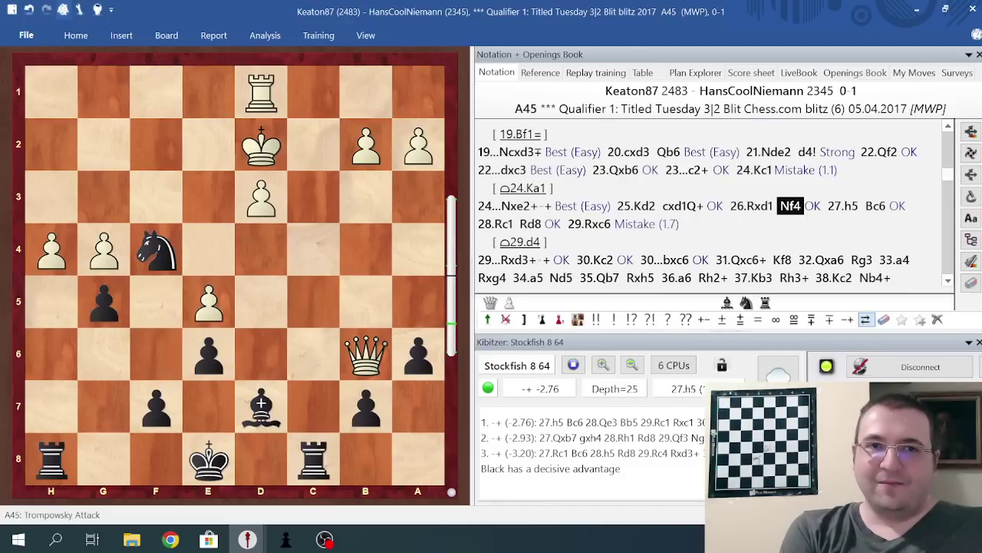
Play through the game's moves from 27.h5 to 28...Rd8 on the board
key(Right)
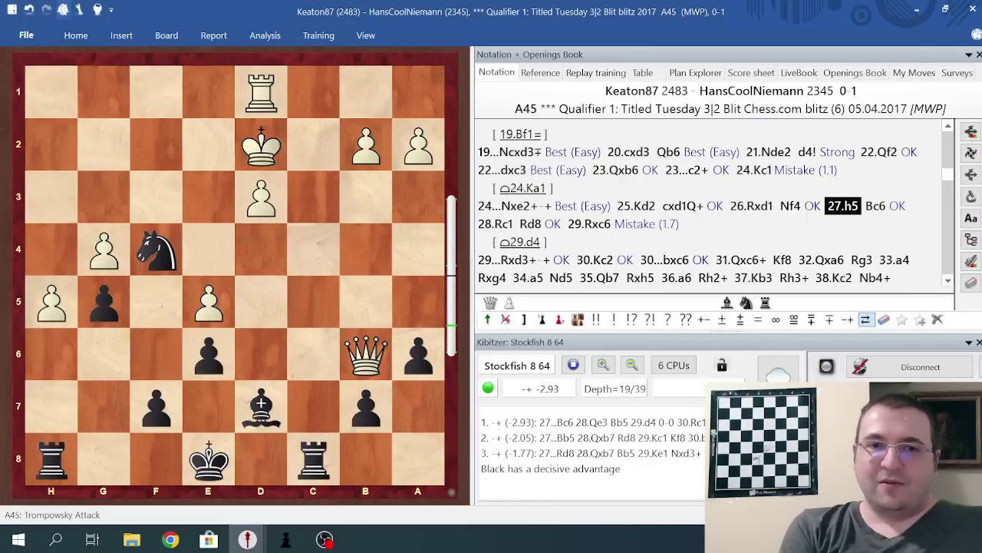
key(Right)
key(Right)
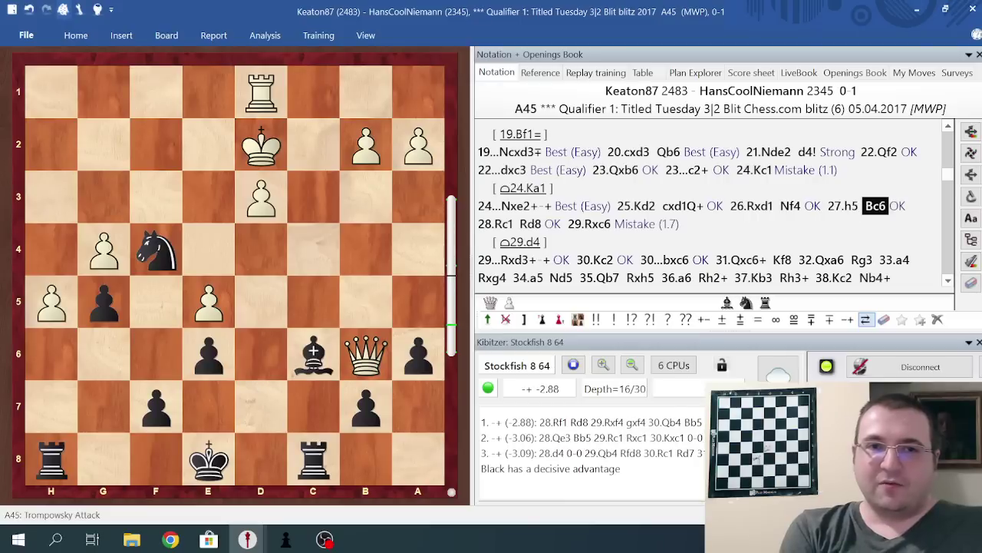
key(Right)
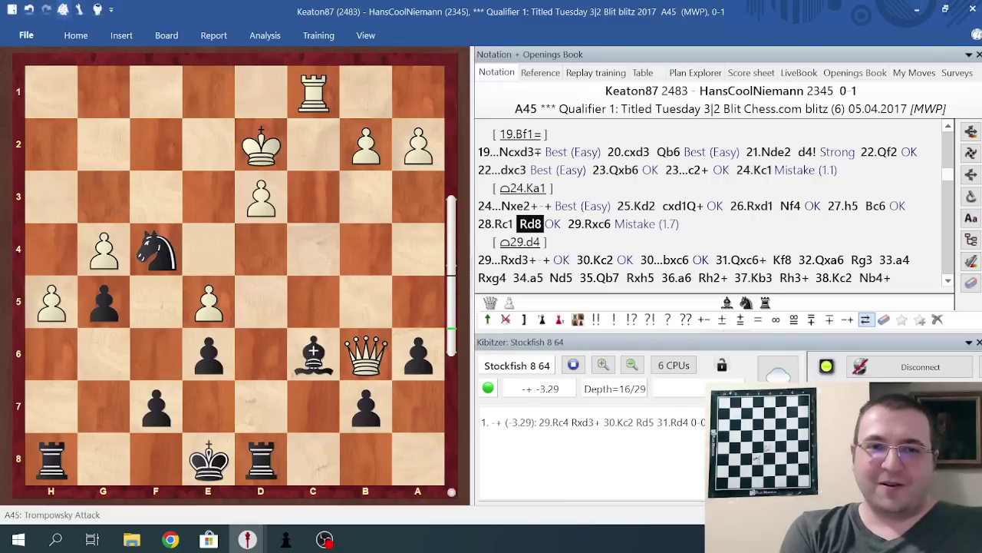
Go back through the moves to the position after 26.Rxd1
key(Left)
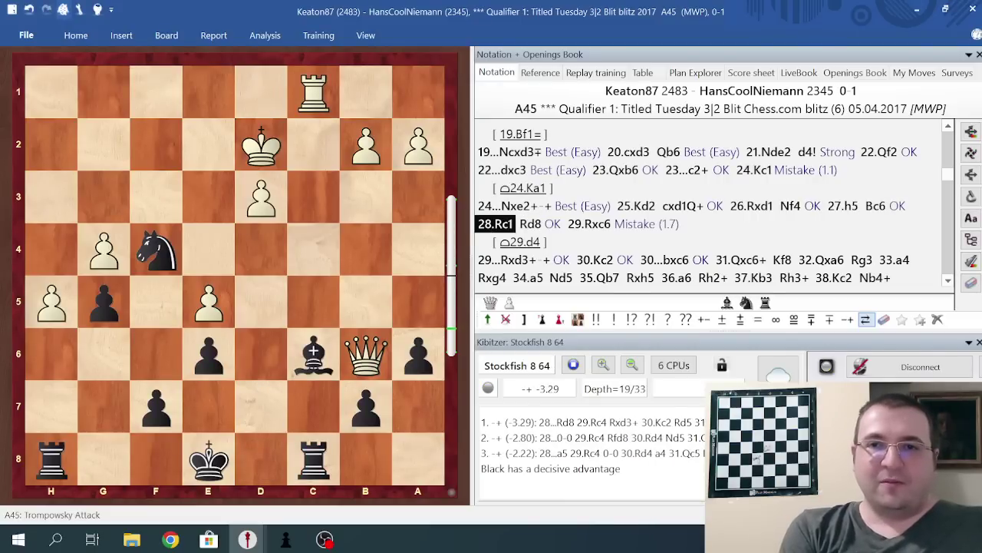
key(Left)
key(Left)
key(Left)
key(Left)
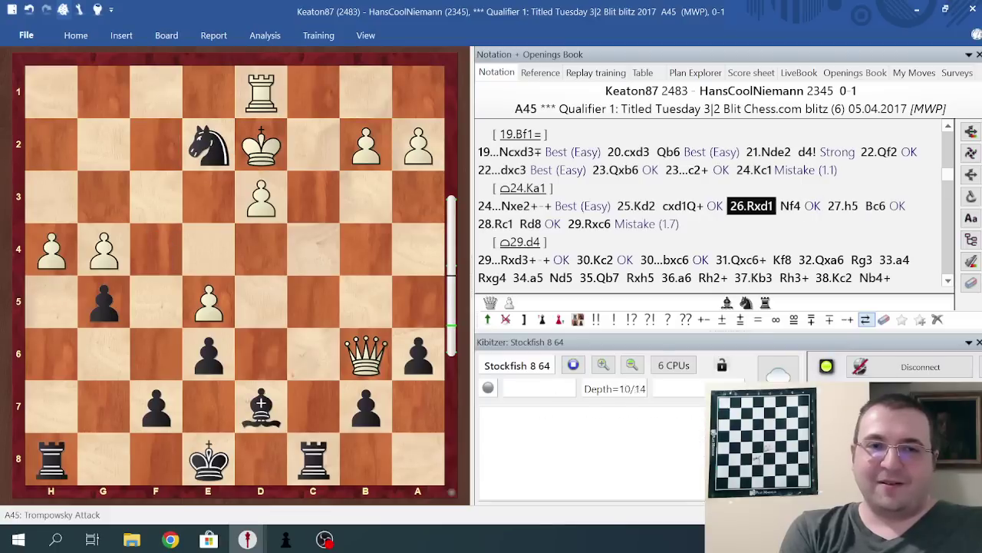
Replay the moves from 26...Nf4 to 29...Rxd3+, choosing the game move 29.Rxc6 over the variation 29.d4
key(Right)
key(Right)
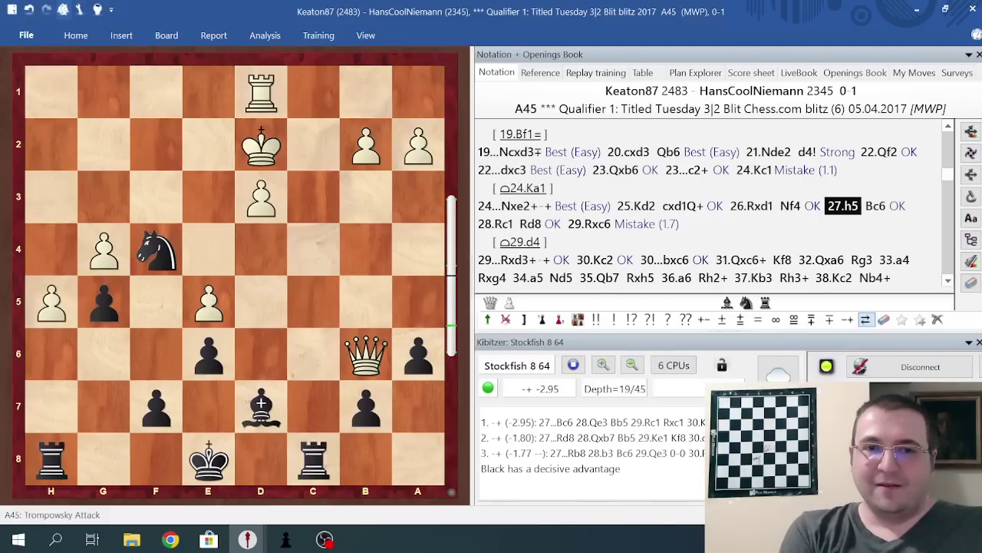
key(Right)
key(Right)
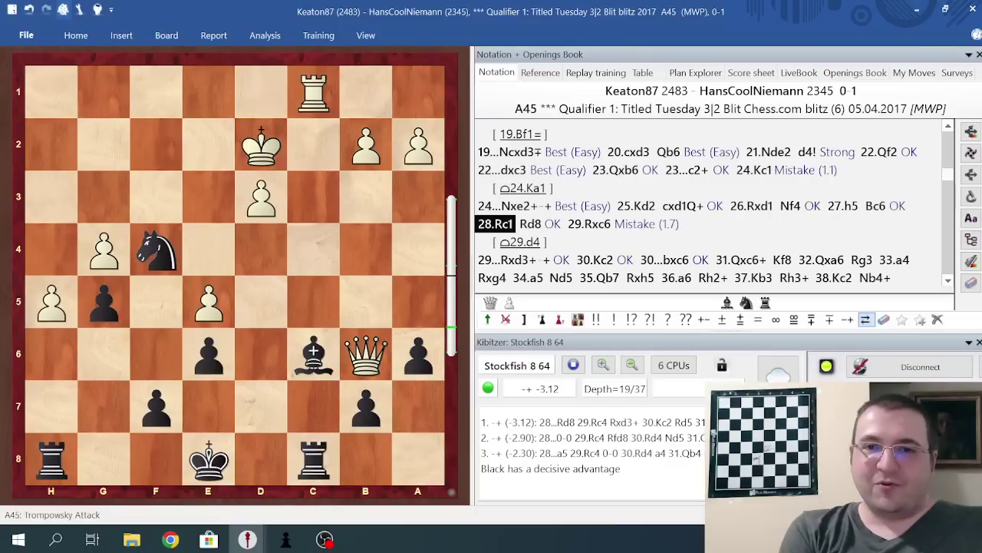
key(Right)
key(Right)
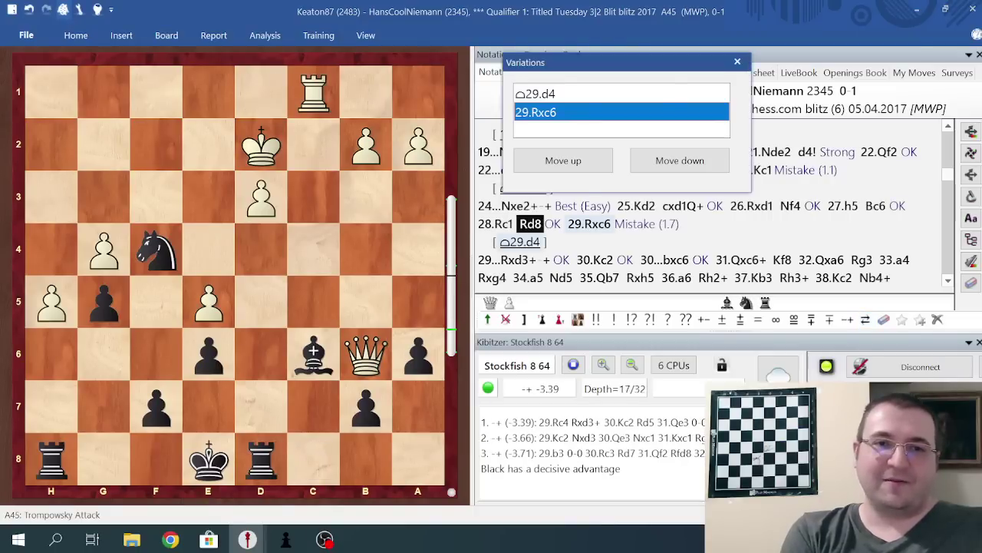
key(Return)
key(Right)
key(Right)
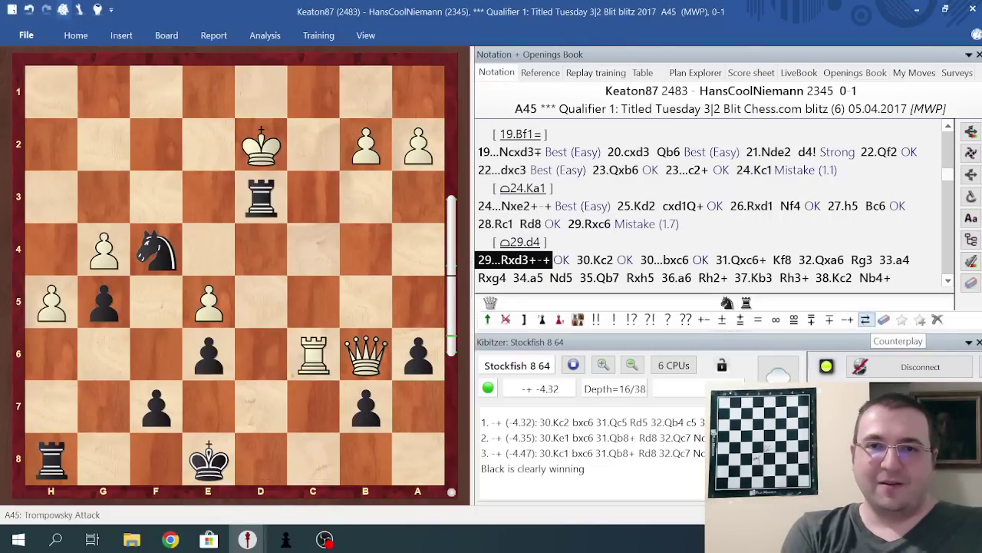
Review 29...Rxd3+ once more and continue through the main line to 32...Rg3
key(Left)
key(Right)
key(Right)
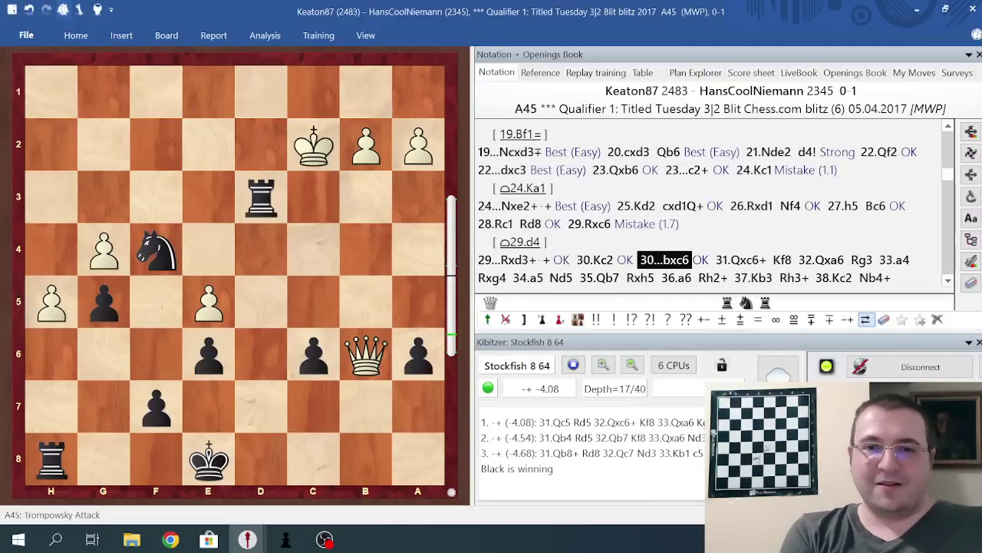
key(Right)
key(Right)
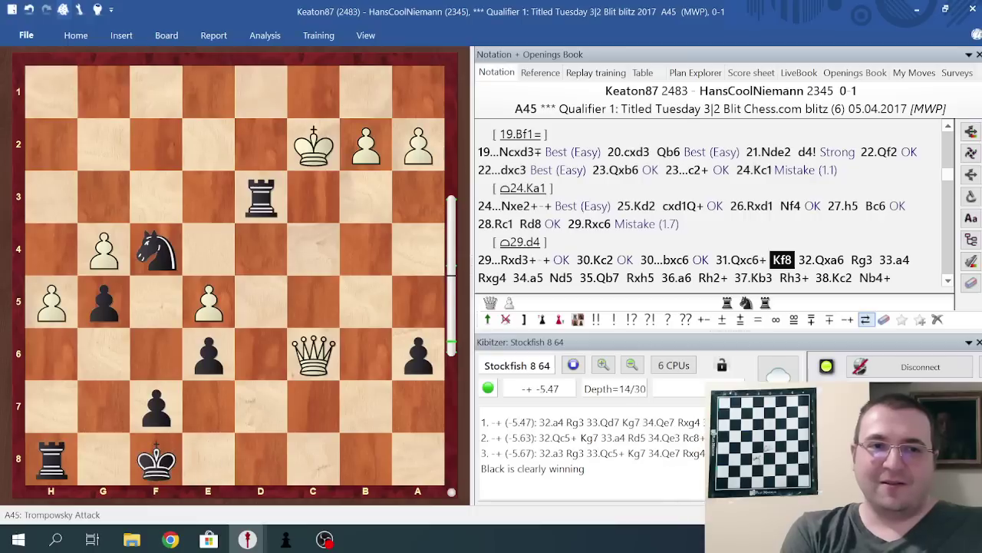
key(Right)
key(Right)
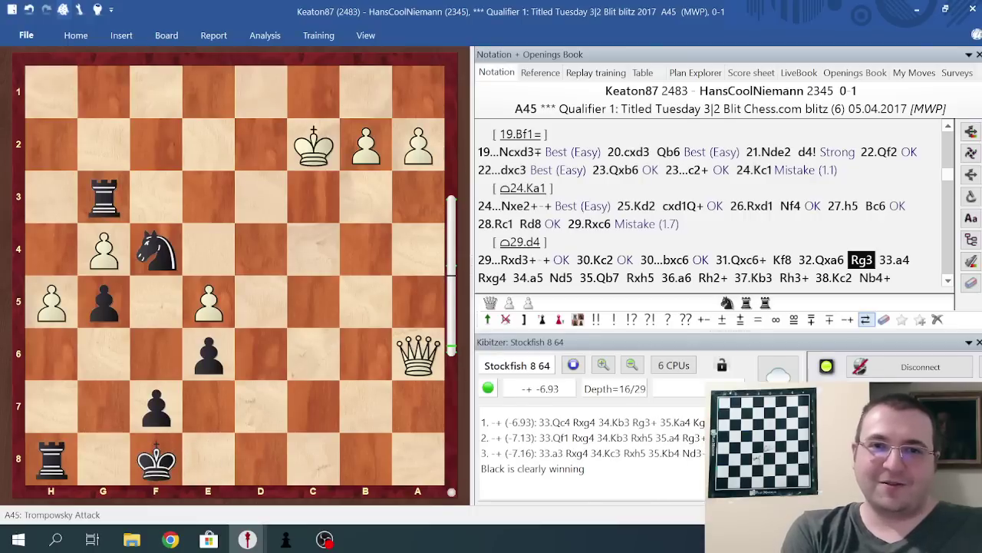
Recheck the position after 32.Qxa6, and follow the game on to 35...Rxh5
key(Left)
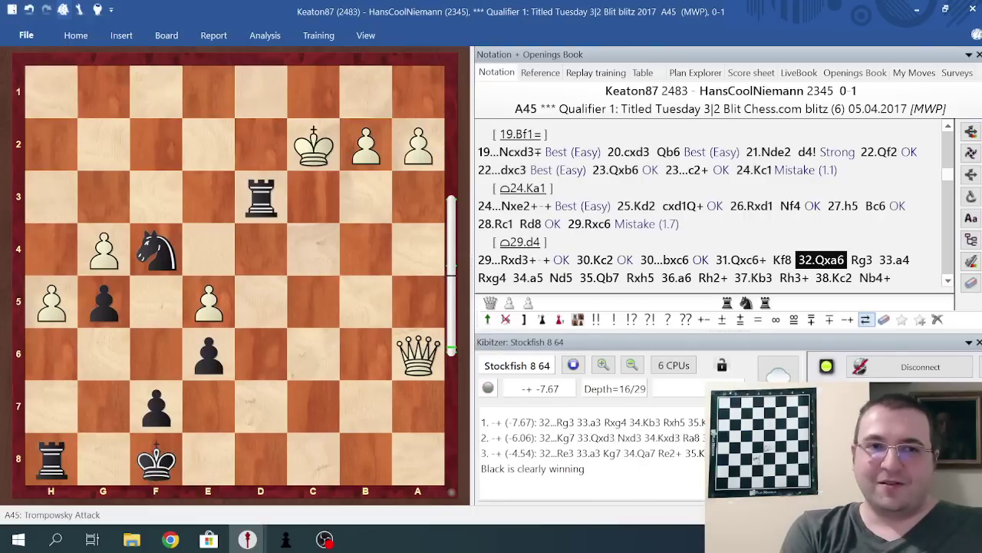
key(Right)
key(Right)
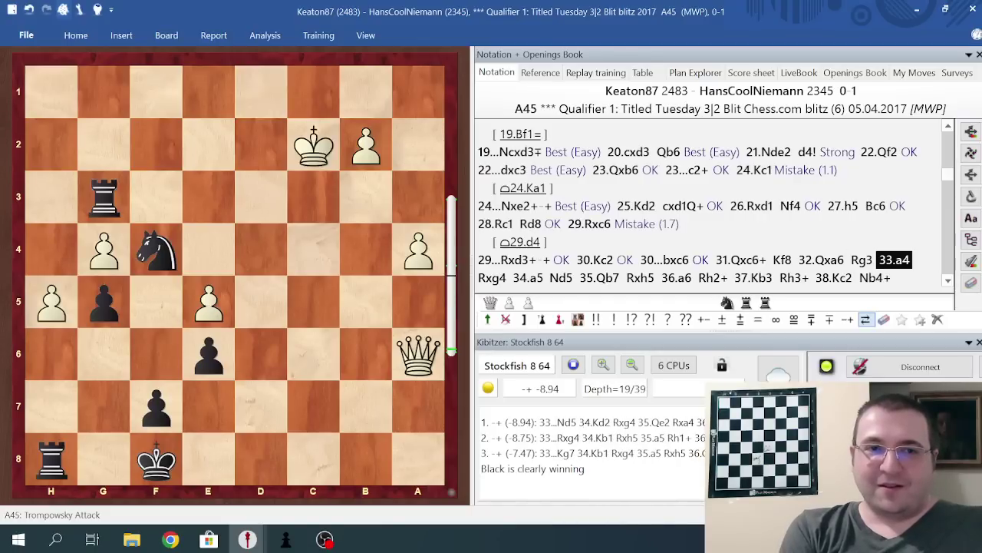
key(Right)
key(Right)
key(Right)
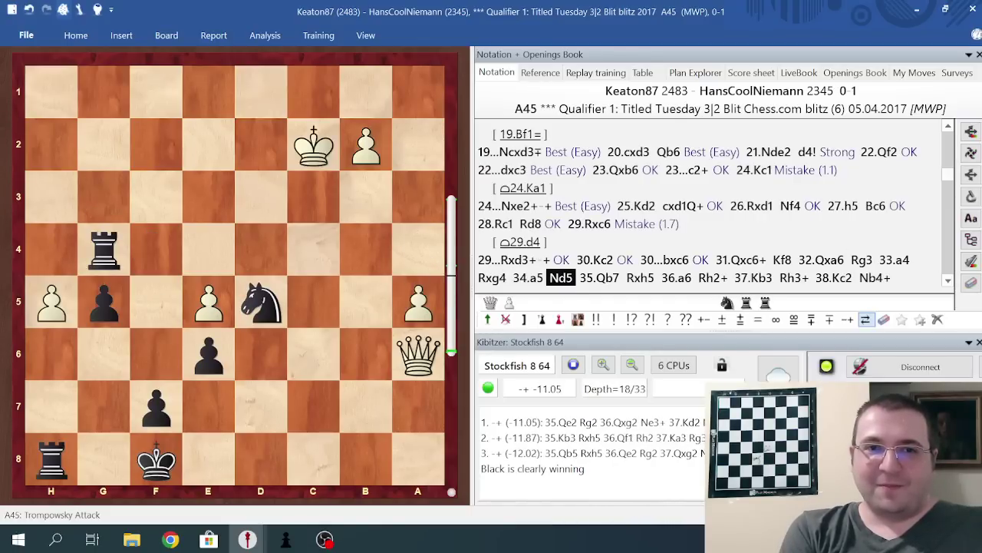
key(Right)
key(Right)
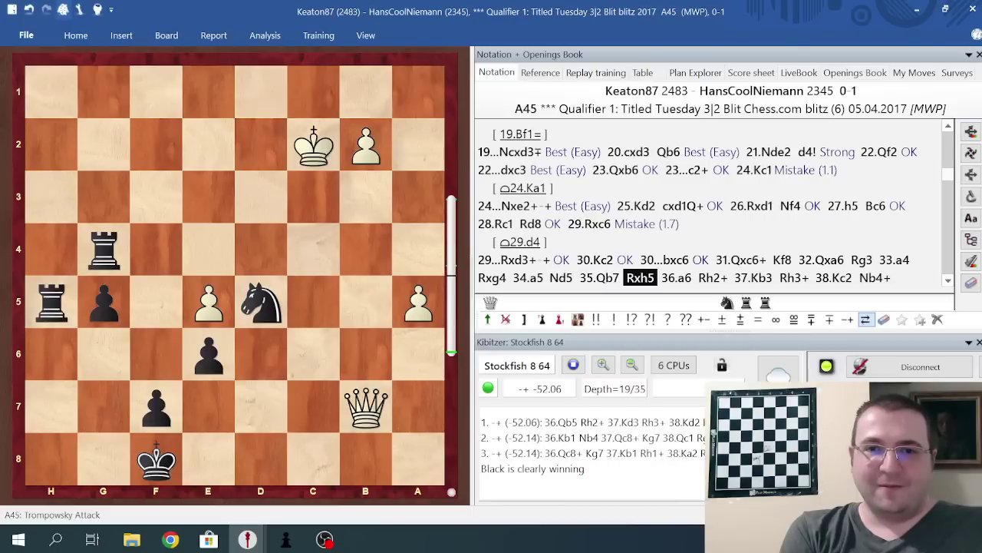
Play through the closing moves from 36.a6 to the final move 39...Nxa6
key(Right)
key(Right)
key(Right)
key(Right)
key(Right)
key(Right)
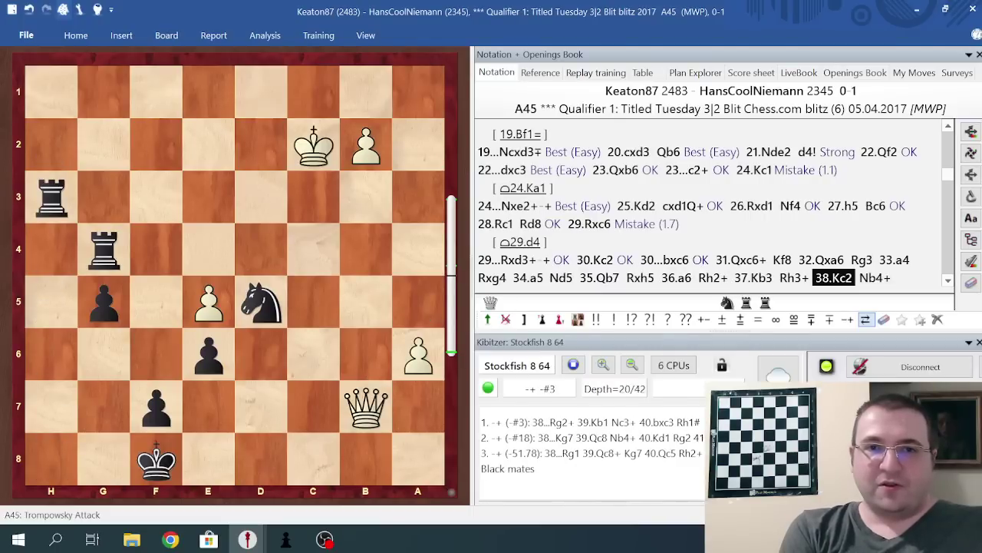
key(Right)
key(Right)
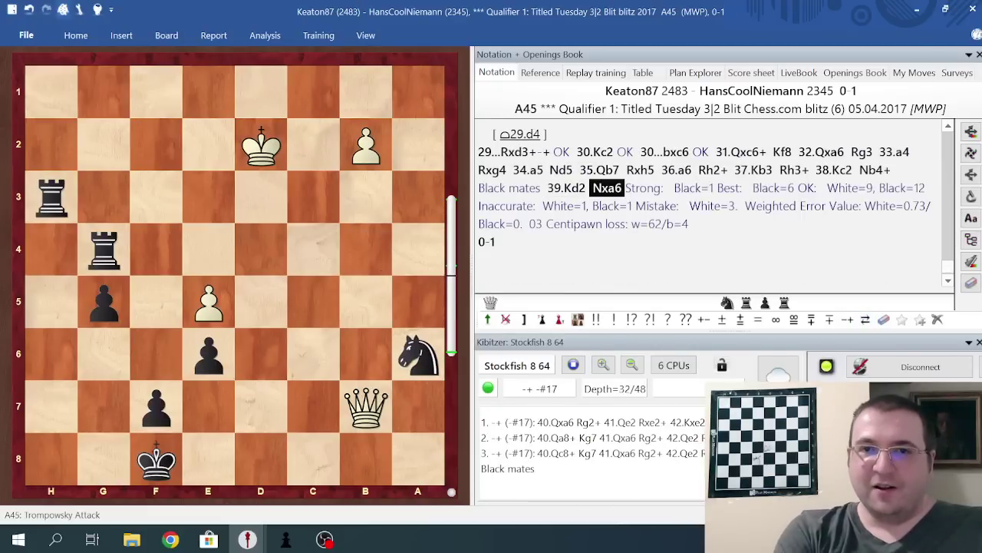
Switch off the Stockfish 8 kibitzer and replace the finished game with the round 7 E92 game from the same tournament
key(alt+F2)
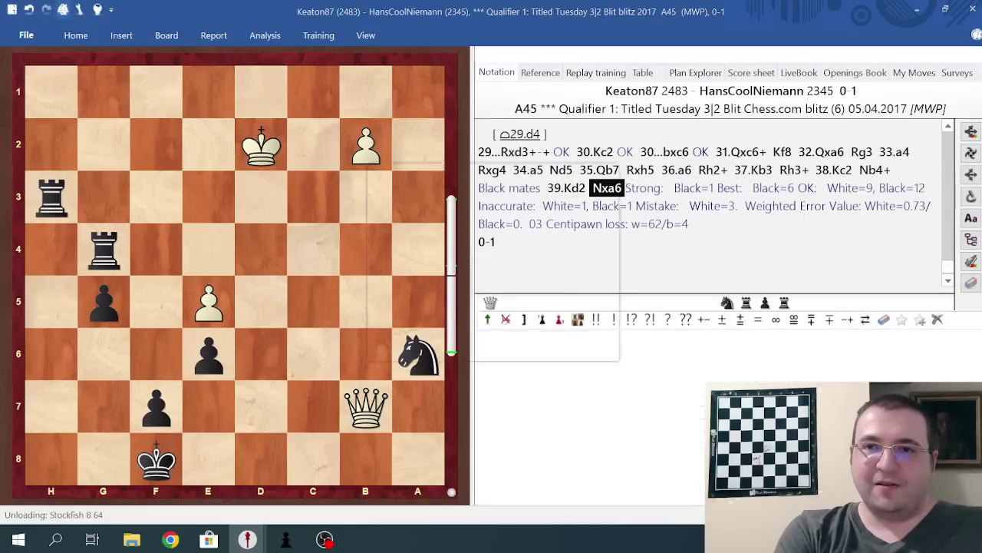
key(Escape)
click(90, 204)
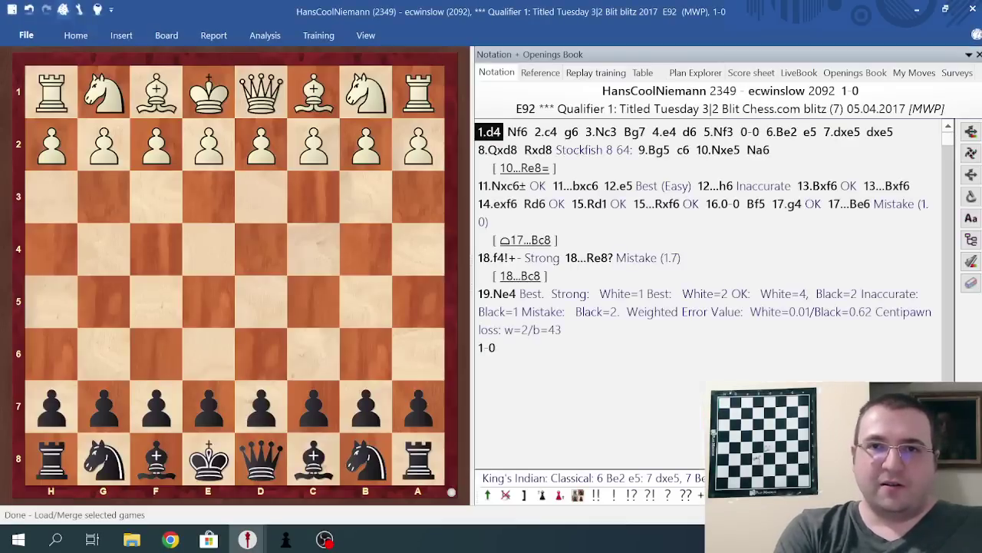
Flip the board to view it from White's side and start the default Stockfish 8 kibitzer
key(ctrl+f)
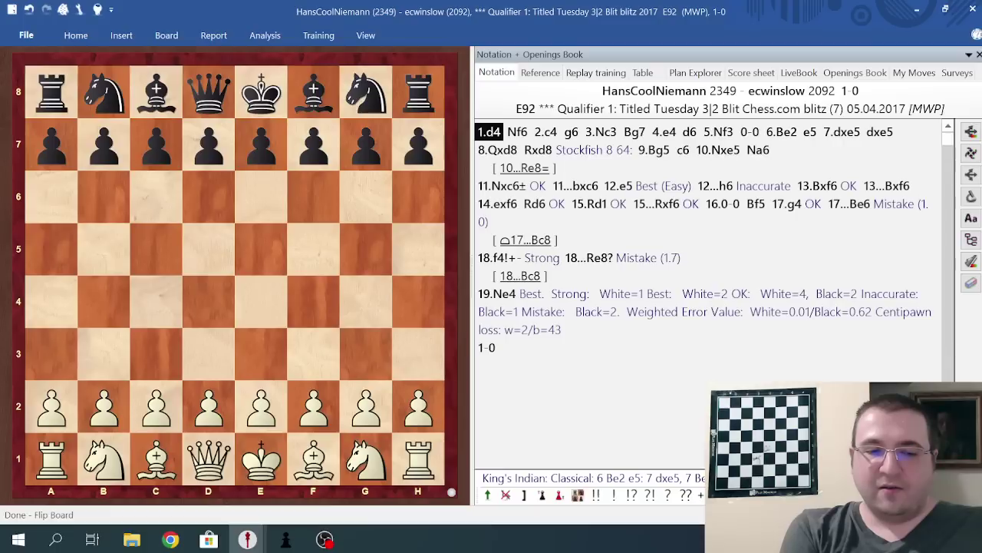
key(alt+F2)
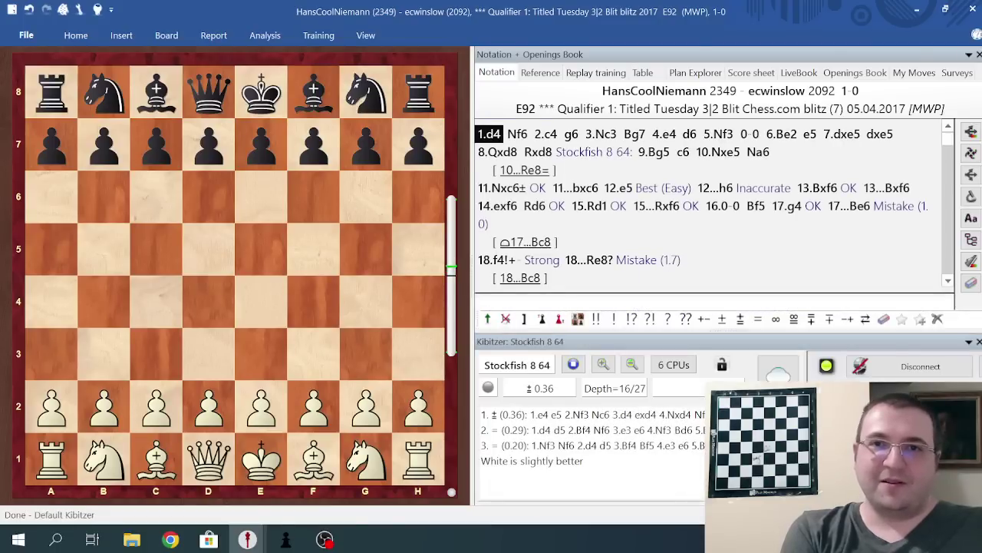
Jump to 8.Qxd8 and play through the moves to 10...Na6, choosing the game move over the 10...Re8 variation
click(497, 149)
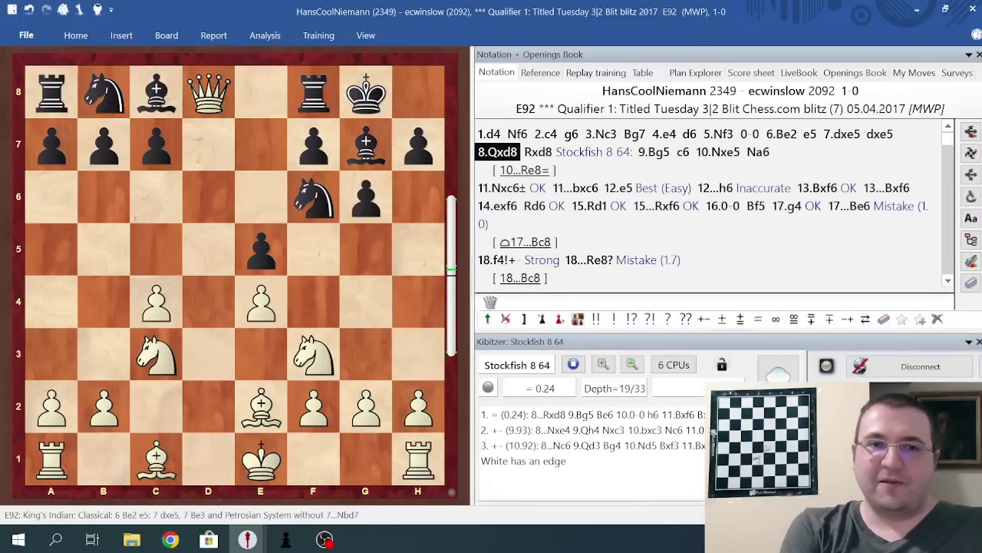
key(Right)
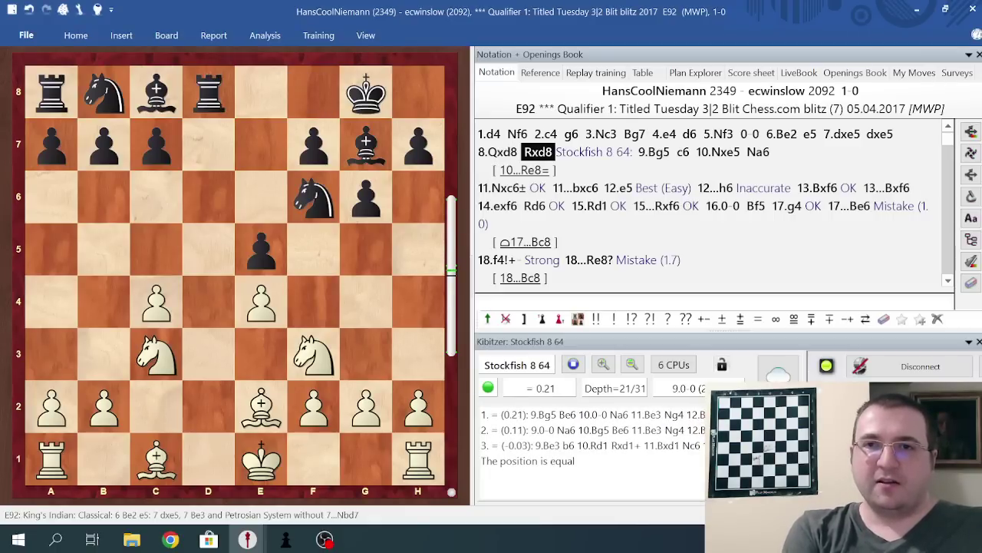
key(Right)
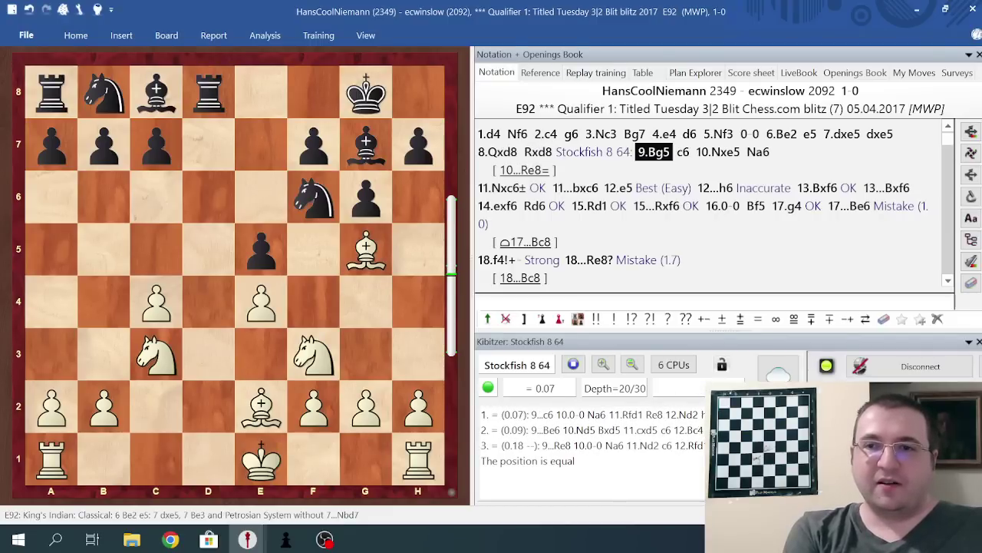
key(Right)
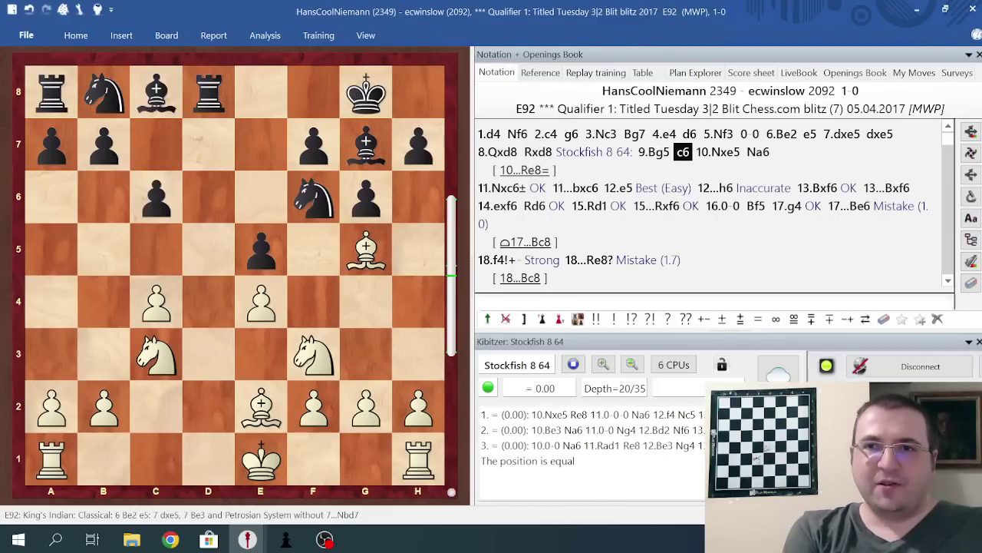
key(Right)
key(Right)
key(Return)
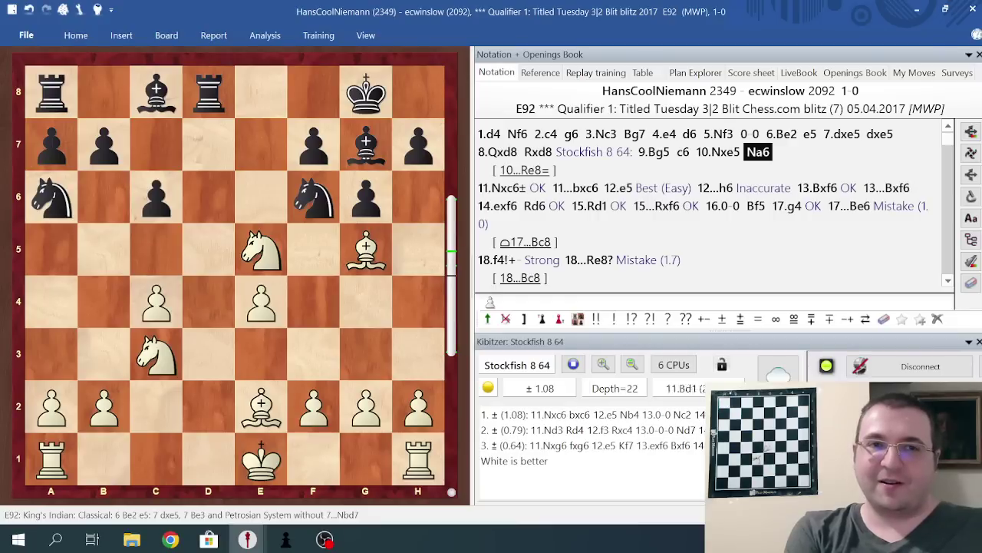
Examine 11.Nxc6 against the preceding position and continue through the game to 13.Bxf6
key(Right)
key(Left)
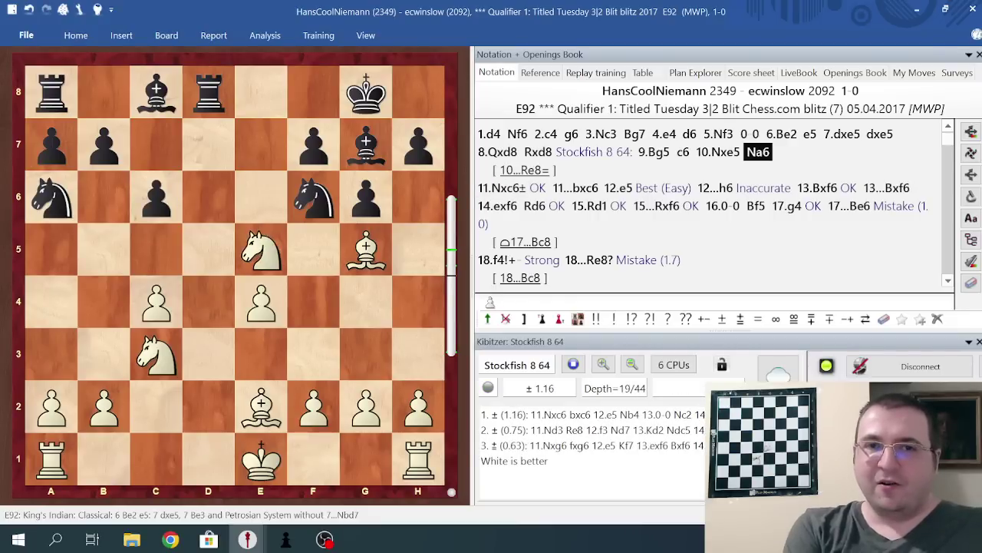
key(Right)
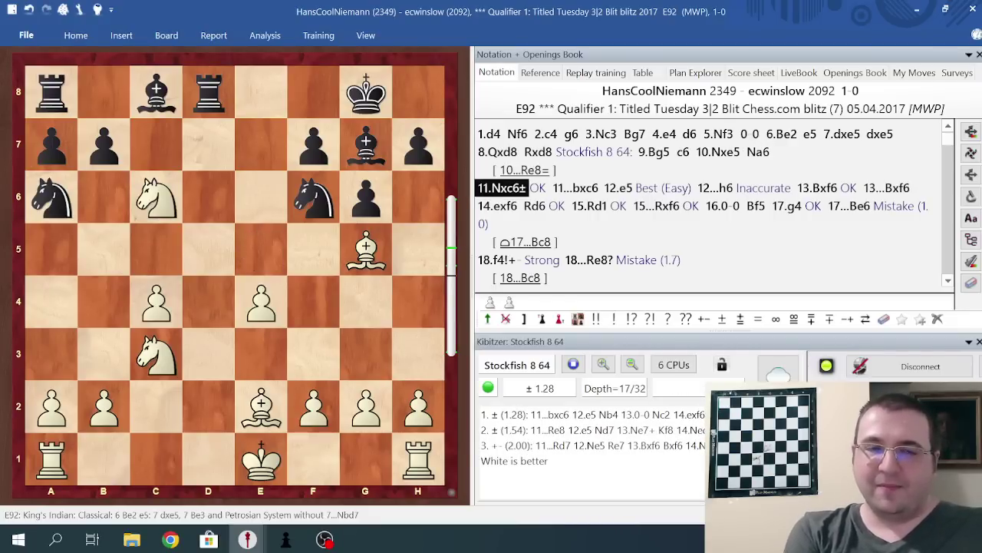
key(Right)
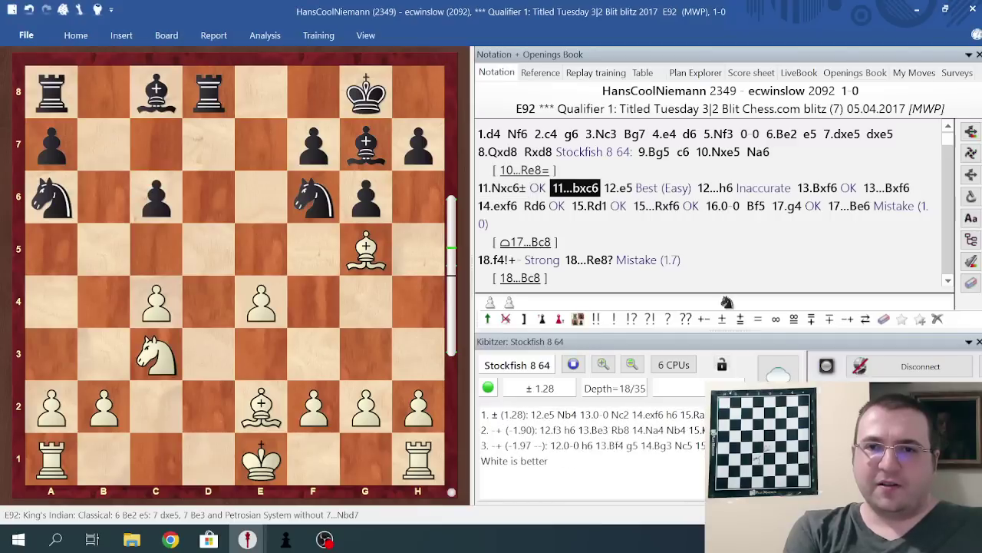
key(Right)
key(Right)
key(Right)
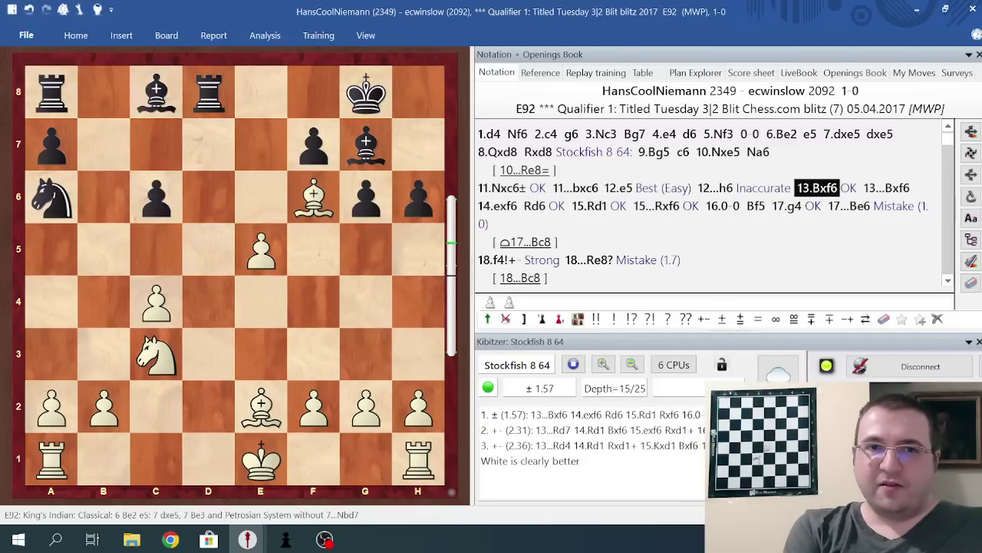
Play through the moves from 13...Bxf6 to 16...Bf5 with the engine evaluation running
key(Right)
key(Right)
key(Right)
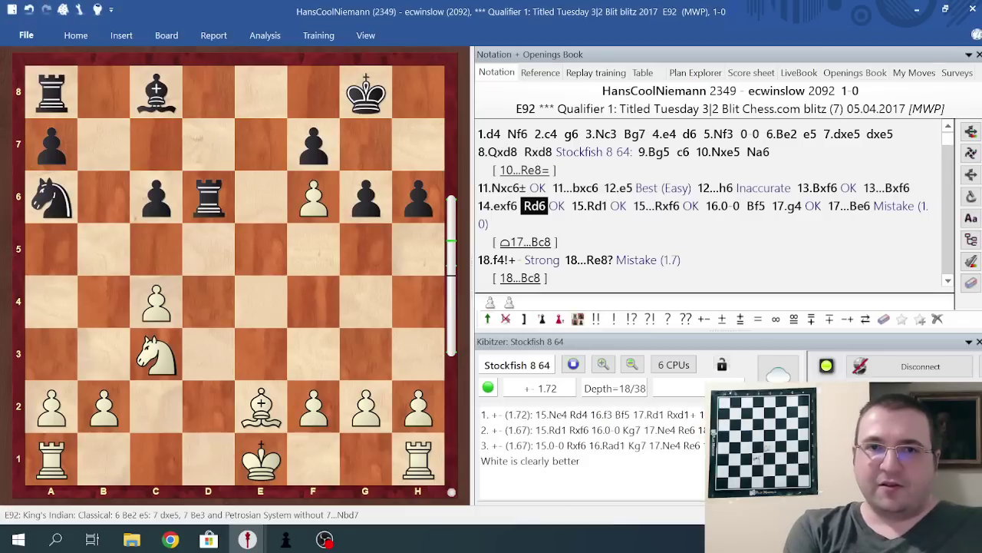
key(Right)
key(Right)
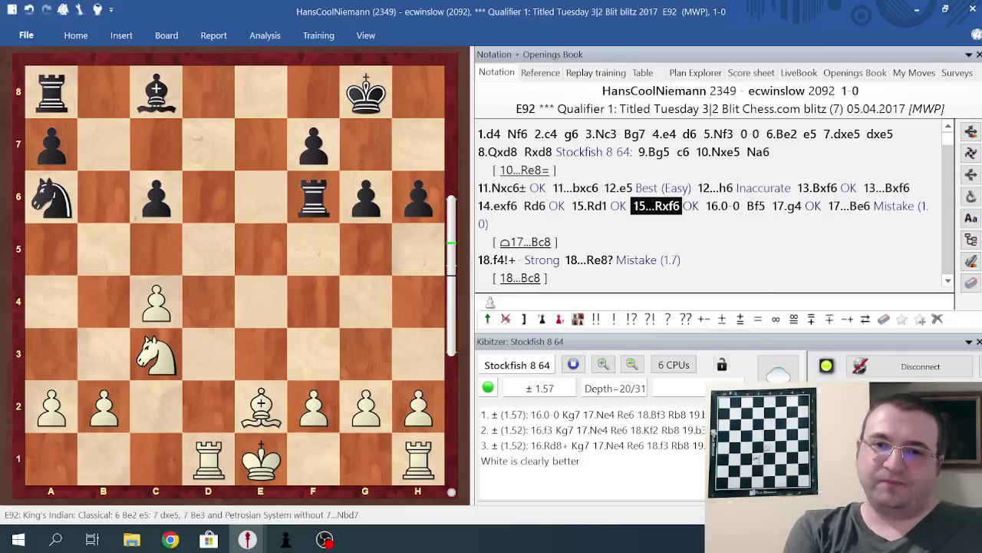
key(Right)
key(Right)
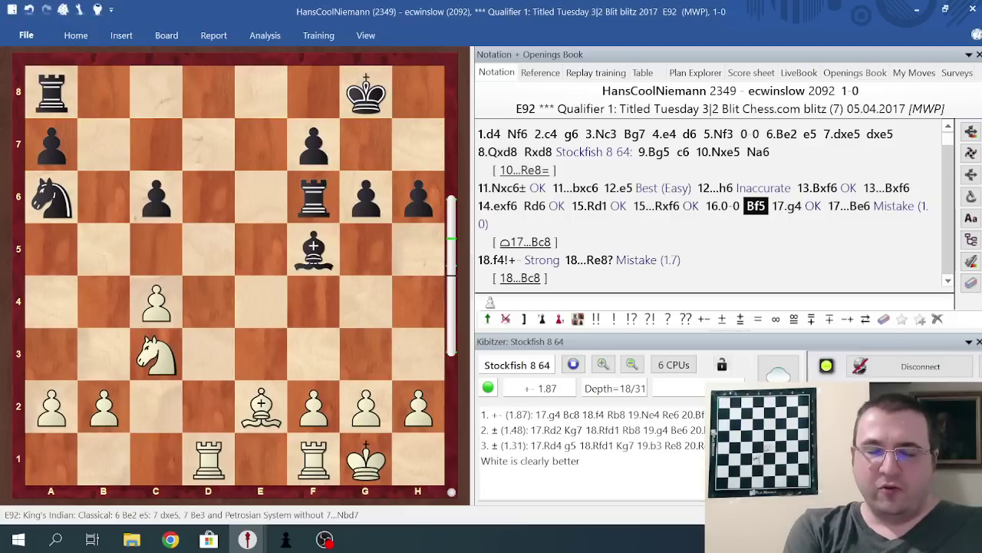
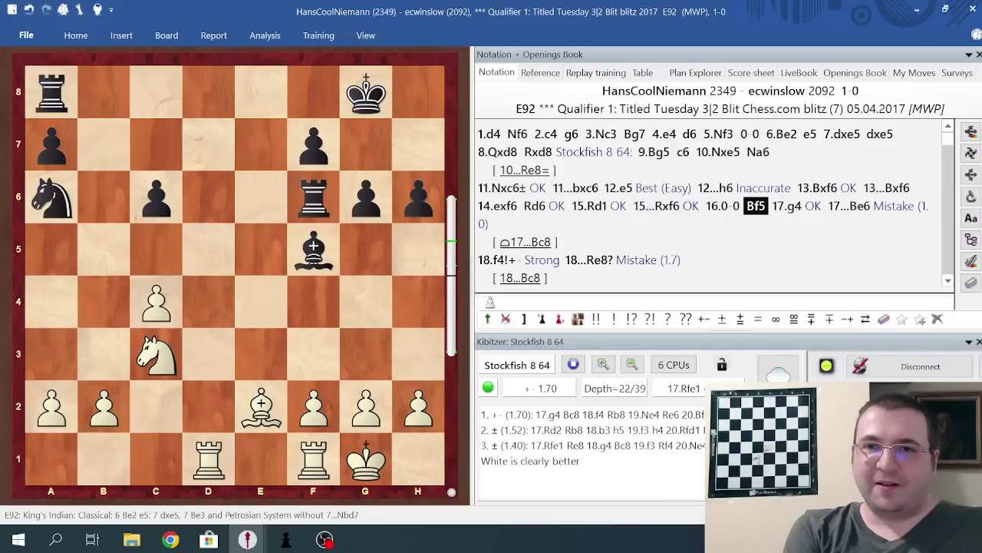
Play through 17.g4, the game move 17...Be6 and 18.f4 with the engine evaluating each position
key(Right)
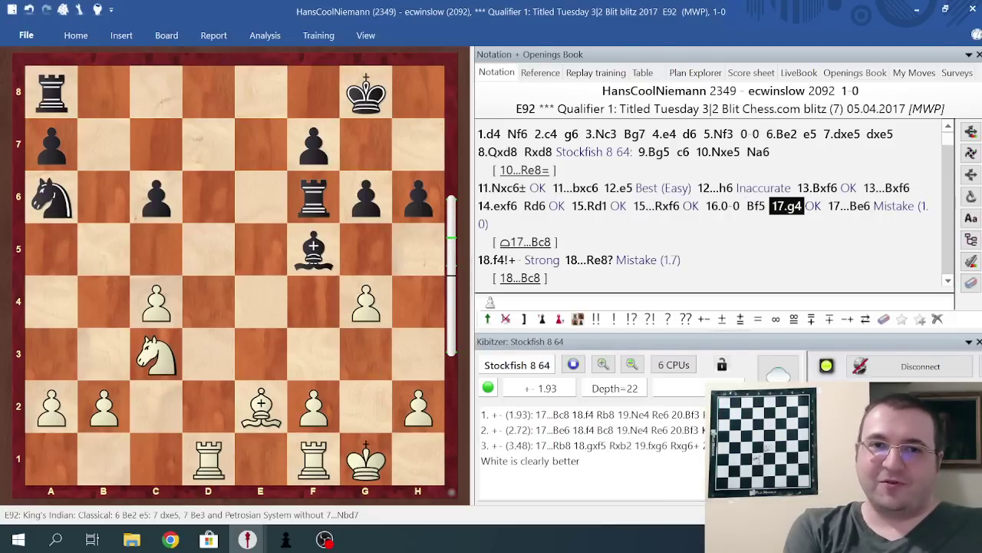
key(Right)
key(Return)
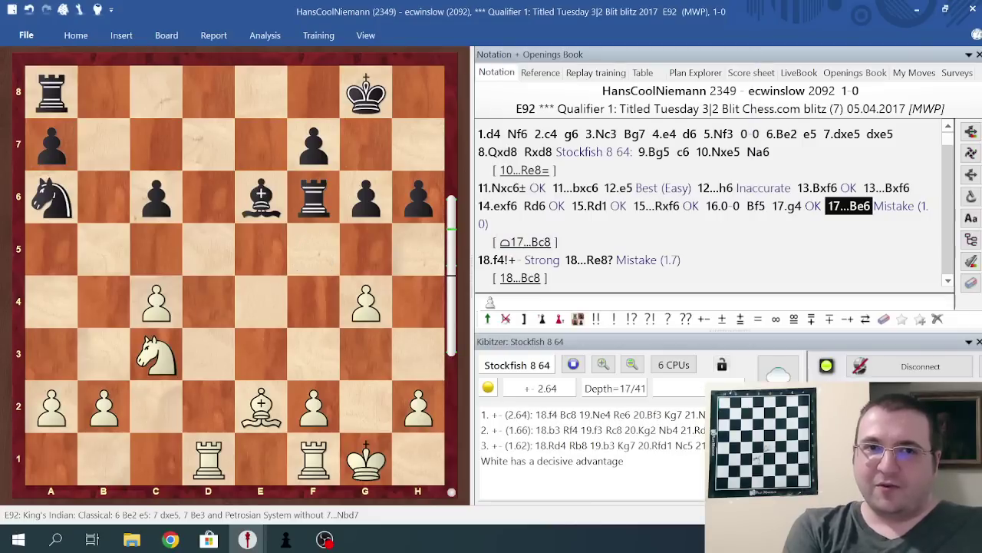
key(Right)
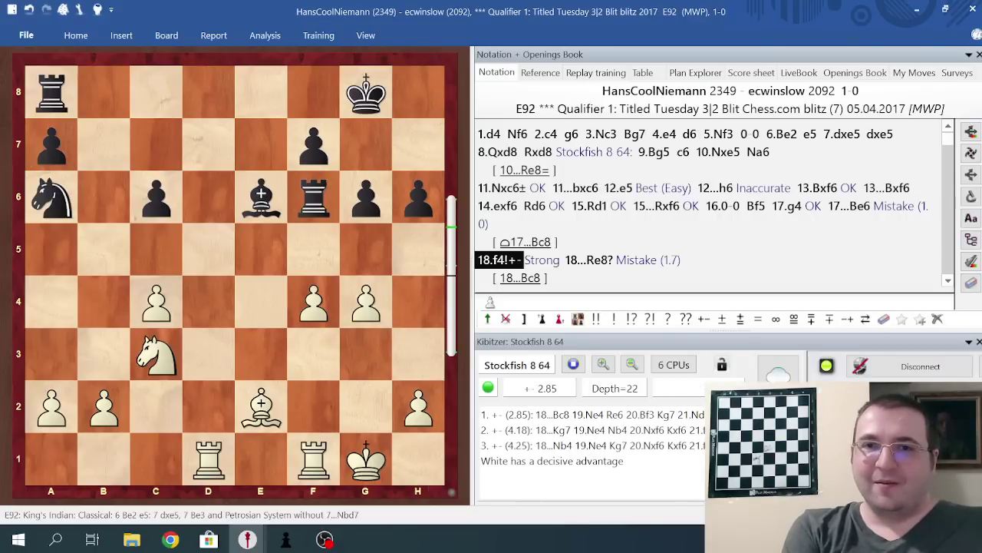
Return to 17.g4 to compare 17...Bc8 with 17...Be6, choose 17...Be6 and play on to the final move 19.Ne4
key(Left)
key(Left)
key(Right)
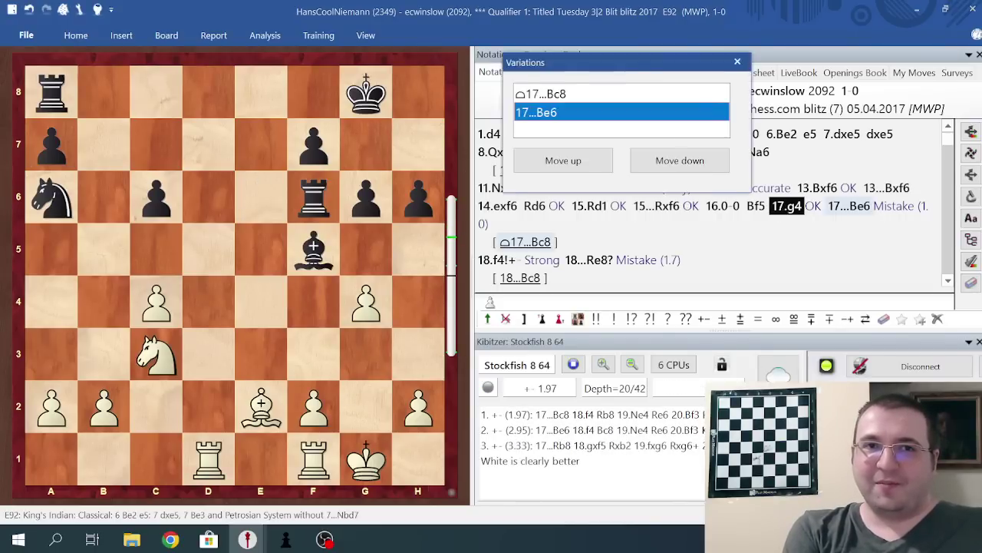
key(Return)
key(Right)
key(Right)
key(Right)
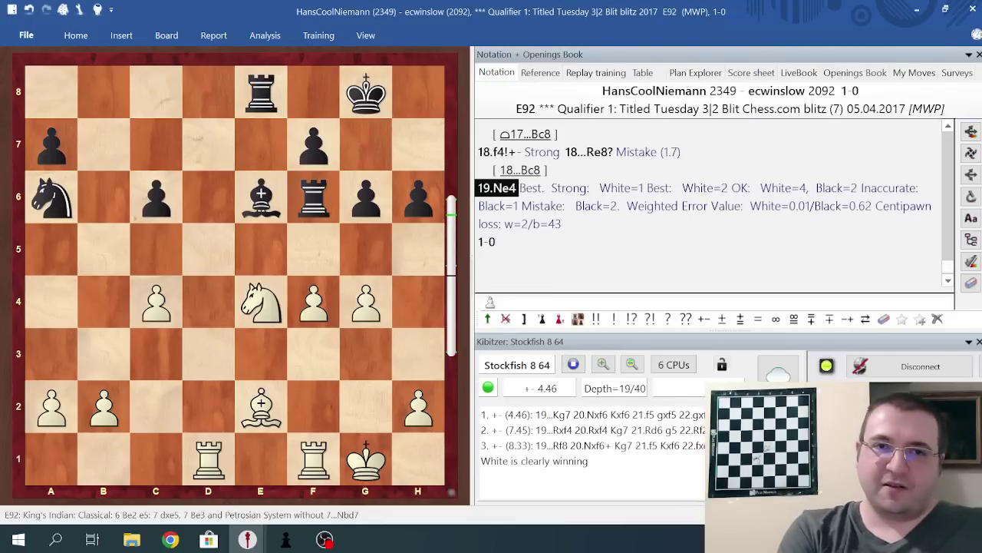
Close the kibitzer, load the next Titled Tuesday game (round 8, D13) and start the default Stockfish 8 kibitzer
key(alt+F2)
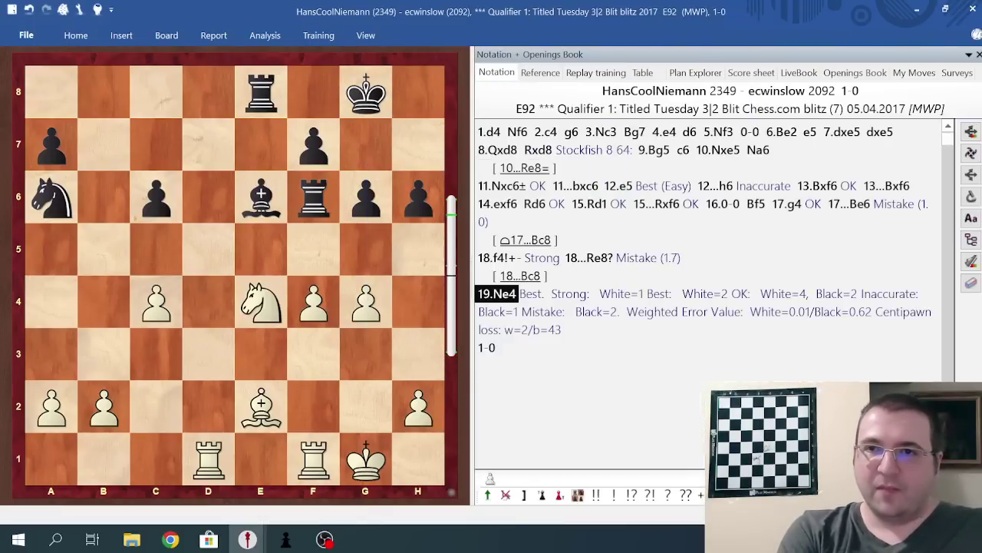
key(Escape)
key(Down)
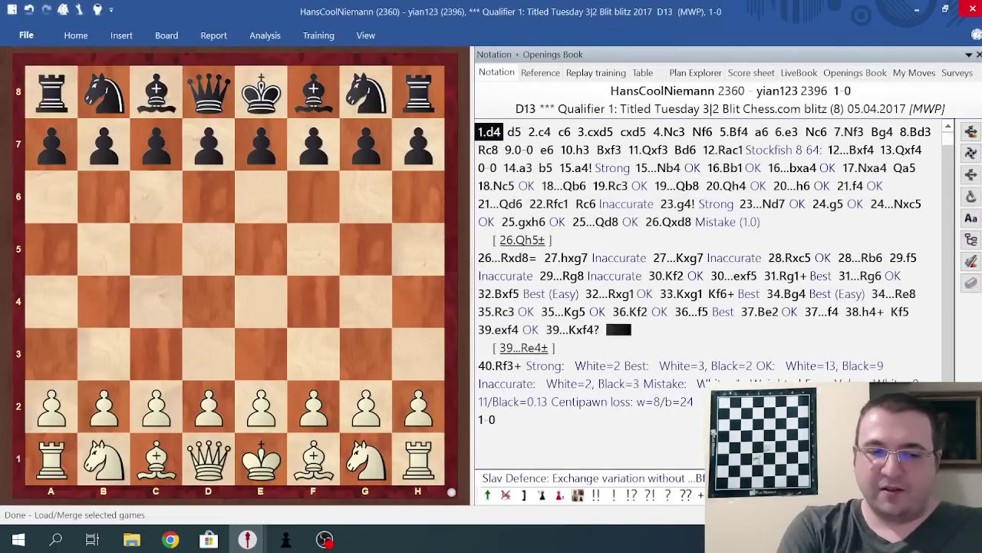
key(alt+F2)
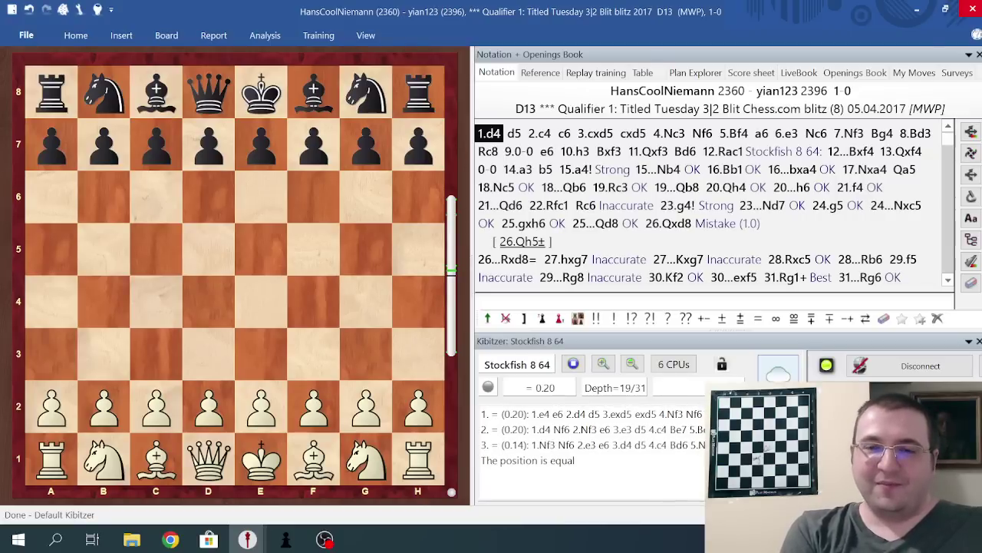
Play through the Slav Exchange opening moves from 1.d4 to 7.Nf3
key(Right)
key(Right)
key(Right)
key(Right)
key(Right)
key(Right)
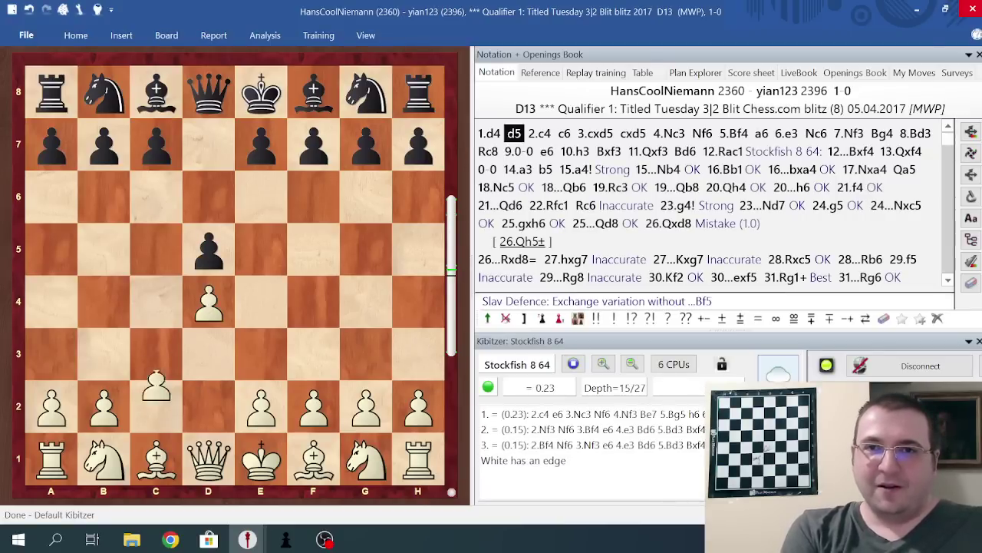
key(Right)
key(Right)
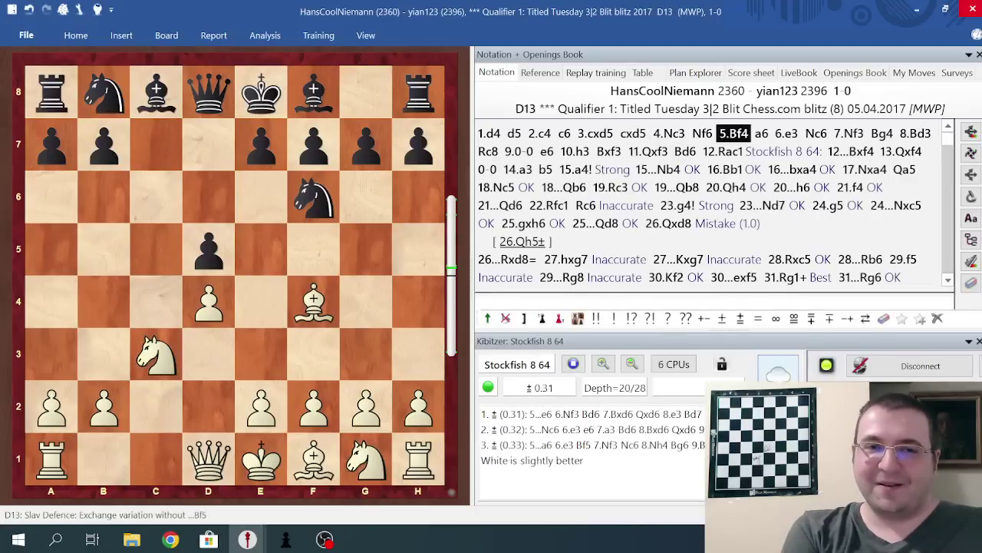
key(Right)
key(Right)
key(Right)
key(Right)
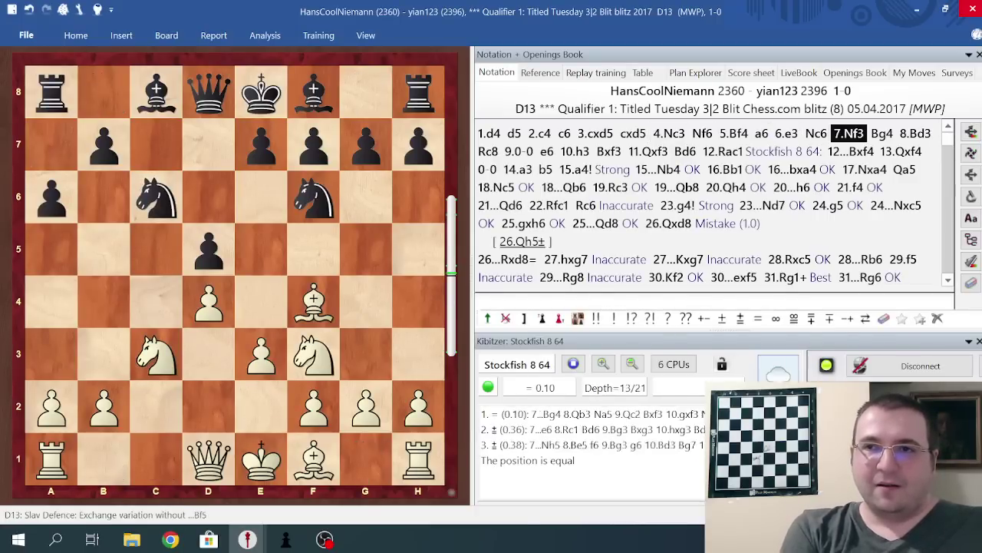
Continue through the opening moves from 7...Bg4 to 11...Bd6
key(Right)
key(Right)
key(Right)
key(Right)
key(Right)
key(Right)
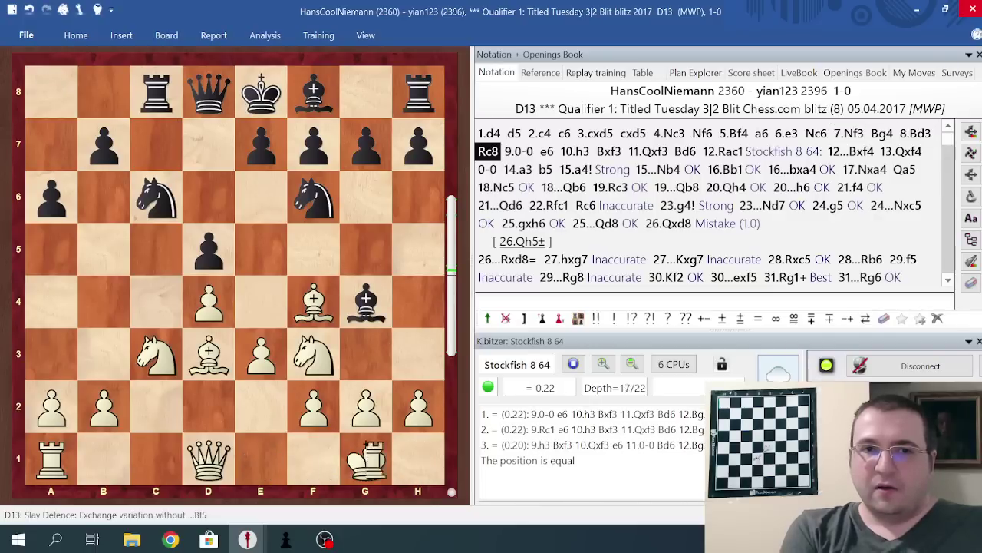
key(Right)
key(Right)
key(Right)
key(Right)
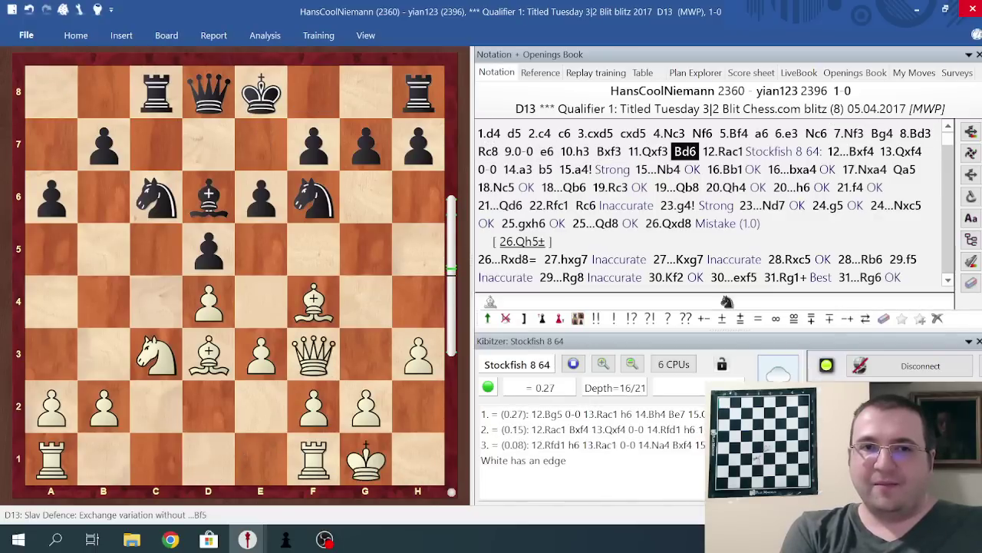
Play through the moves from 12.Rac1 to 14...b5 with the engine evaluation running
key(Right)
key(Right)
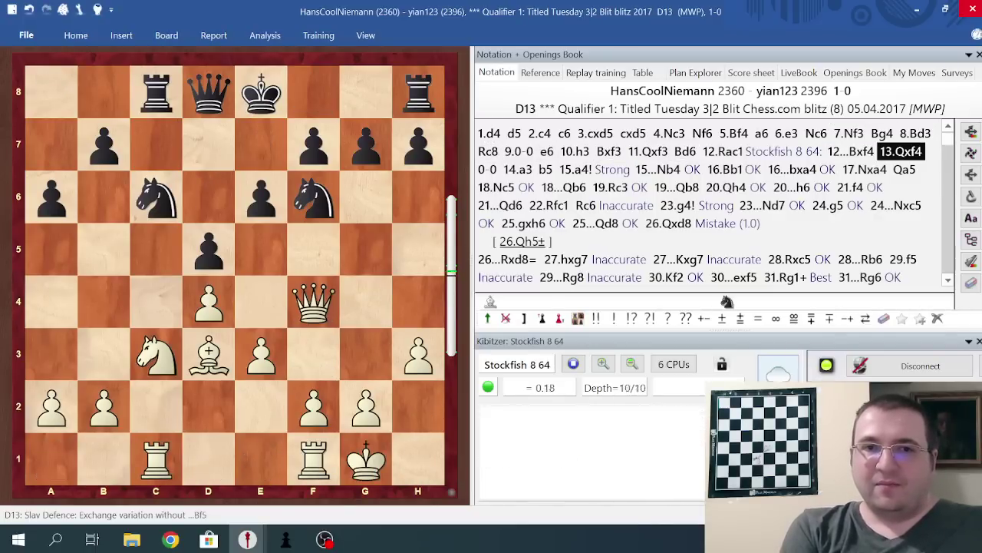
key(Right)
key(Right)
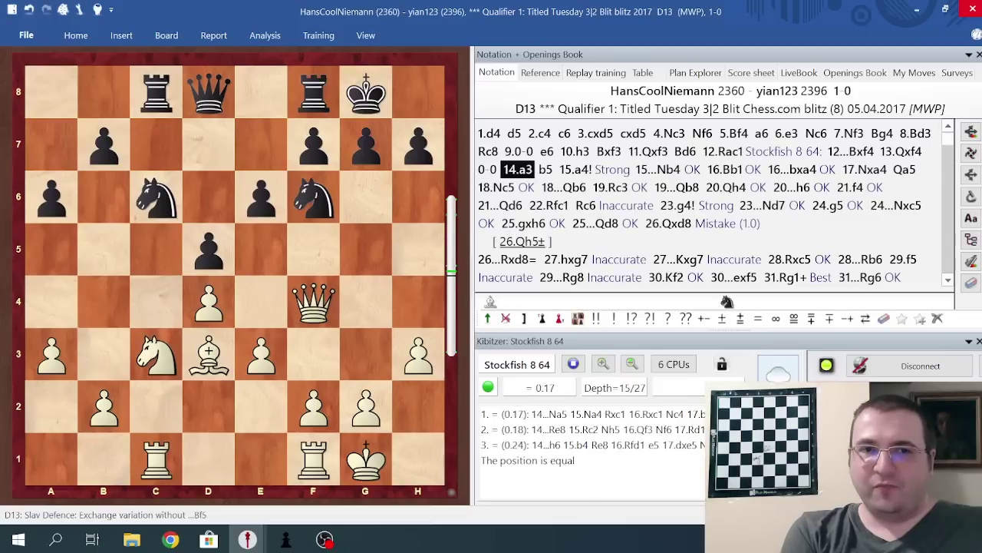
key(Right)
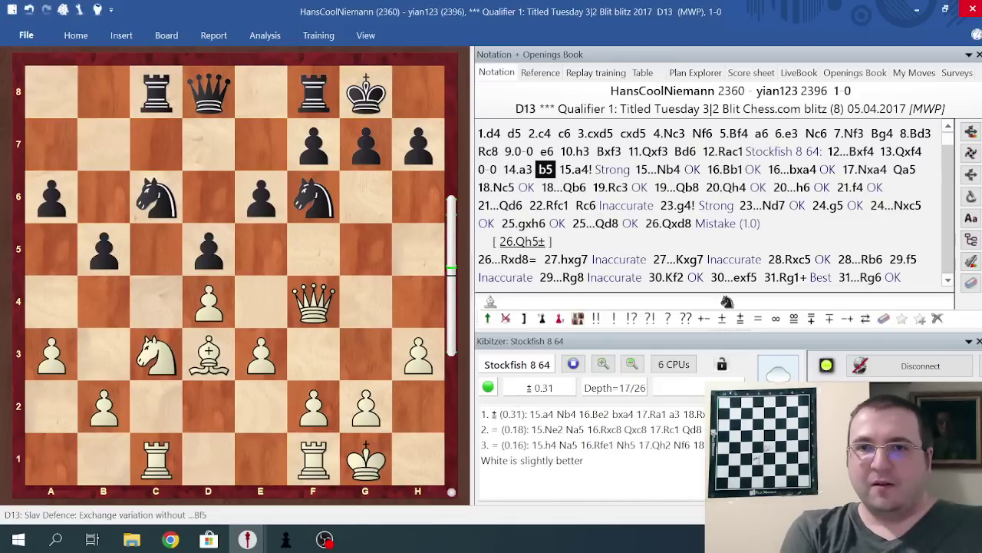
Recheck the position after 14.a3 and continue through 15.a4 and 15...Nb4 to 16.Bb1
key(Left)
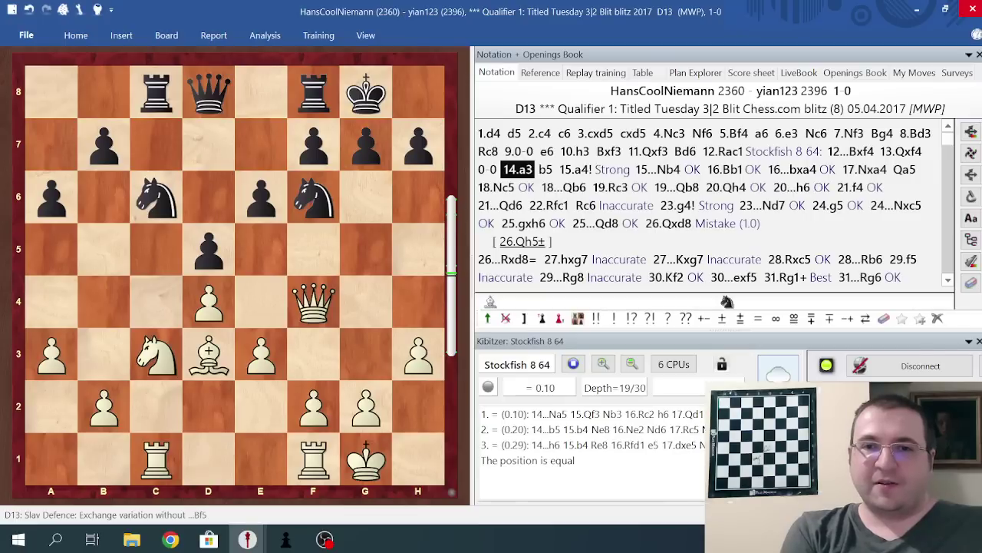
key(Right)
key(Right)
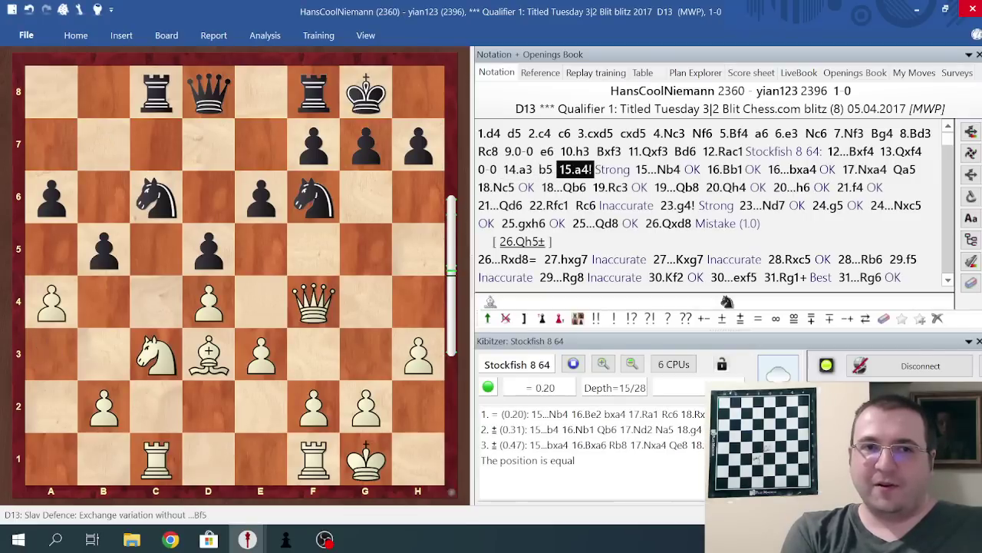
key(Right)
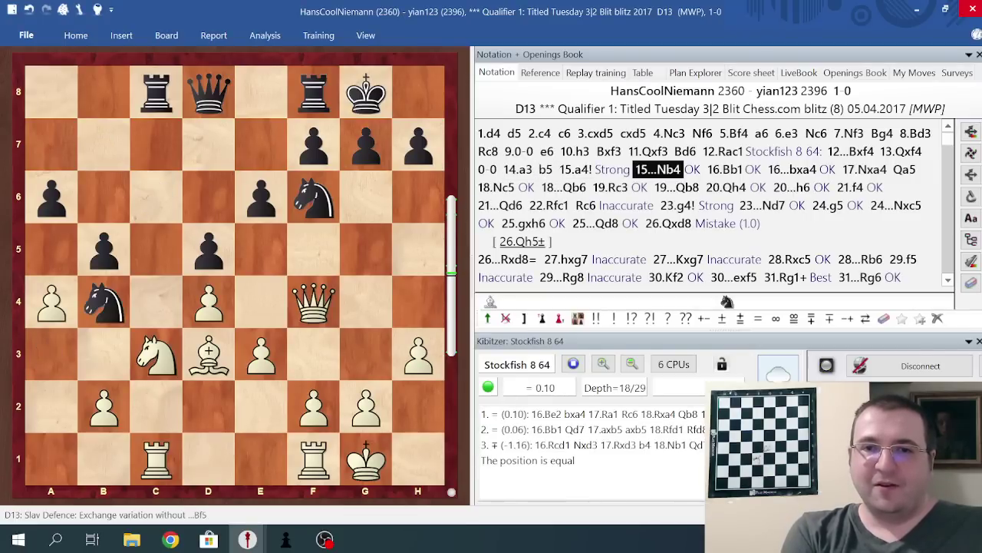
key(Right)
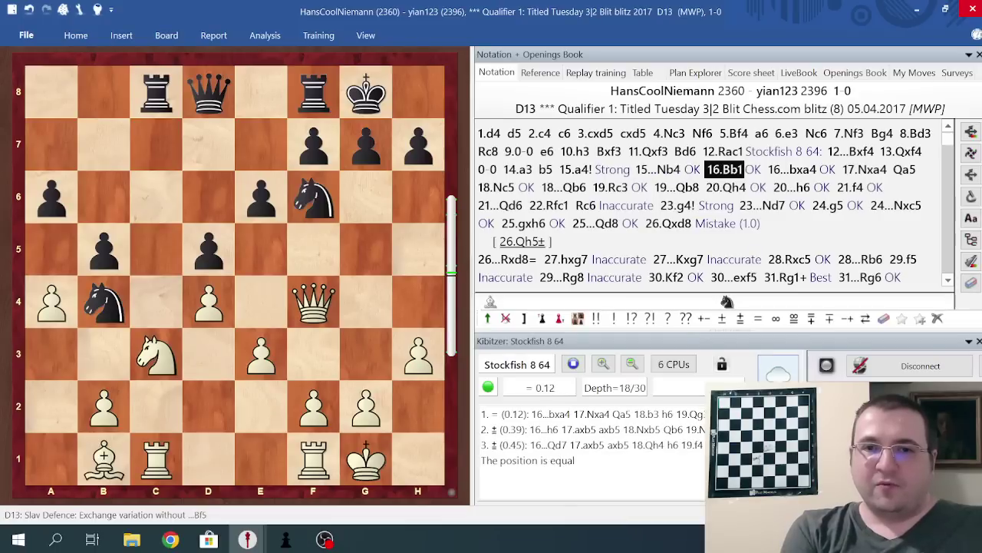
Examine 16.Bb1 against the position after 15...Nb4 and continue through the game to 18...Qb6
key(Left)
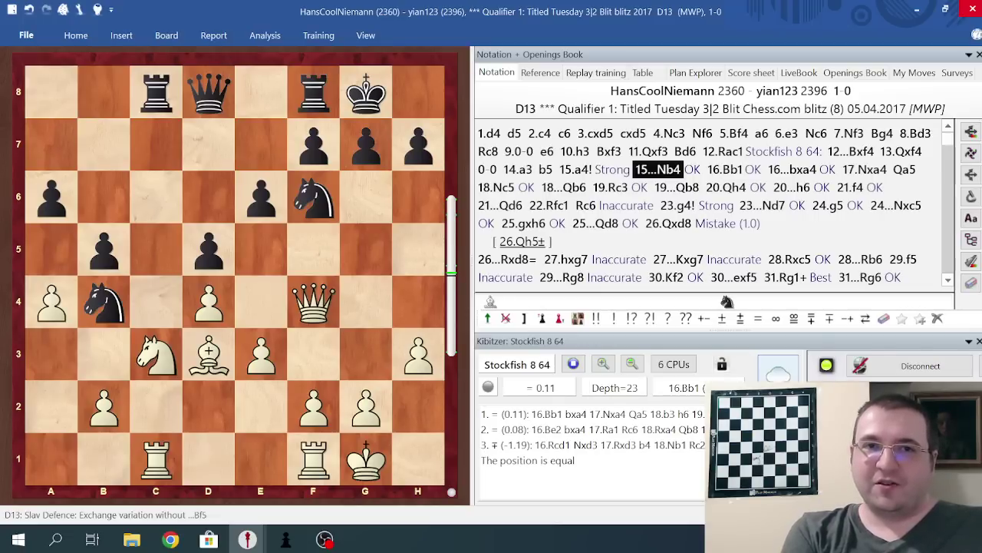
key(Right)
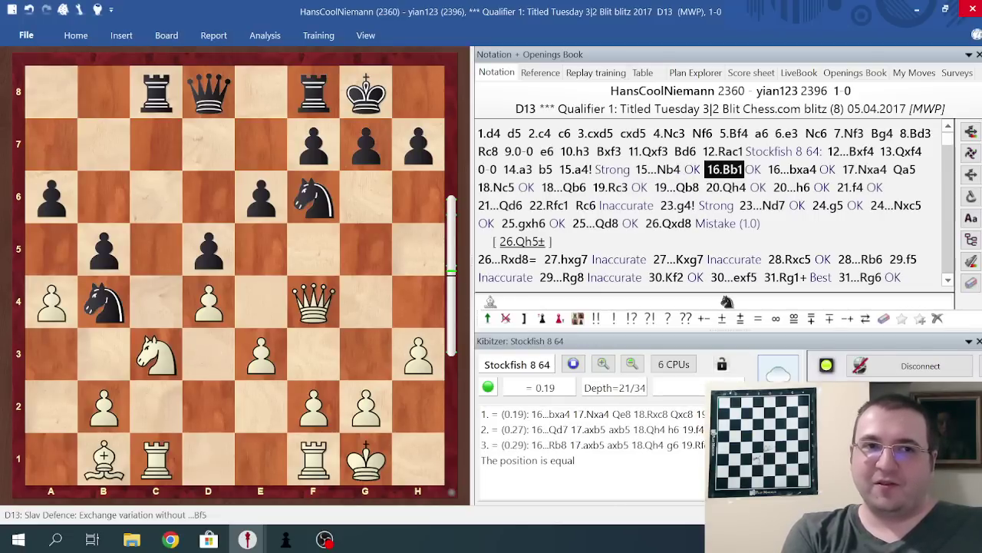
key(Right)
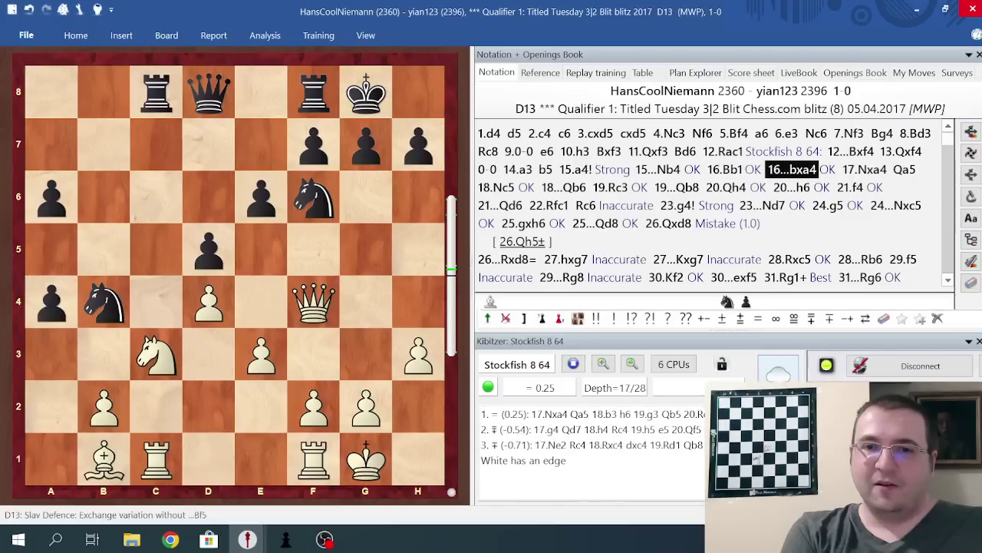
key(Right)
key(Right)
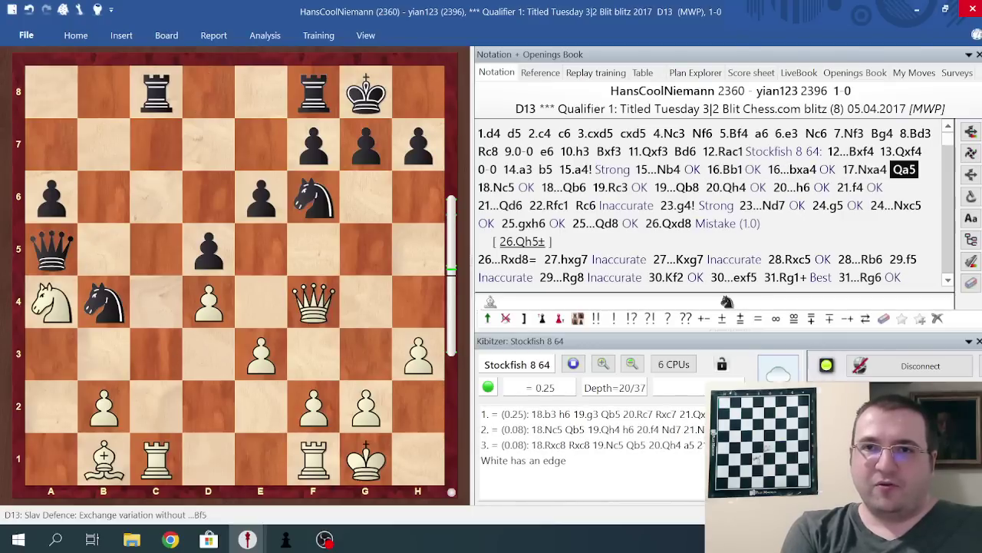
key(Right)
key(Right)
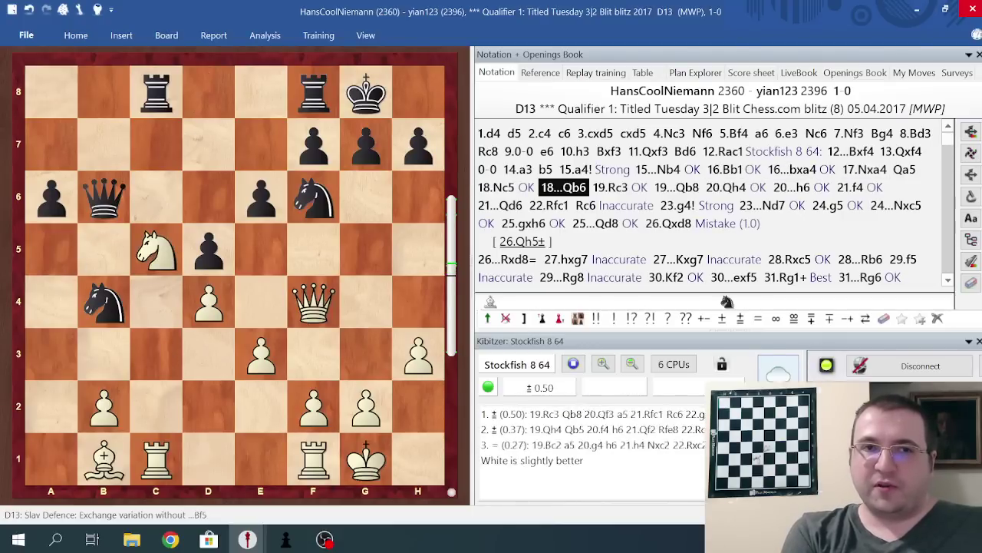
Play through 19.Rc3, recheck the position after 19...Qb8 and continue to 20...h6
key(Right)
key(Right)
key(Right)
key(Left)
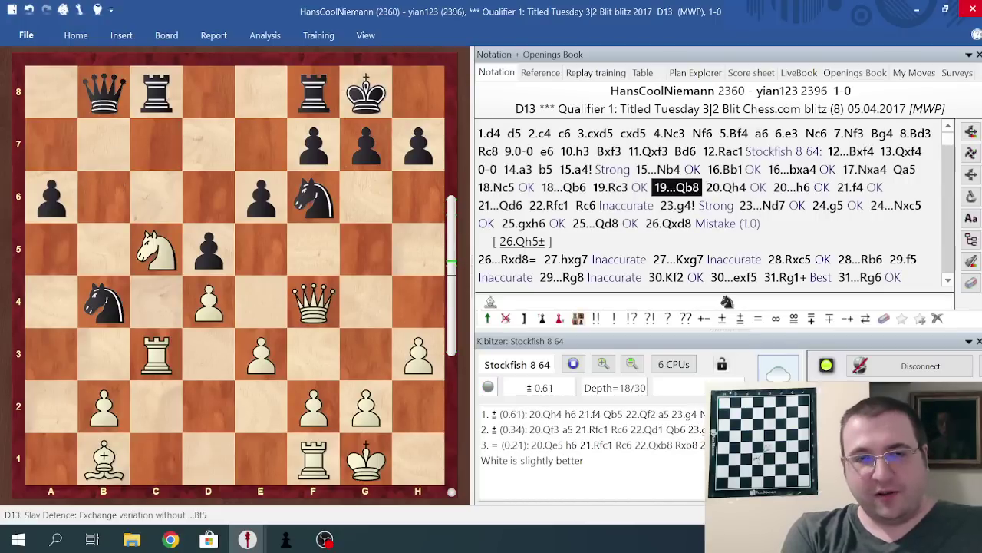
key(Right)
key(Right)
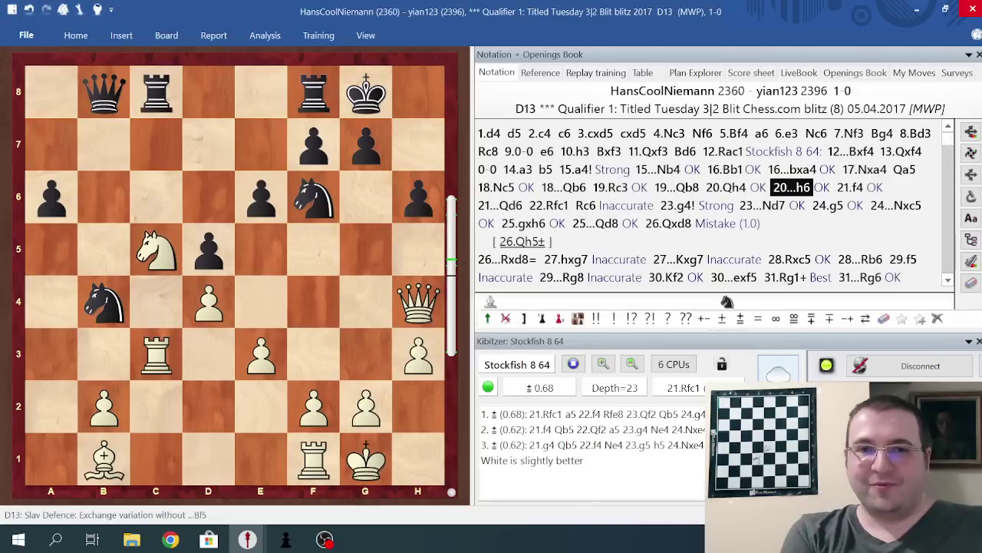
Examine the engine evaluation of each move from 21.f4 to 22...Rc6
key(Right)
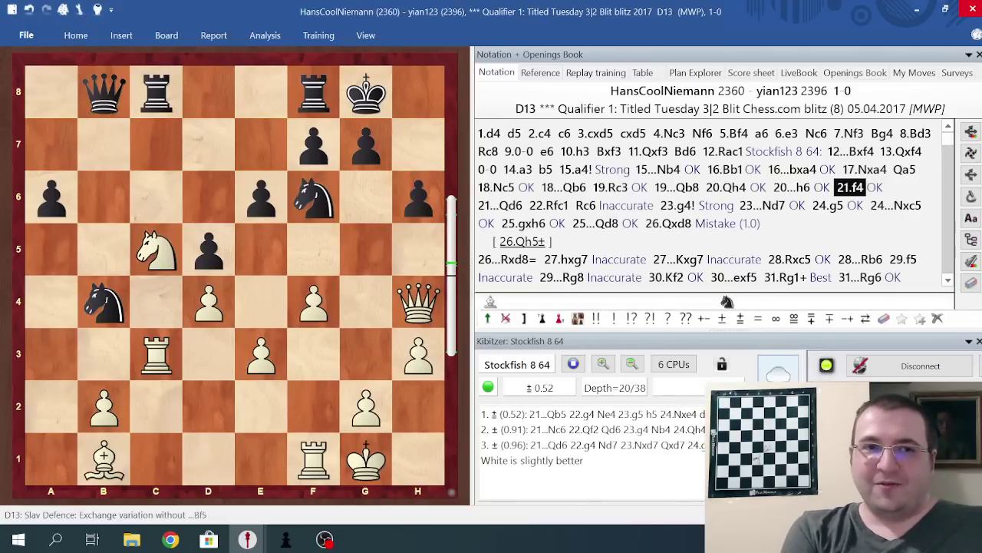
key(Right)
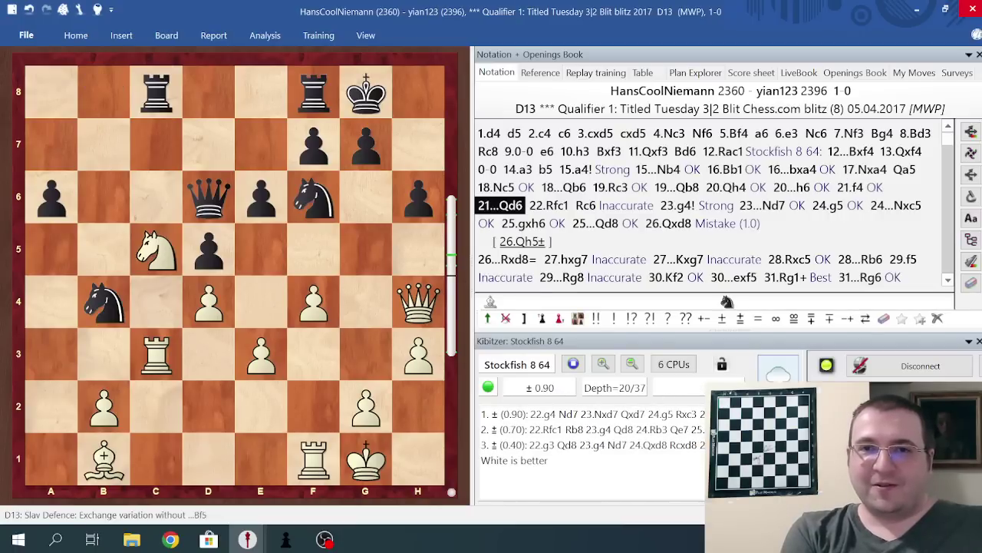
key(Right)
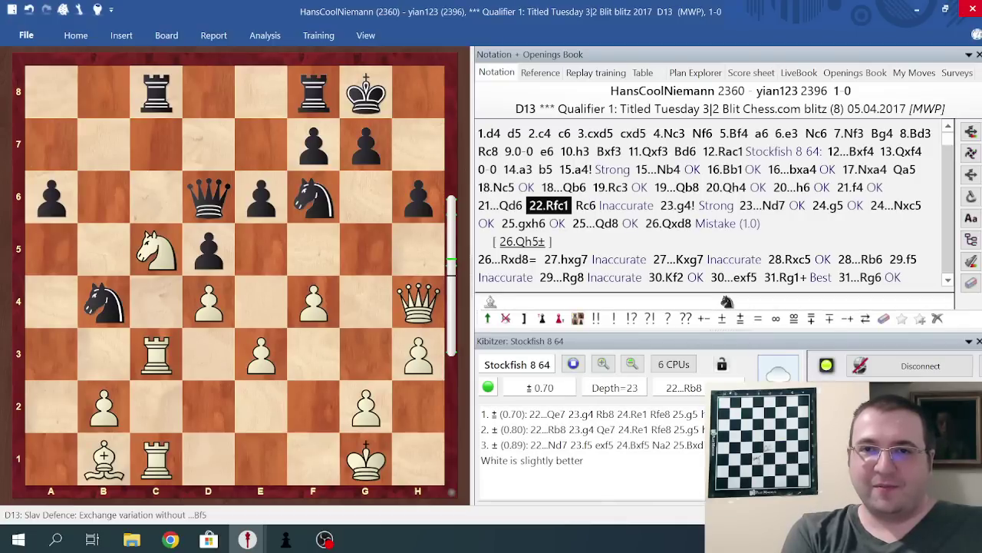
key(Right)
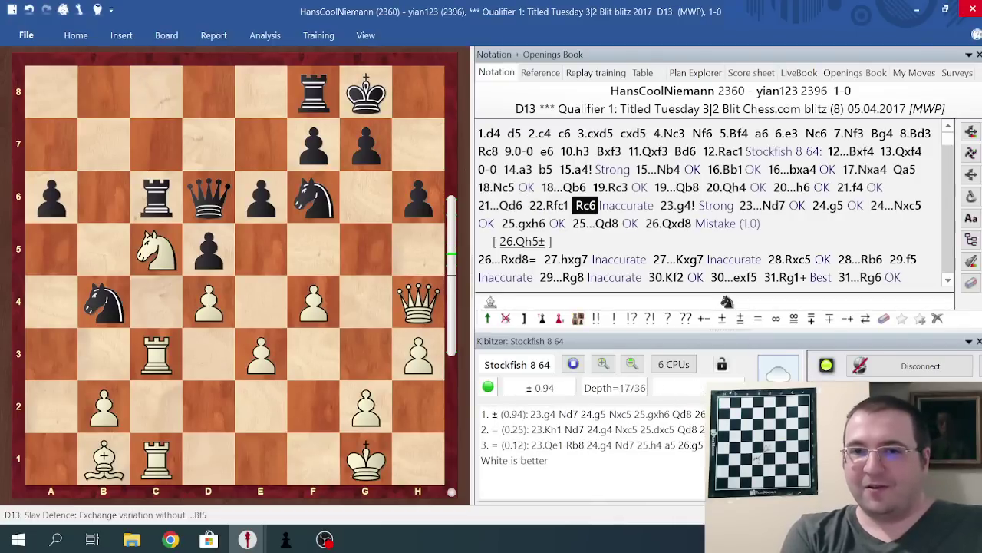
Play through White's kingside pawn advance from 23.g4 to 25.gxh6 with the engine evaluating each move
key(Right)
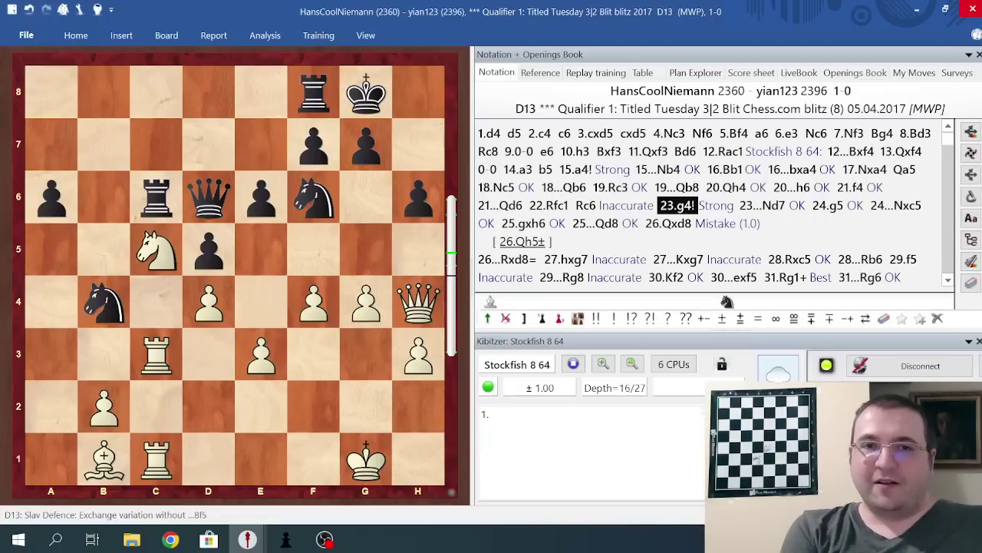
key(Right)
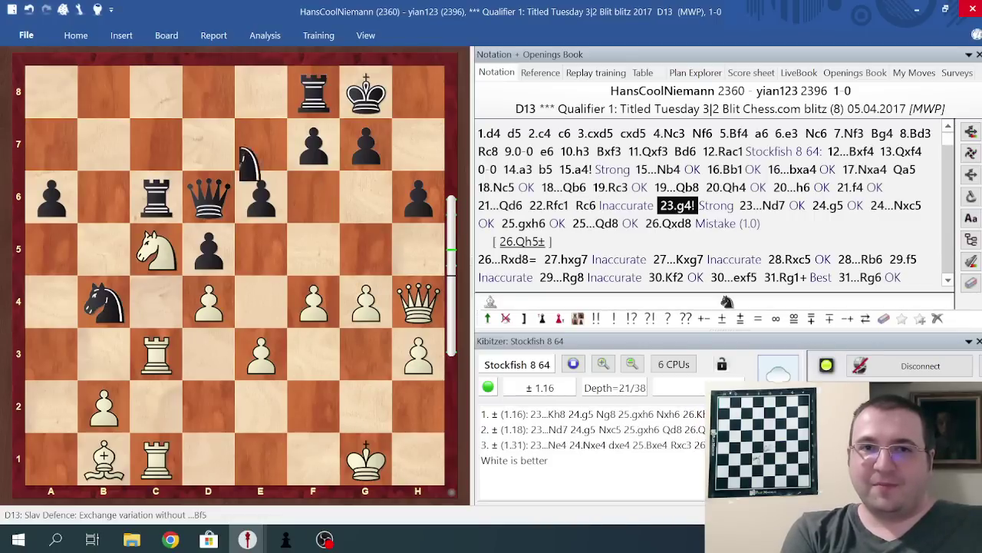
key(Right)
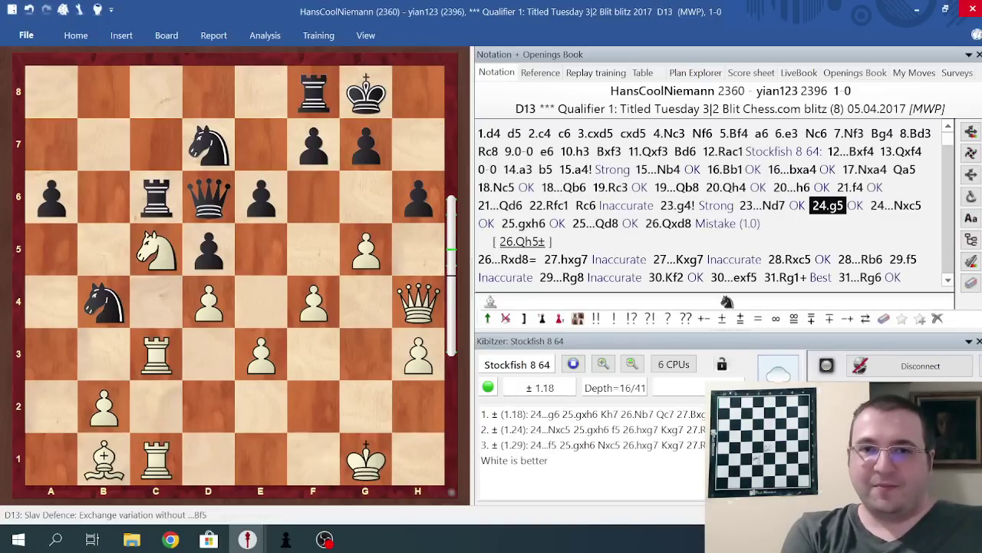
key(Right)
key(Right)
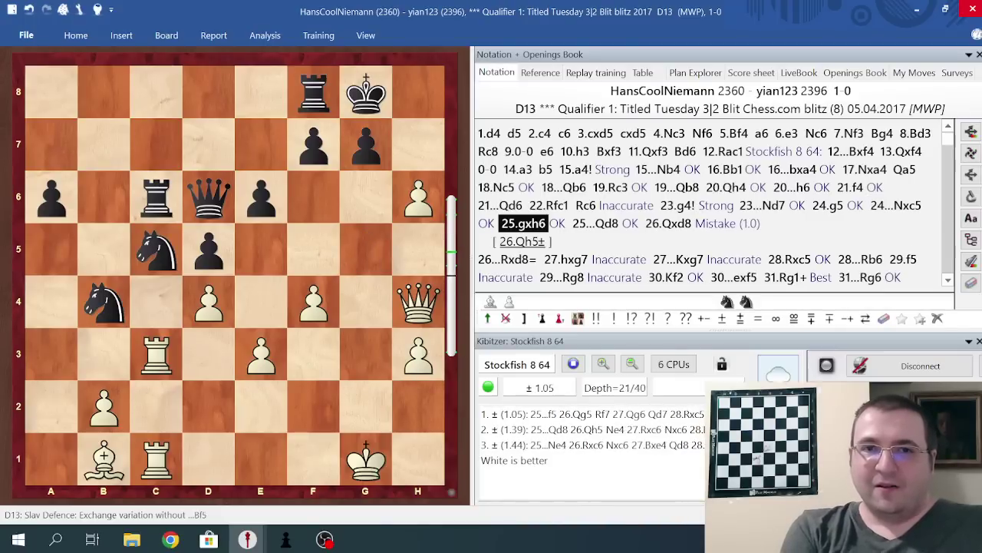
Examine 25...Qd8 and follow the game continuation 26.Qxd8 through 27.hxg7 with the engine evaluating each position
key(Right)
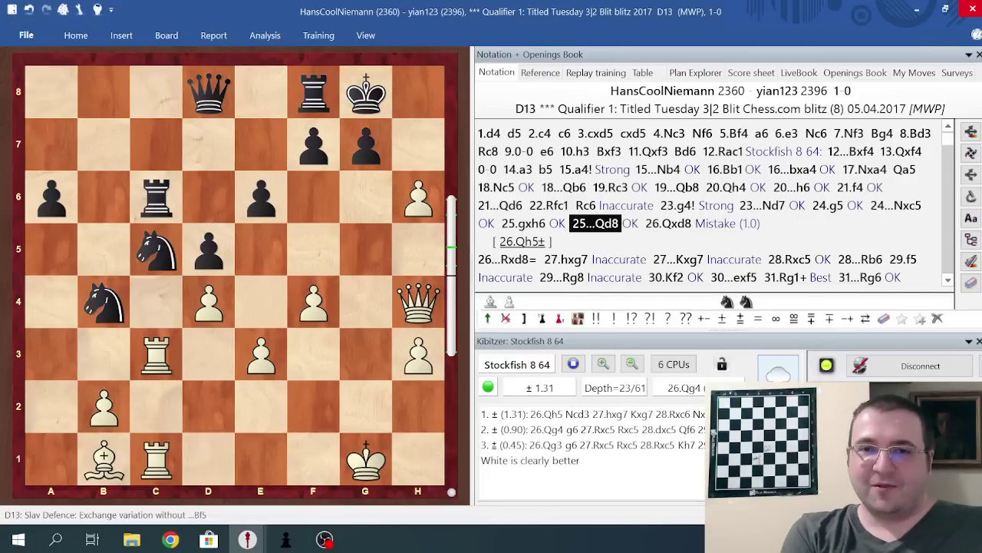
key(Right)
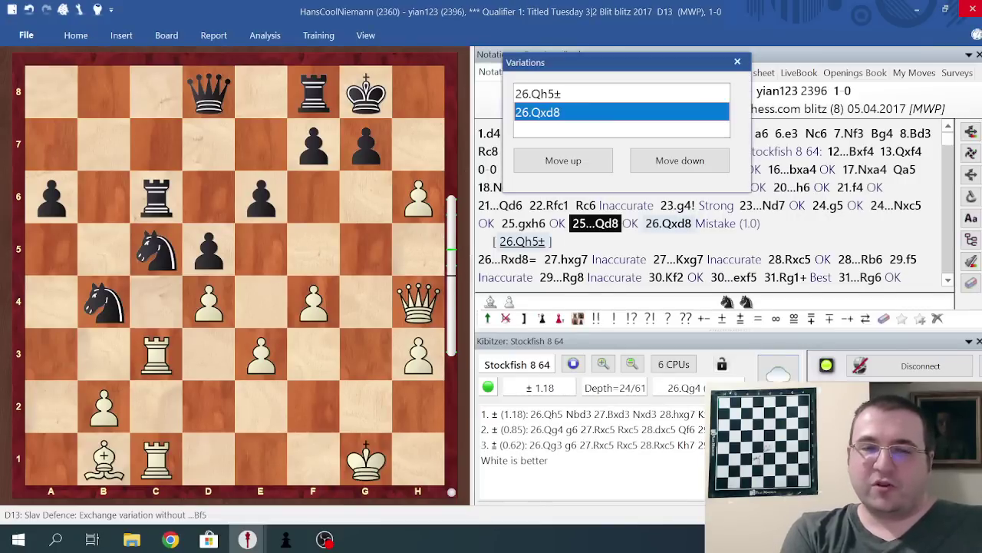
key(Return)
key(Right)
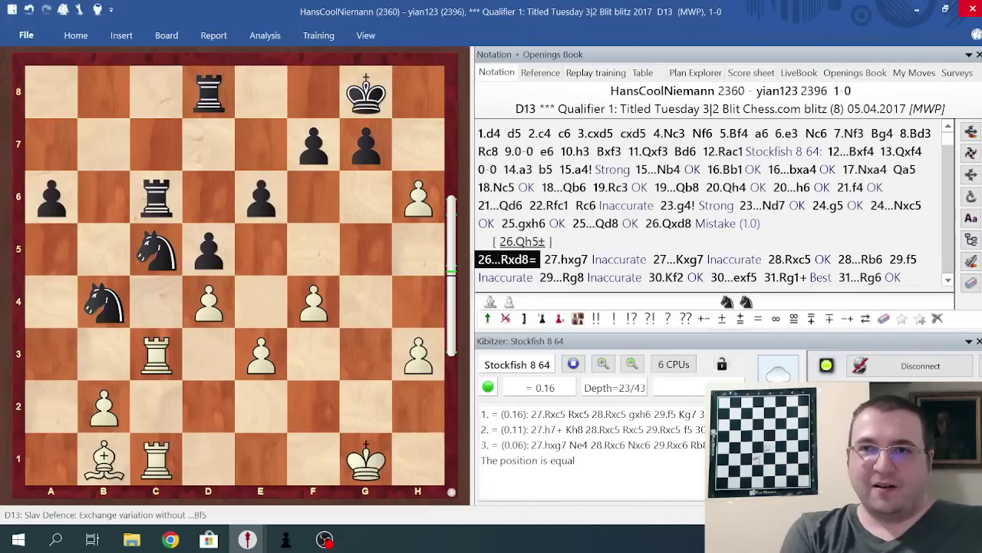
key(Right)
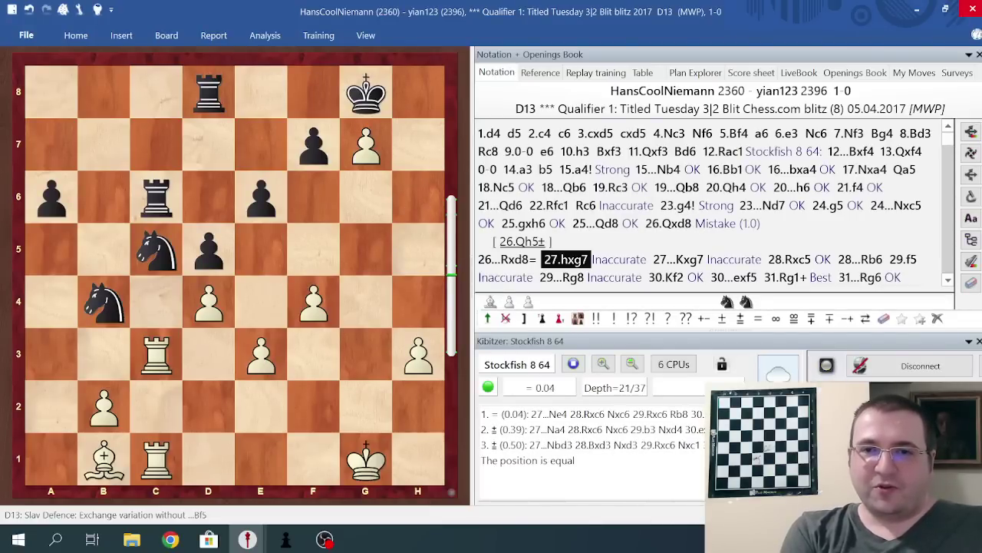
Play through the rook endgame moves from 27...Kxg7 to 31.Rg1+ and examine the engine evaluations
key(Right)
key(Right)
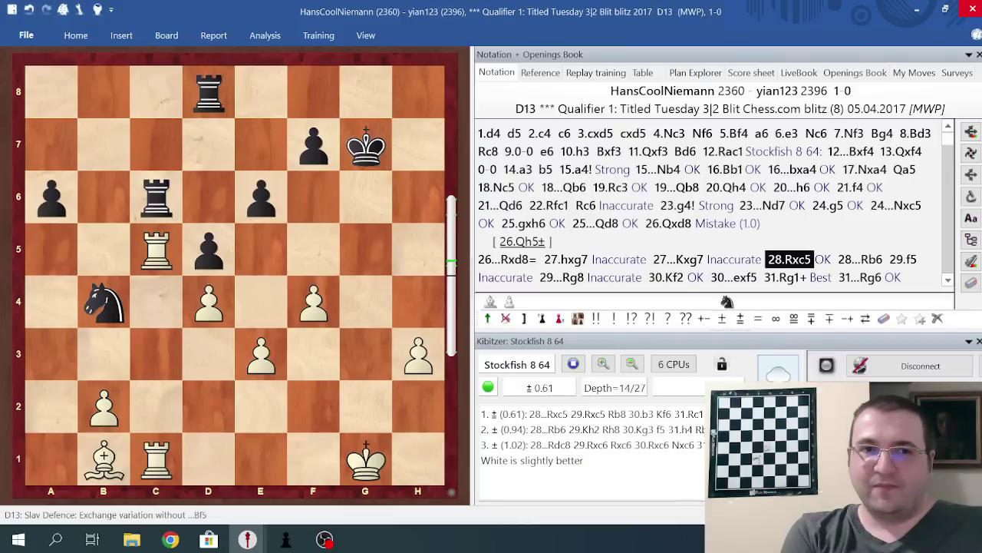
key(Right)
key(Right)
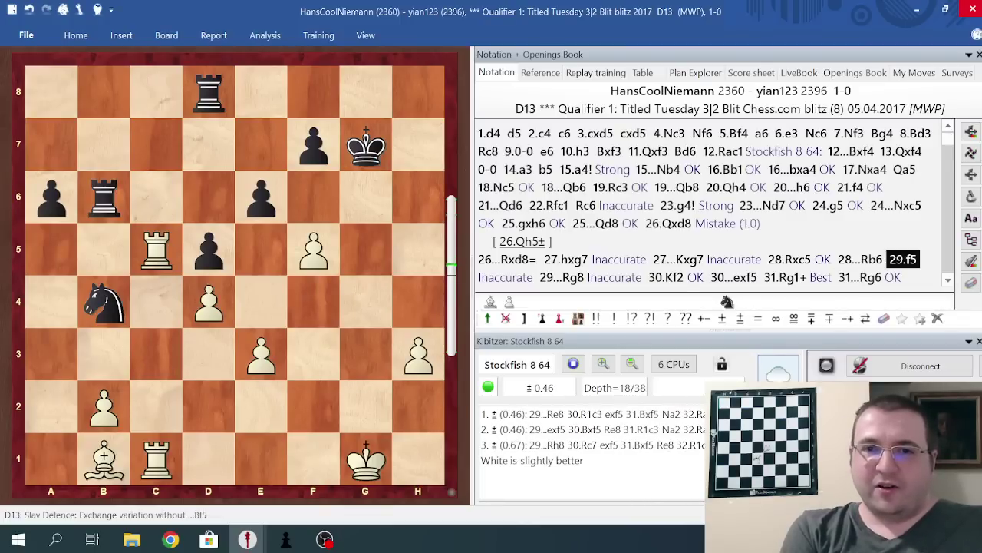
key(Right)
key(Right)
key(Right)
key(Right)
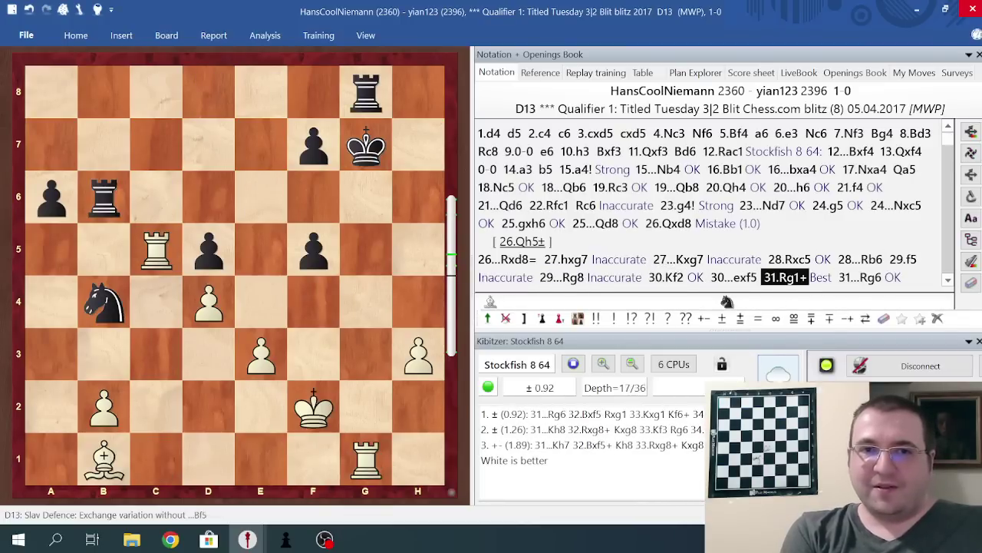
Look ahead to 32.Bxf5 and go back to recheck the positions from 31.Rg1+ down to 29...Rg8
key(Right)
key(Right)
key(Left)
key(Left)
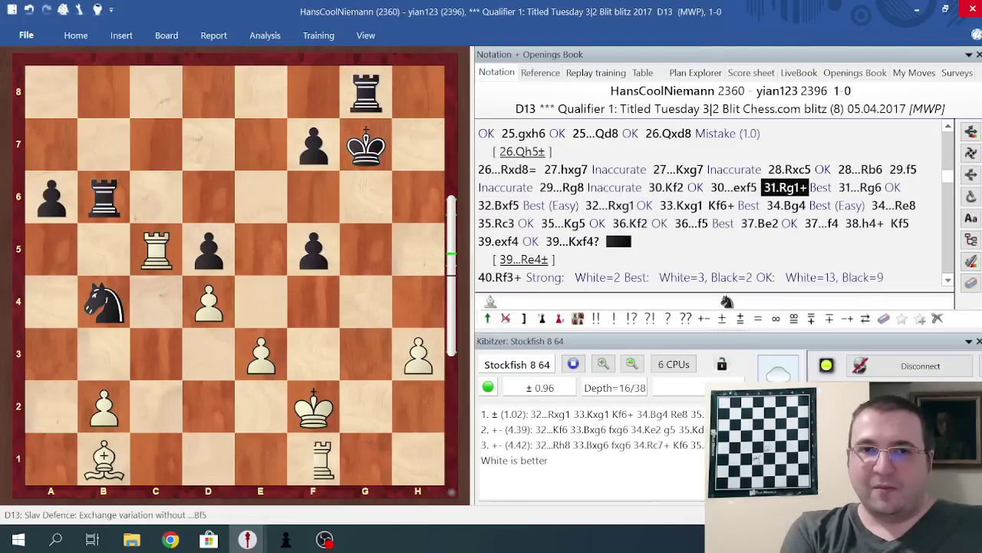
key(Left)
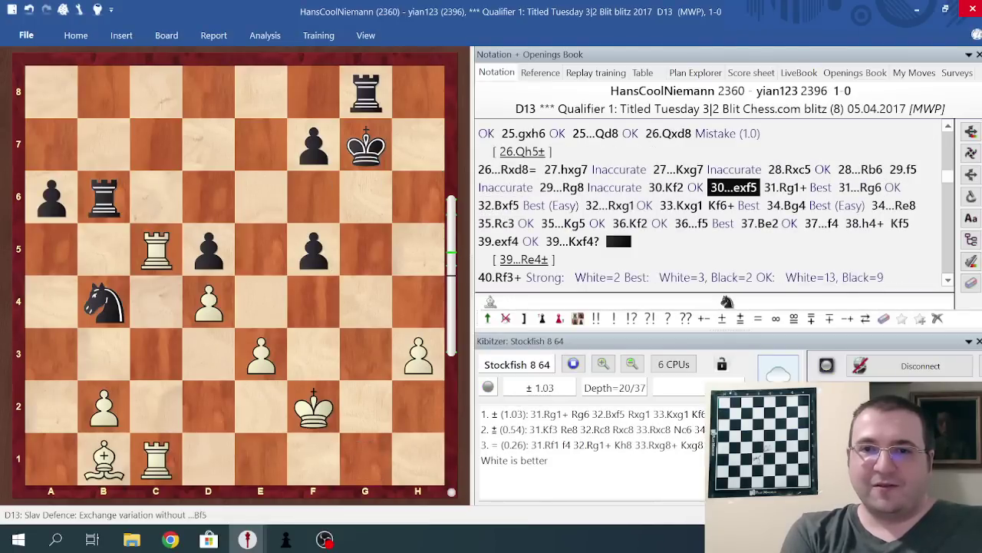
key(Left)
key(Left)
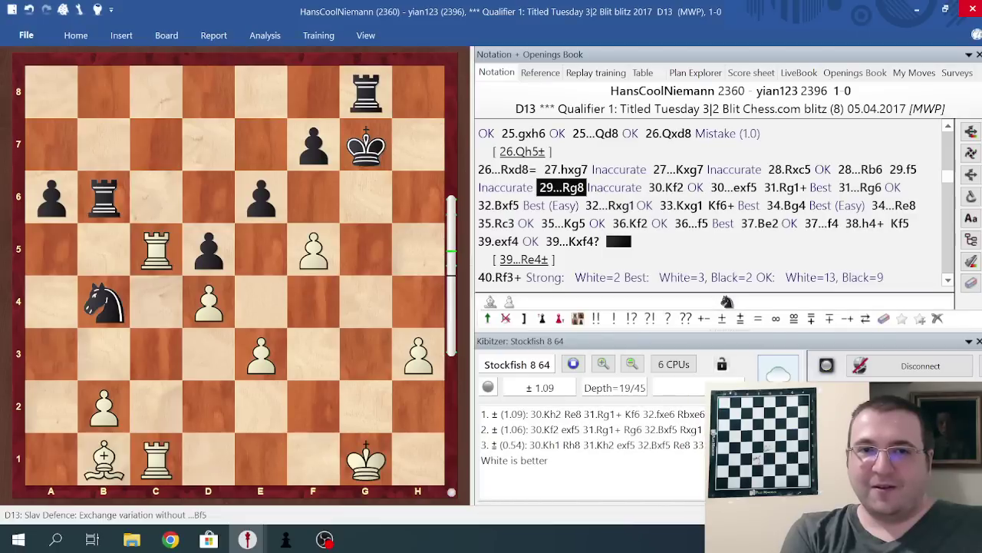
Replay the game from 30.Kf2 through the rook exchange to 33...Kf6+, comparing the engine's preferred moves
key(Right)
key(Right)
key(Right)
key(Right)
key(Right)
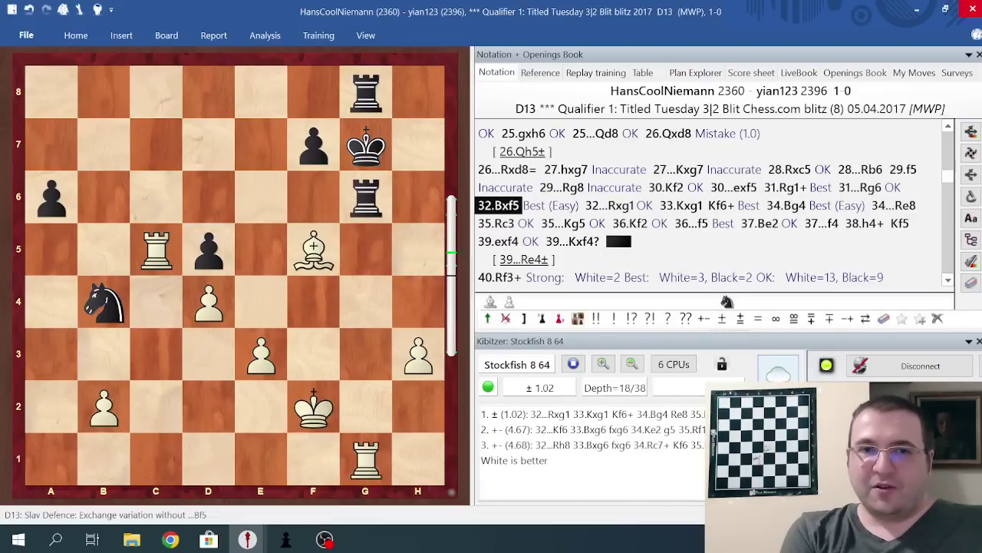
key(Right)
key(Right)
key(Right)
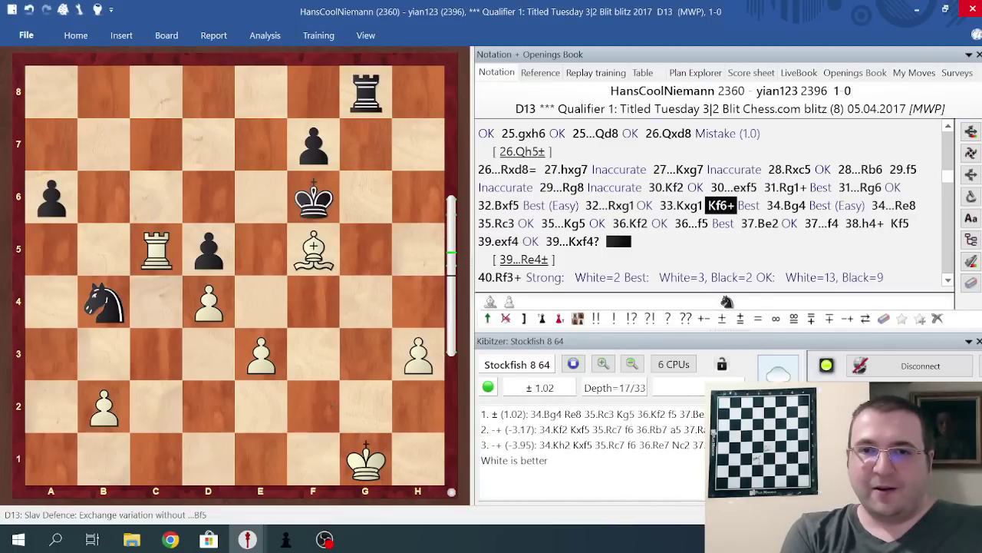
Examine the engine evaluation of each move from 34.Bg4 to 36...f5
key(Right)
key(Right)
key(Right)
key(Right)
key(Right)
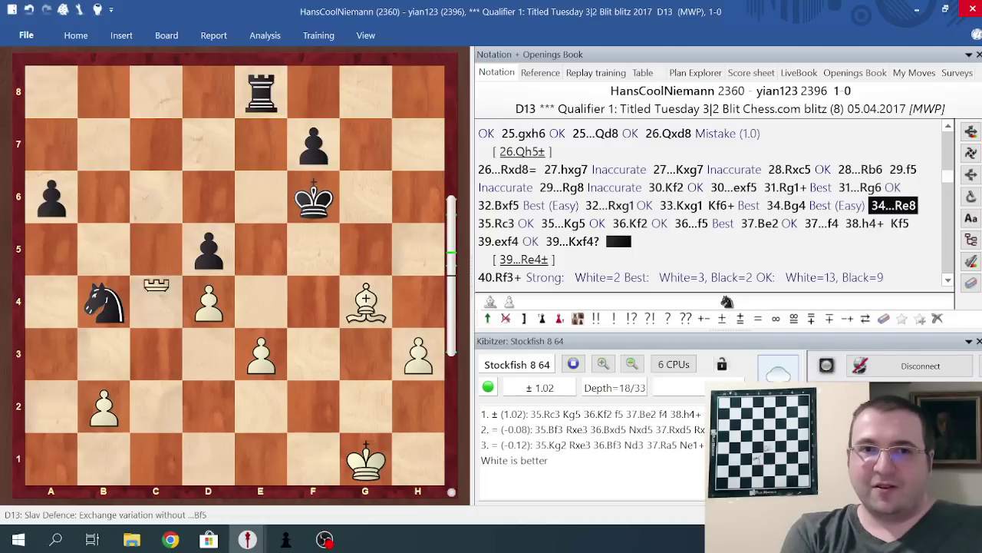
key(Right)
key(Right)
key(Right)
key(Right)
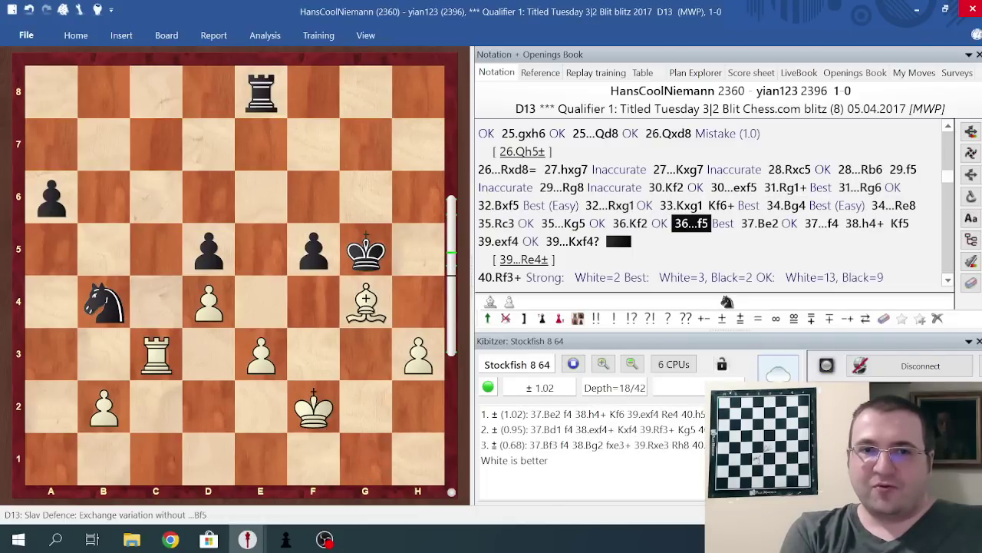
Play through the final moves from 37.Be2 to 40.Rf3+ and check the engine's verdict on the last position
key(Right)
key(Right)
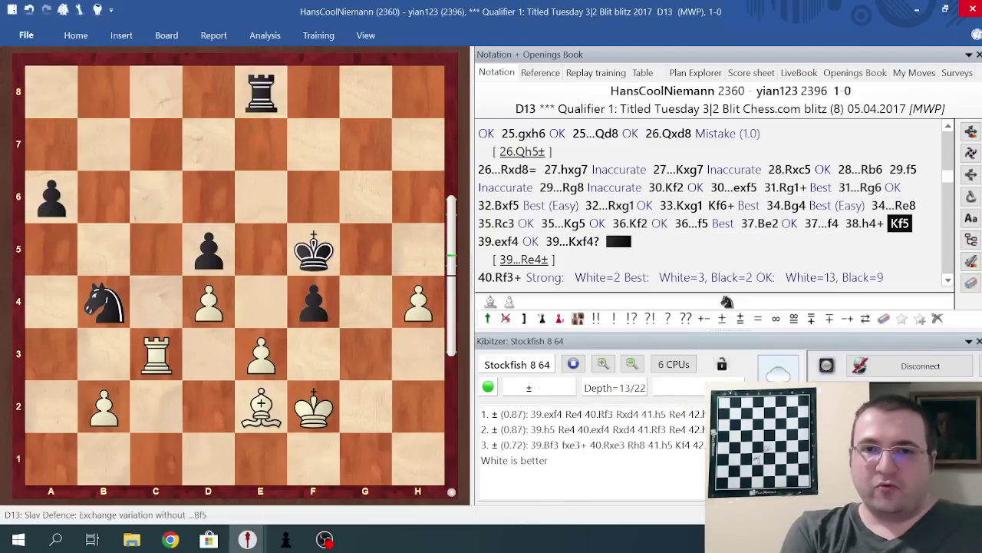
key(Right)
key(Right)
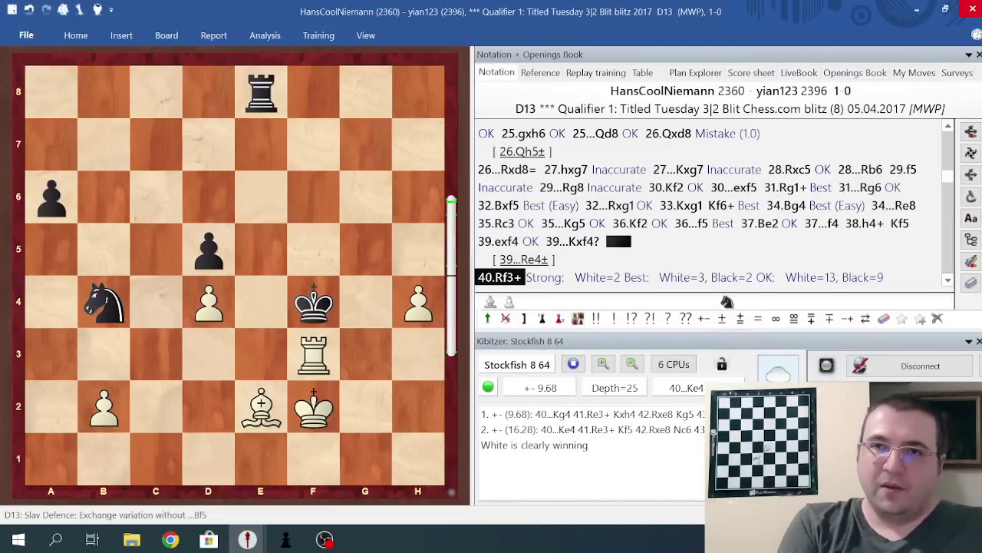
Turn off the Stockfish 8 kibitzer and close the round 8 game to return to the game list
key(alt+F2)
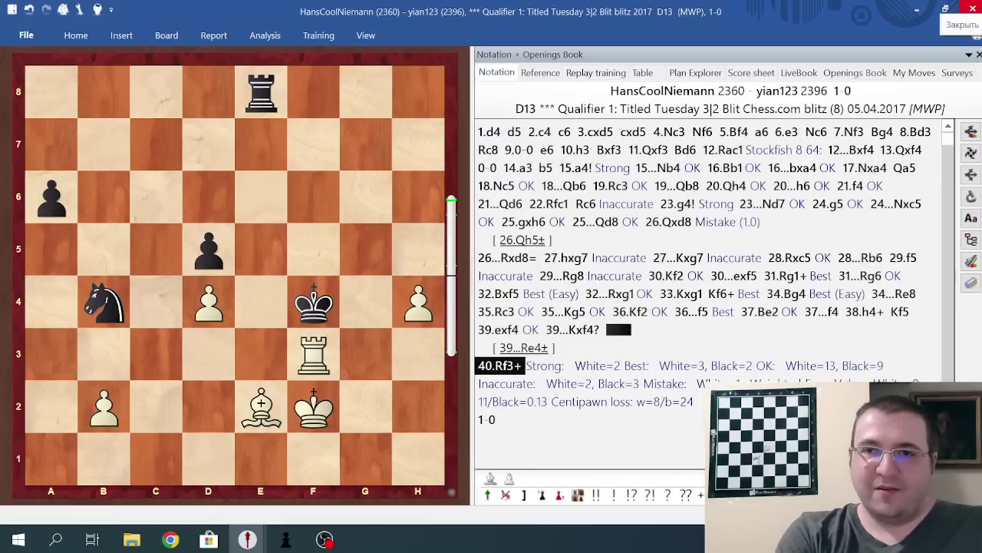
click(971, 10)
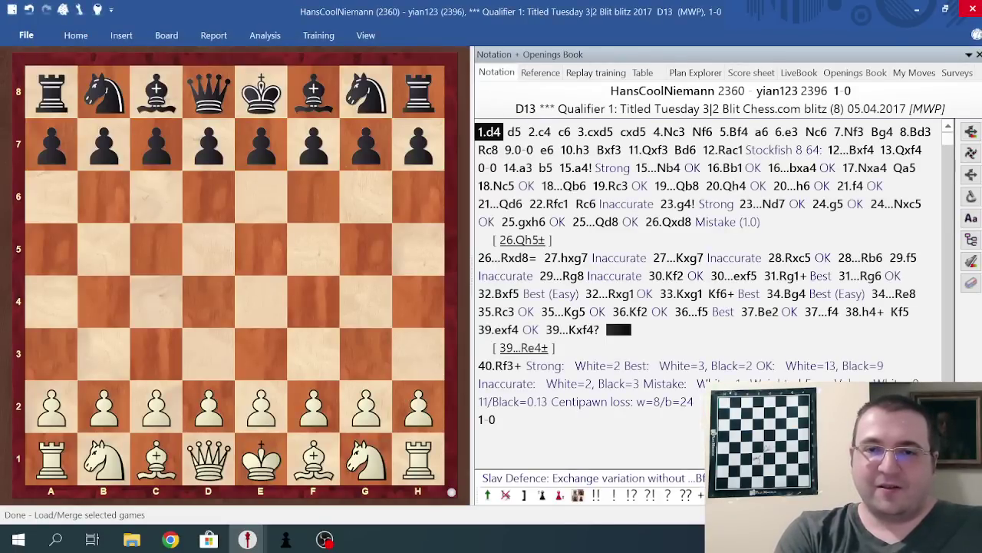
key(Escape)
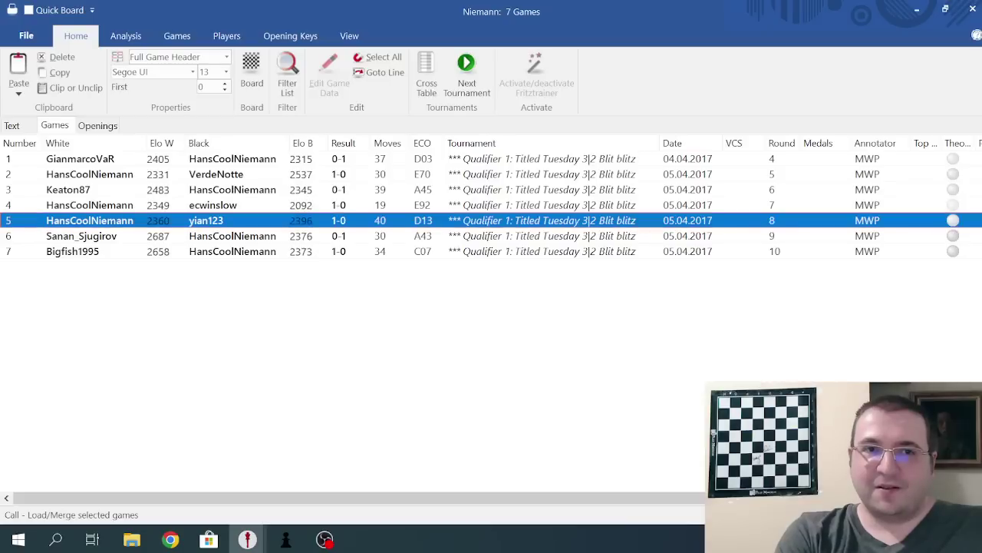
Open the round 9 game with the Stockfish 8 kibitzer running and the board flipped to Black's side
key(Down)
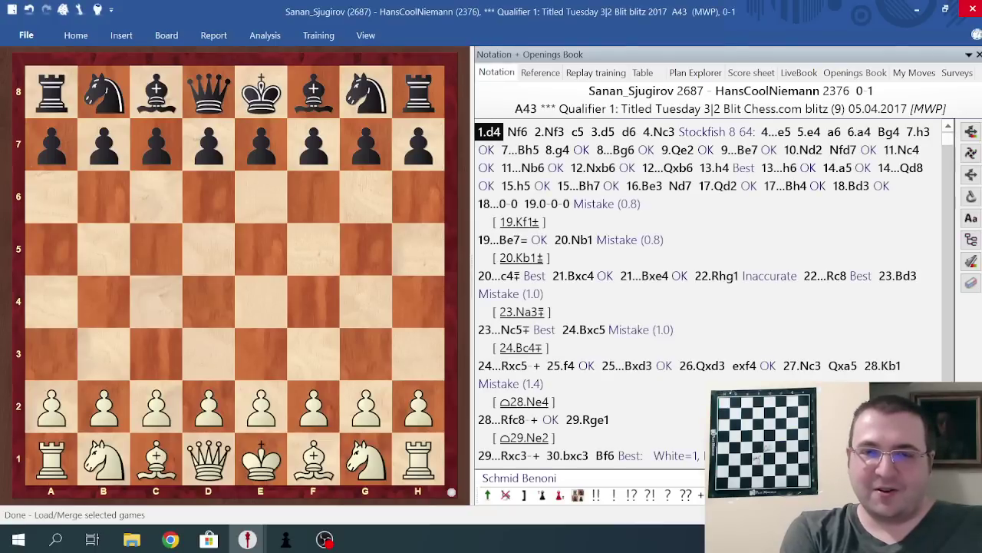
key(alt+F2)
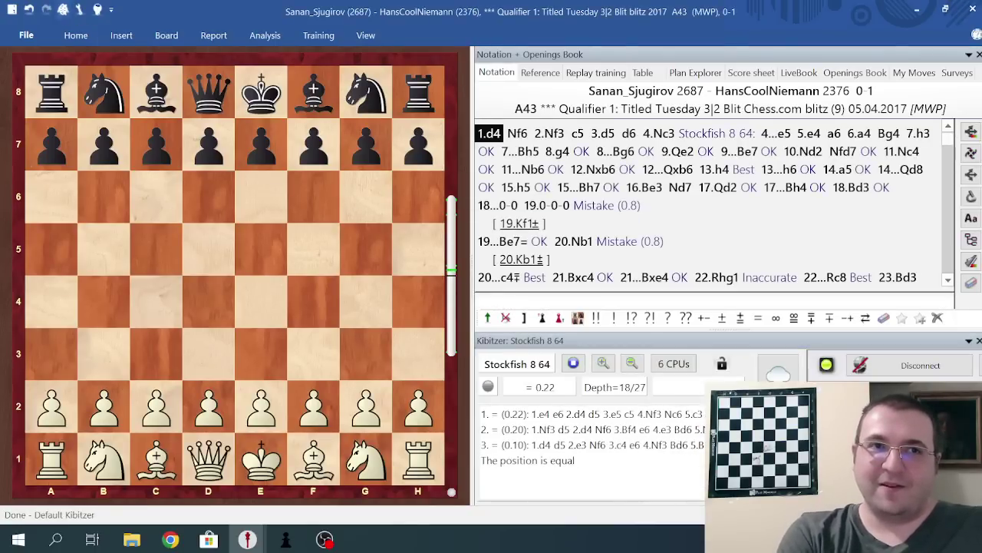
key(ctrl+f)
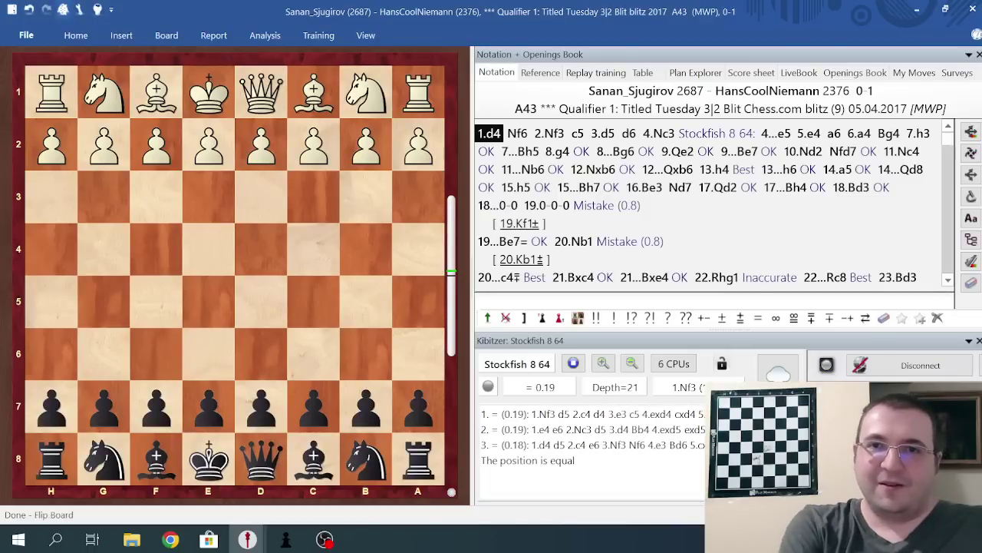
Play through the Schmid Benoni opening moves from 1.d4 to 4...e5 with the engine evaluating each position
key(Right)
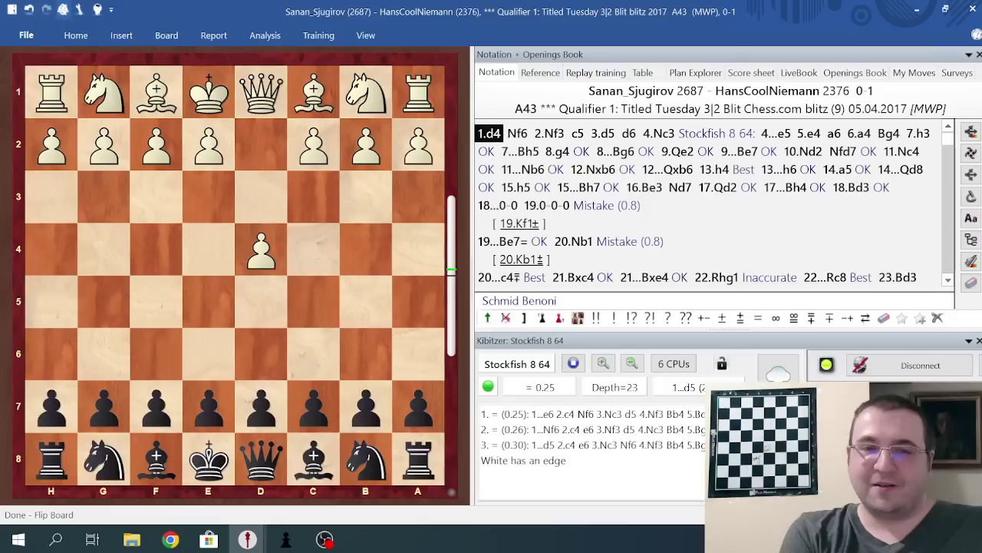
key(Right)
key(Right)
key(Right)
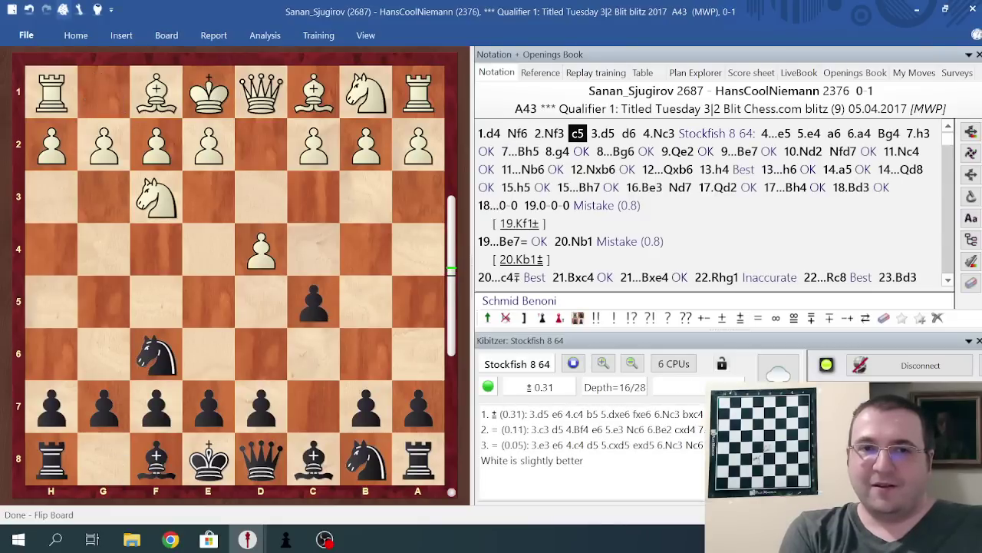
key(Right)
key(Right)
key(Right)
key(Right)
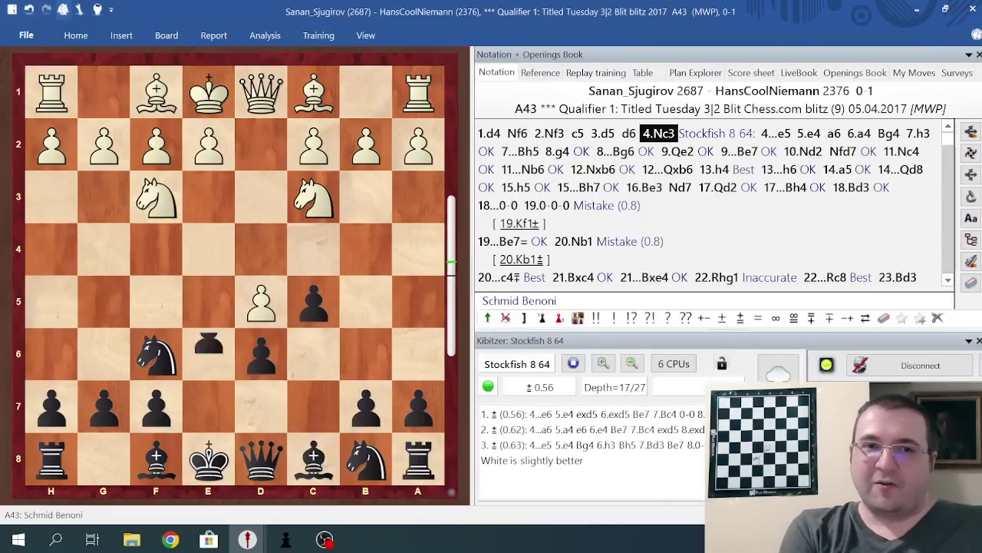
Examine the engine evaluation of each move from 5.e4 to 8.g4
key(Right)
key(Right)
key(Right)
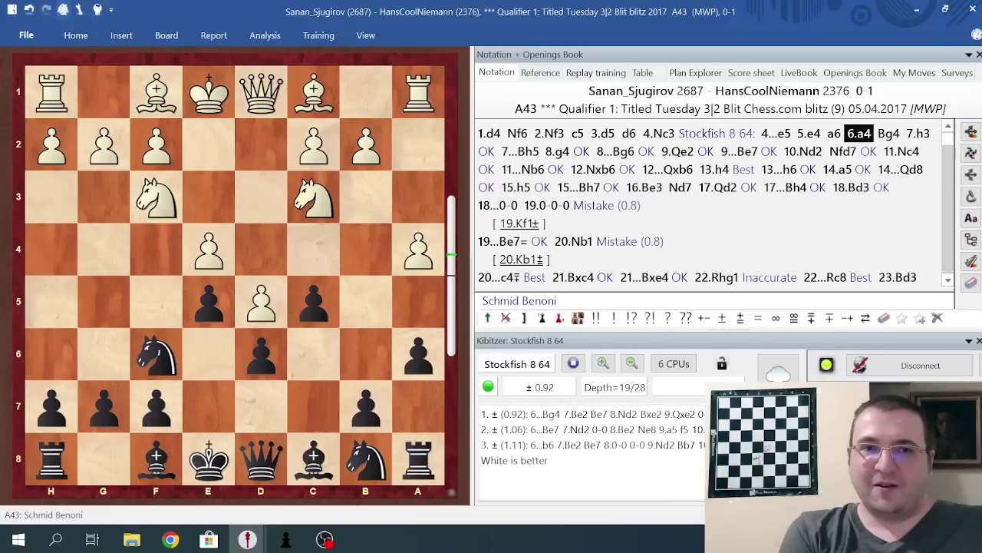
key(Right)
key(Right)
key(Right)
key(Right)
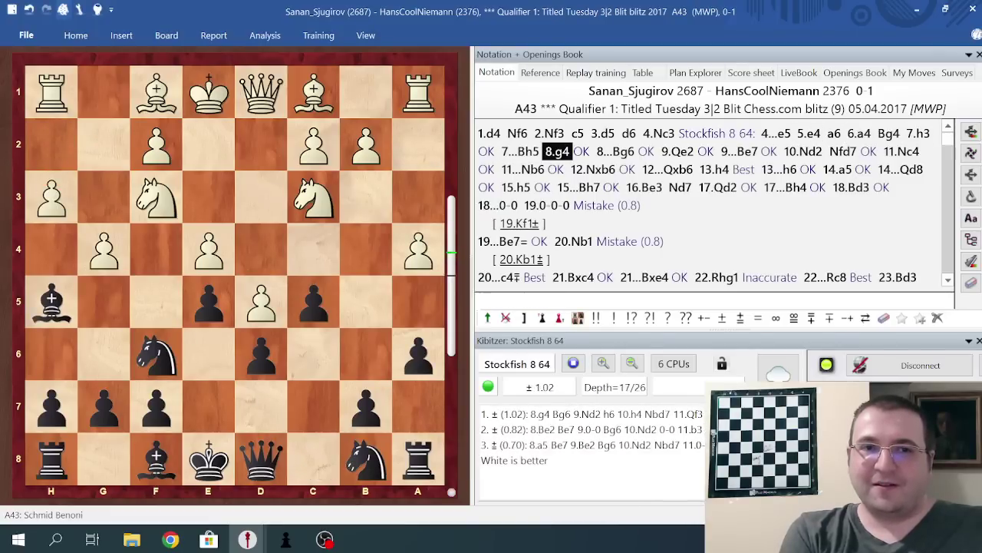
Play through the moves from 8...Bg6 to 11...Nb6 and check the engine's suggested alternatives
key(Right)
key(Right)
drag(156, 458, 208, 406)
key(Right)
key(Right)
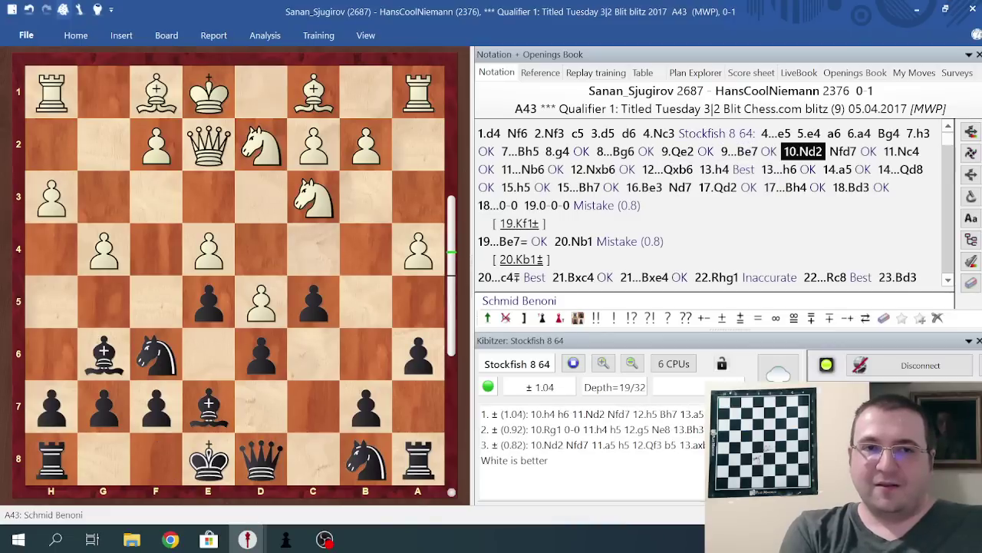
drag(261, 144, 313, 250)
key(Right)
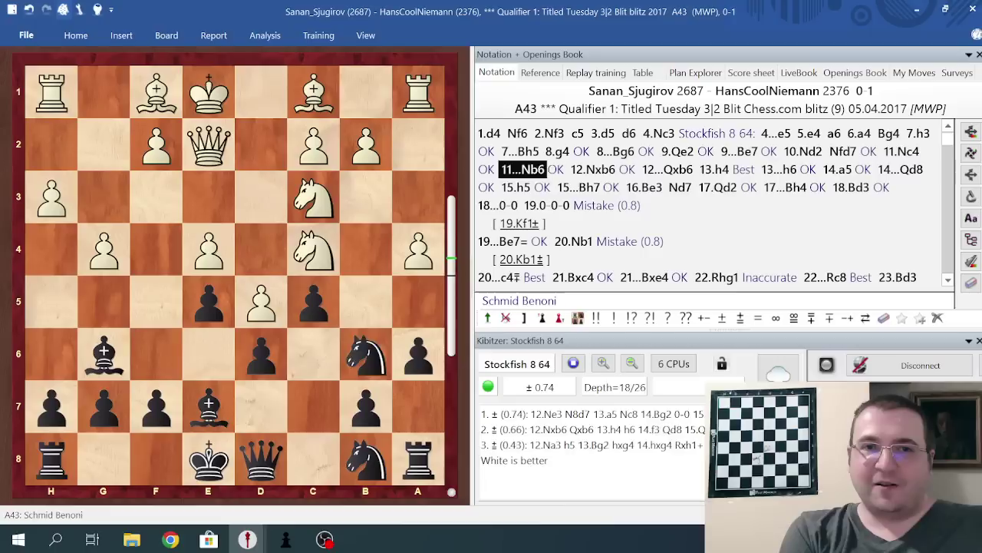
Go back to 9.Qe2 and recheck the moves through 10...Nfd7 and 11...Nb6 against the engine lines
key(Left)
key(Left)
key(Left)
key(Left)
key(Left)
key(Right)
key(Right)
key(Right)
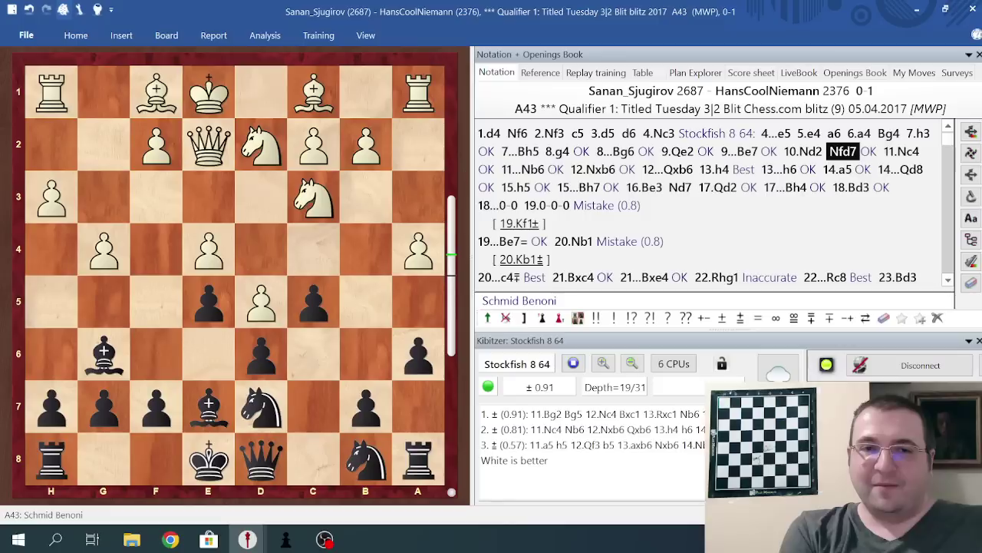
key(Right)
key(Right)
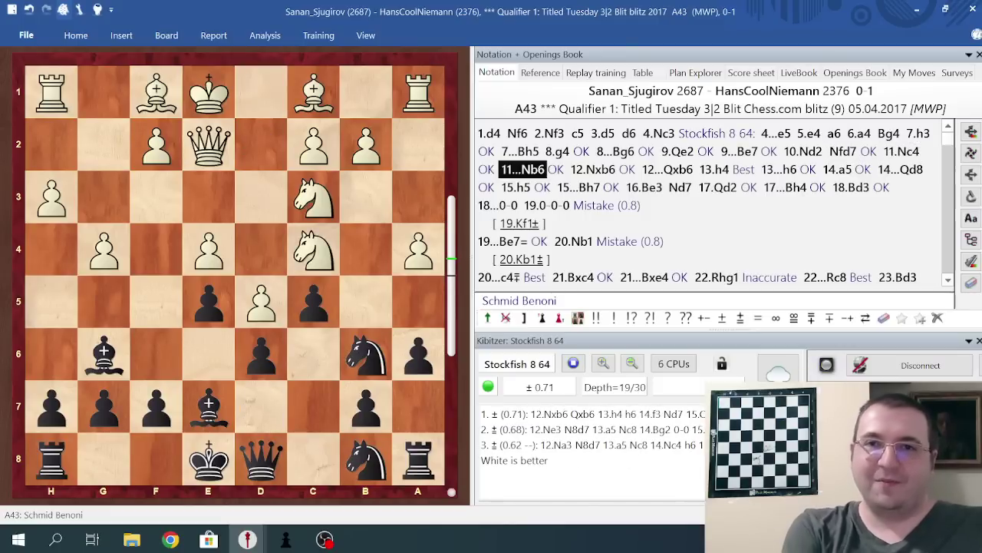
Play through the knight exchange 12.Nxb6 Qxb6 and the following pawn moves to 15.h5 with engine evaluation
key(Right)
key(Right)
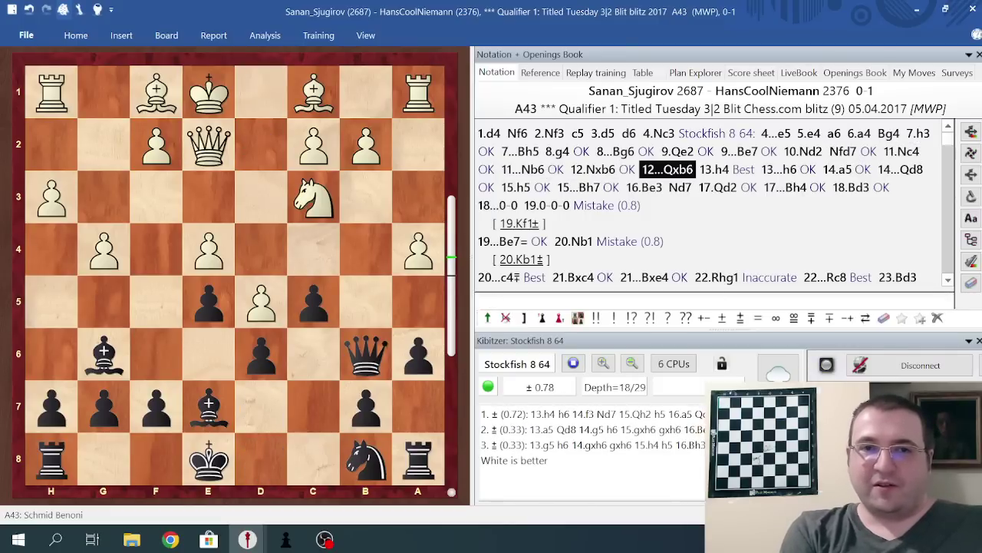
key(Right)
key(Right)
key(Right)
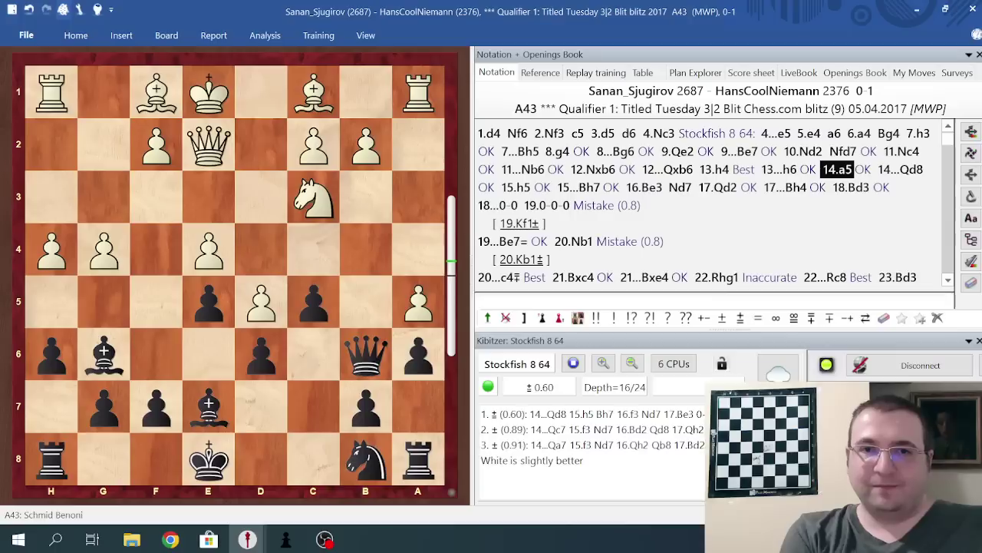
key(Right)
key(Right)
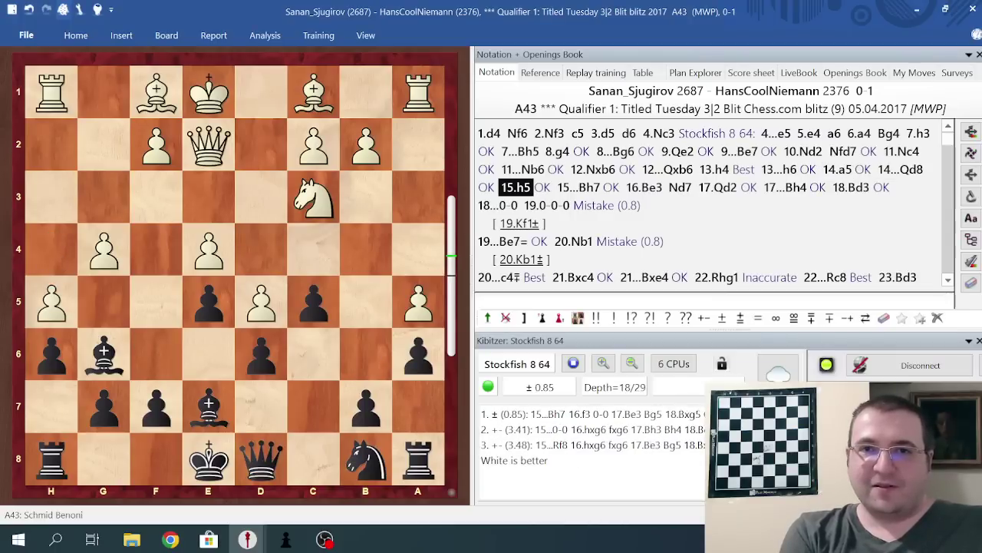
Continue from 15...Bh7 to 17.Qd2 and examine the engine's candidate replies for Black
key(Right)
key(Right)
key(Right)
key(Right)
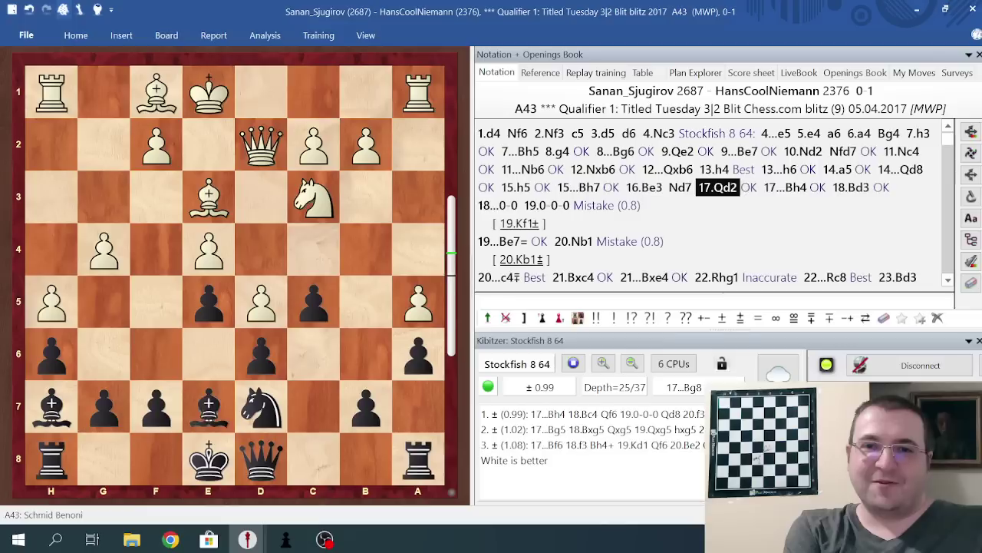
Play through the moves from 17...Bh4 to 19.0-0-0 and check the engine's replies to White's castling
key(Right)
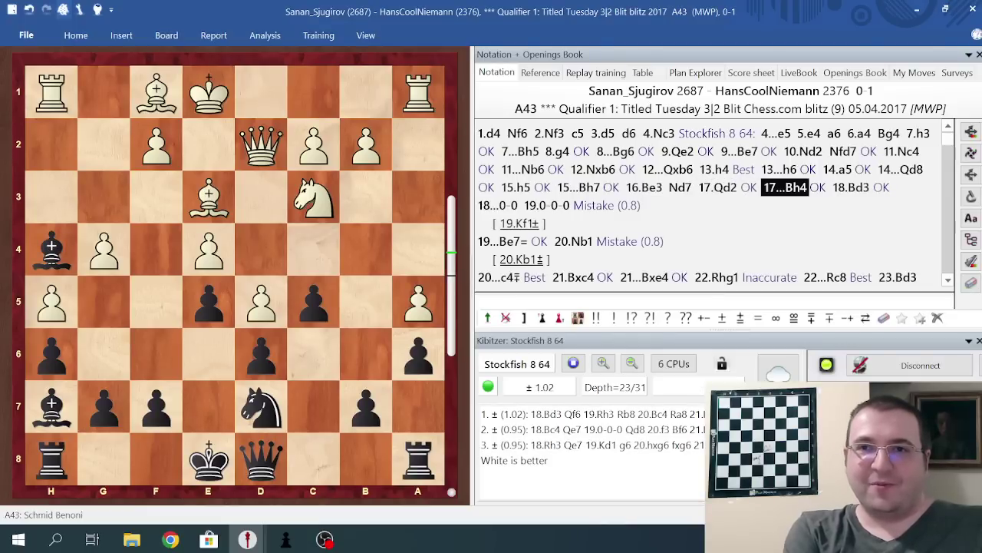
key(Right)
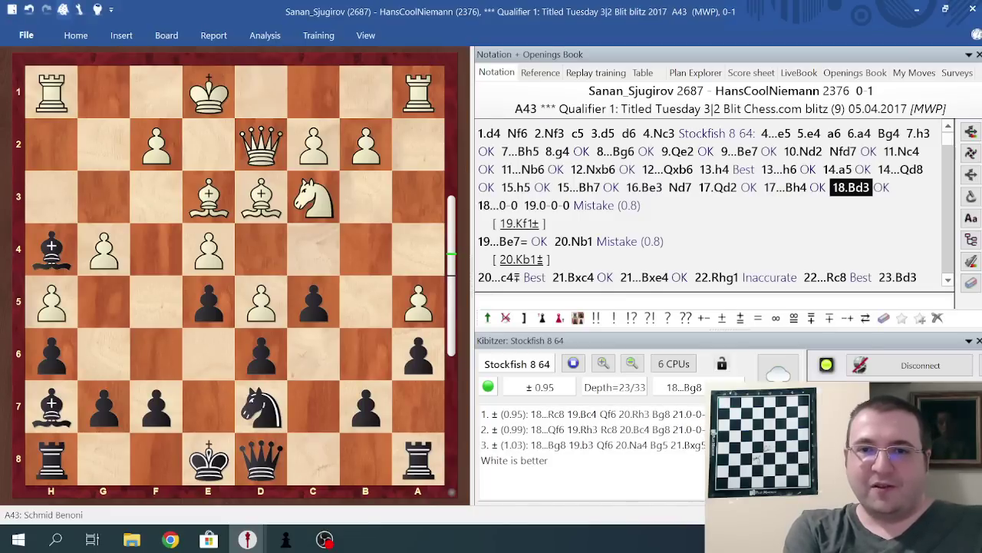
key(Right)
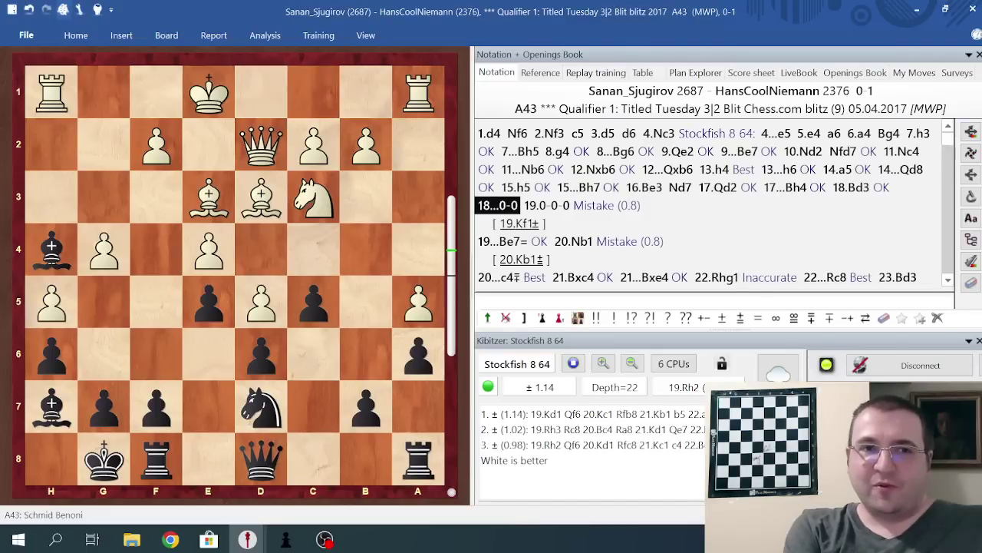
key(Right)
key(Right)
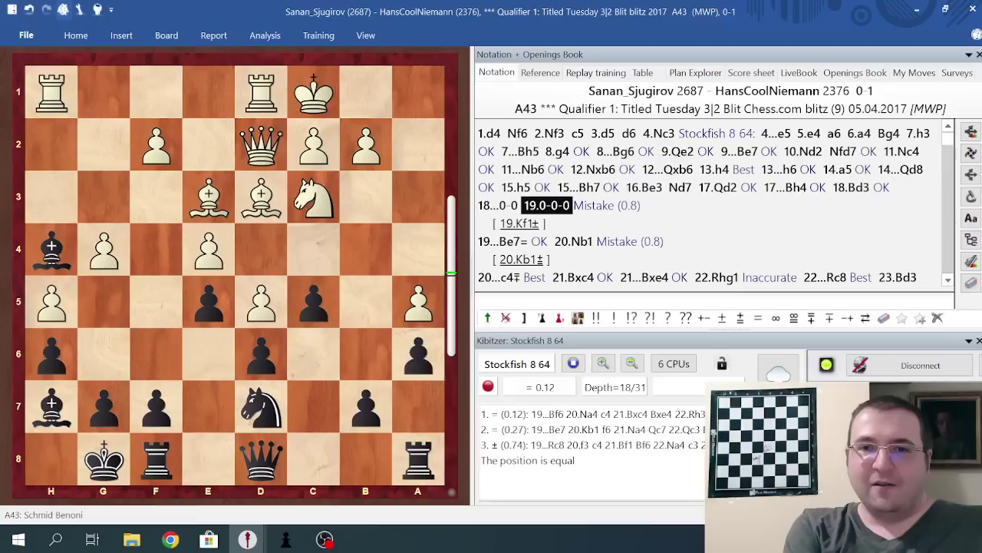
key(Right)
key(Left)
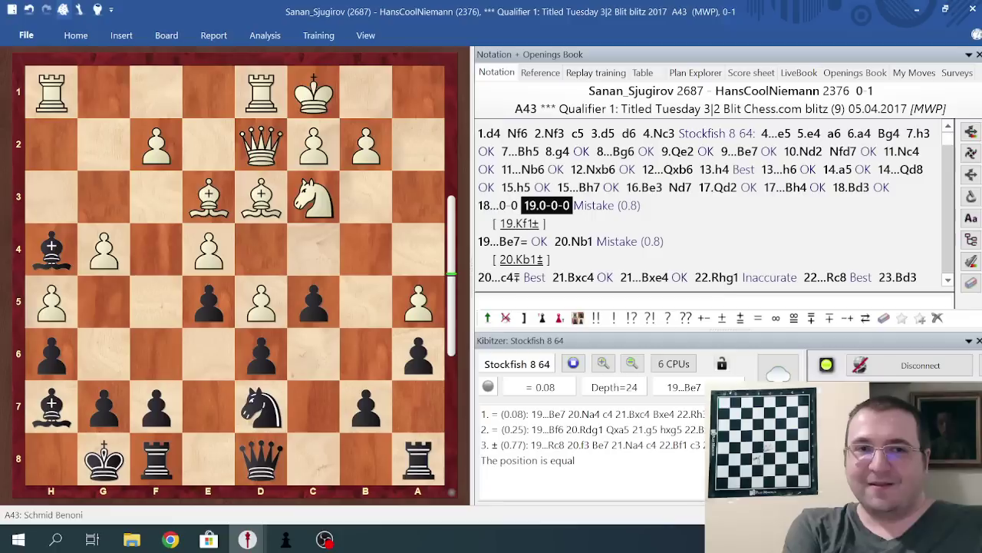
Follow the game line from 19...Be7 through 20.Nb1 and 20...c4 to 21.Bxc4 with engine evaluation
key(Right)
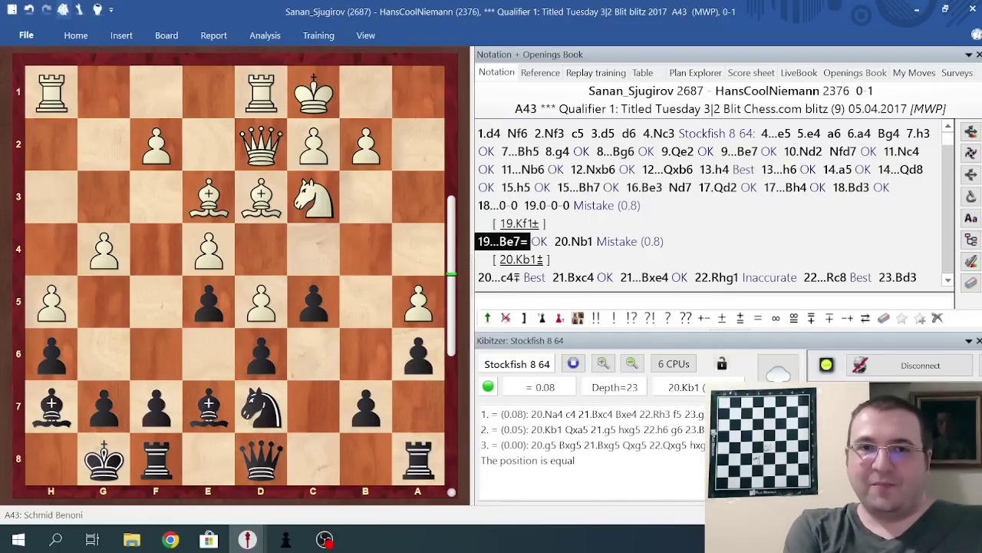
key(Right)
key(Return)
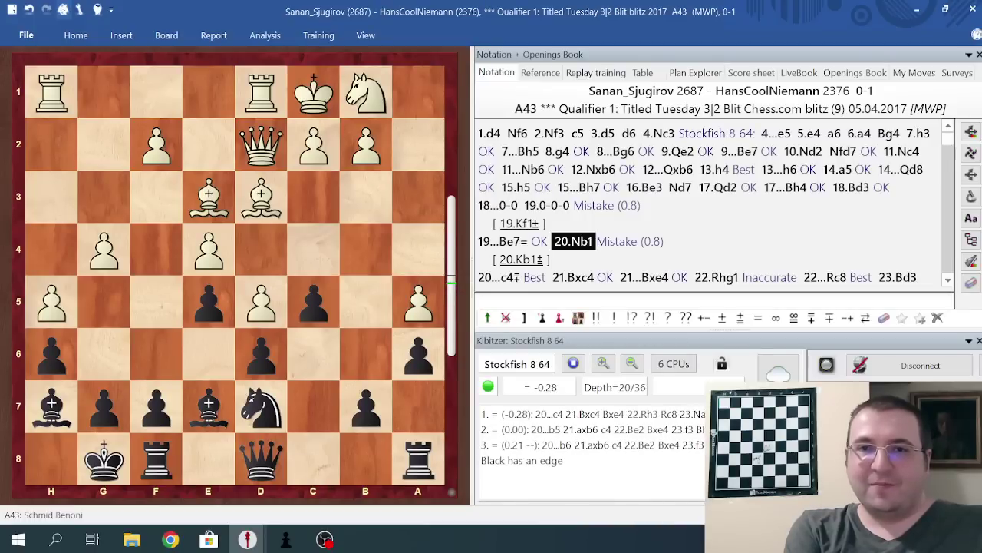
key(Right)
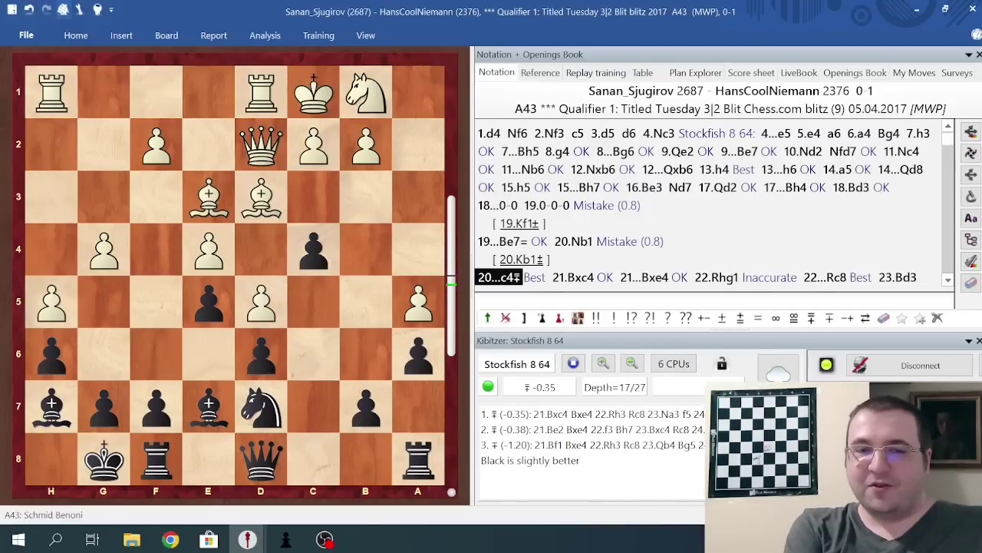
key(Right)
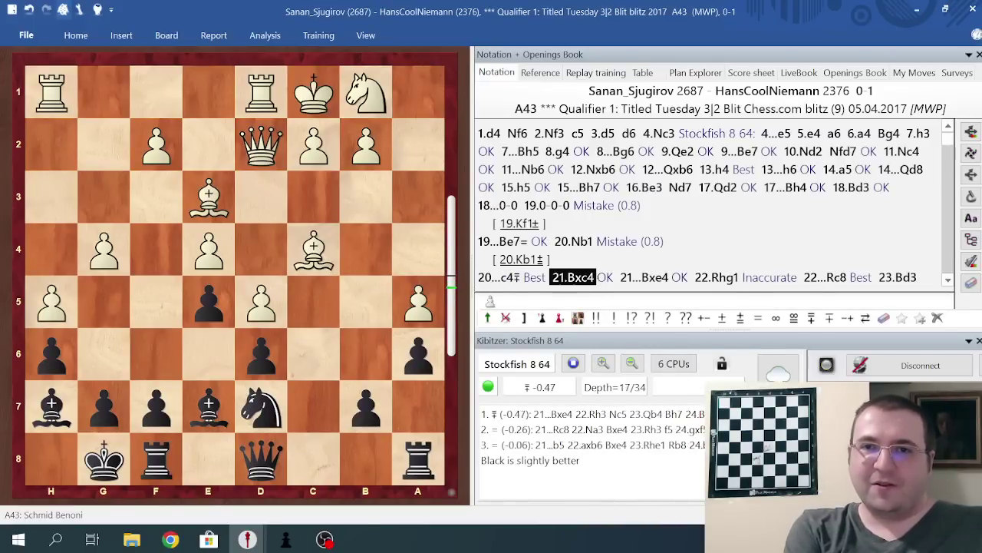
Play through 21...Bxe4, recheck 22.Rhg1 against the engine lines, and continue to 22...Rc8
key(Right)
key(Right)
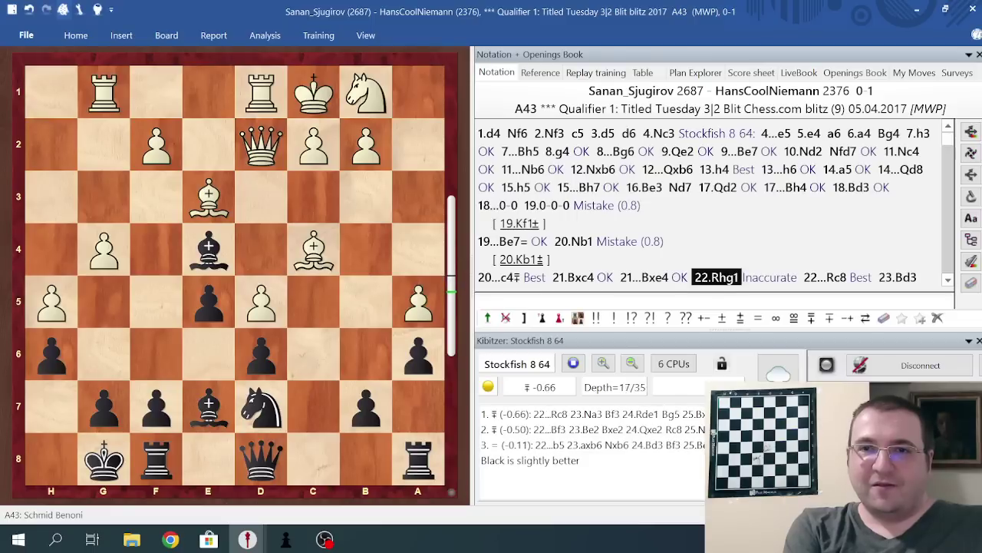
key(Left)
key(Right)
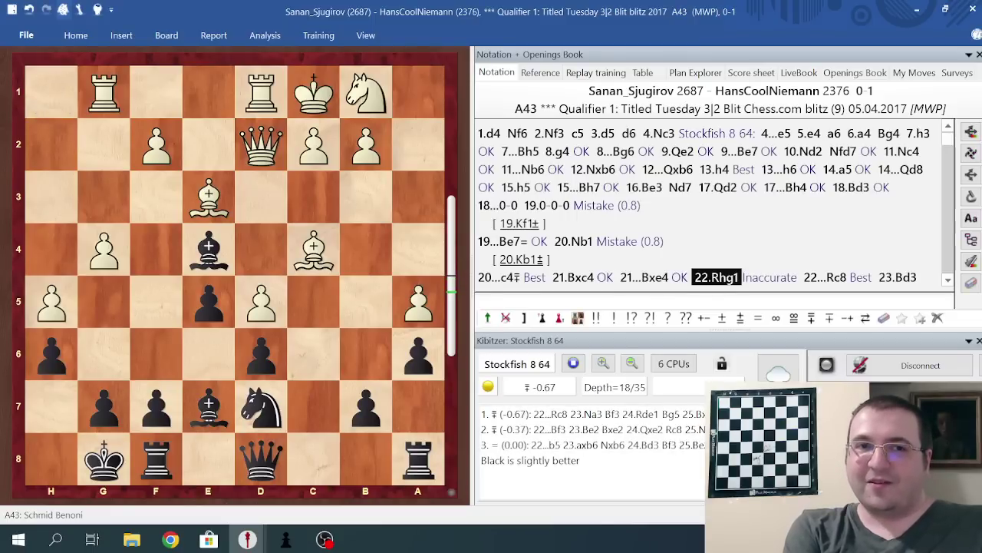
key(Right)
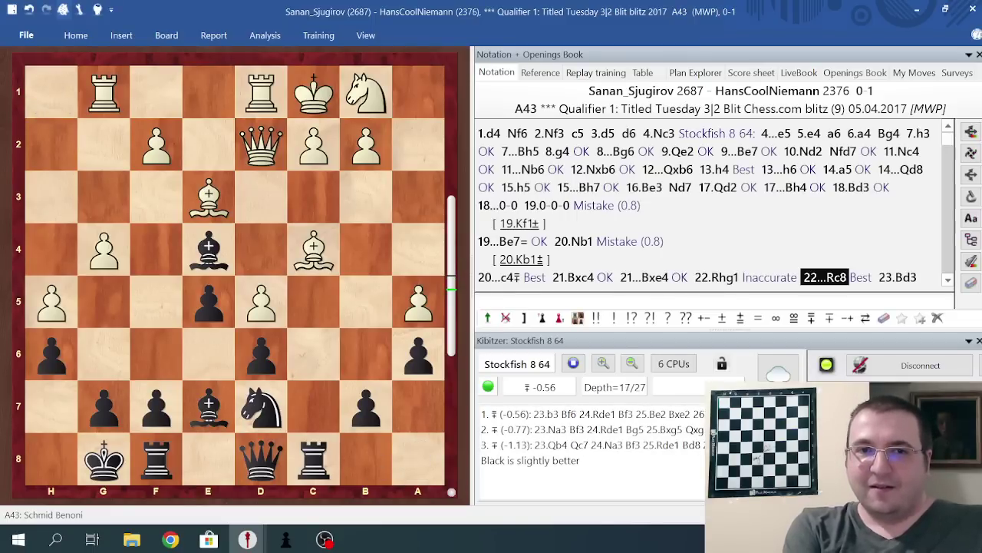
Compare 23.Bd3 with the engine's alternatives after 22...Rc8, and continue along the game line to 23...Nc5
key(Right)
key(Return)
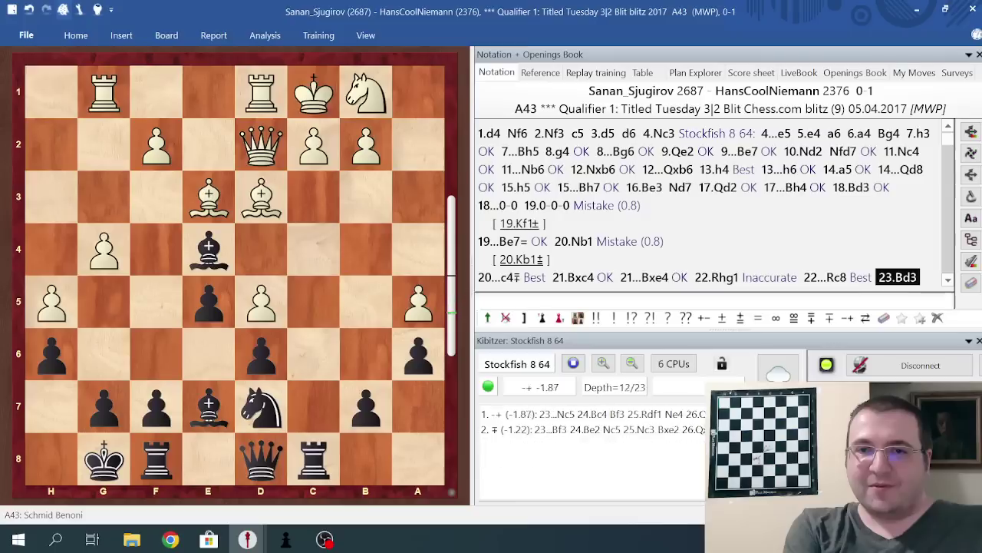
key(Left)
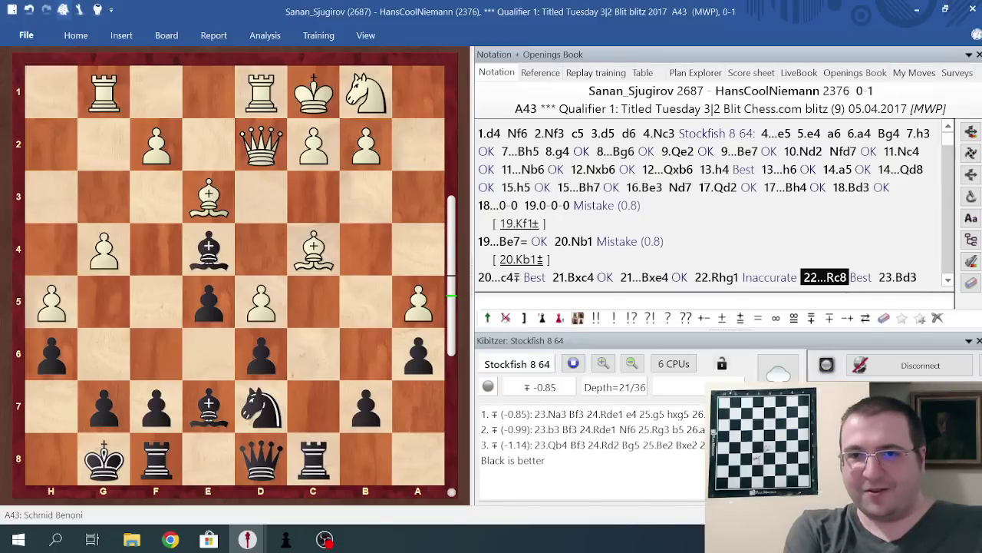
key(Right)
key(Return)
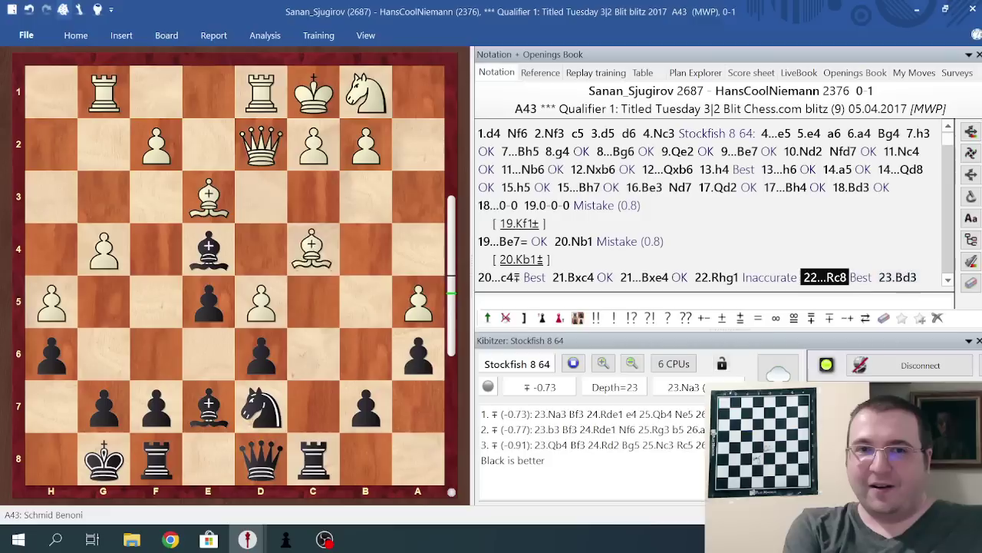
key(Right)
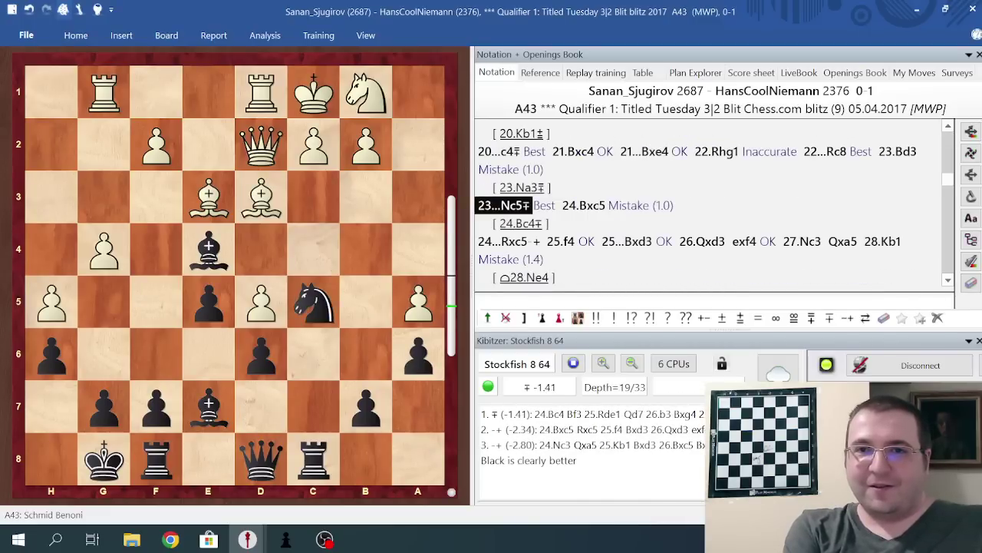
Examine 24.Bxc5 against the engine's alternatives and follow the game line to the recapture 24...Rxc5
key(Right)
key(Left)
key(Right)
key(Return)
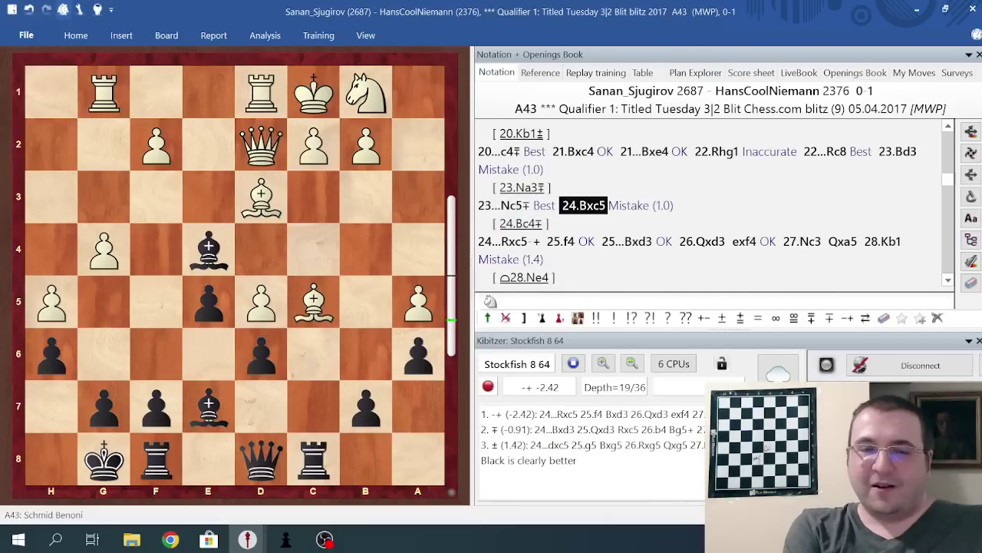
key(Right)
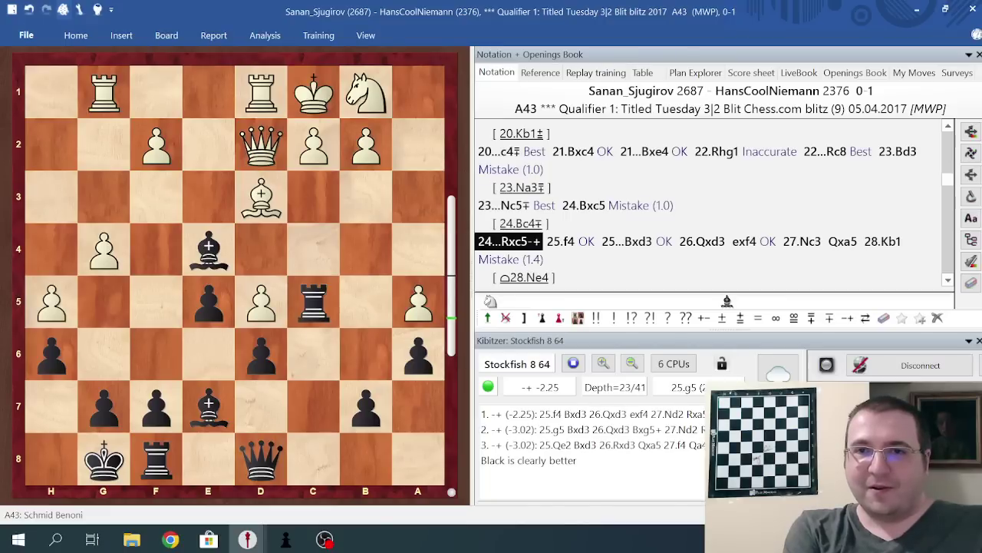
Play through the moves from 25.f4 to 27...Qxa5 and follow the game continuation 28.Kb1 instead of the 28.Ne4 variation
key(Right)
key(Right)
key(Right)
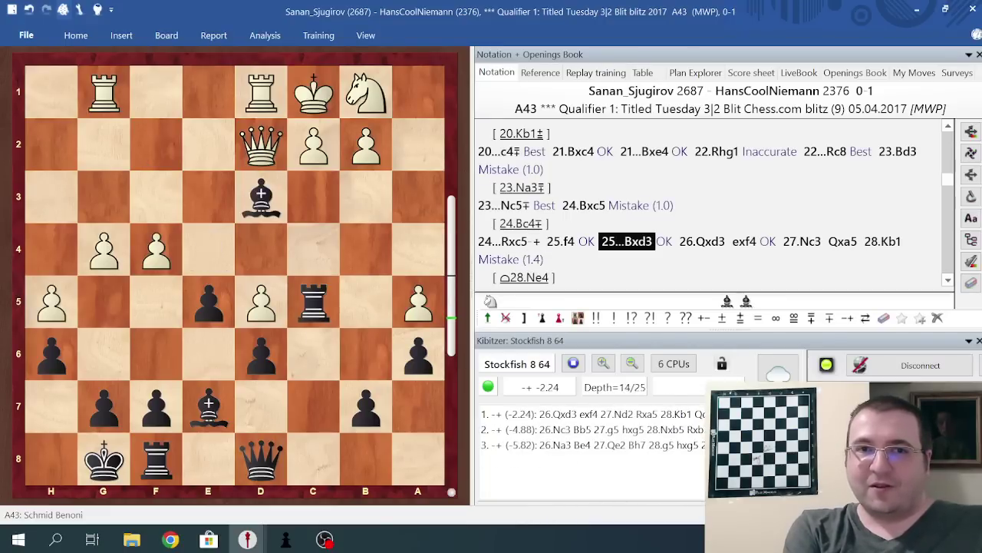
key(Right)
key(Right)
key(Right)
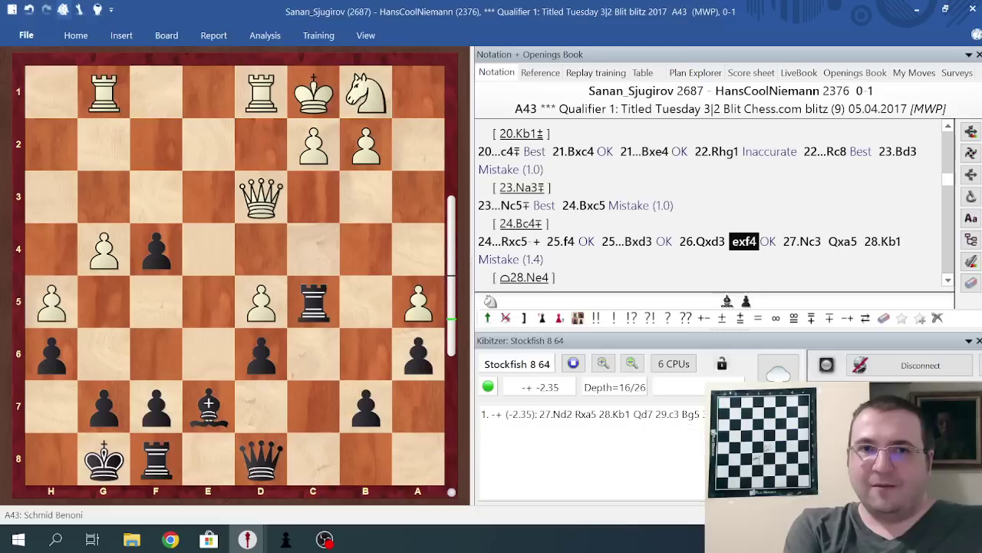
key(Right)
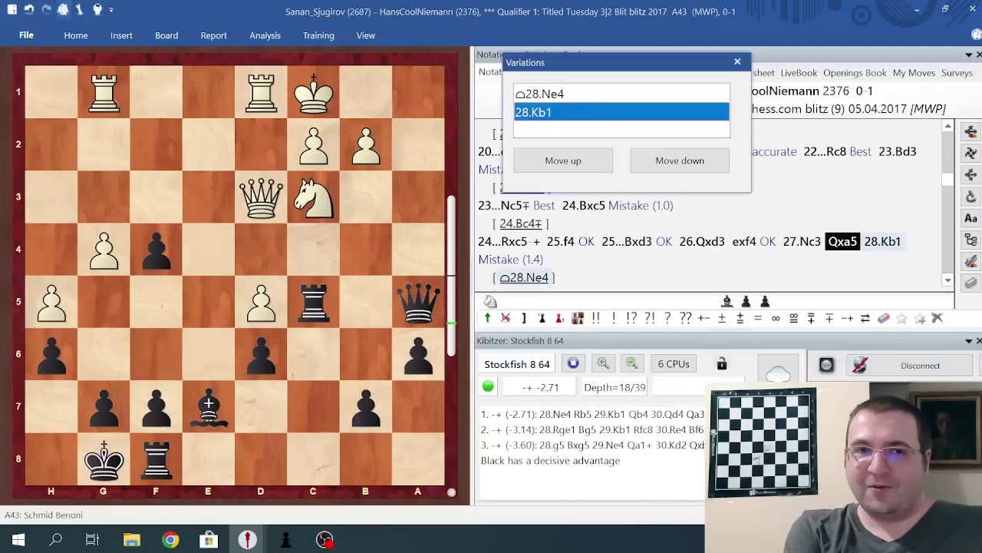
key(Return)
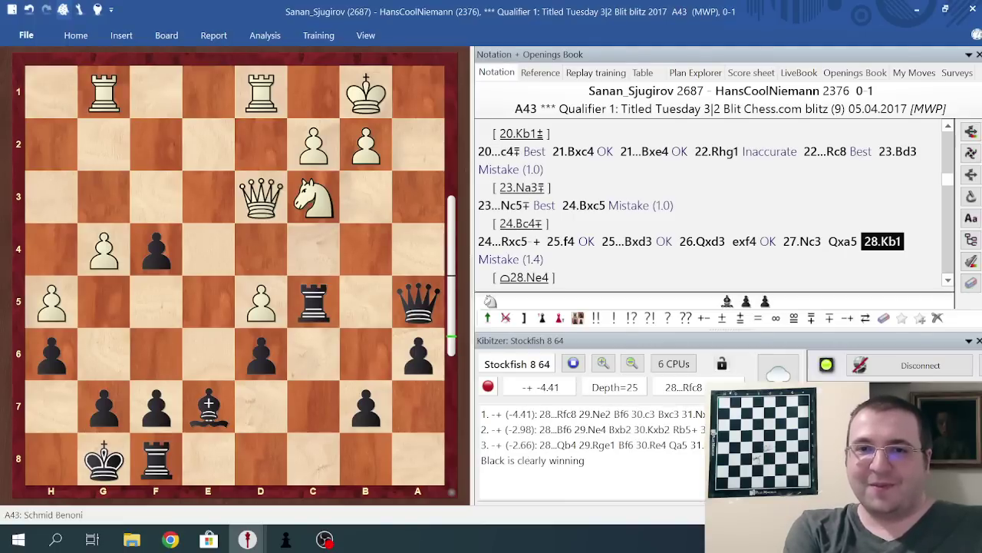
Play through the rest of the game from 28...Rfc8 to the final move 30...Bf6
key(Right)
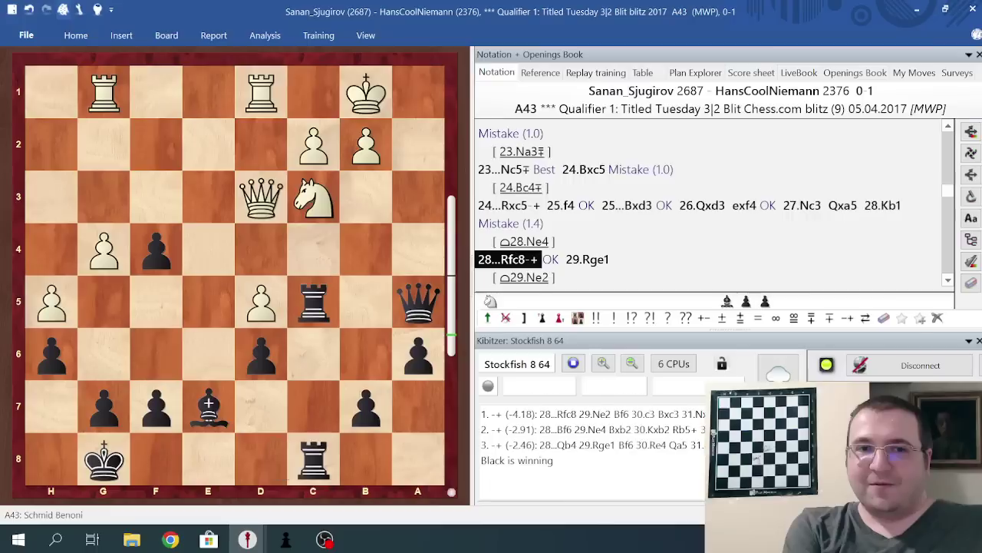
key(Right)
key(Right)
key(Right)
key(Right)
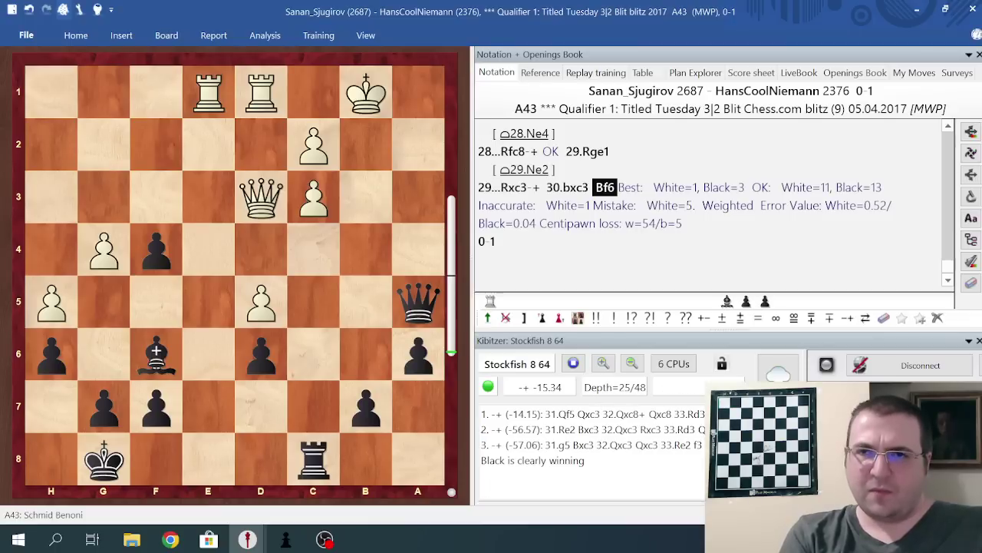
Close the round 9 game, open the round 10 game from the games list, and start the default kibitzer
click(973, 10)
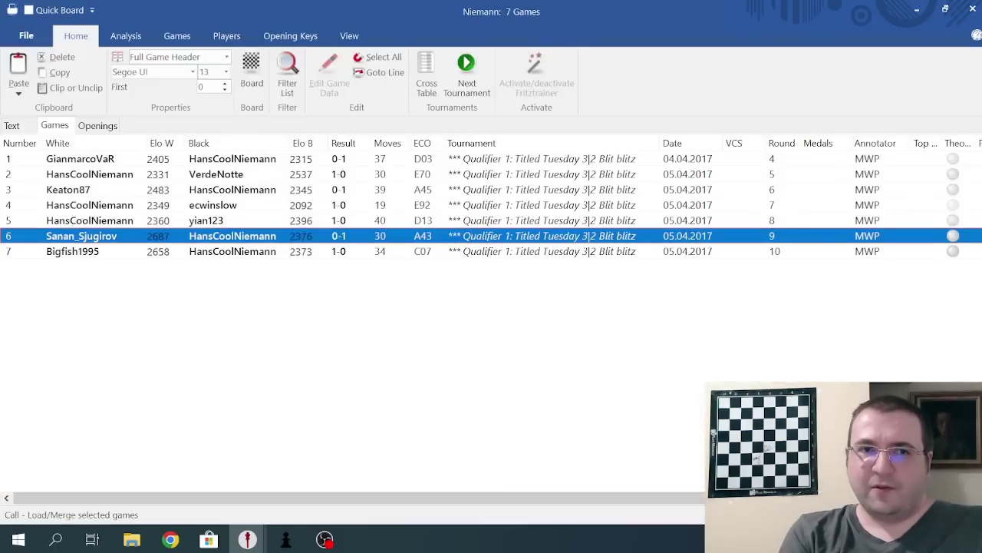
click(72, 251)
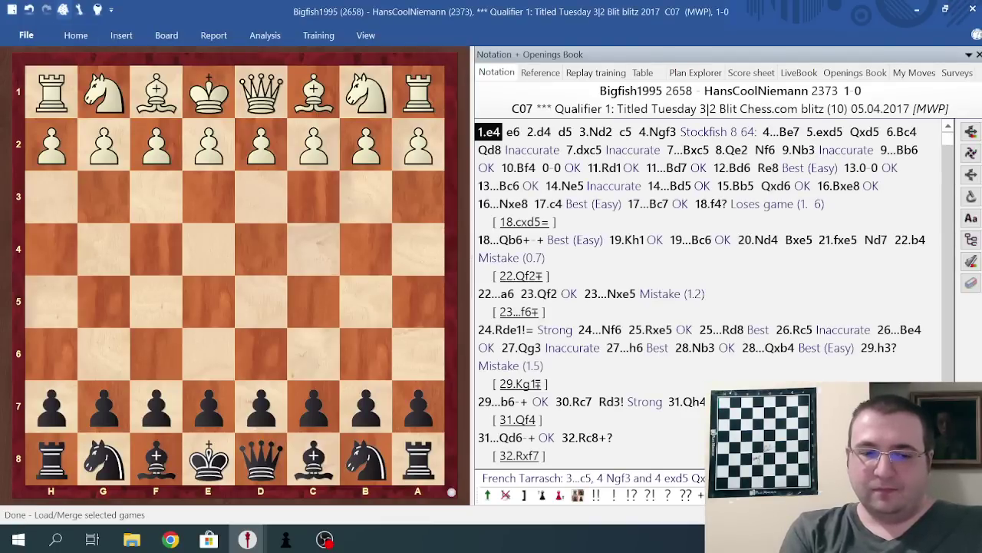
key(alt+F2)
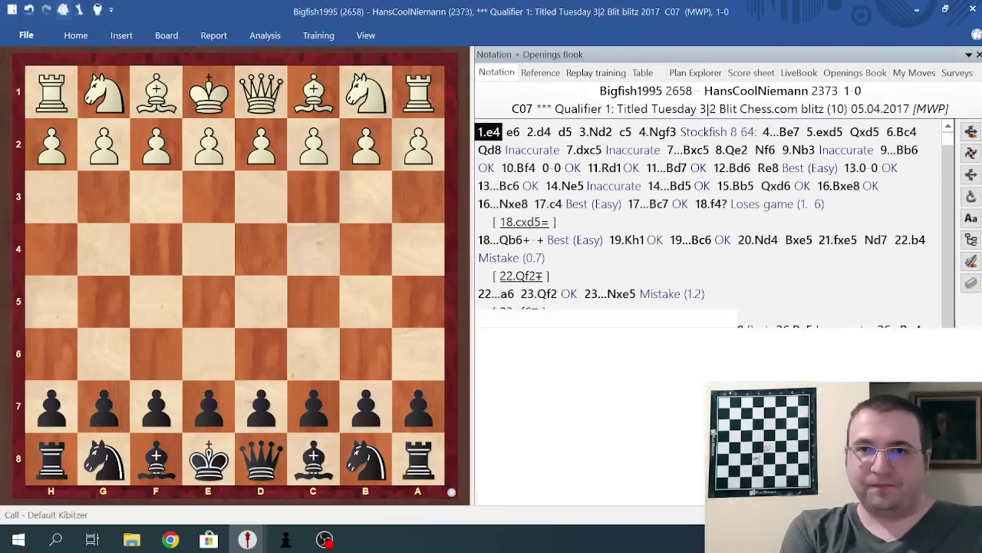
Play through the French Tarrasch opening moves from 1.e4 to 7.dxc5 with engine evaluation
key(Right)
key(Right)
key(Right)
key(Right)
key(Right)
key(Right)
key(Right)
key(Right)
key(Right)
key(Right)
key(Right)
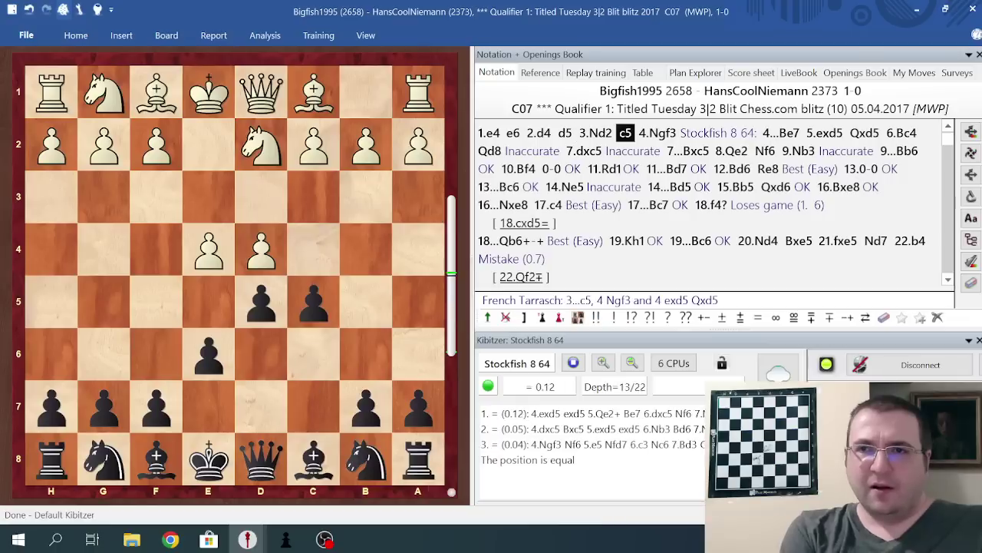
key(Right)
key(Right)
key(Right)
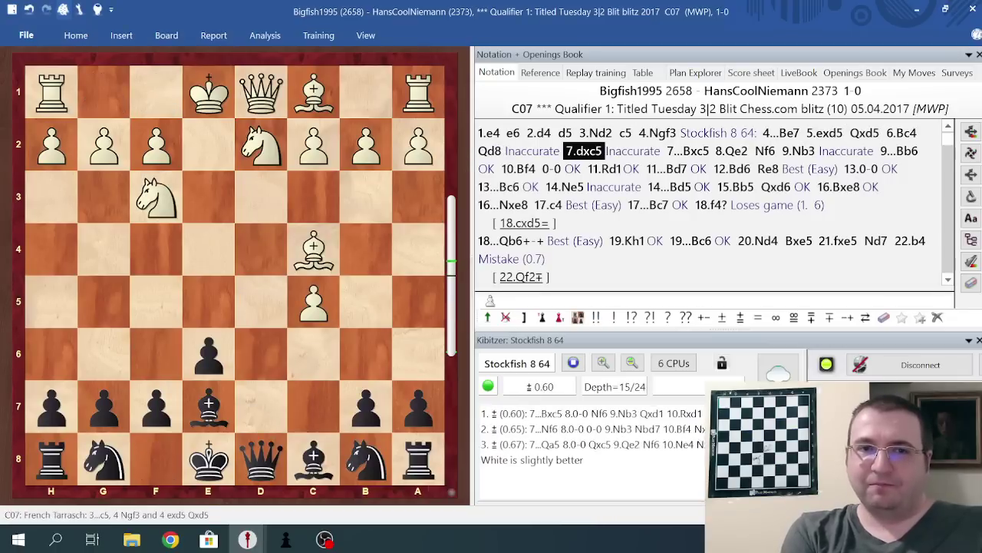
Play through the moves from 7...Bxc5 to 9.Nb3 and check the engine's lines for Black
drag(103, 458, 155, 353)
key(Right)
key(Right)
key(Right)
key(Right)
key(Right)
key(Right)
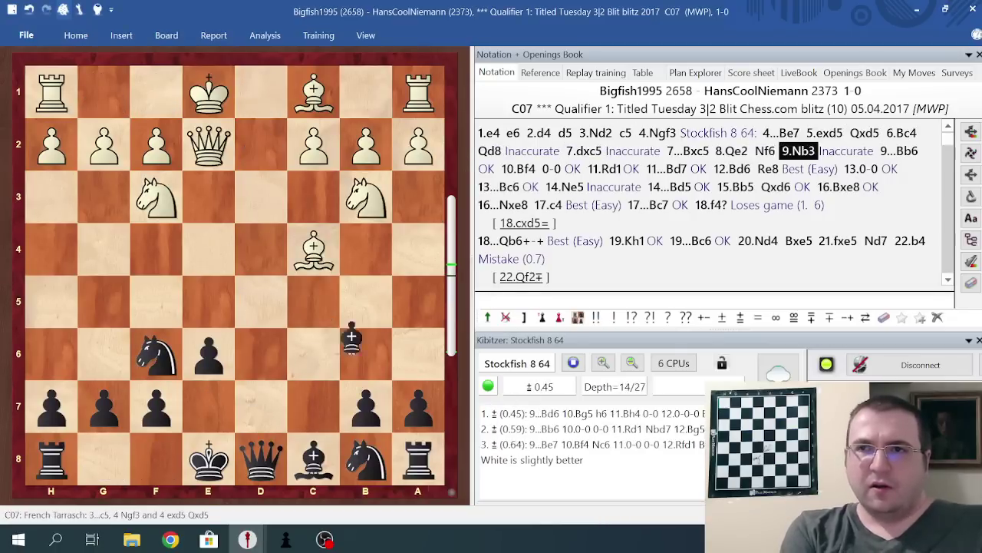
Continue through the game from 9...Bb6 to 14.Ne5, following the engine evaluation
key(Right)
key(Right)
key(Right)
key(Right)
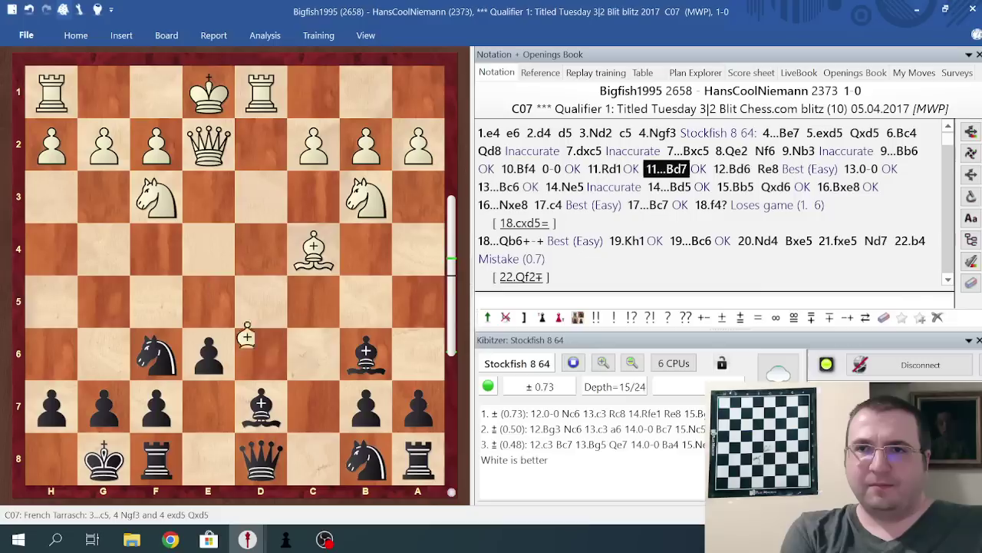
key(Right)
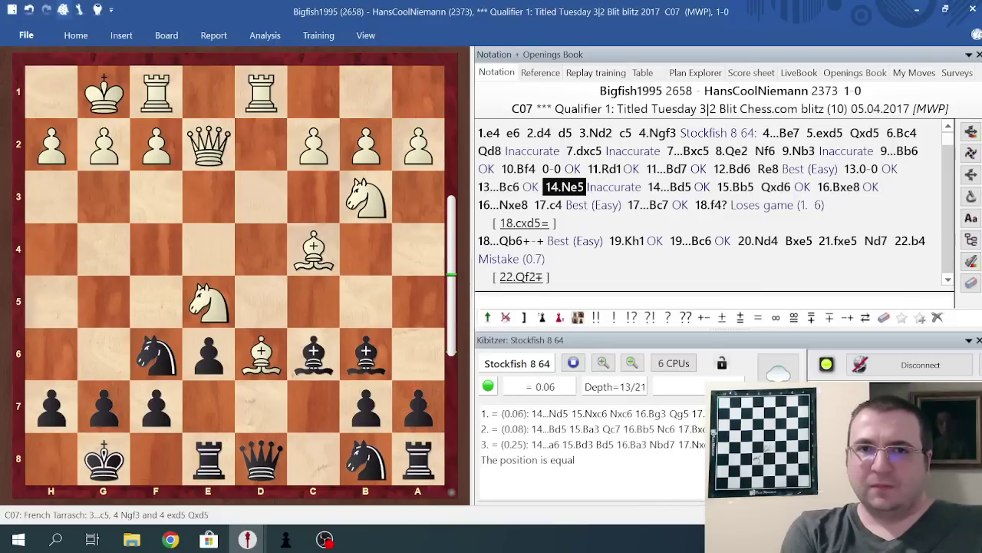
Go back to 13...Bc6 to check White's alternatives to 14.Ne5, and play on through 14...Bd5 to 15.Bb5
key(Left)
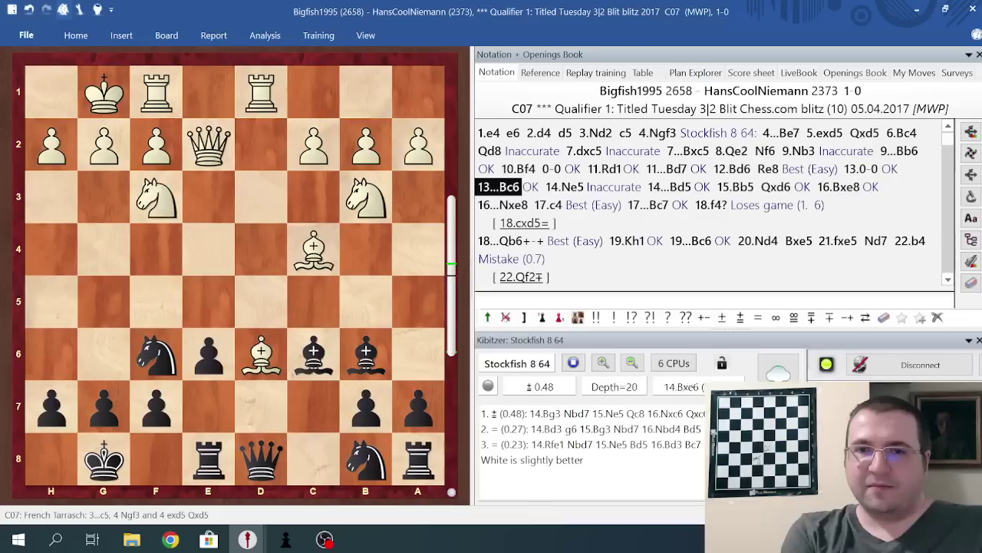
key(Right)
key(Right)
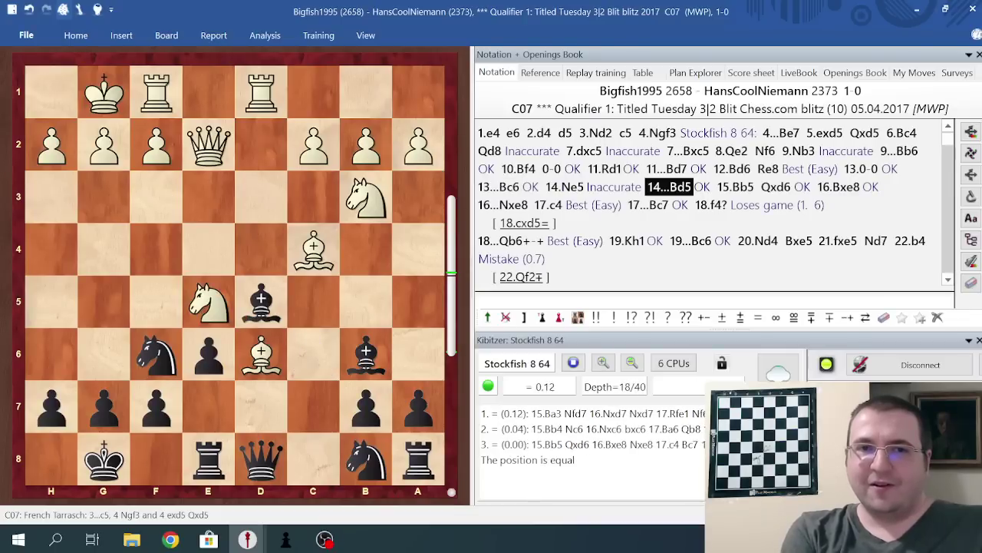
key(Right)
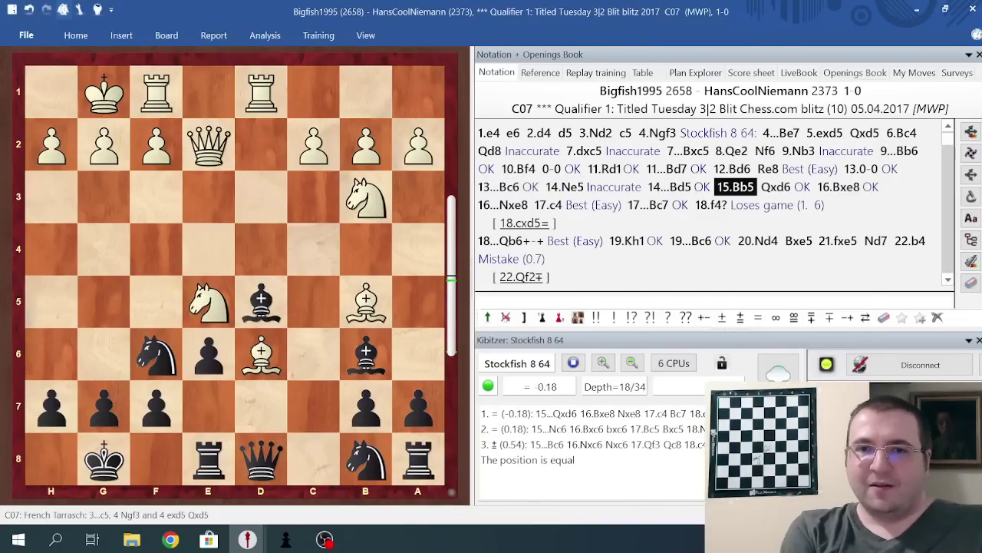
Play through the moves from 15...Qxd6 to 17...Bc7 and check the annotated alternative 18.cxd5
key(Right)
key(Right)
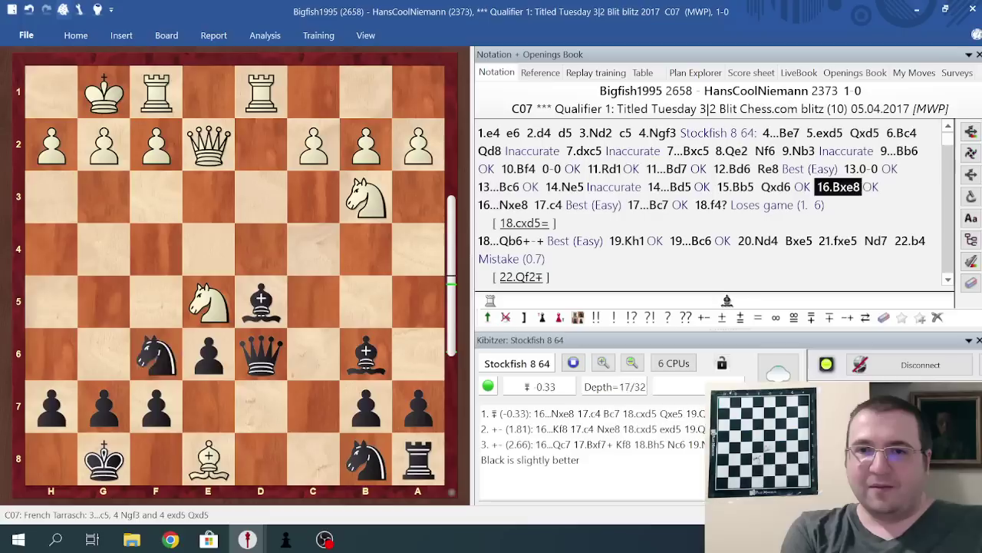
key(Right)
key(Right)
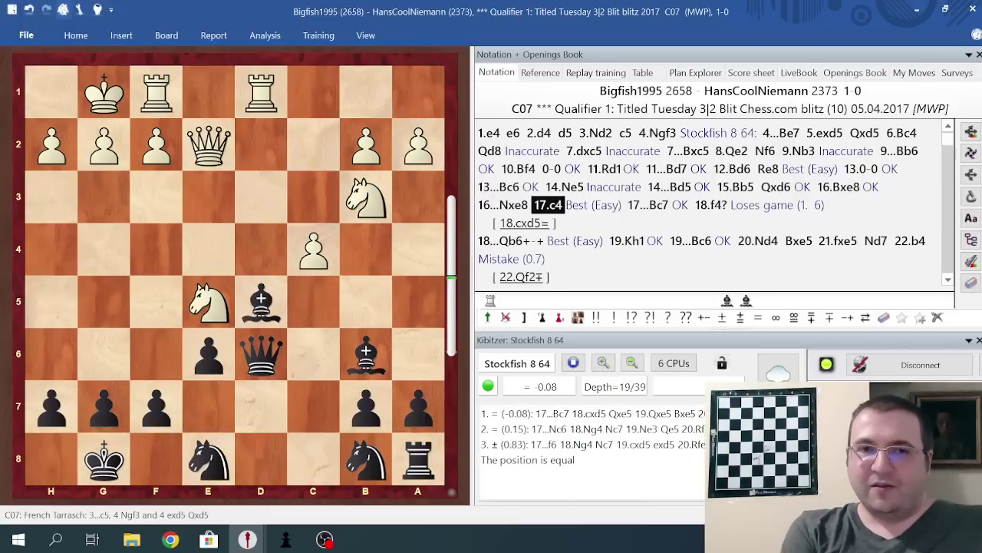
key(Right)
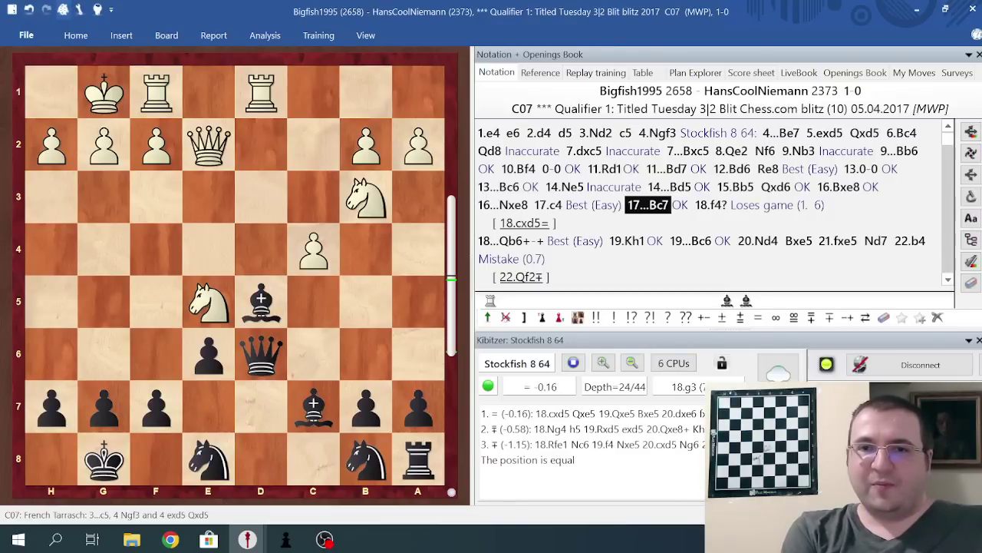
click(524, 223)
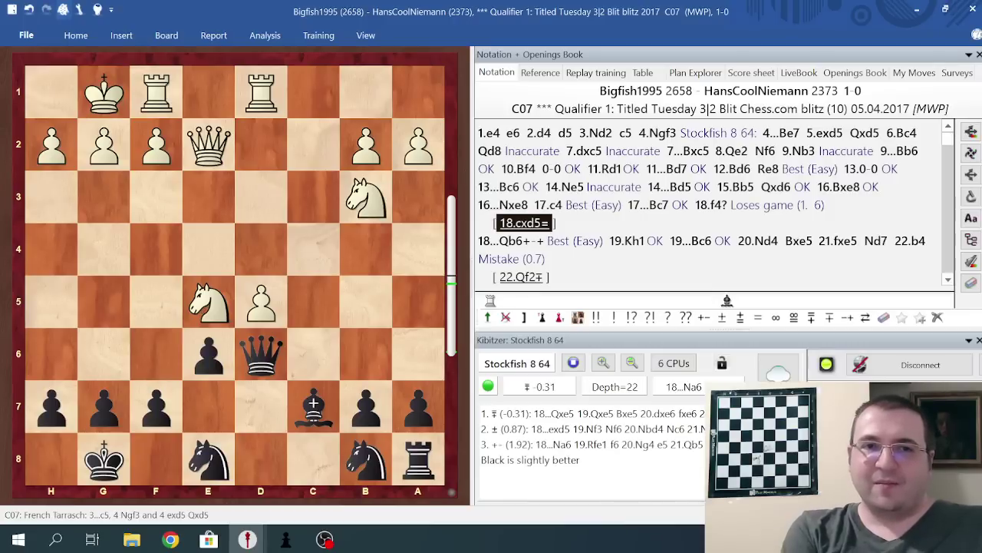
key(Left)
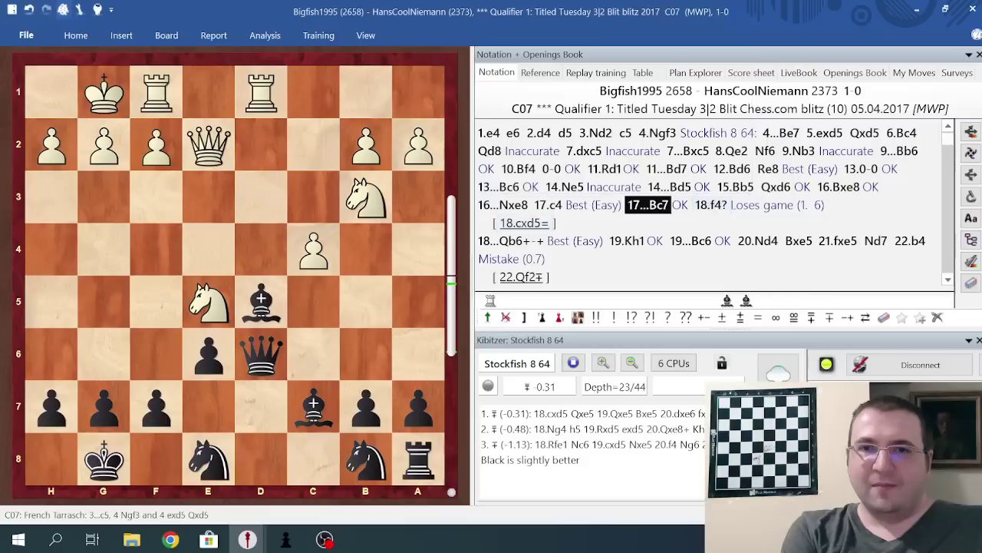
Follow the game from 18.f4 to 20.Nd4 and check the engine's lines for Black's reply
key(Right)
key(Right)
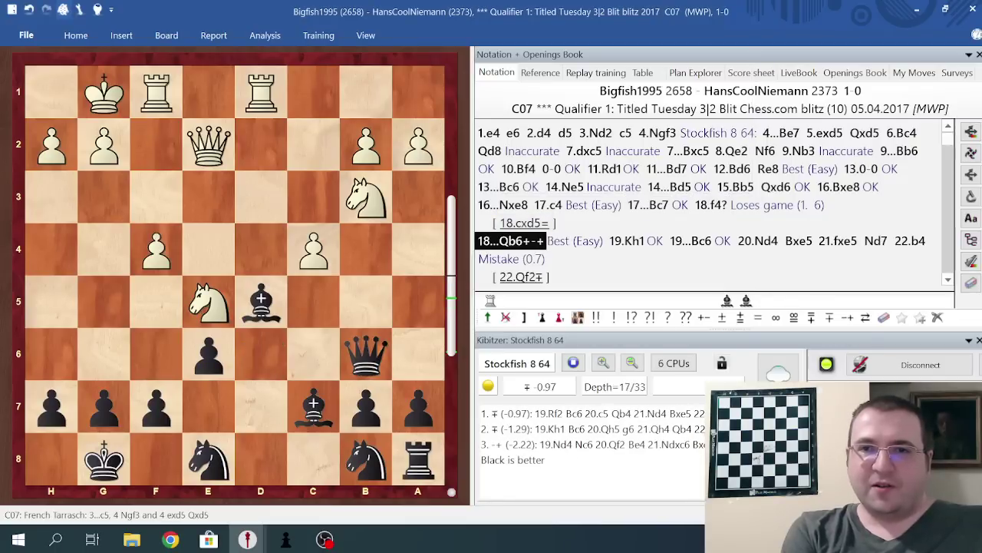
key(Right)
key(Right)
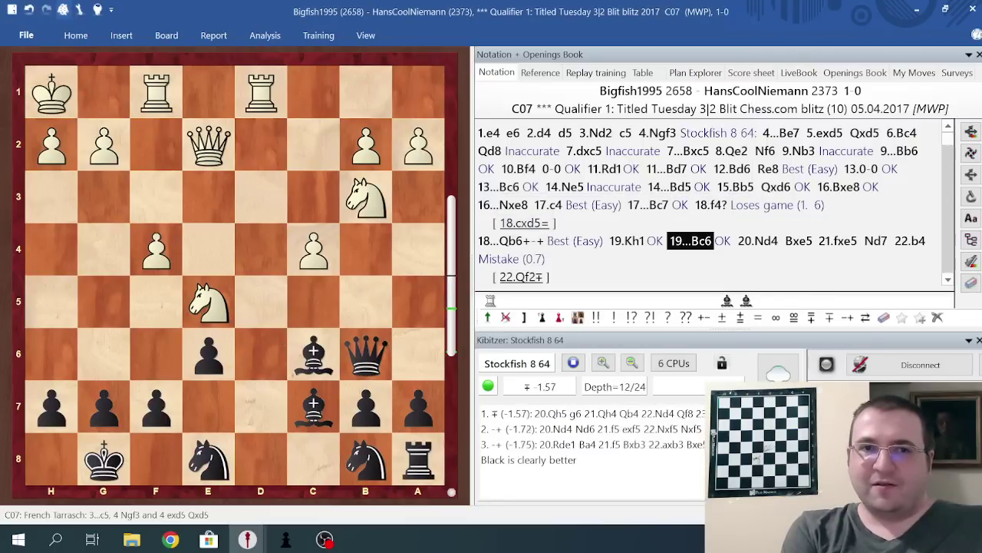
key(Right)
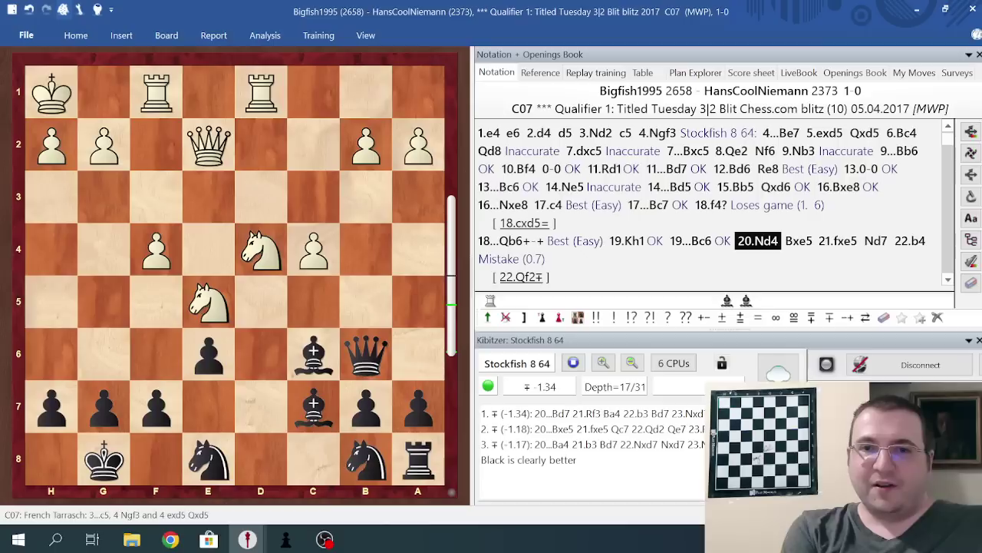
key(Right)
key(Left)
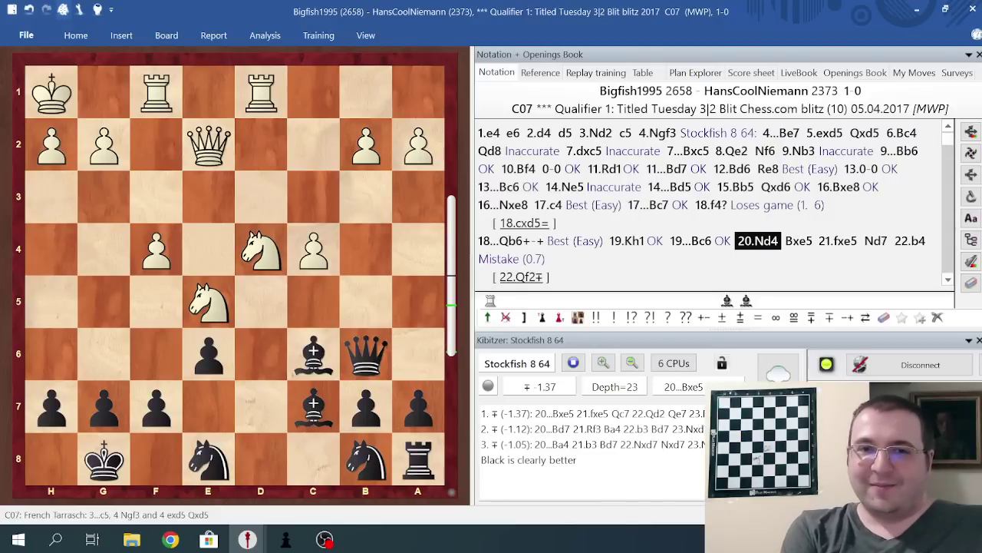
Continue through the game from 20...Bxe5 to 23.Qf2, keeping to the main line at 22.b4
key(Right)
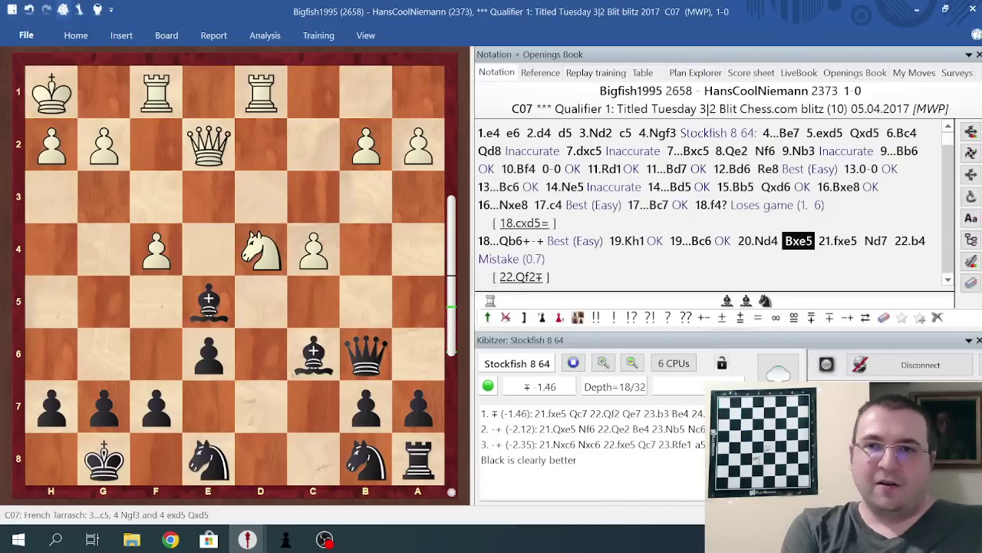
key(Right)
key(Right)
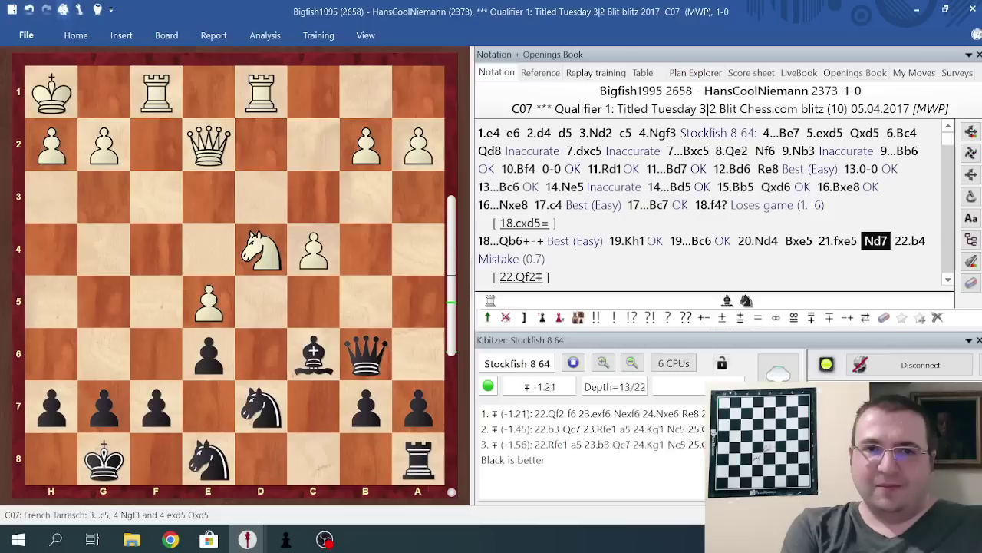
key(Right)
key(Return)
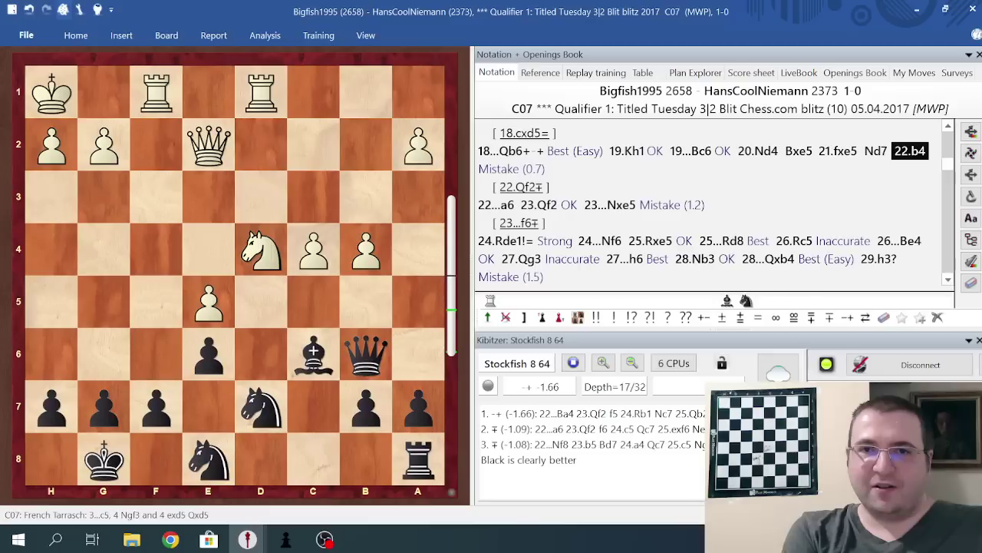
key(Right)
key(Right)
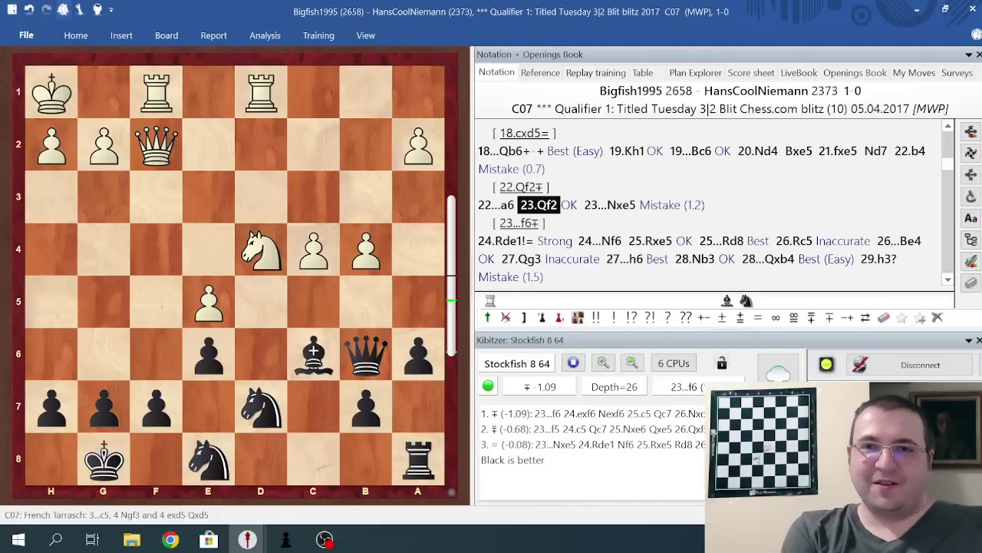
Play through the main line from 23...Nxe5 to 26.Rc5 with the engine evaluation
key(Right)
key(Return)
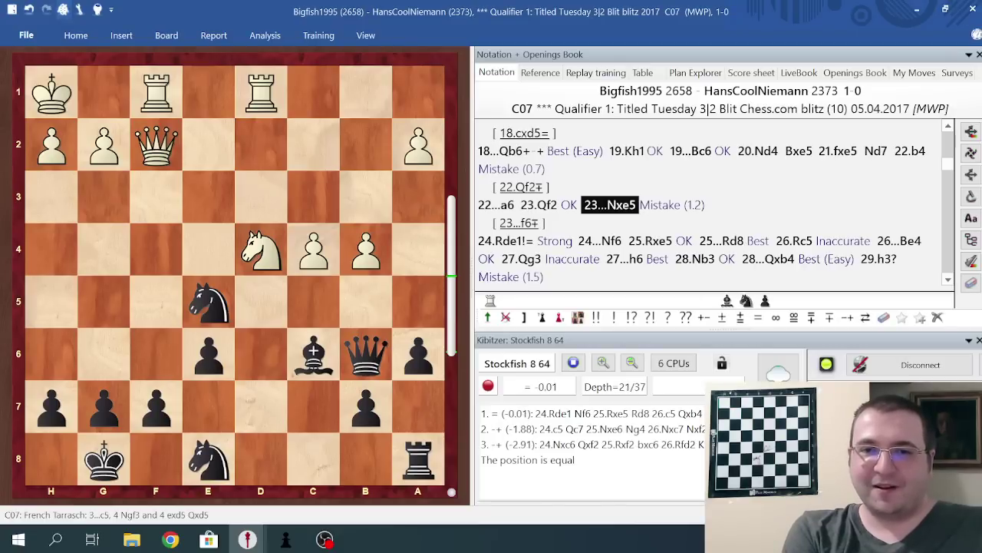
key(Right)
key(Right)
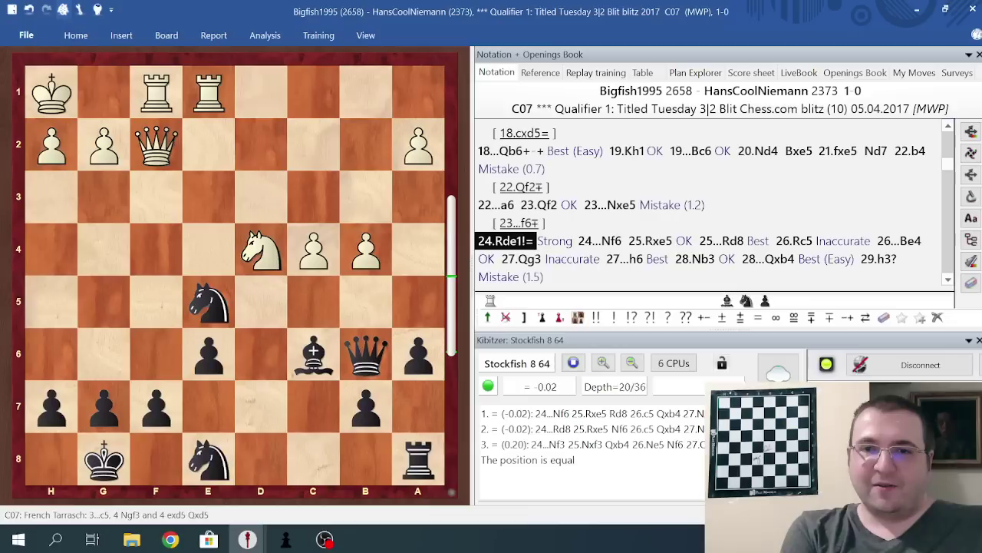
key(Right)
key(Right)
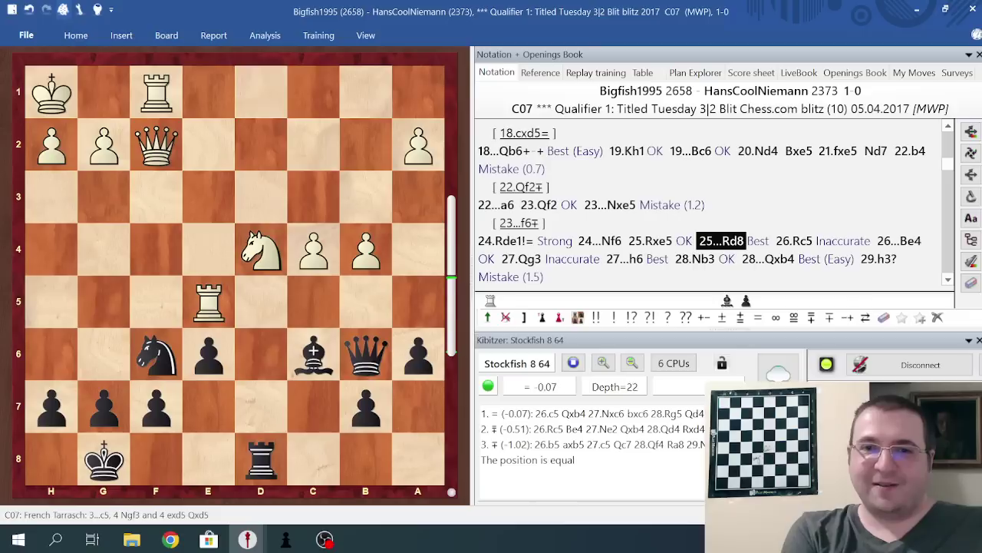
key(Right)
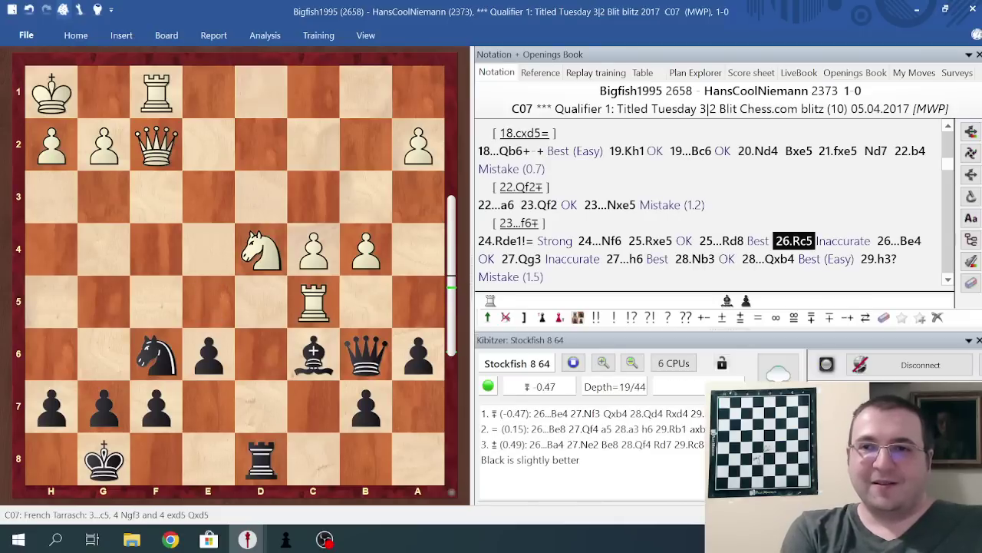
Play 26...Be4, compare it with the engine's alternatives from the position after 26.Rc5, and move on to 27.Qg3
drag(313, 351, 209, 246)
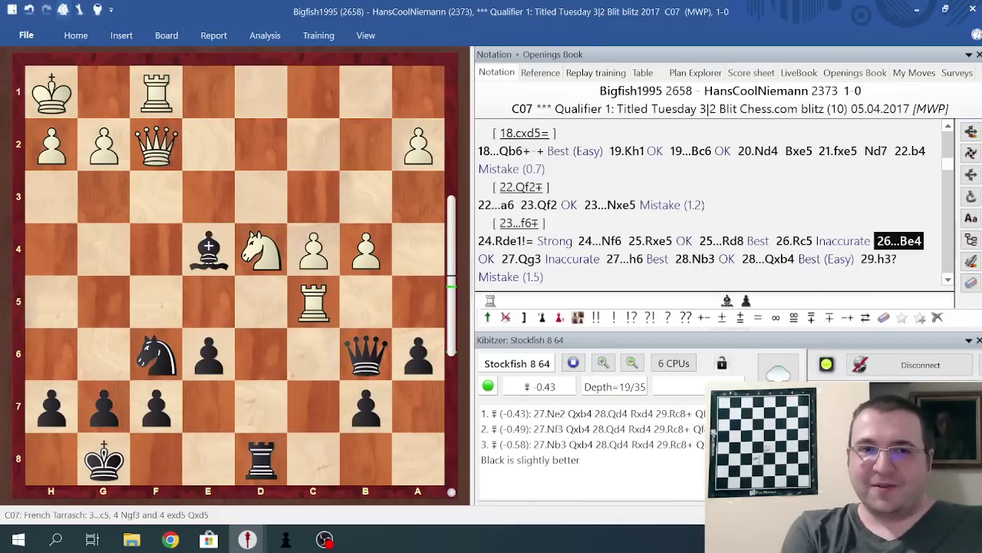
key(Right)
key(Left)
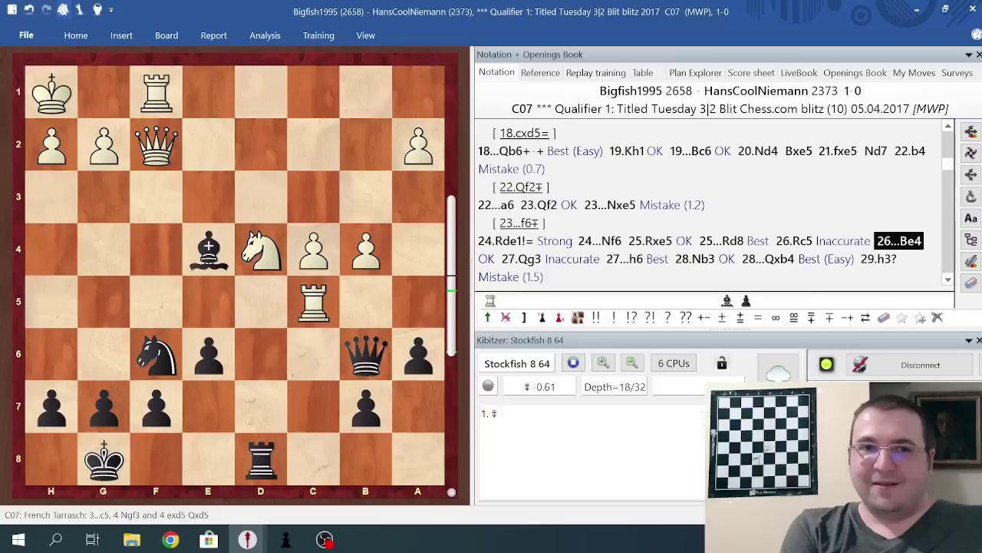
key(Left)
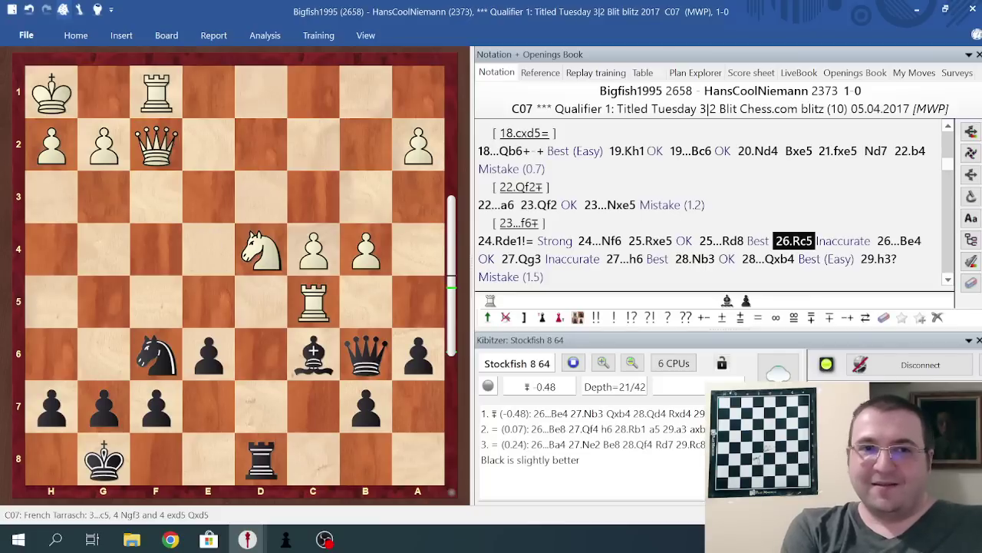
key(Right)
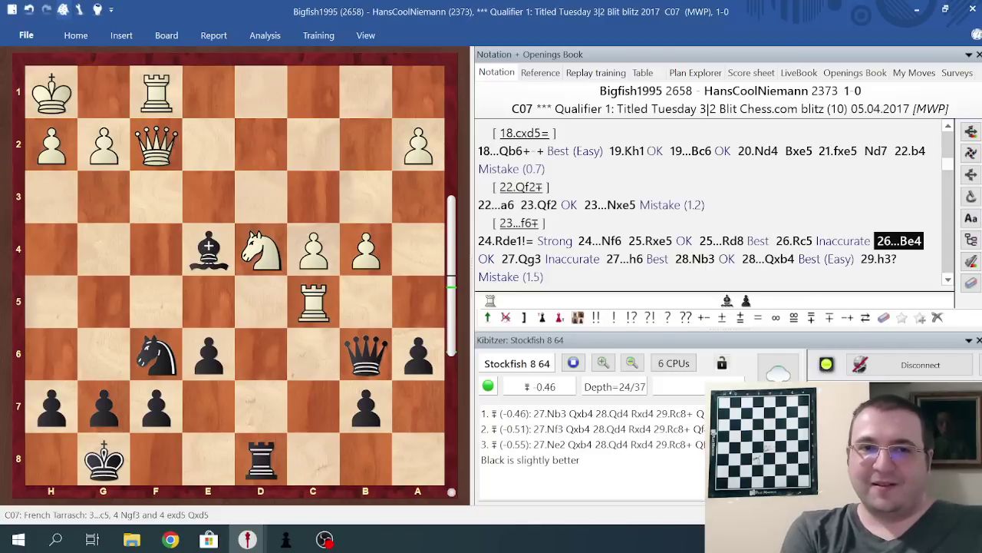
key(Right)
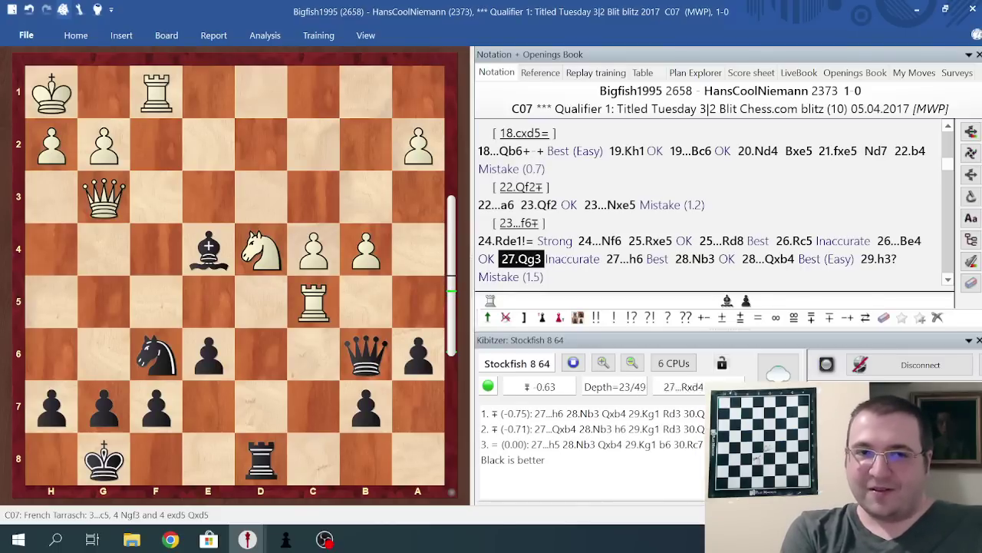
Check Black's options after 27.Qg3 and play on from 27...h6 to 28...Qxb4
key(Right)
key(Left)
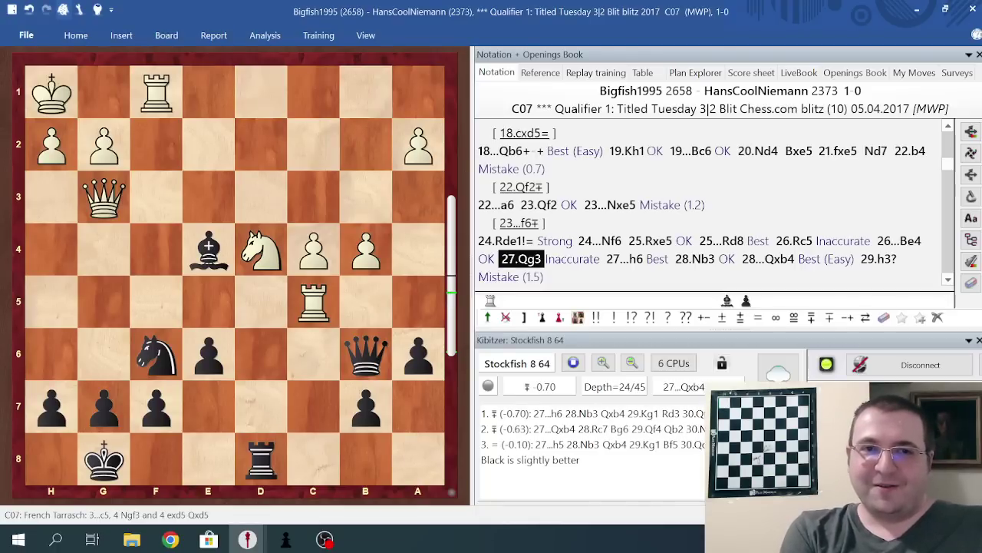
key(Right)
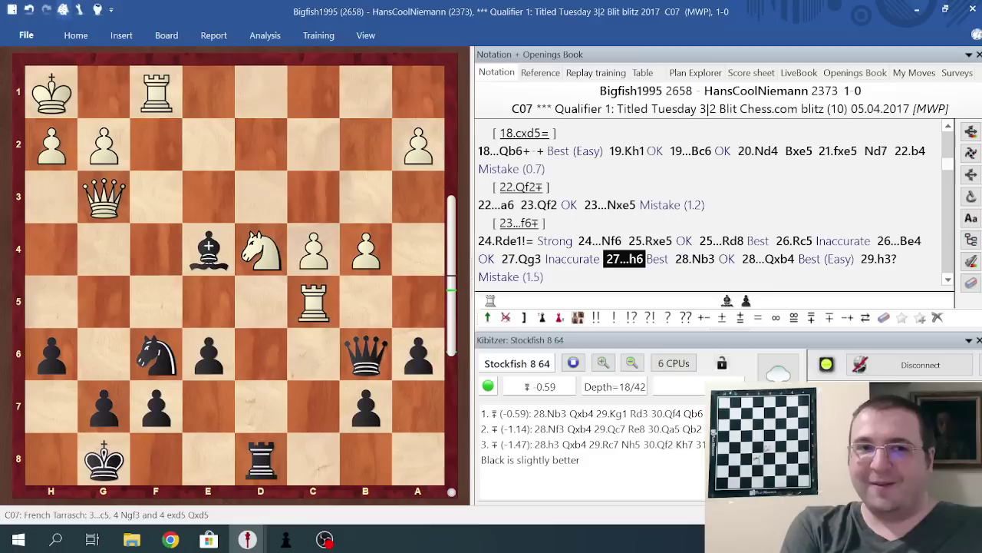
key(Right)
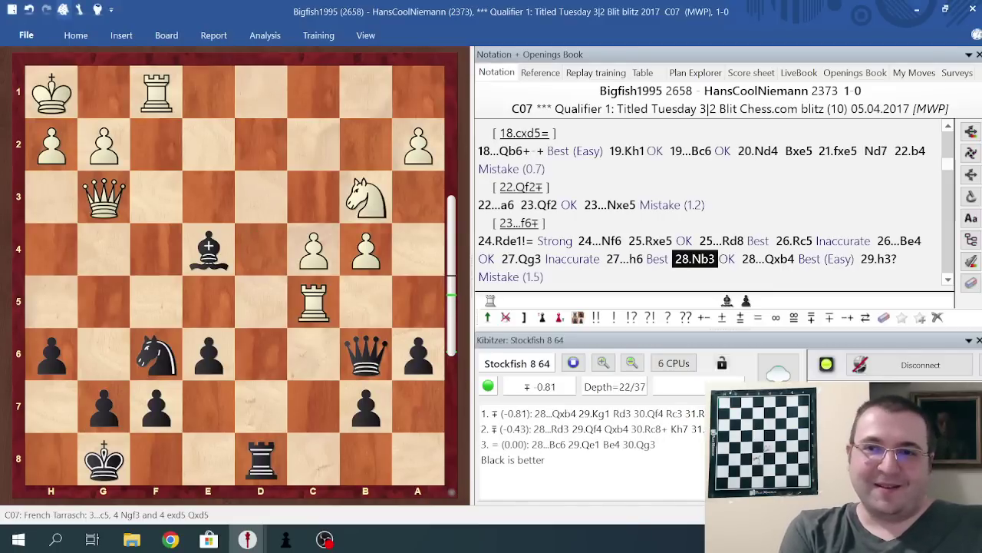
key(Right)
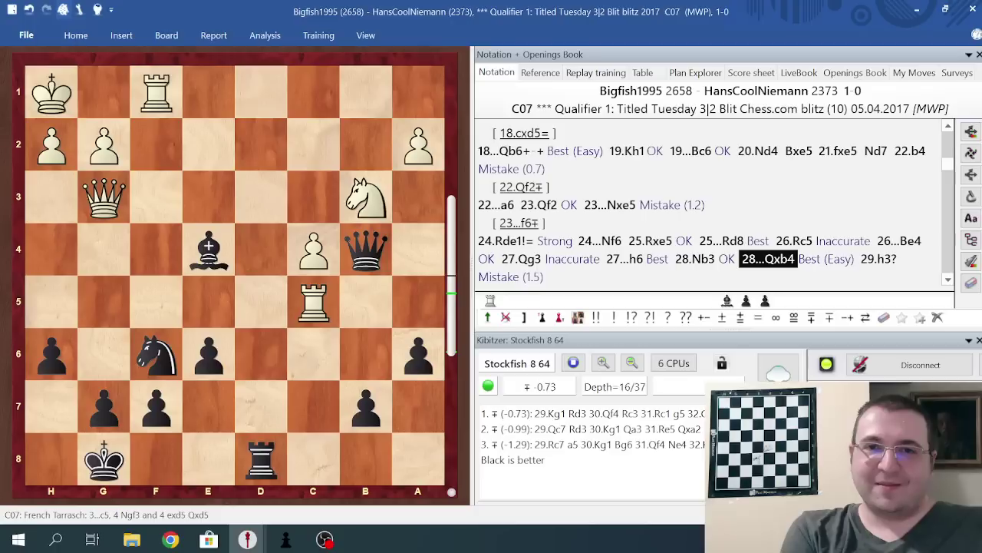
Follow the main line from 29.h3 to 30...Rd3, going back to 30.Rc7 to check Black's alternatives
key(Right)
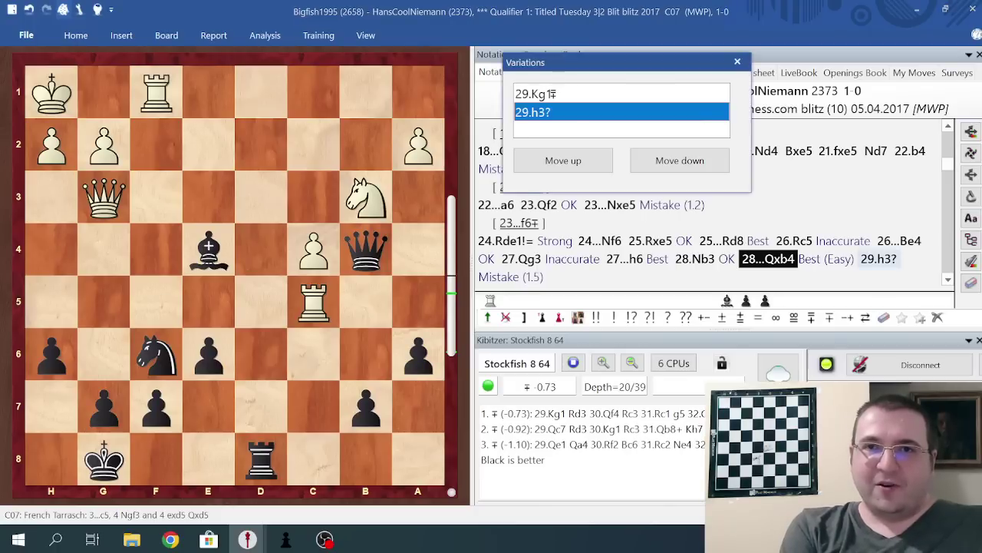
key(Return)
key(Right)
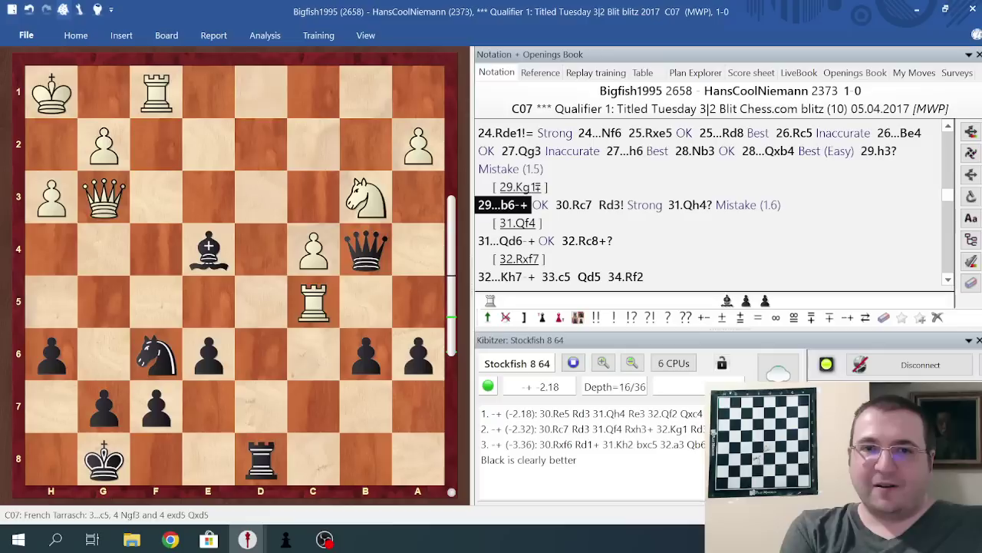
key(Right)
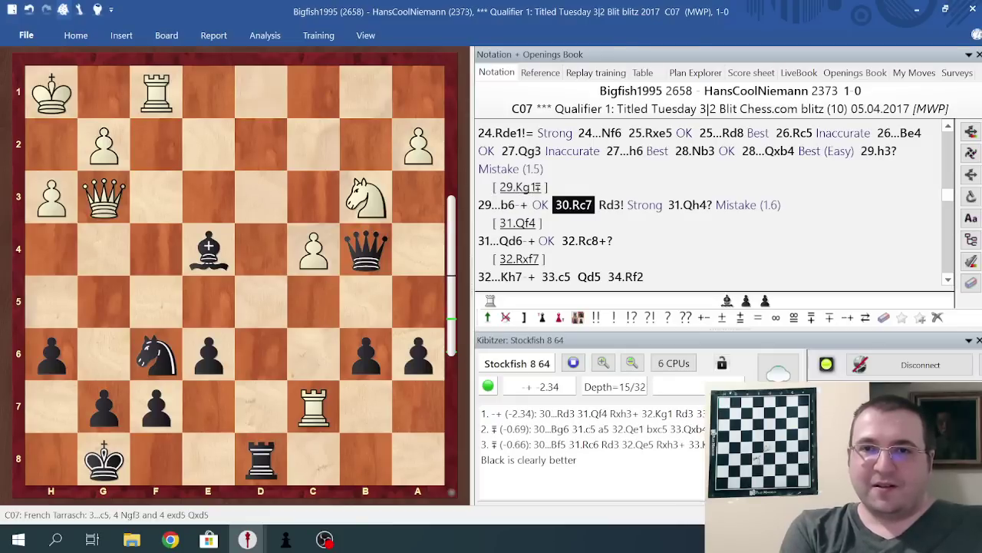
key(Right)
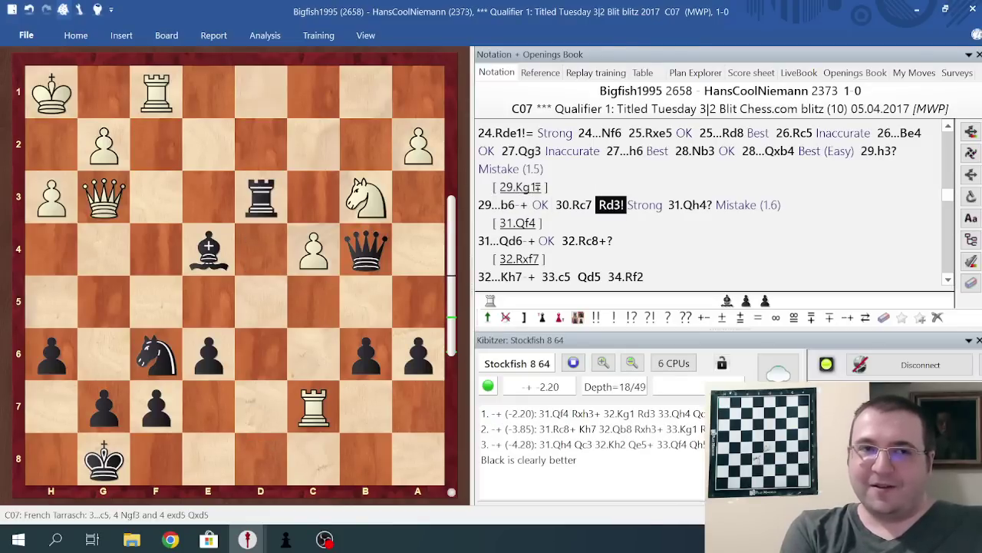
key(Left)
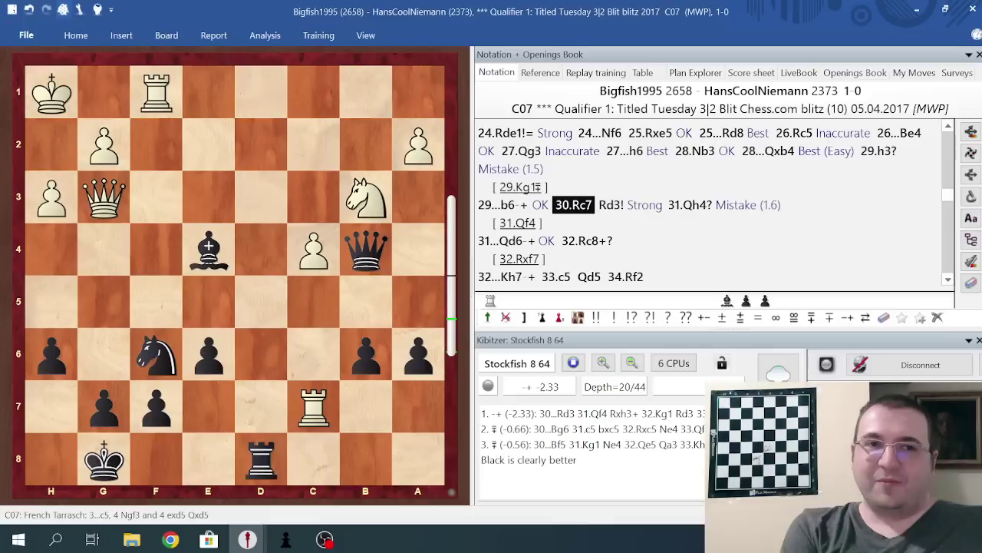
key(Right)
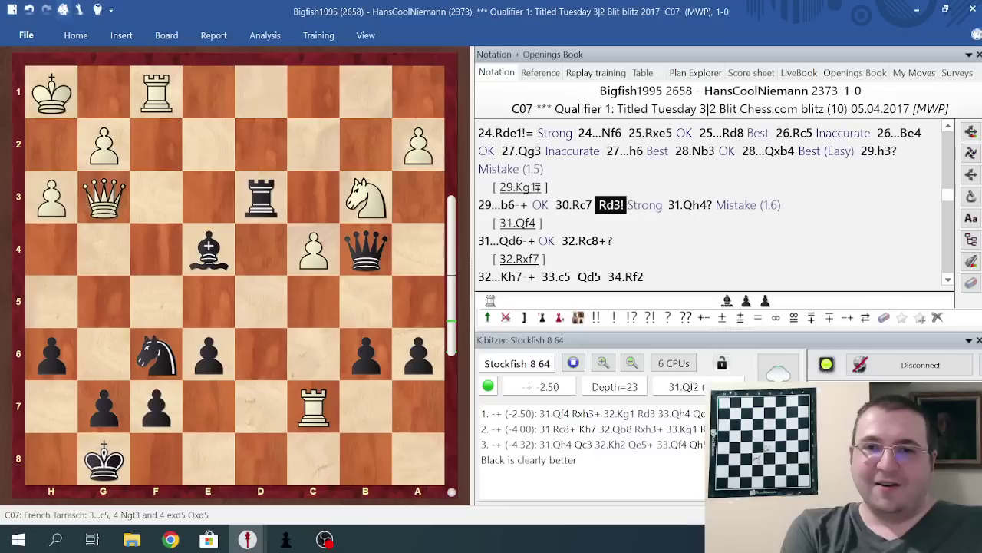
Check the alternative 31.Qf4 and play through the main line from 31.Qh4 to 32...Kh7
click(517, 223)
key(Left)
key(Right)
key(Return)
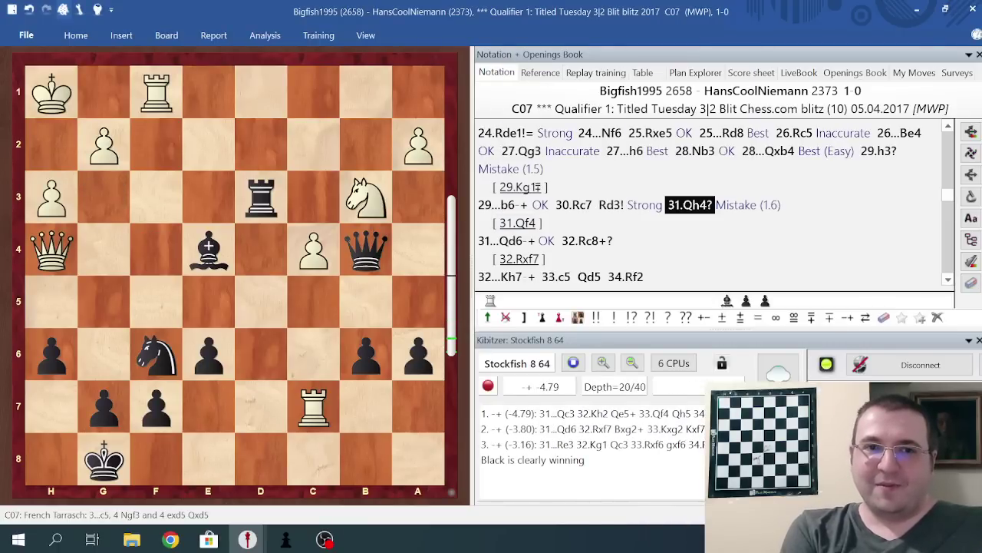
key(Right)
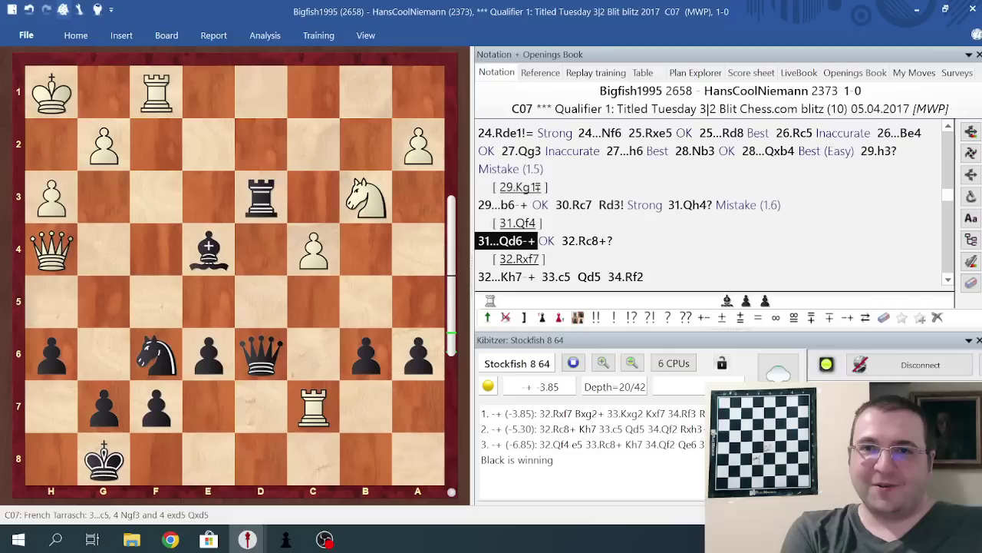
key(Right)
key(Right)
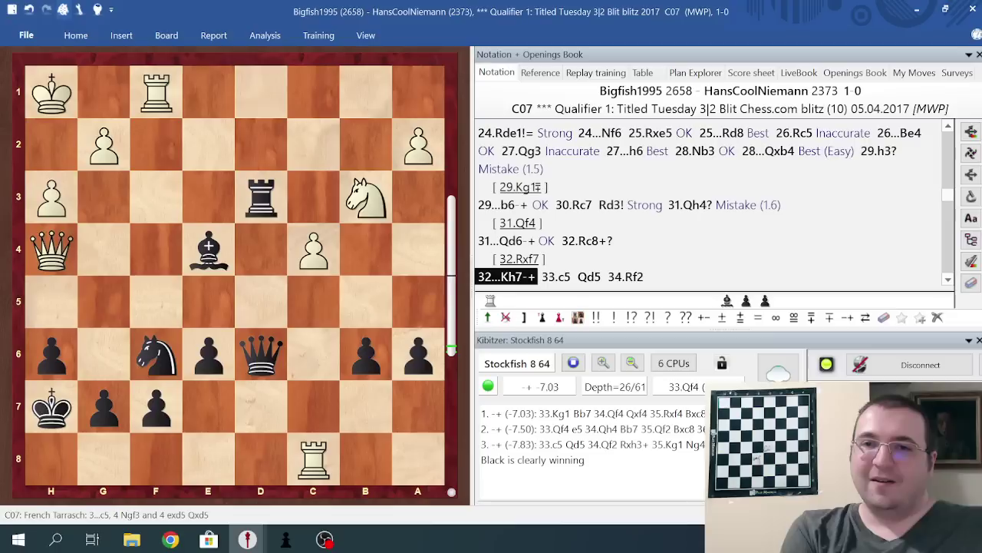
Play through the main line from 33.c5 to 34...Rd1+ at the end of the notation, and unload the Stockfish 8 kibitzer
key(Right)
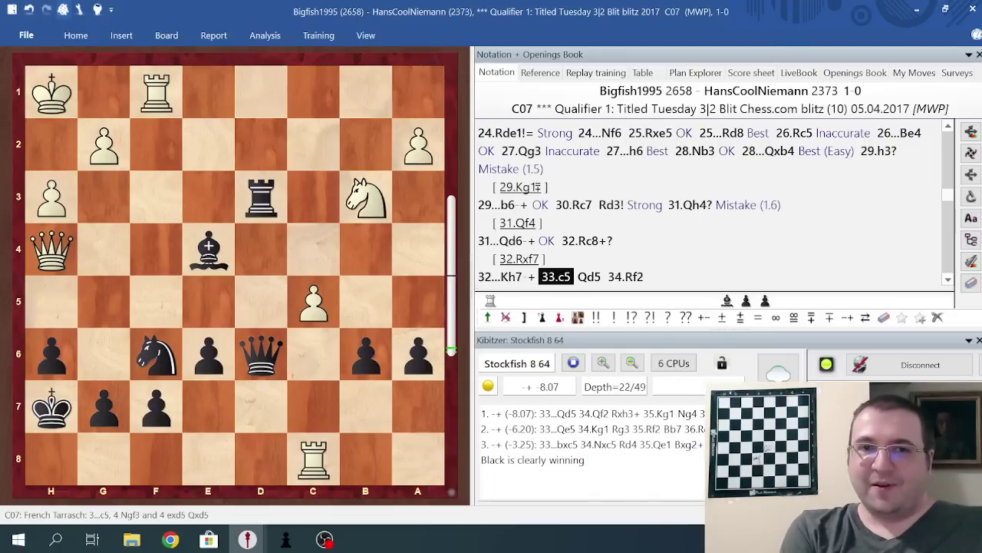
key(Right)
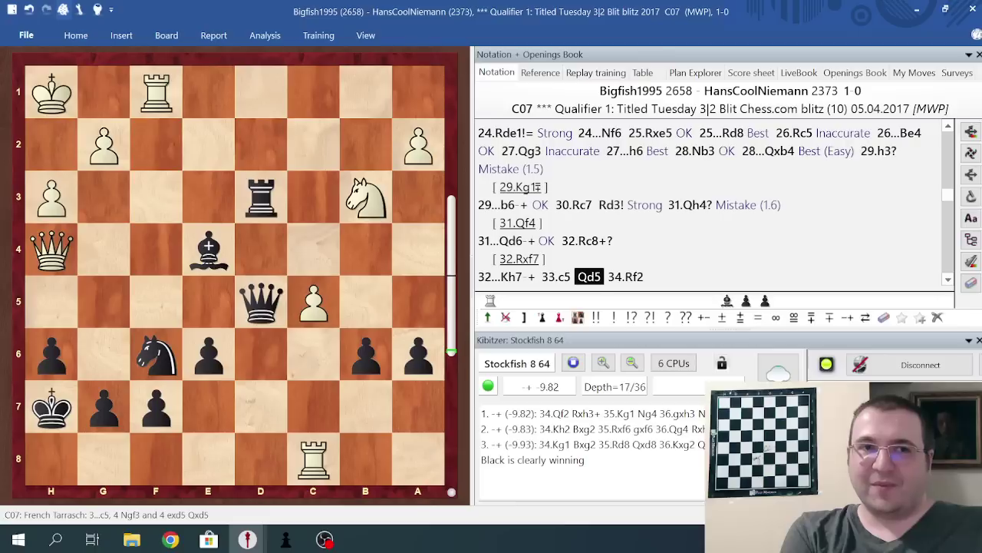
key(Right)
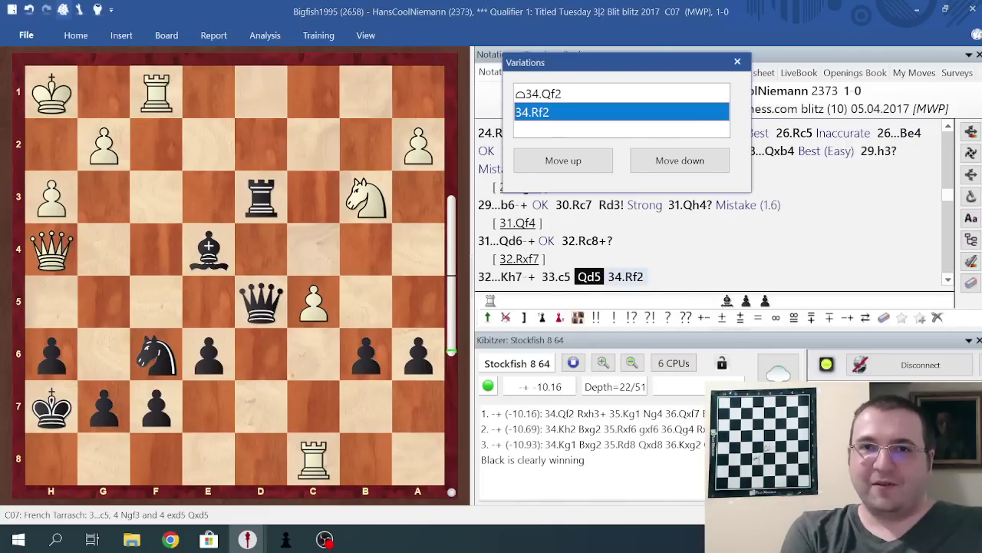
key(Return)
key(Right)
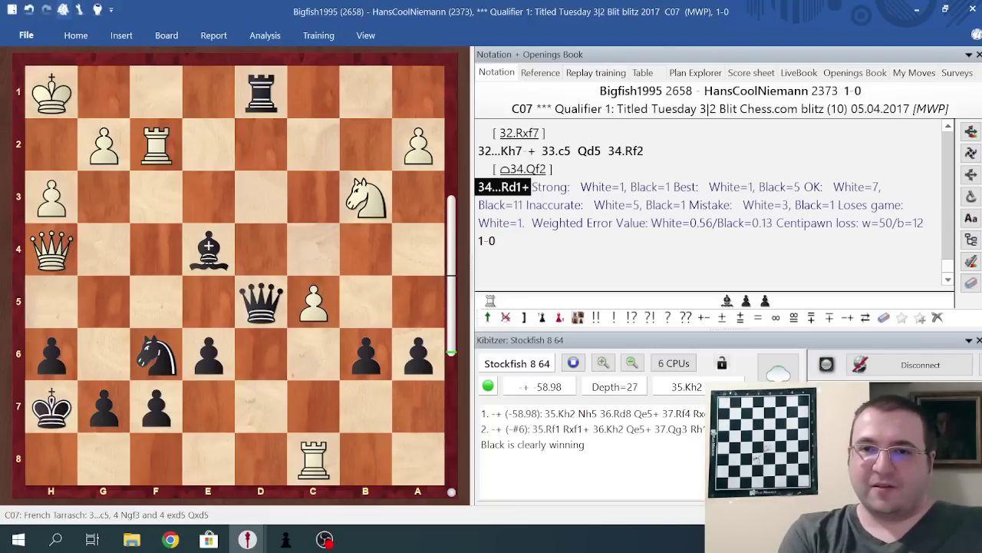
click(979, 339)
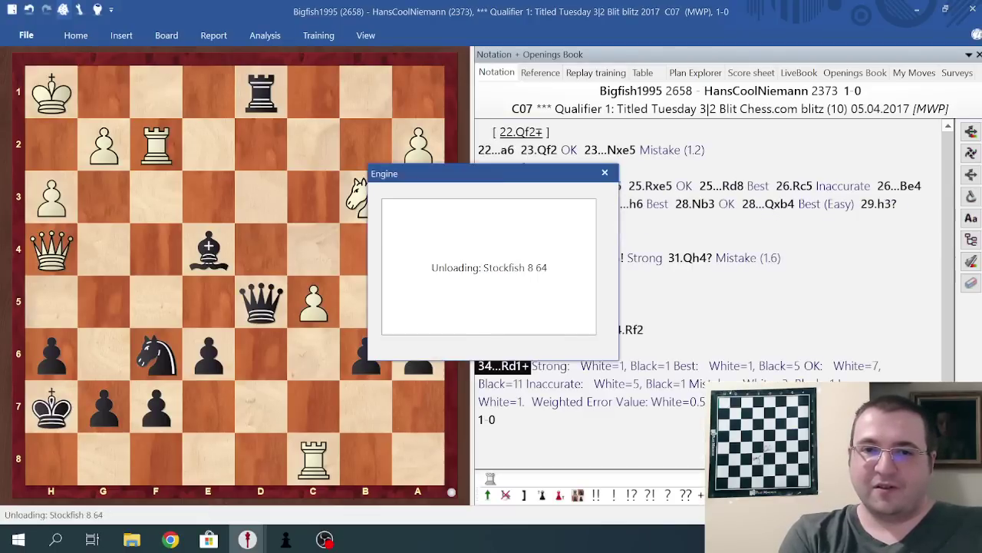
key(alt+Tab)
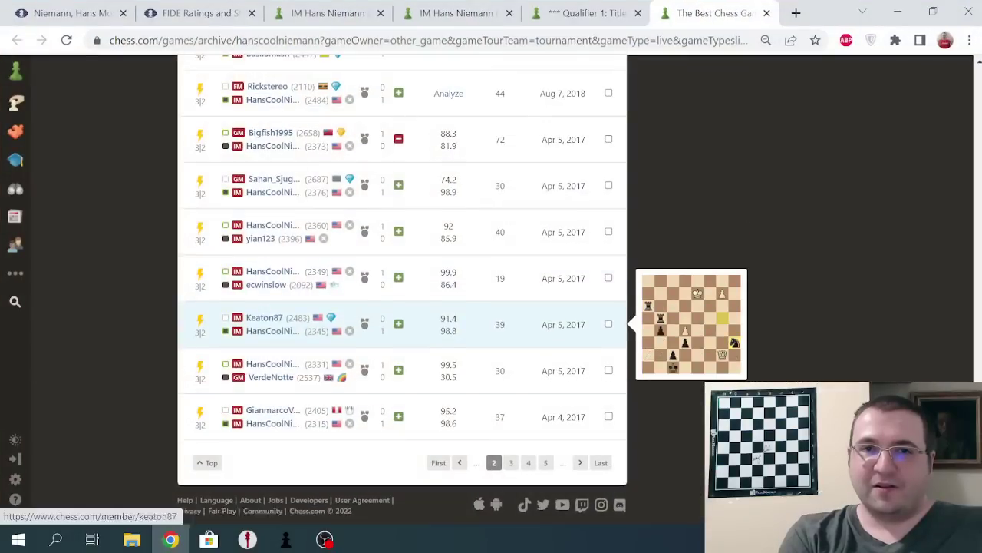
middle_click(270, 139)
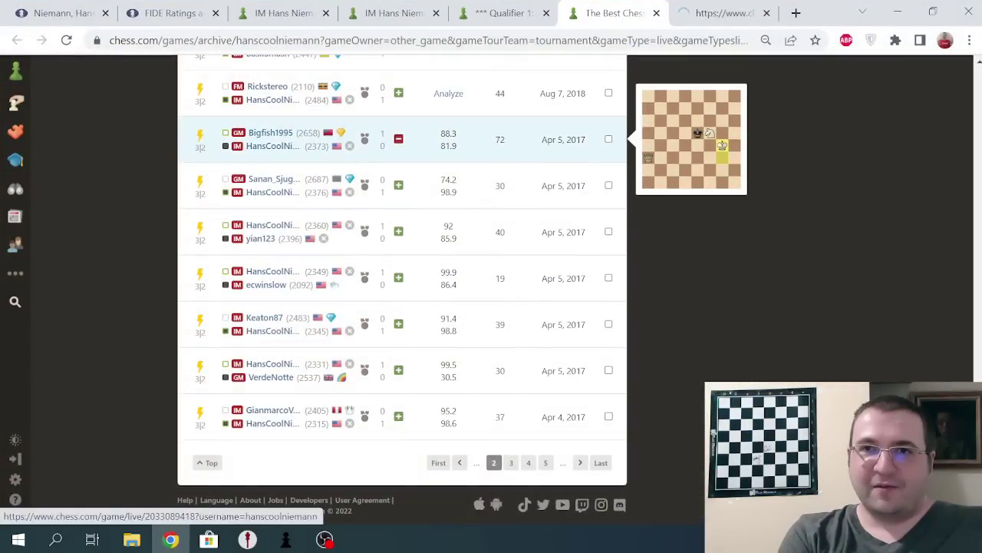
key(ctrl+Tab)
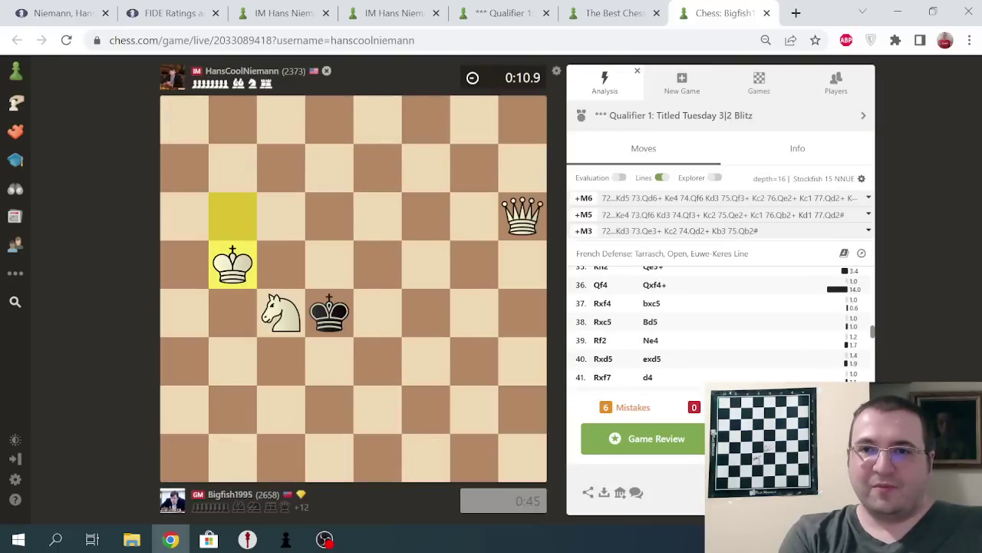
click(601, 343)
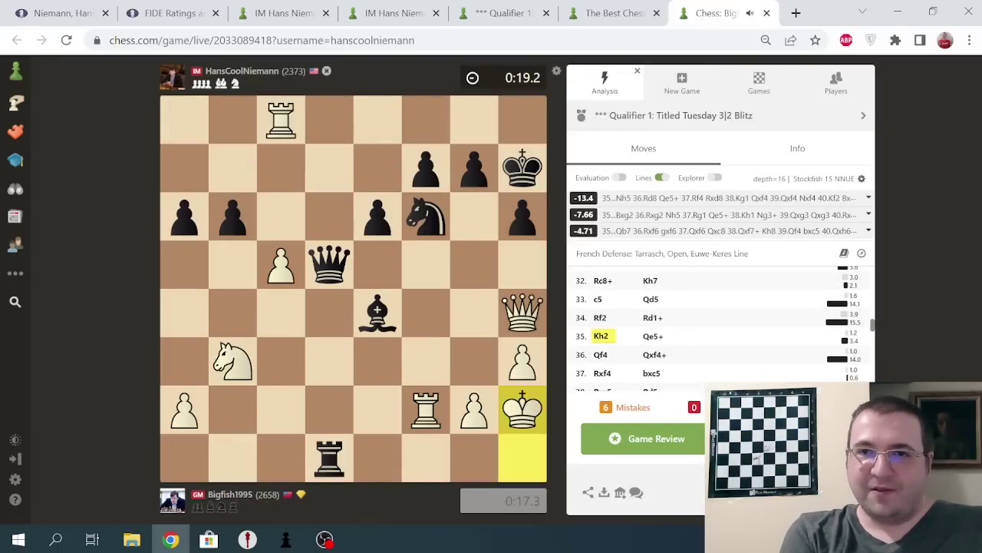
Step through the rest of the game from 35...Qe5+ to the final 72.Kb5 and the 1-0 result
key(Right)
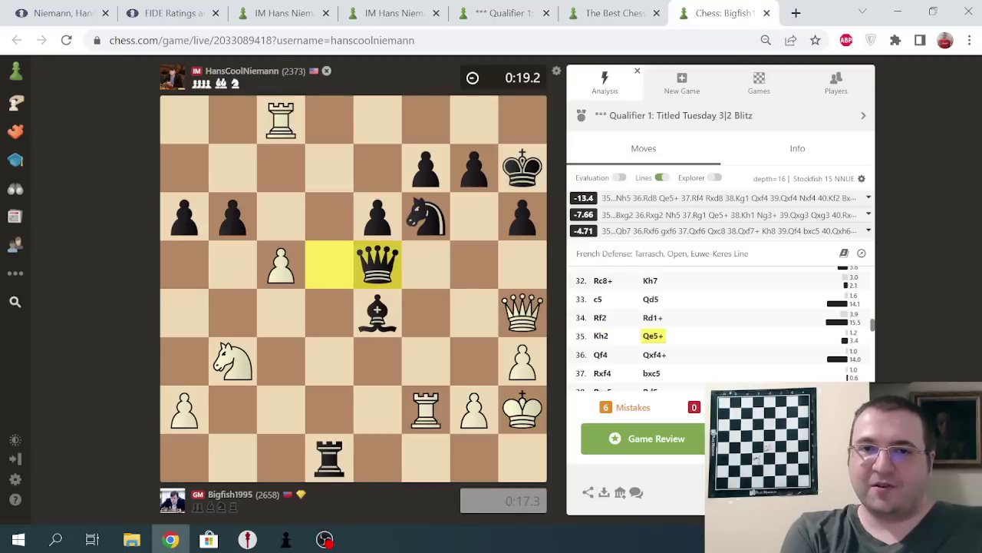
key(Right)
key(Right)
key(Right)
key(Right)
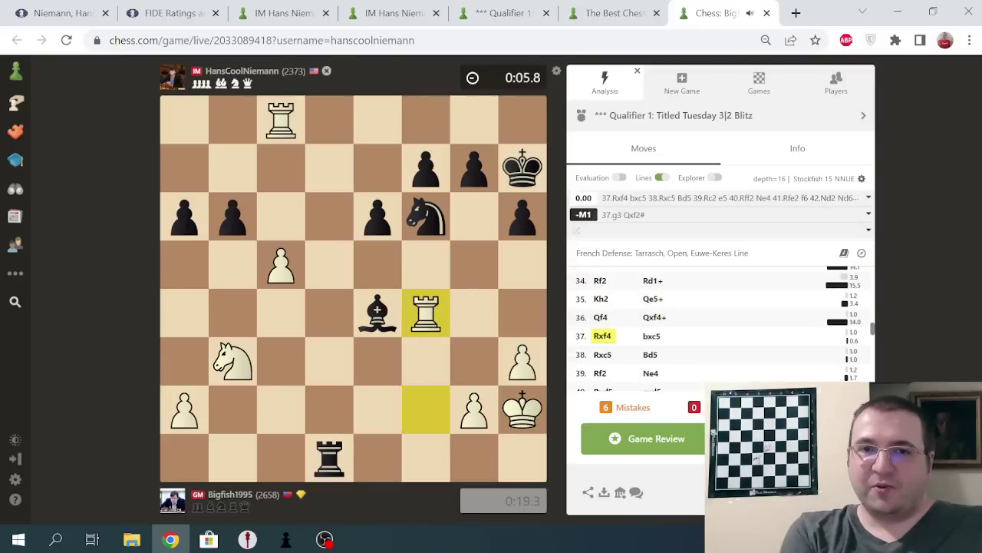
key(Right)
key(Right)
key(Right)
key(Right)
key(Right)
key(Right)
key(Right)
key(Right)
key(Right)
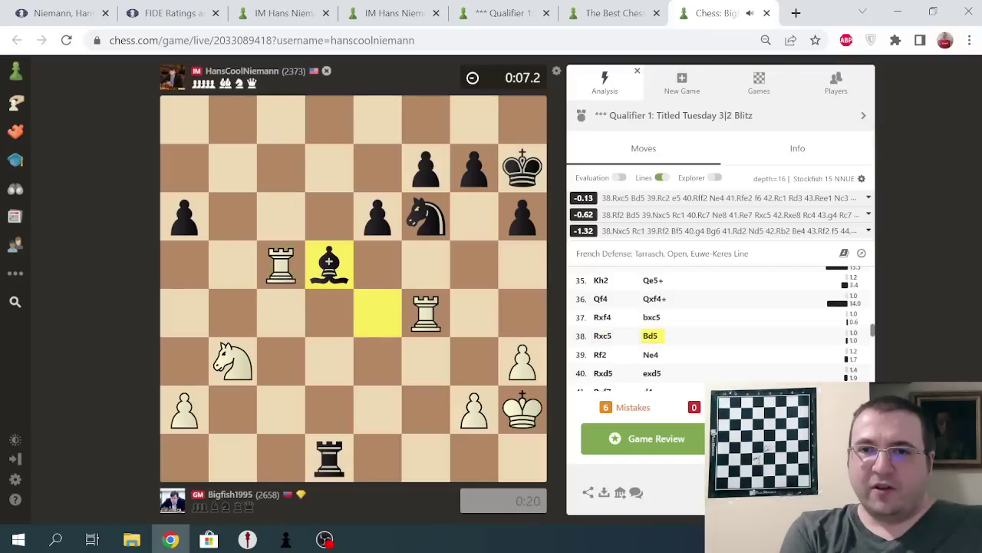
key(Right)
key(Right)
key(Right)
key(Right)
key(Right)
key(Right)
key(Right)
key(Right)
key(Right)
key(Right)
key(Right)
key(Right)
key(Right)
key(Right)
key(Right)
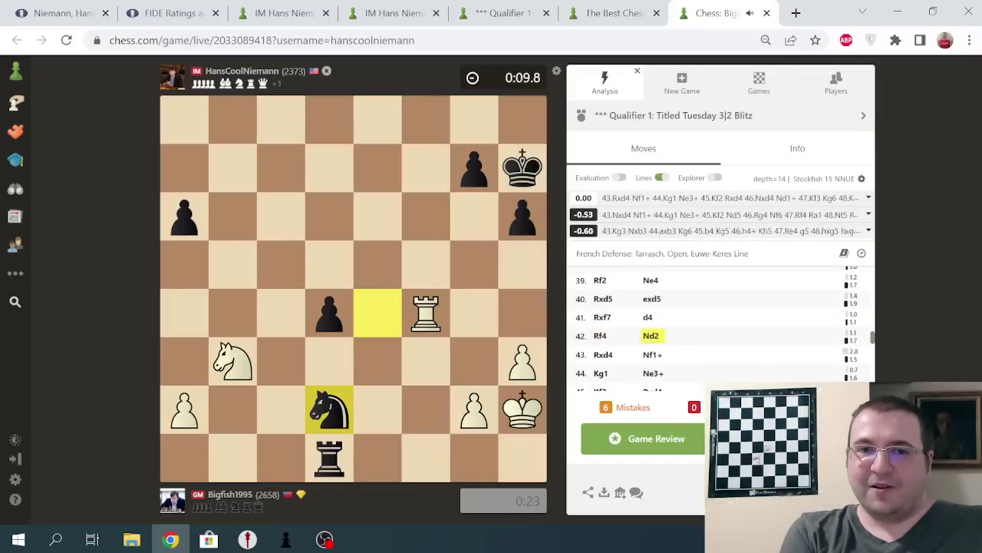
key(Right)
key(Right)
key(Right)
key(Right)
key(Right)
key(Right)
key(Right)
key(Right)
key(Right)
key(Right)
key(Right)
key(Right)
key(Right)
key(Right)
key(Right)
key(Right)
key(Right)
key(Right)
key(Right)
key(Right)
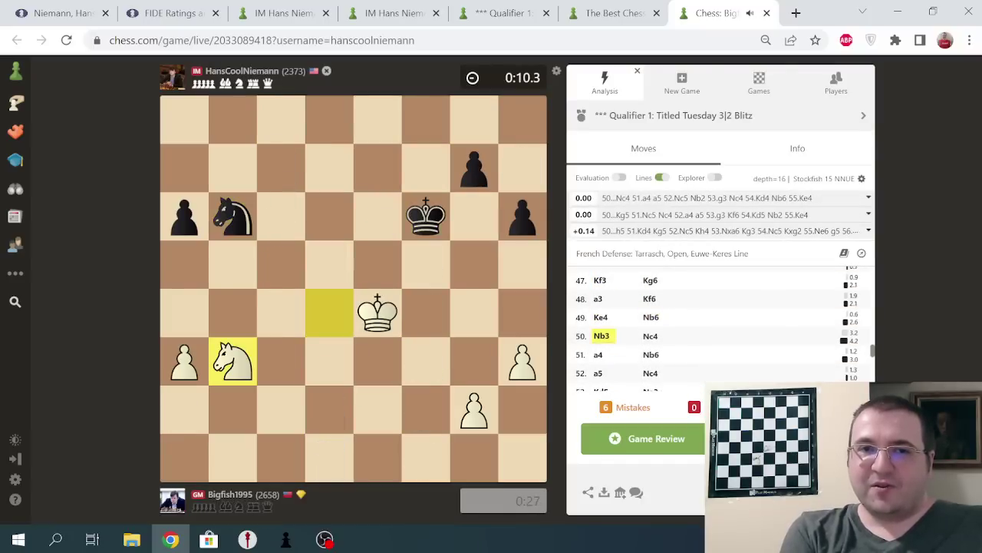
key(Right)
key(Right)
key(Right)
key(Right)
key(Right)
key(Right)
key(Right)
key(Right)
key(Right)
key(Right)
key(Right)
key(Right)
key(Right)
key(Right)
key(Right)
key(Right)
key(Right)
key(Right)
key(Right)
key(Right)
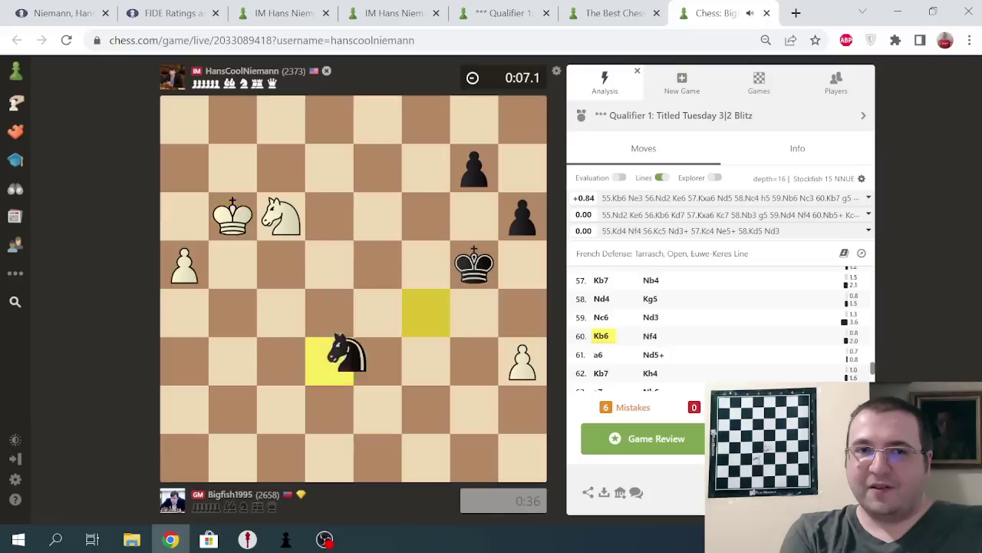
key(Left)
key(Left)
key(Left)
key(Left)
key(Left)
key(Left)
key(Left)
key(Left)
key(Left)
key(Left)
key(Left)
key(Left)
key(Left)
key(Left)
key(Left)
key(Left)
key(Left)
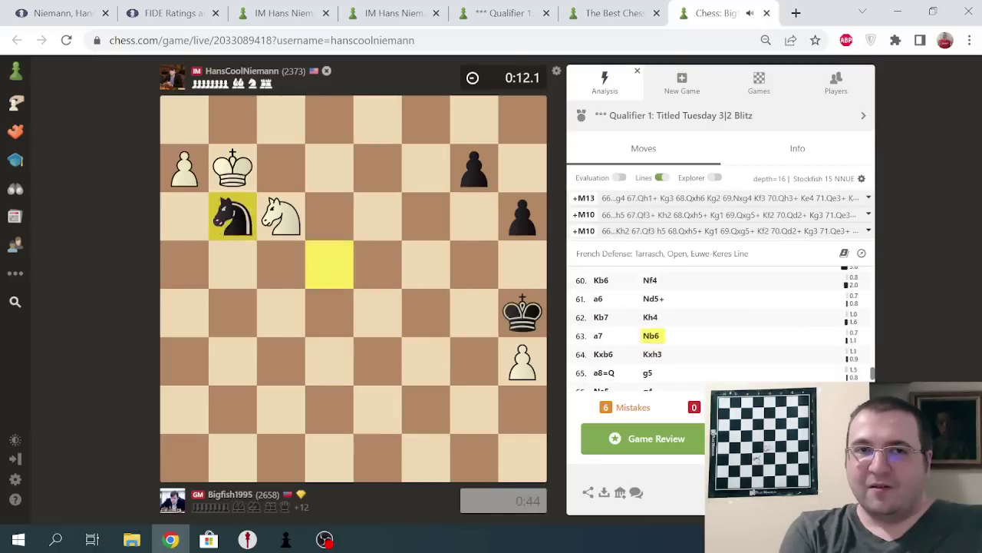
key(Right)
key(Right)
key(Right)
key(Right)
key(Right)
key(Right)
key(Right)
key(Right)
key(Right)
key(Right)
key(Right)
key(Right)
key(Right)
key(Right)
key(Right)
key(Right)
key(Right)
key(Right)
key(Right)
key(Right)
key(Right)
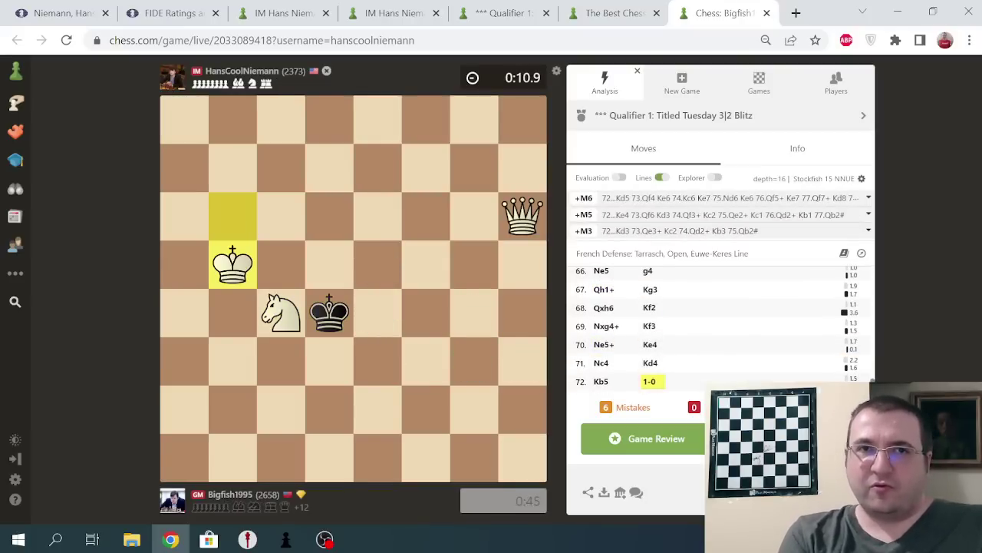
Check the 2017 ratings on the FIDE progress chart and the tournament details heading the Titled Tuesday qualifier page
key(ctrl+1)
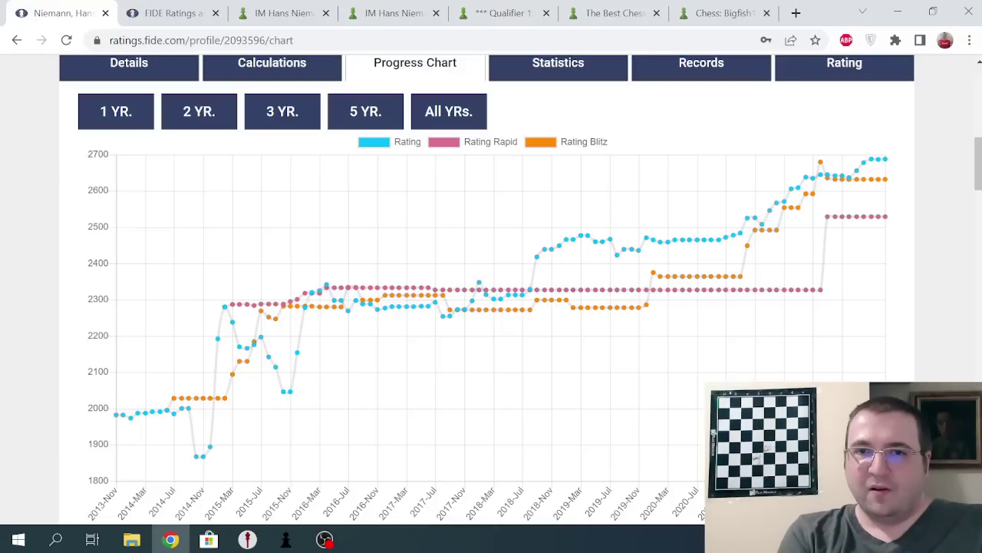
mouse_move(421, 292)
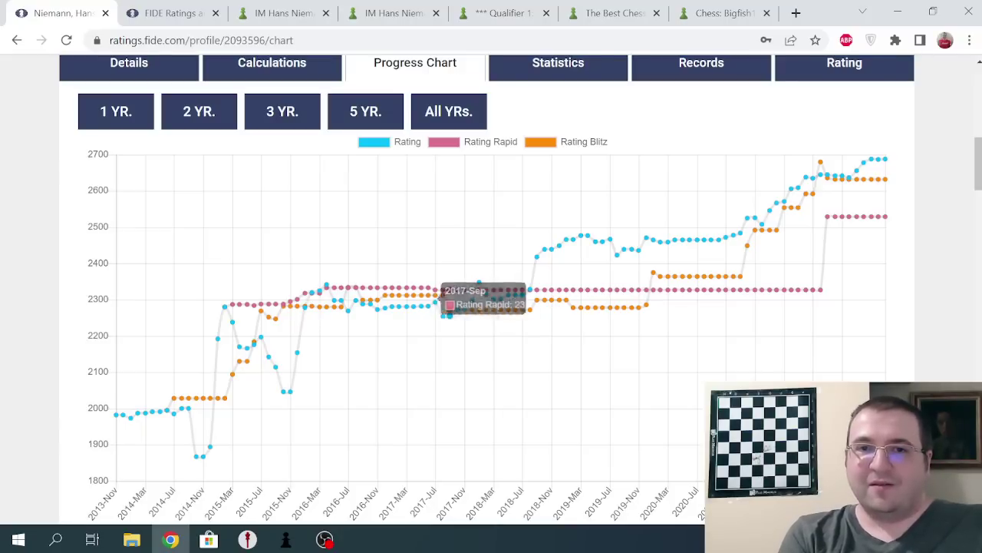
mouse_move(443, 307)
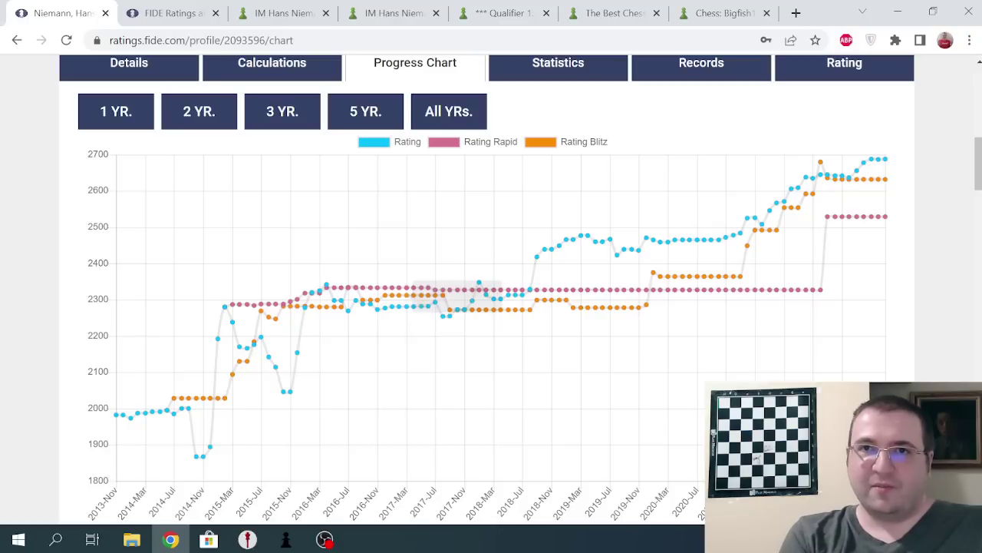
click(495, 13)
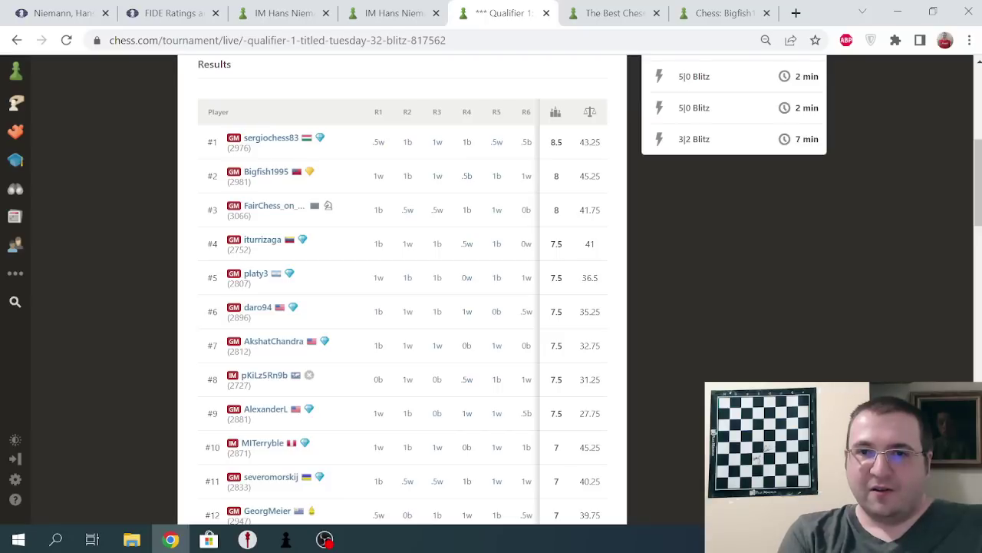
scroll(402, 292, up, 5)
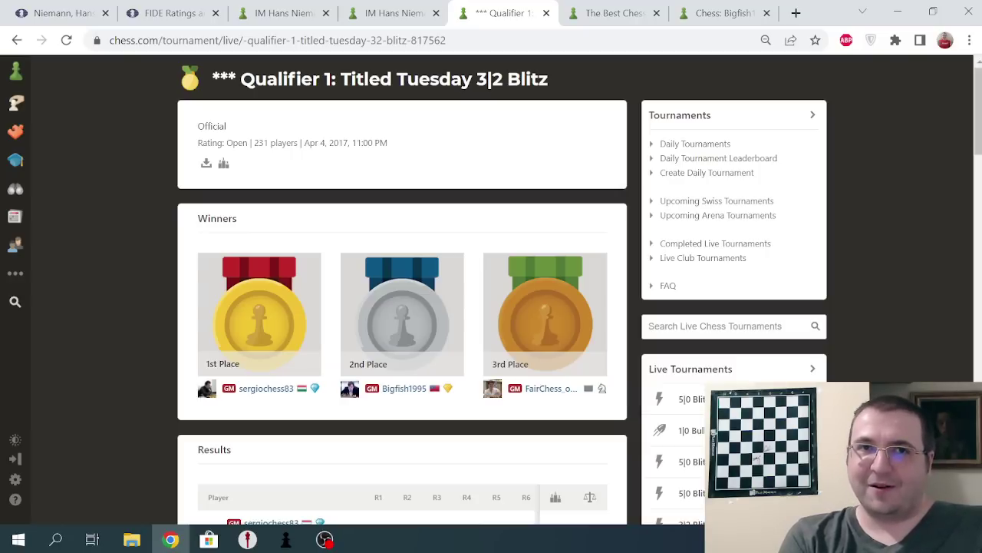
Compare the Chess.com profiles of the closed accounts HansCoolNiemann and IMHansNiemann
key(ctrl+3)
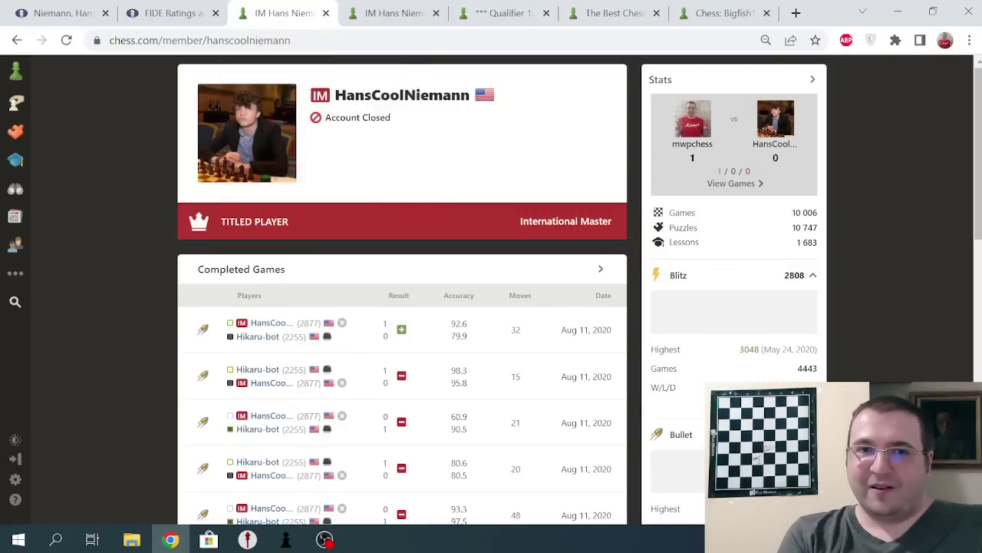
mouse_move(461, 329)
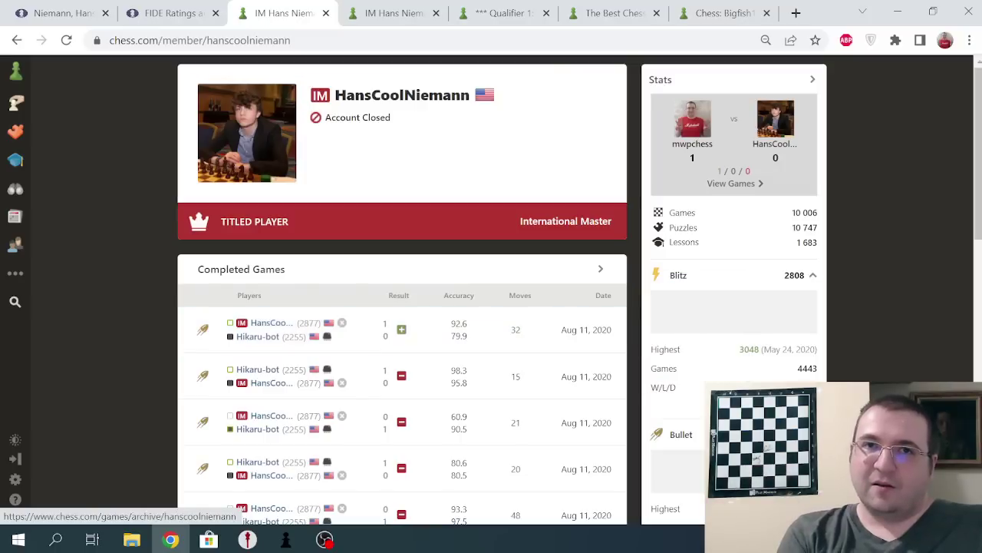
key(ctrl+Tab)
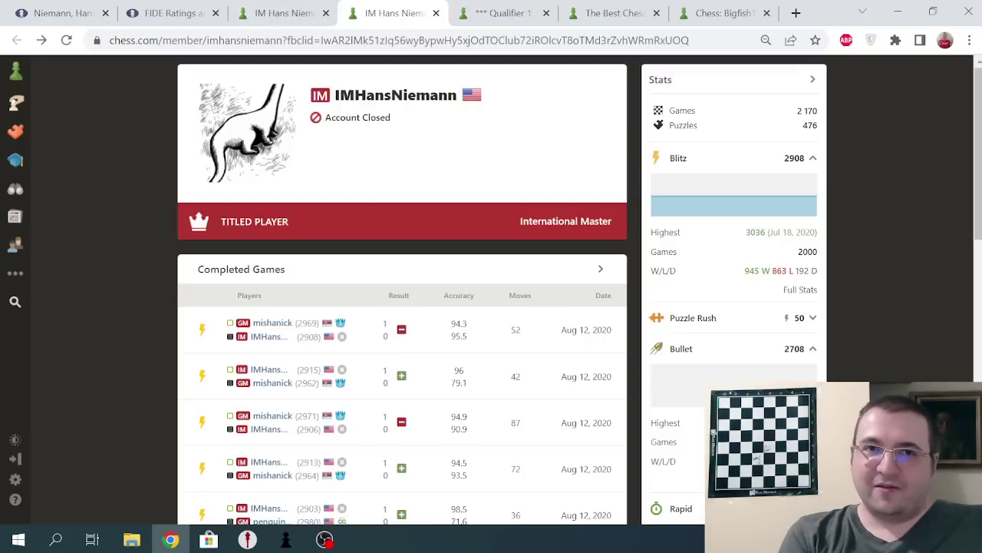
key(ctrl+shift+Tab)
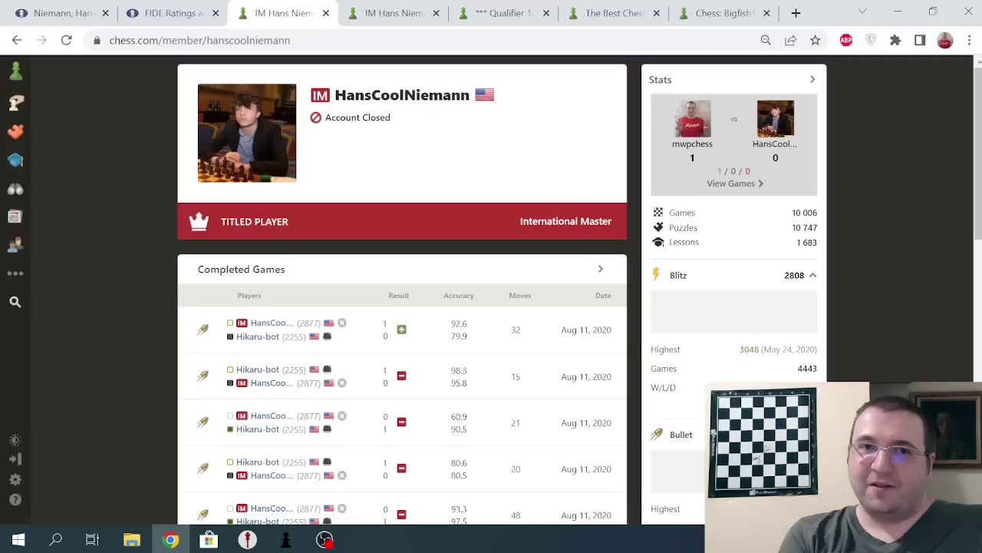
key(ctrl+Tab)
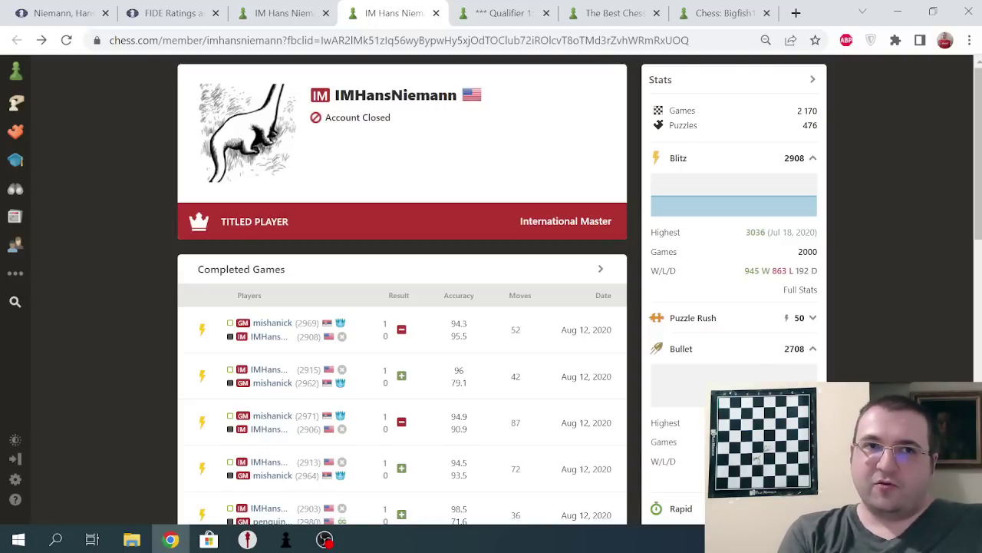
View the FIDE top 100 list for September 2022 and the profile info above the player's rating progress chart
key(ctrl+2)
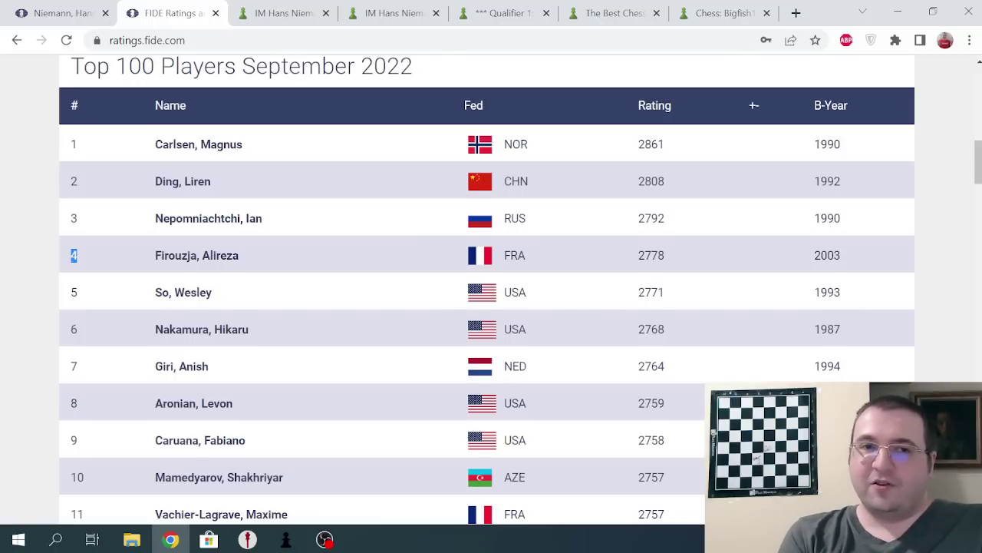
key(ctrl+shift+Tab)
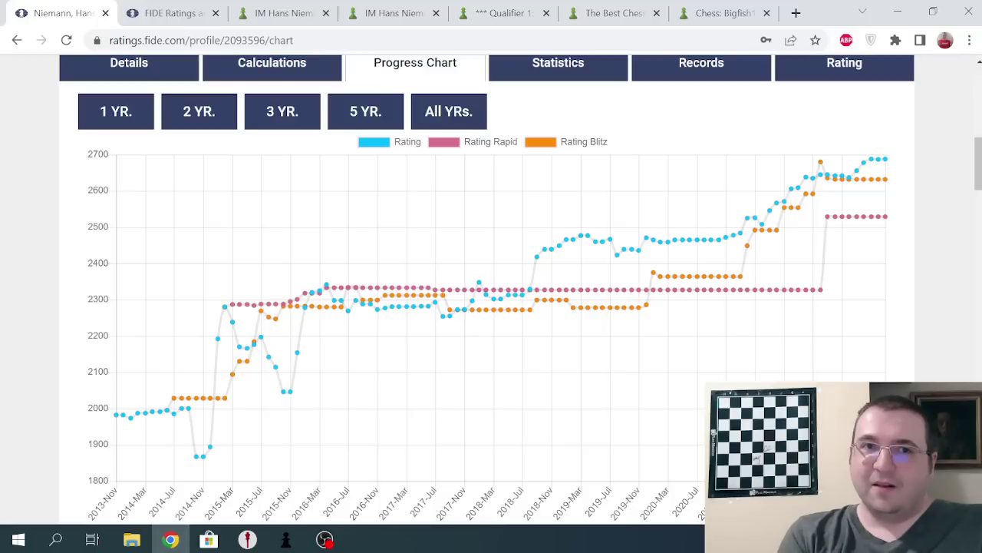
scroll(491, 292, up, 4)
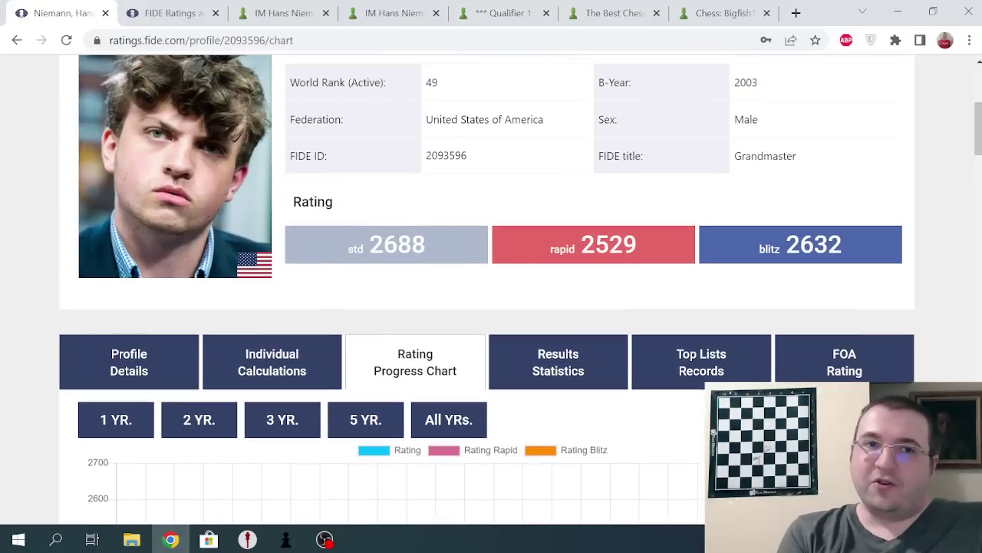
scroll(491, 291, up, 2)
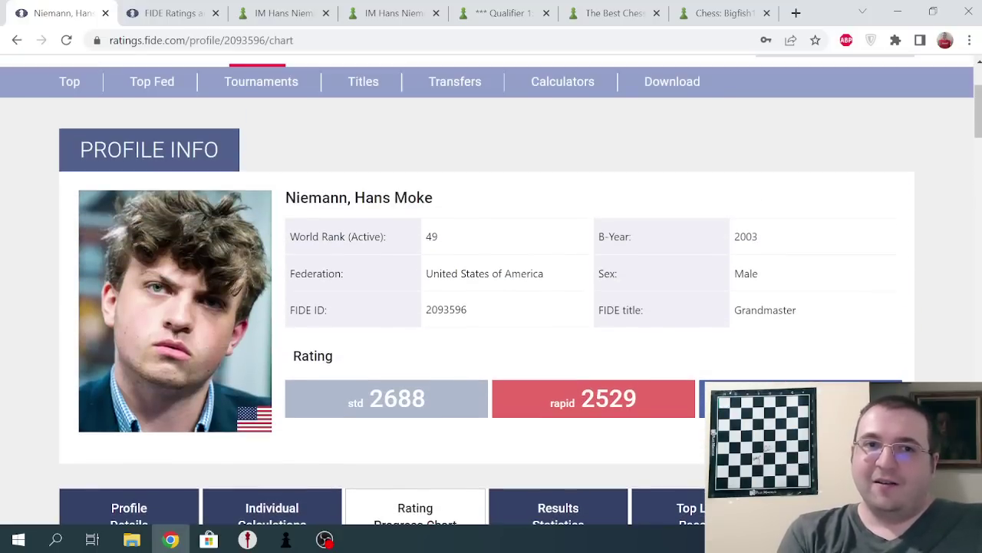